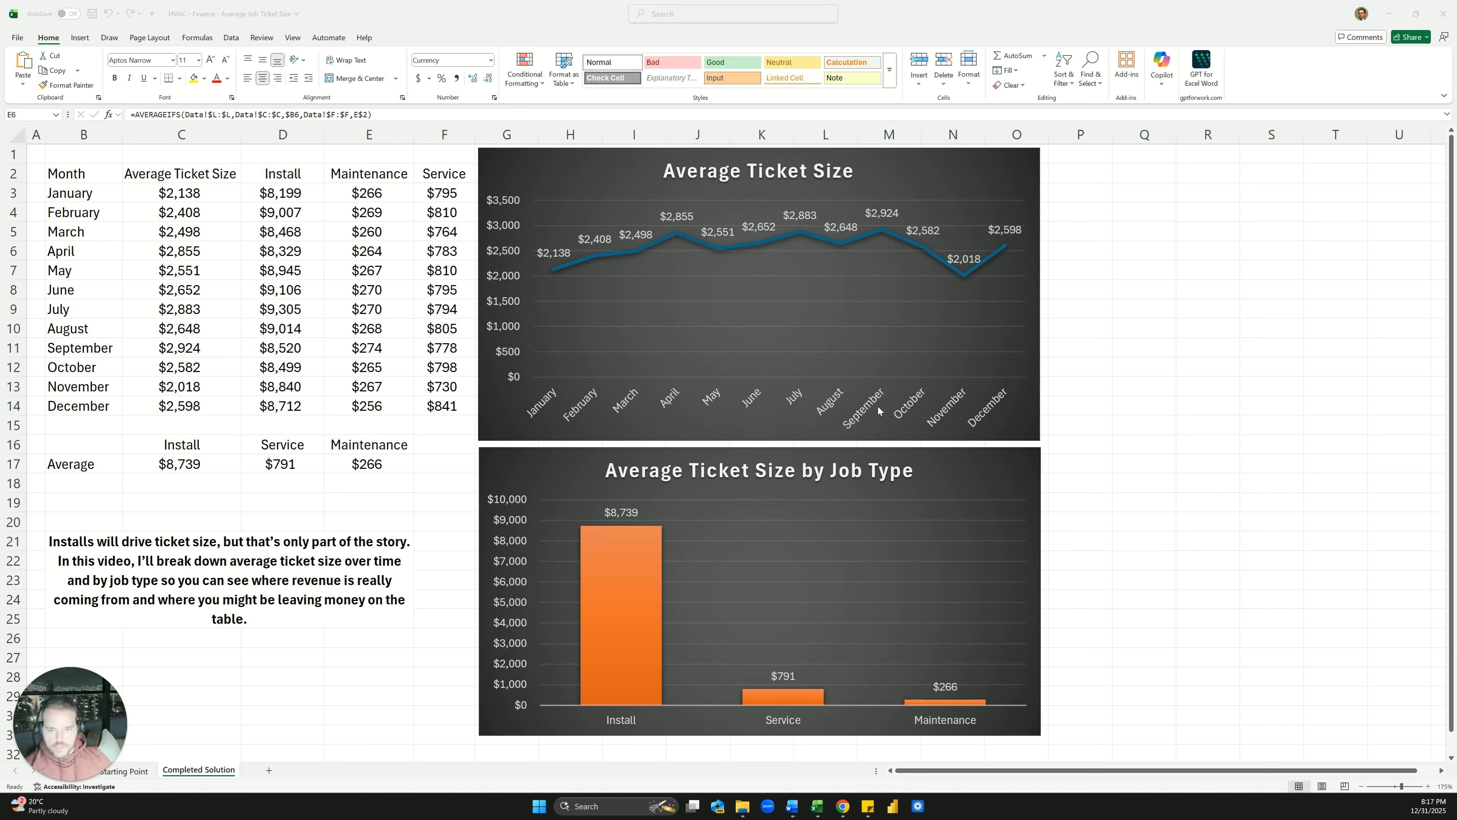
Switch from the Completed Solution sheet to the Data sheet of raw HVAC job records
{"action": "left_click", "coordinate": [337, 343]}
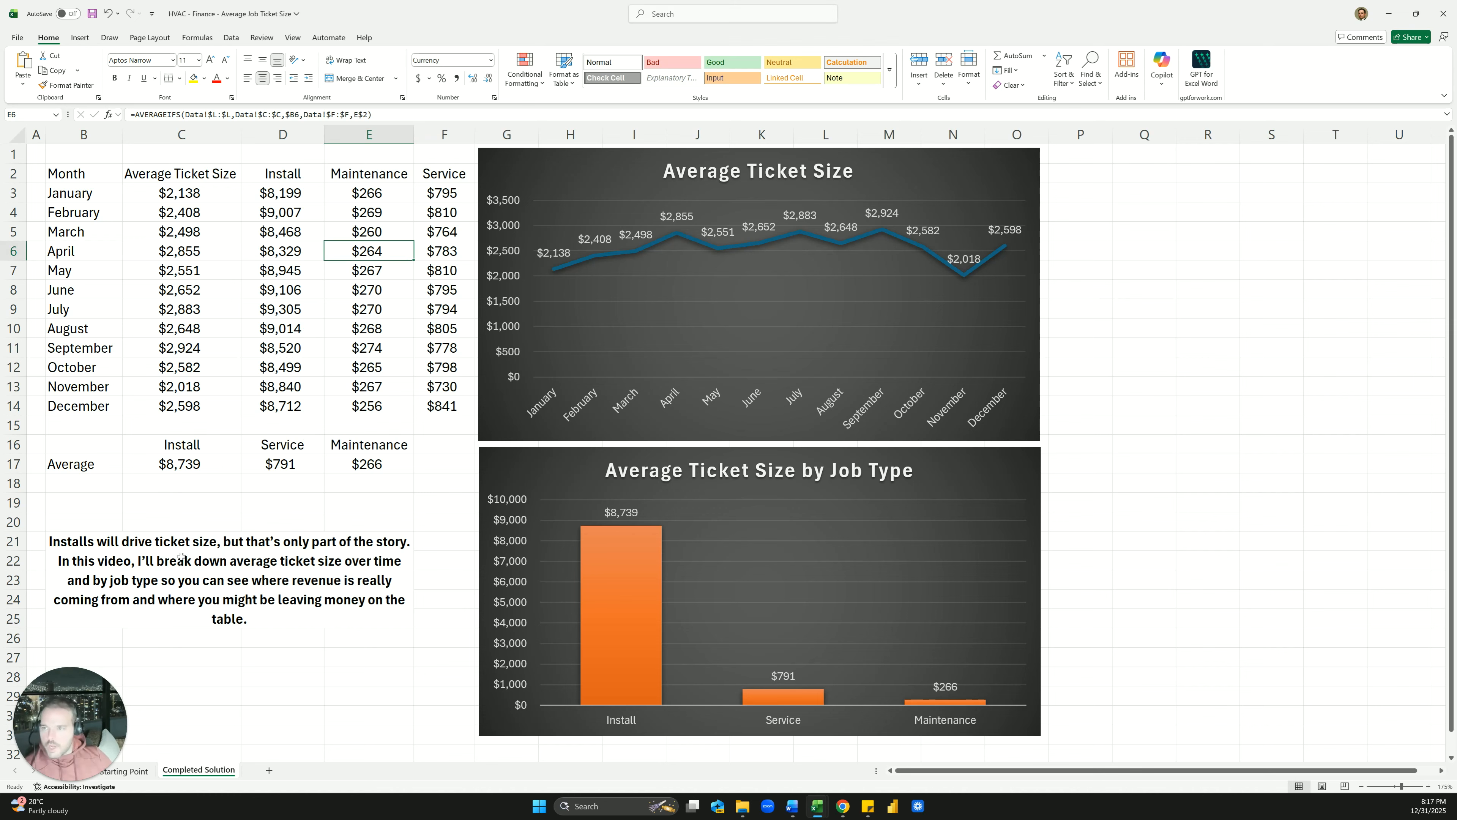
{"action": "left_click", "coordinate": [110, 722]}
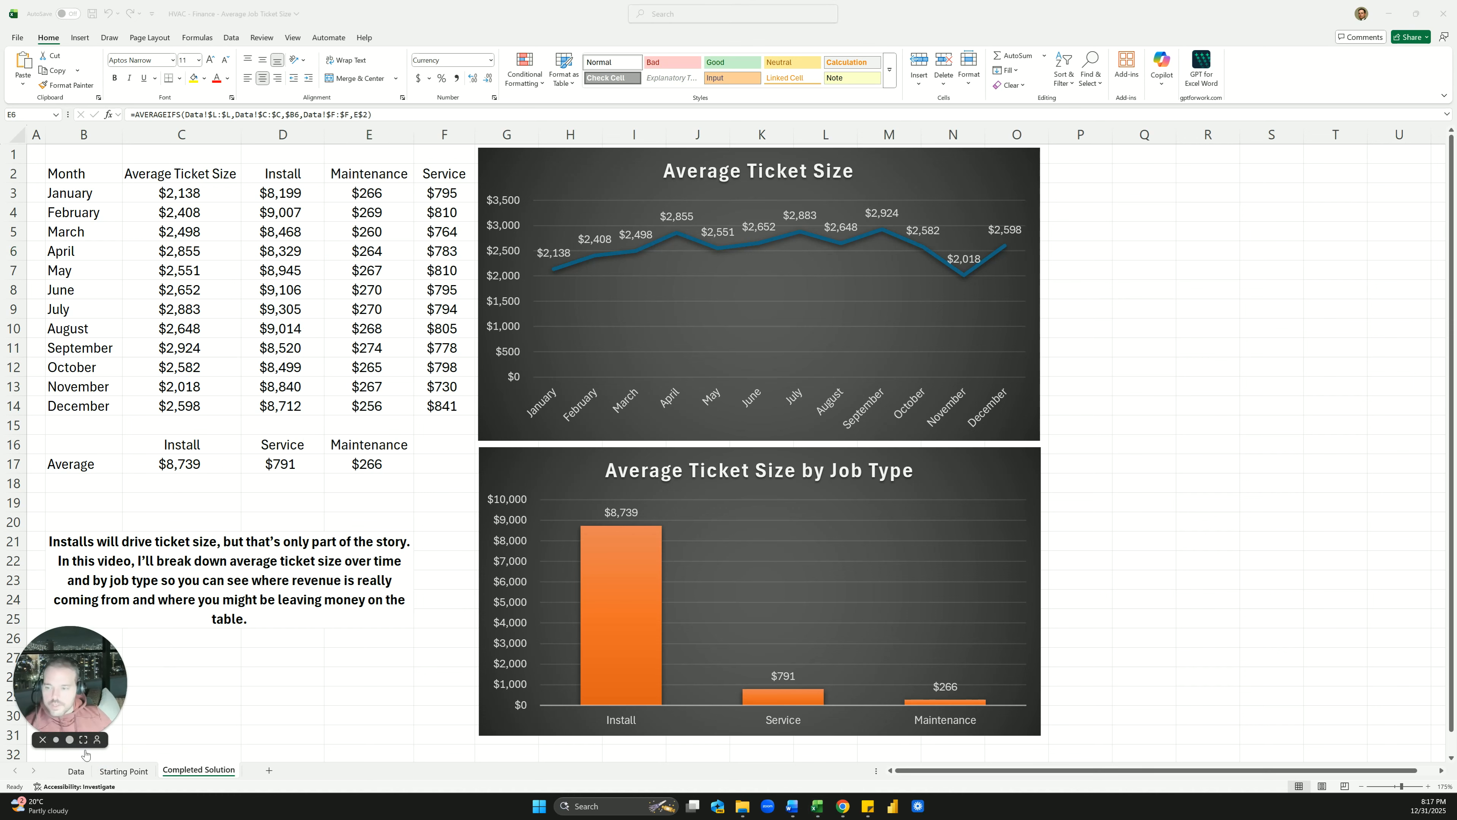
{"action": "left_click", "coordinate": [76, 771]}
{"action": "left_click", "coordinate": [76, 771]}
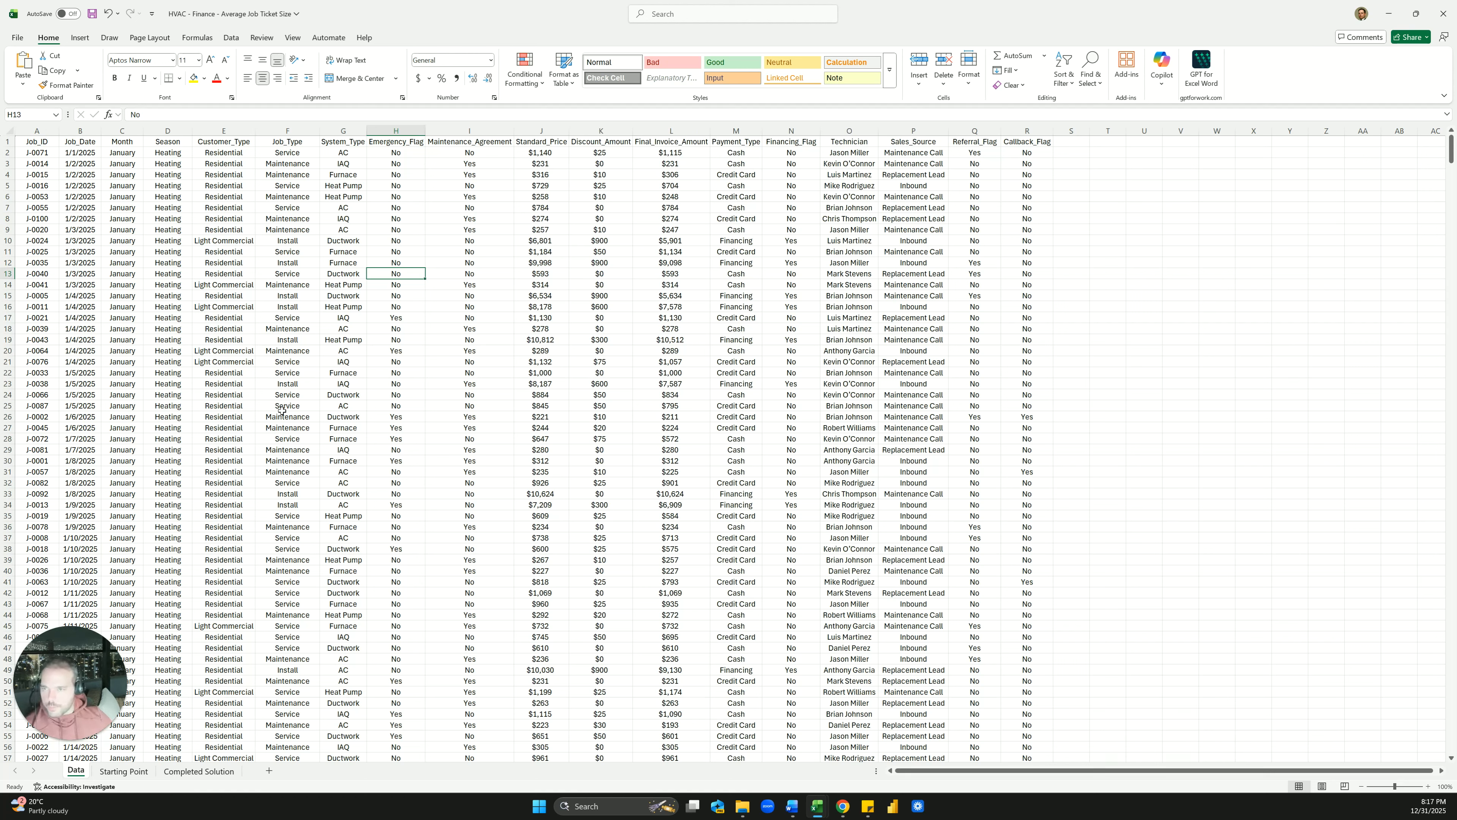
Look over the Job_Type, Job_Date and Month columns of the job records
{"action": "left_click", "coordinate": [294, 340]}
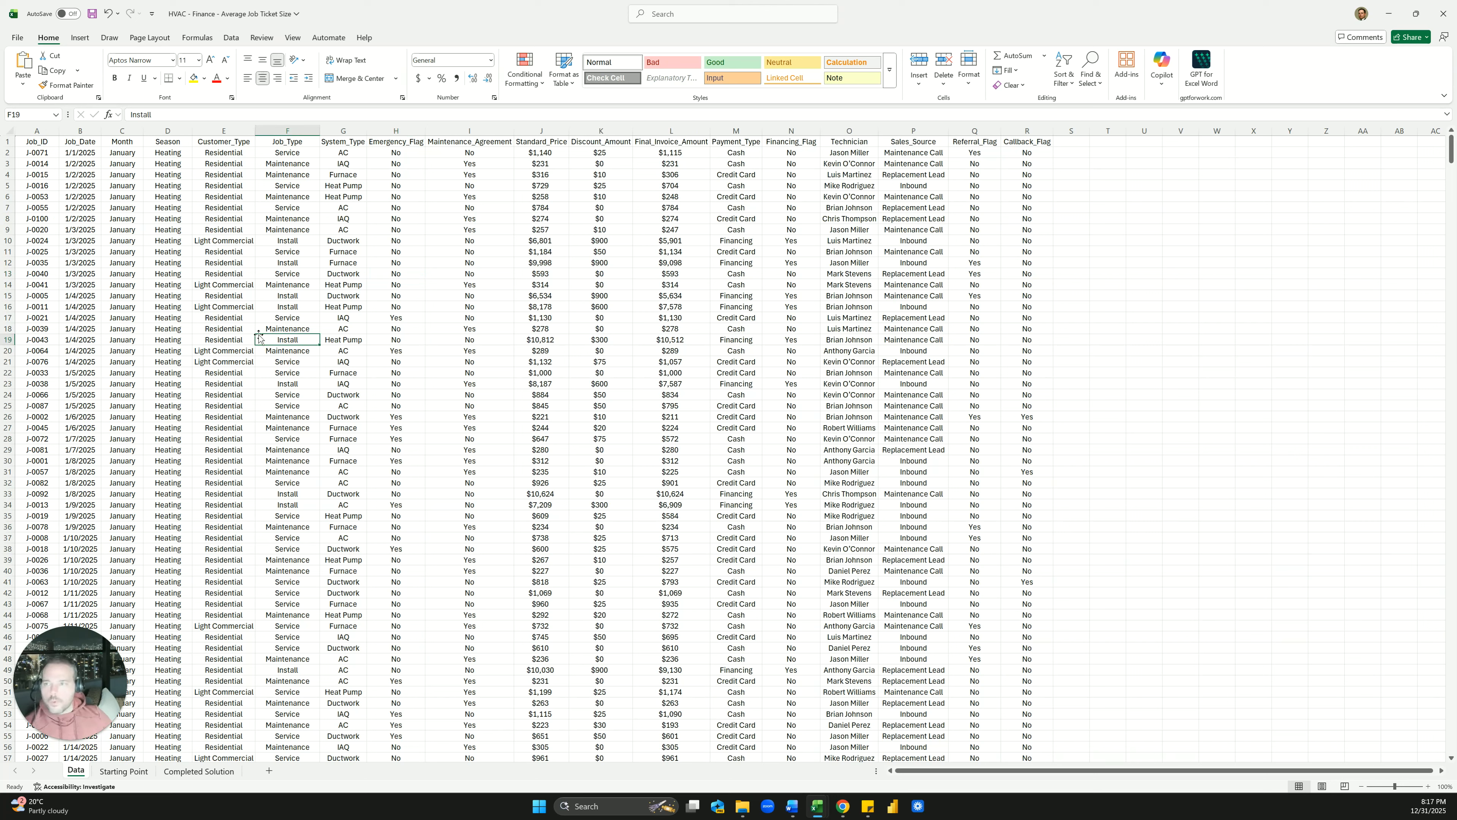
{"action": "left_click", "coordinate": [80, 131]}
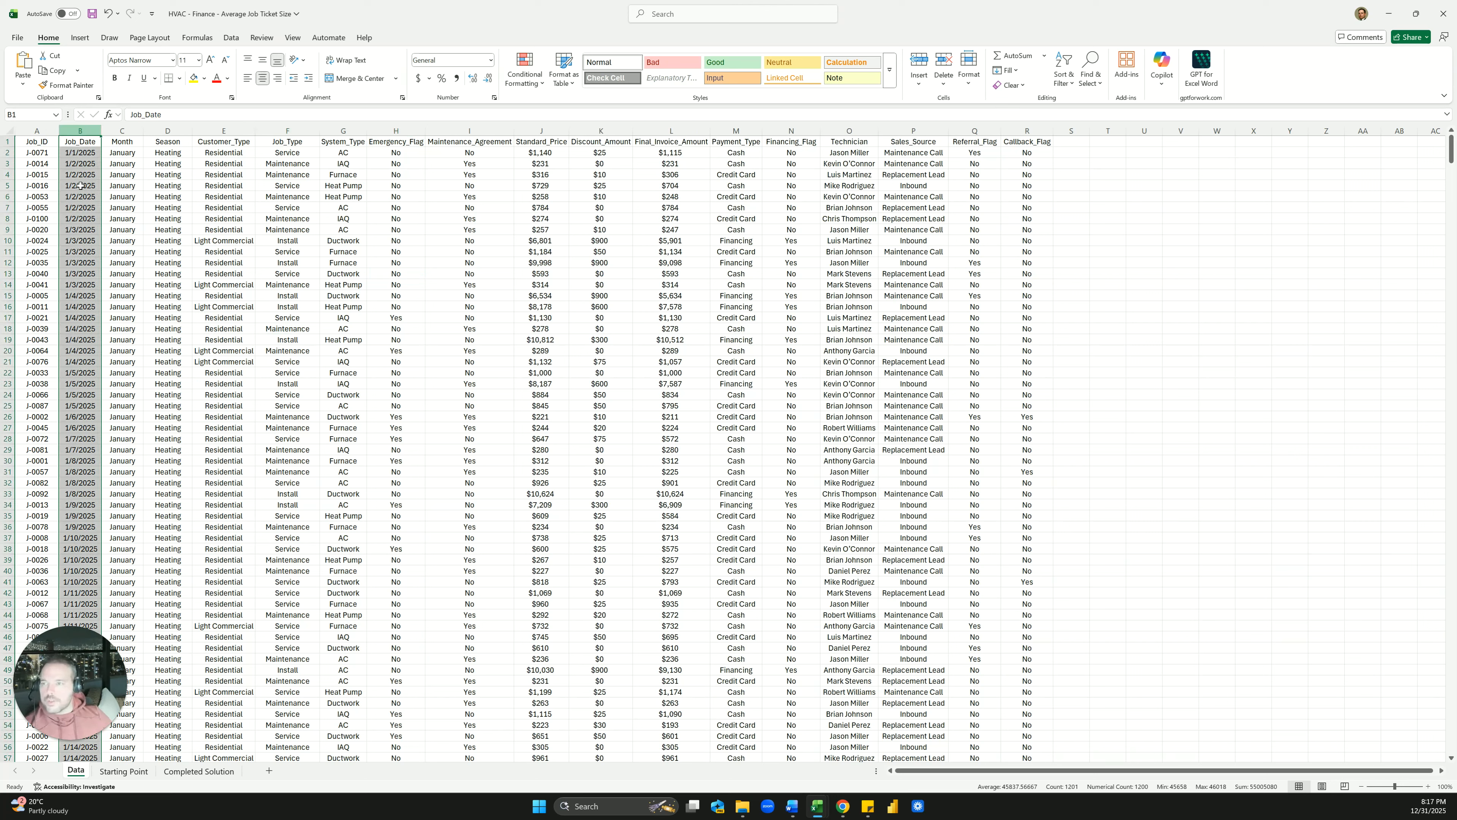
{"action": "left_click", "coordinate": [80, 185]}
{"action": "left_click", "coordinate": [123, 154]}
{"action": "left_click", "coordinate": [109, 272]}
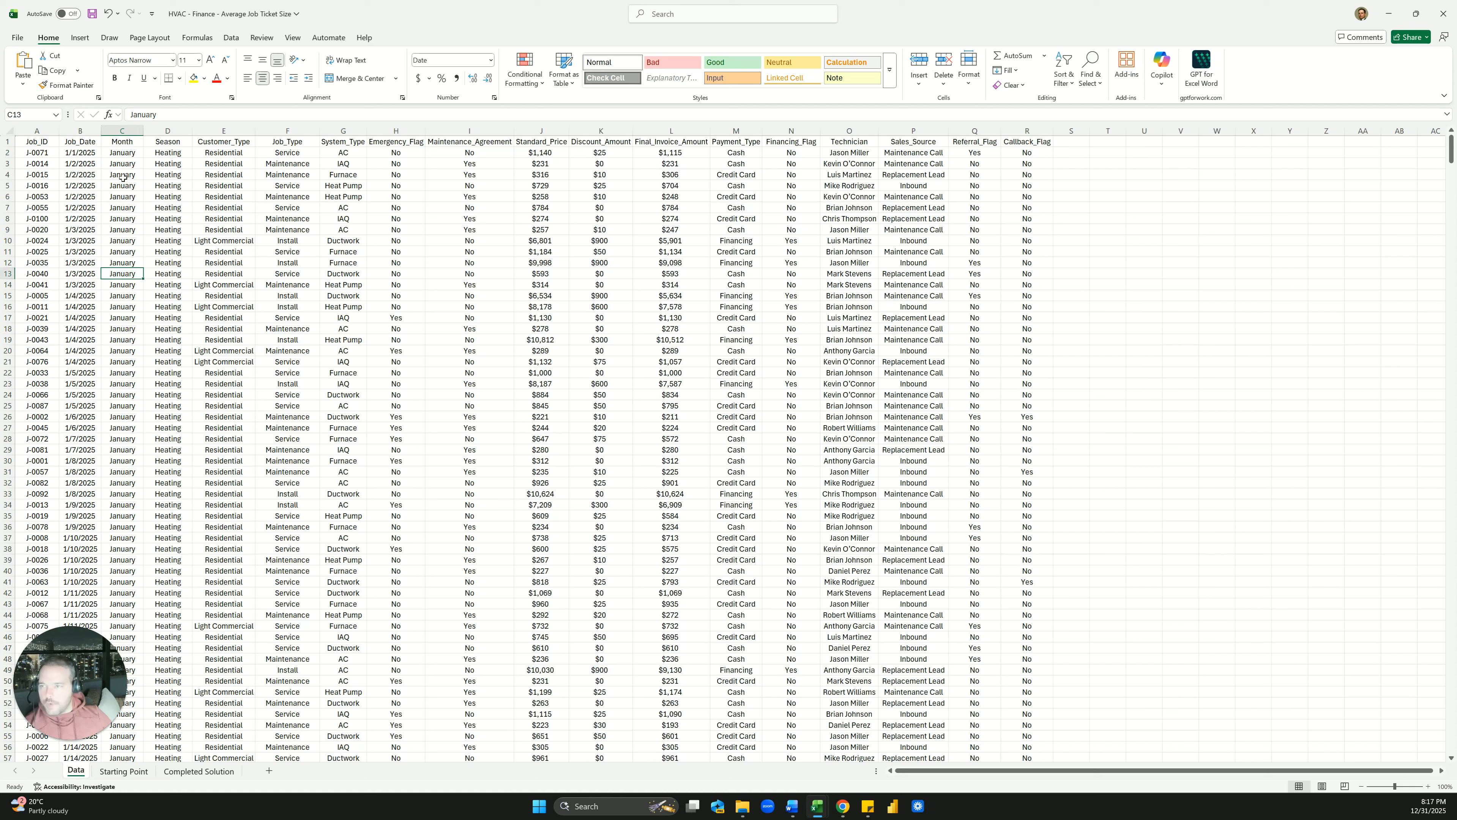
{"action": "left_click", "coordinate": [123, 166]}
Clear every Month value from C2 downward, keeping only the header
{"action": "left_click", "coordinate": [129, 152]}
{"action": "key", "text": "ctrl+shift+Down"}
{"action": "key", "text": "Delete"}
{"action": "key", "text": "Up"}
{"action": "key", "text": "Down"}
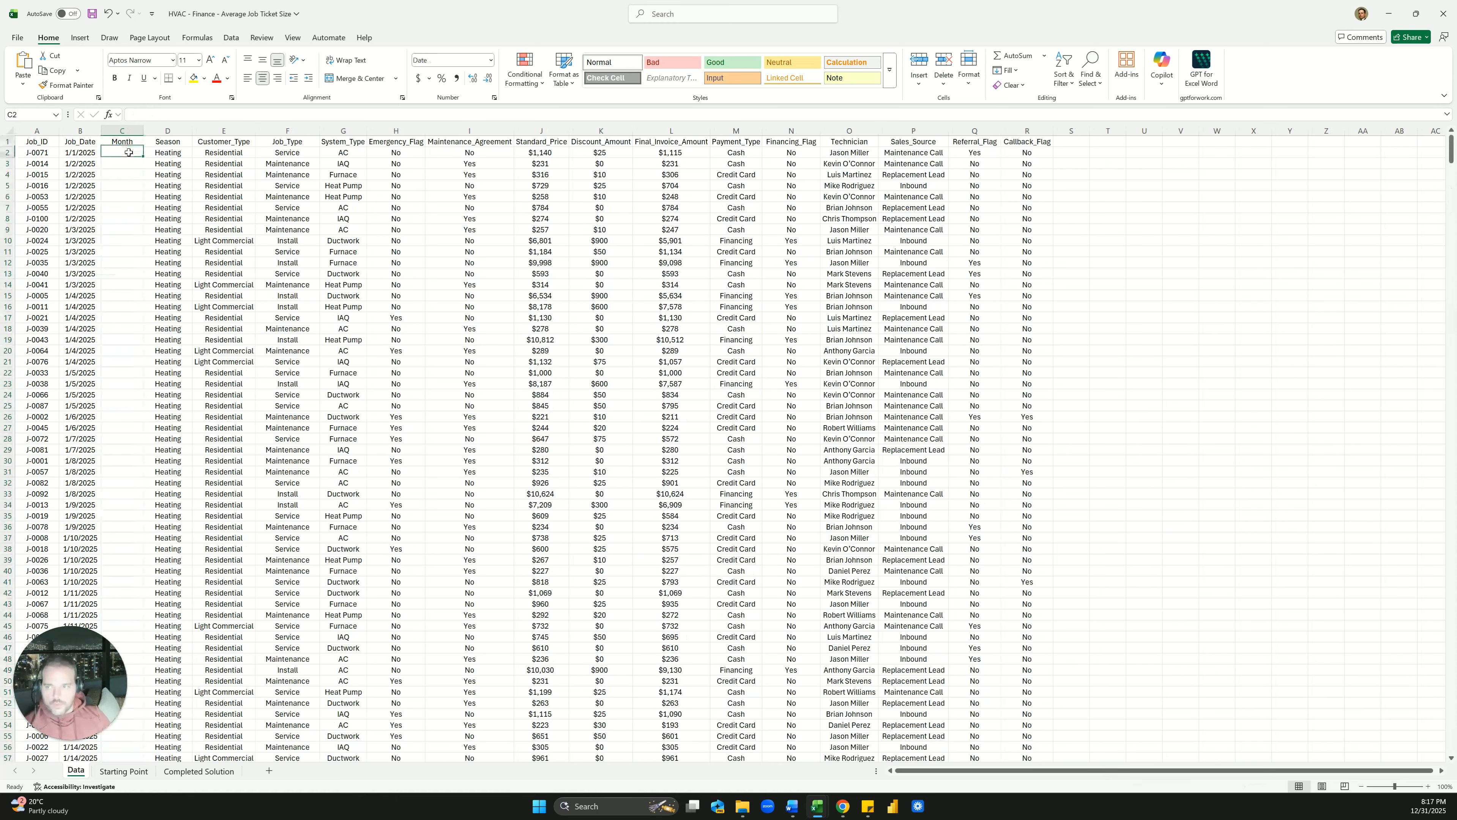
Check the summary sheet, then return to Data and select the Month header C1
{"action": "left_click", "coordinate": [199, 771]}
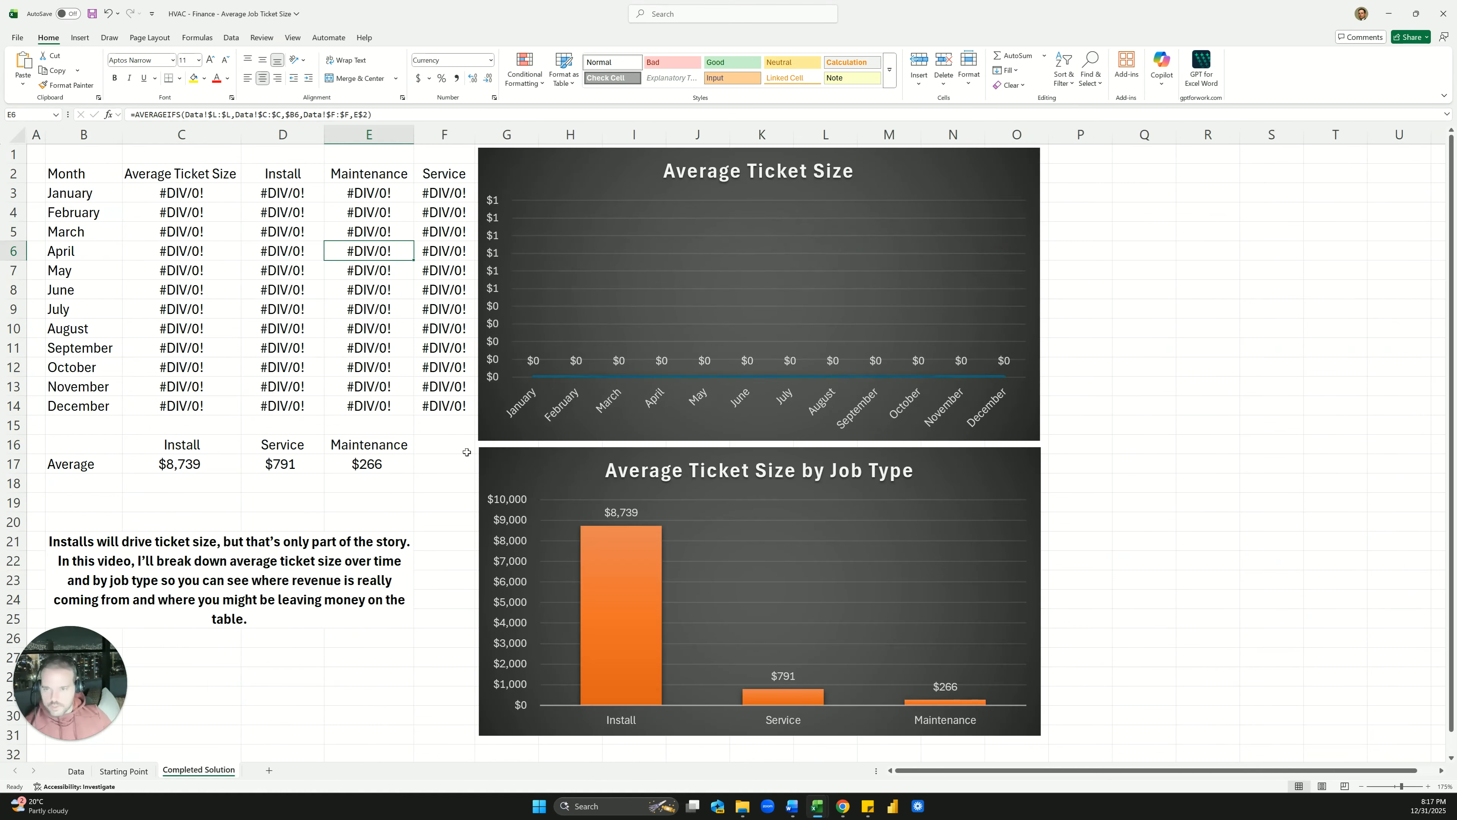
{"action": "left_click", "coordinate": [76, 772]}
{"action": "left_click", "coordinate": [145, 164]}
{"action": "left_click_drag", "start_coordinate": [77, 153], "coordinate": [79, 241]}
{"action": "left_click_drag", "start_coordinate": [118, 154], "coordinate": [117, 166]}
{"action": "left_click", "coordinate": [127, 143]}
Enter =TEXT(B2,"MMMM") in C2 to get the month name from the job date
{"action": "left_click", "coordinate": [131, 155]}
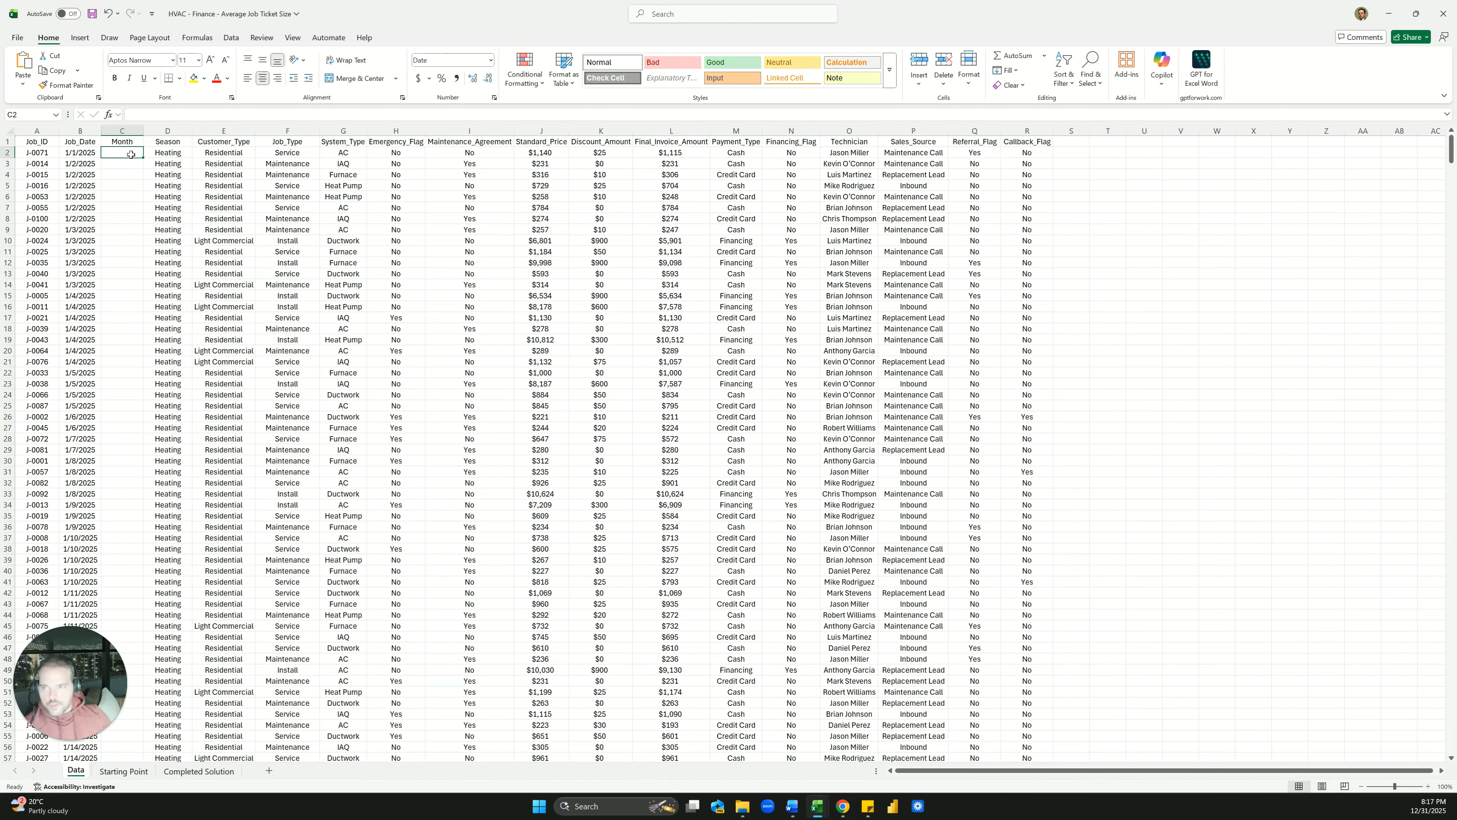
{"action": "type", "text": "=TEXT("}
{"action": "key", "text": "Left"}
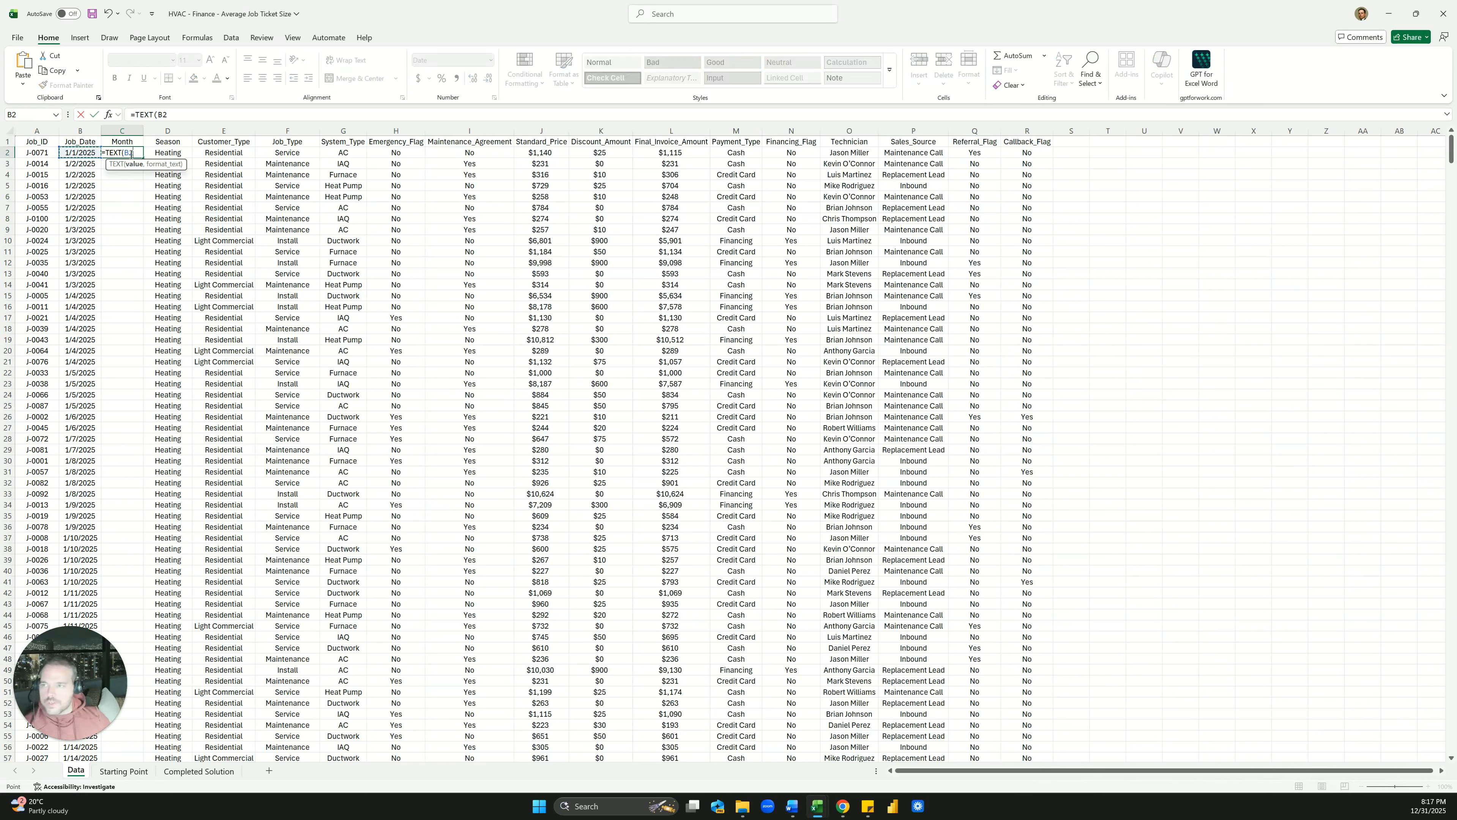
{"action": "left_click", "coordinate": [207, 114]}
{"action": "type", "text": ","}
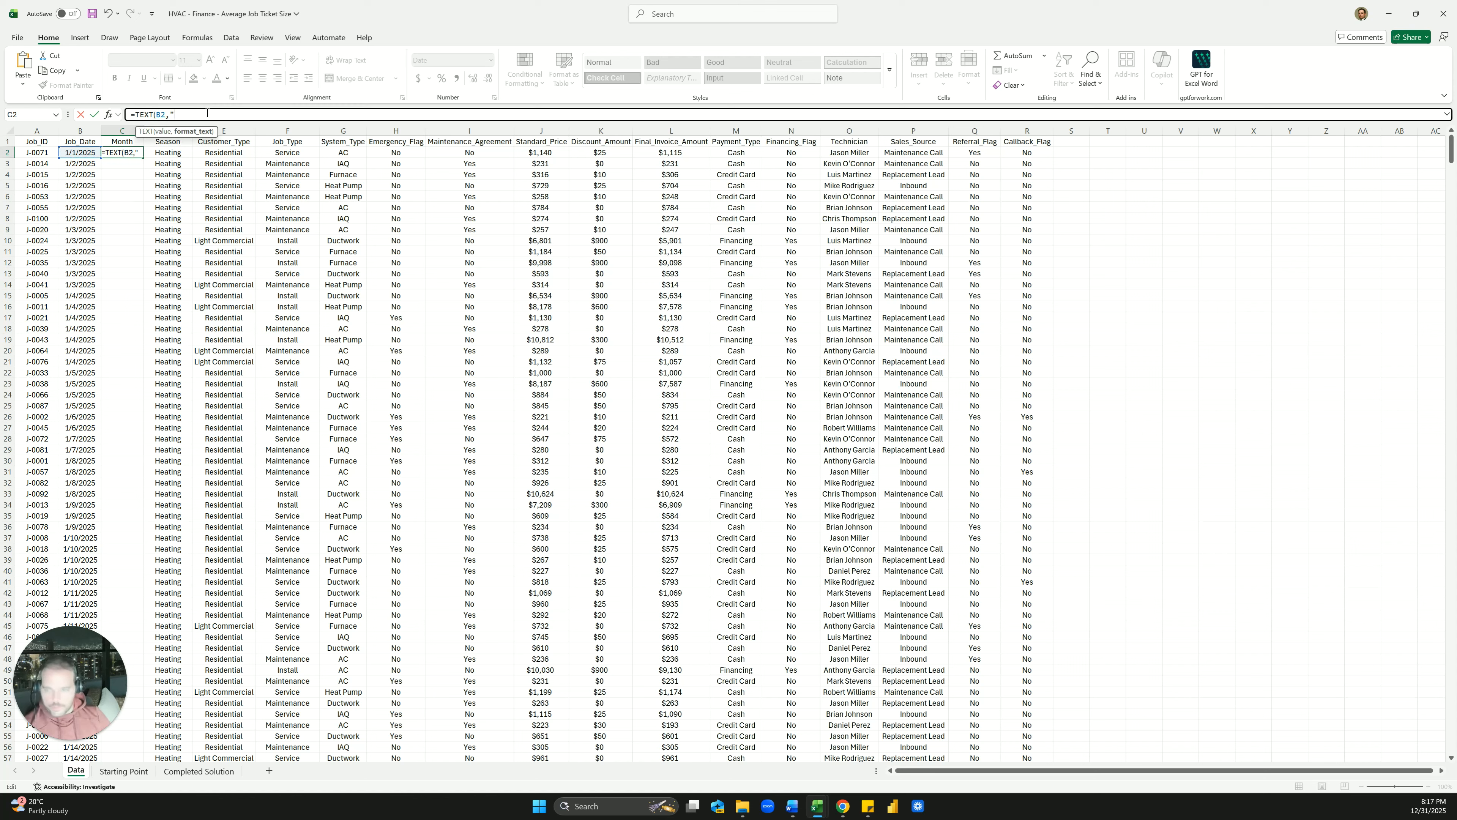
{"action": "type", "text": "\"MMM"}
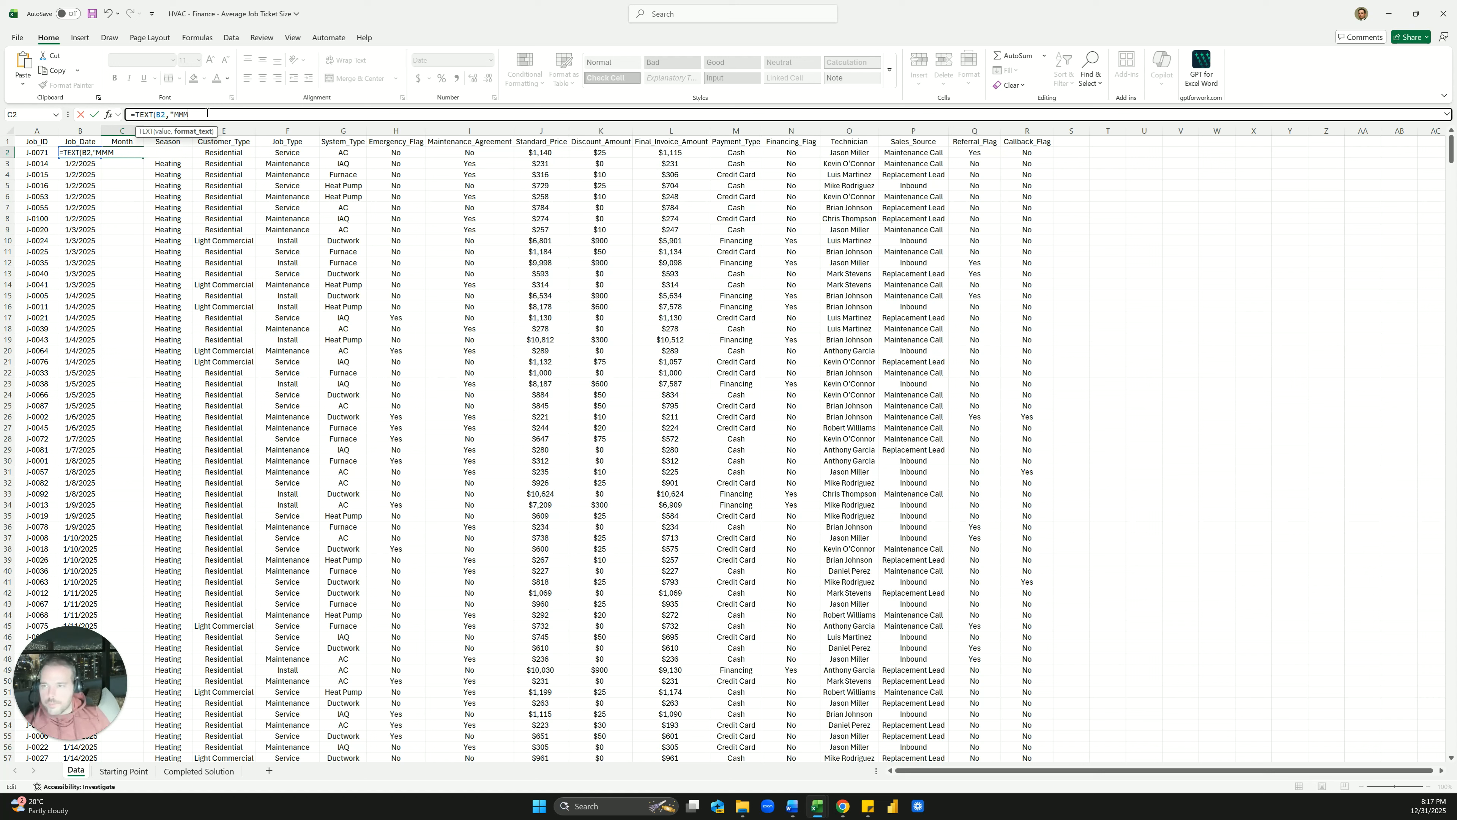
{"action": "type", "text": "M\")"}
{"action": "key", "text": "ctrl+Return"}
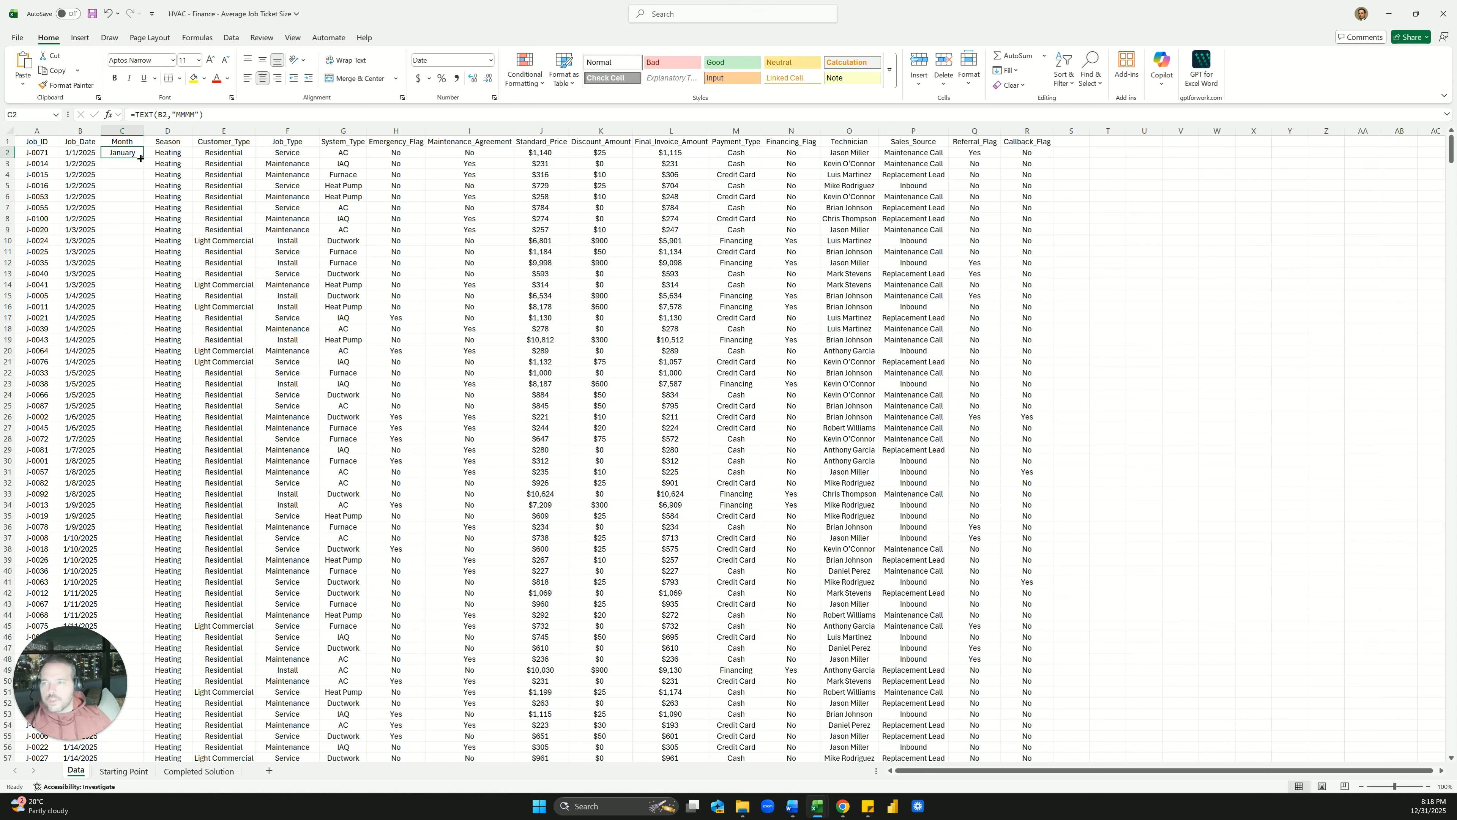
Copy the month formula down the whole Month column and return to Completed Solution
{"action": "double_click", "coordinate": [140, 159]}
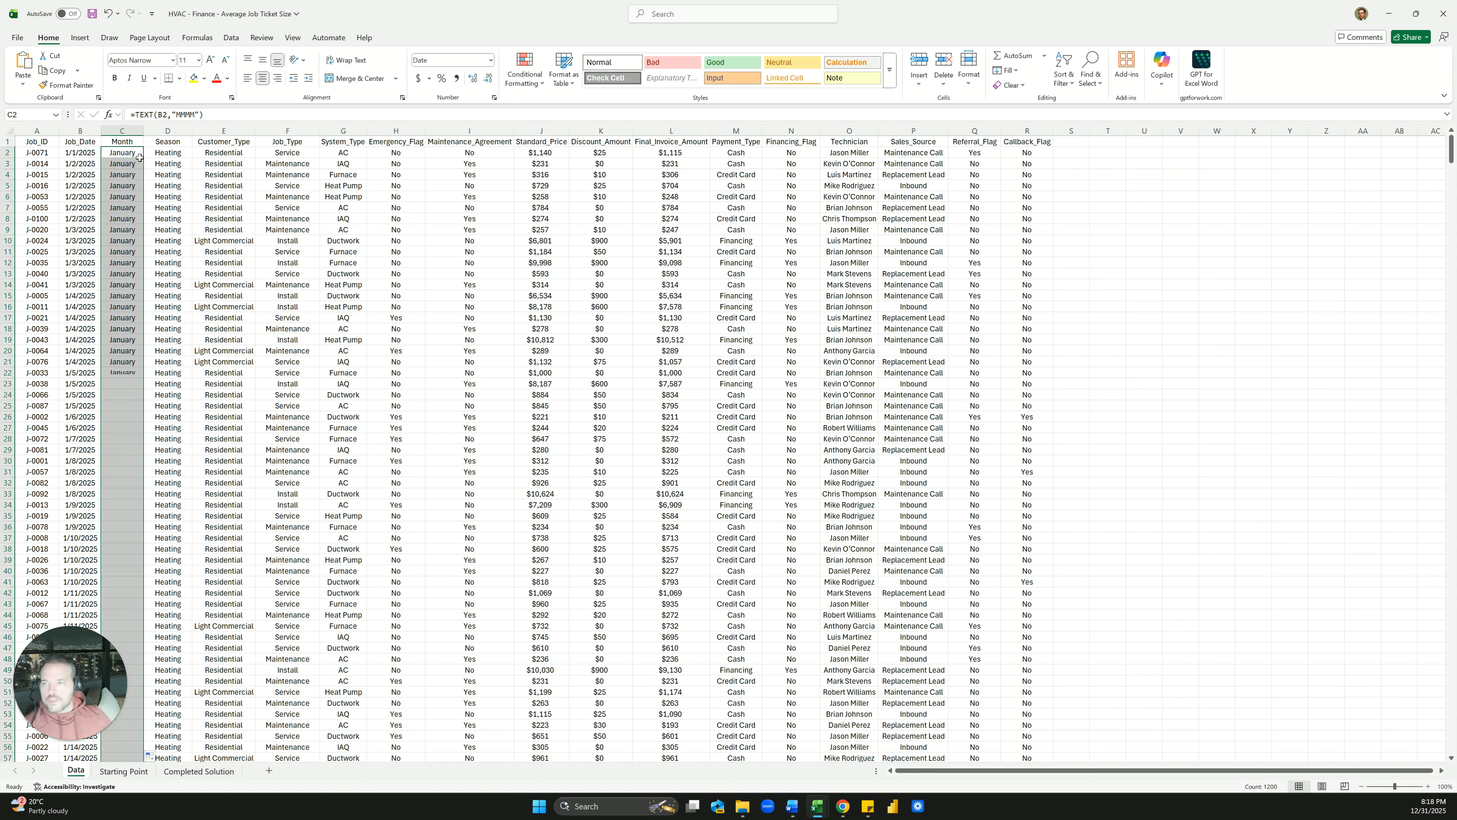
{"action": "left_click", "coordinate": [180, 226]}
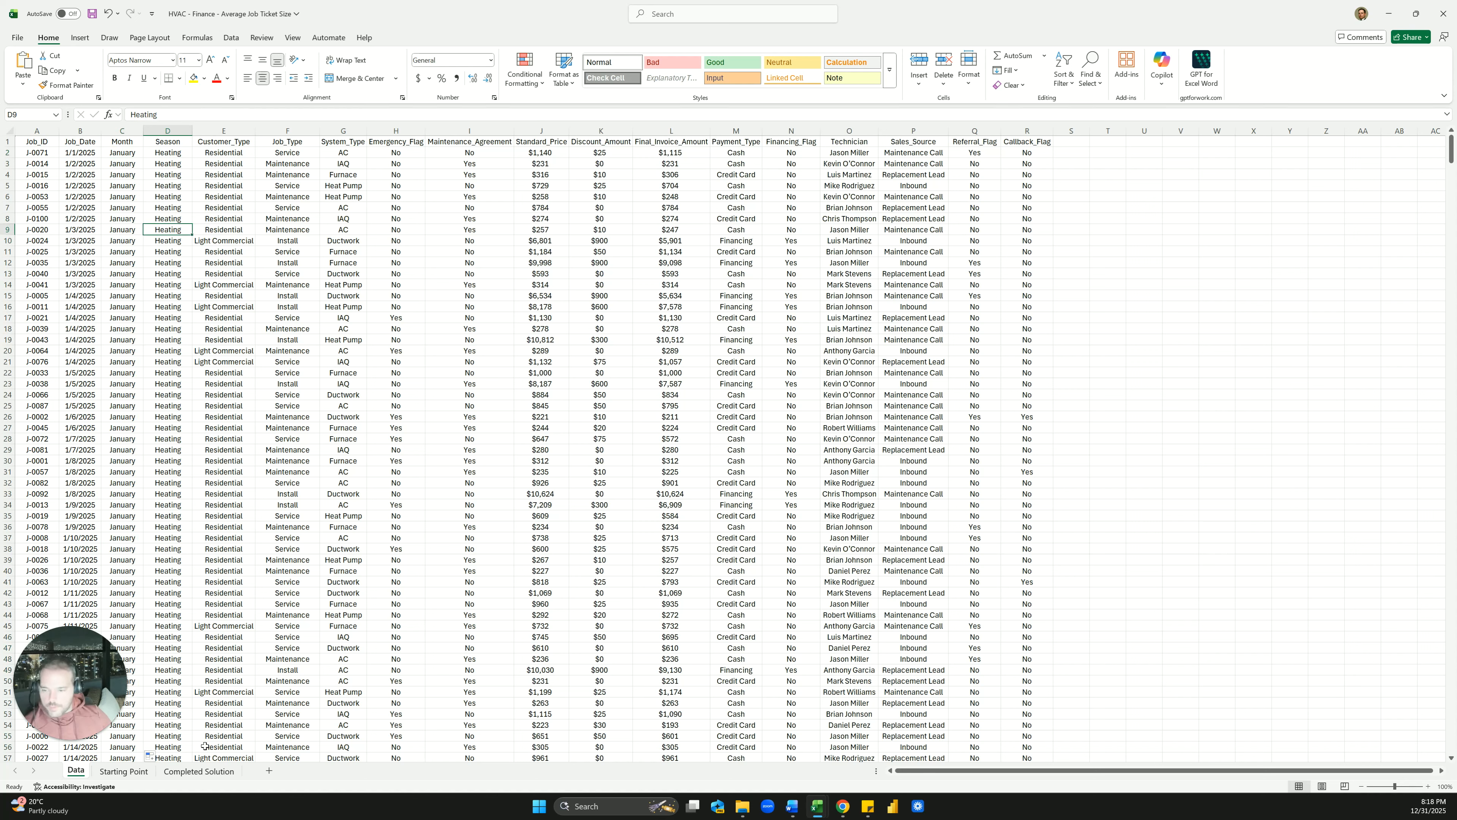
{"action": "left_click", "coordinate": [198, 772]}
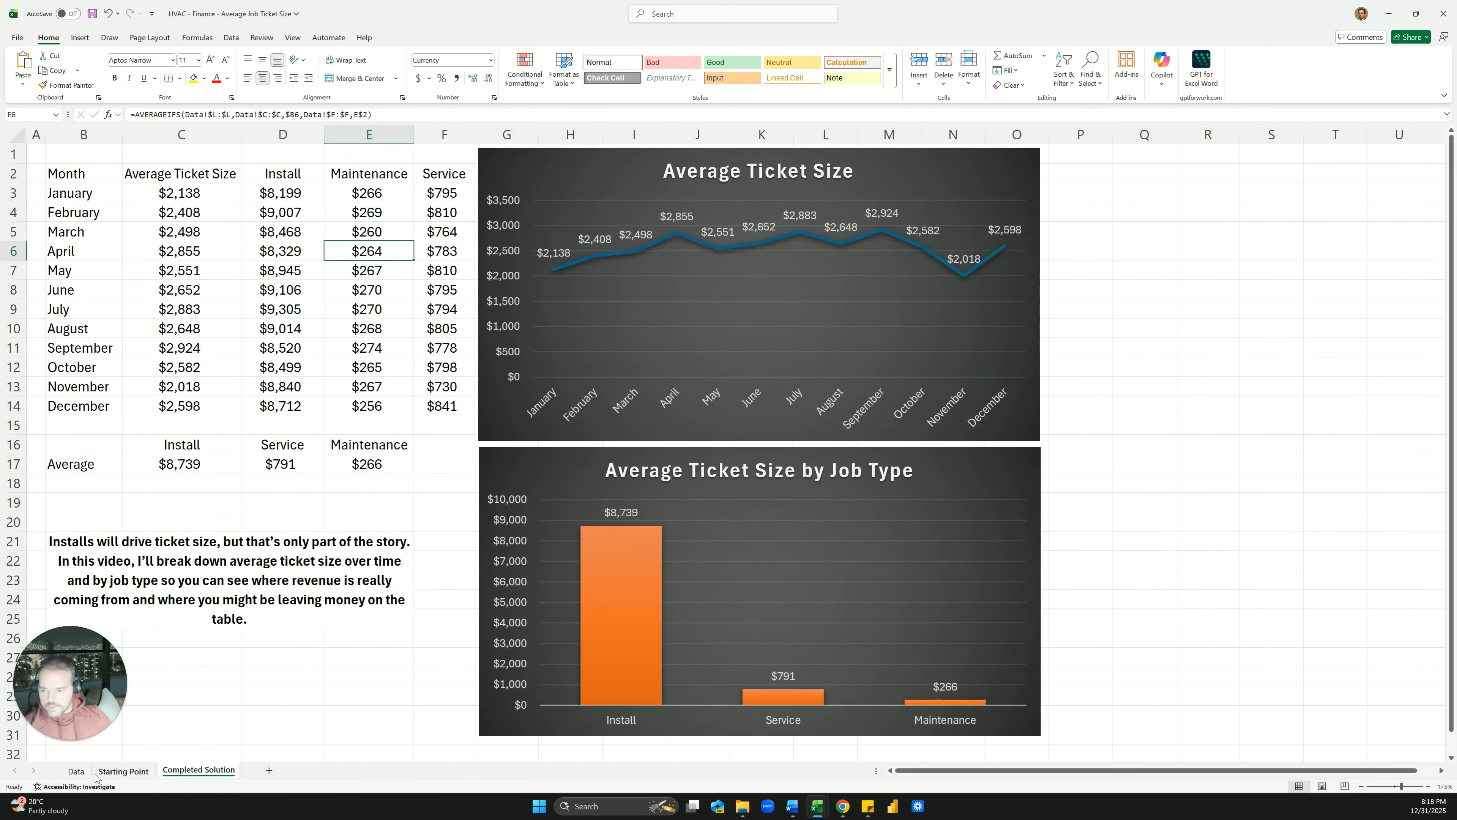
On Starting Point, enter a Month header in B2 and January below it
{"action": "left_click", "coordinate": [123, 771]}
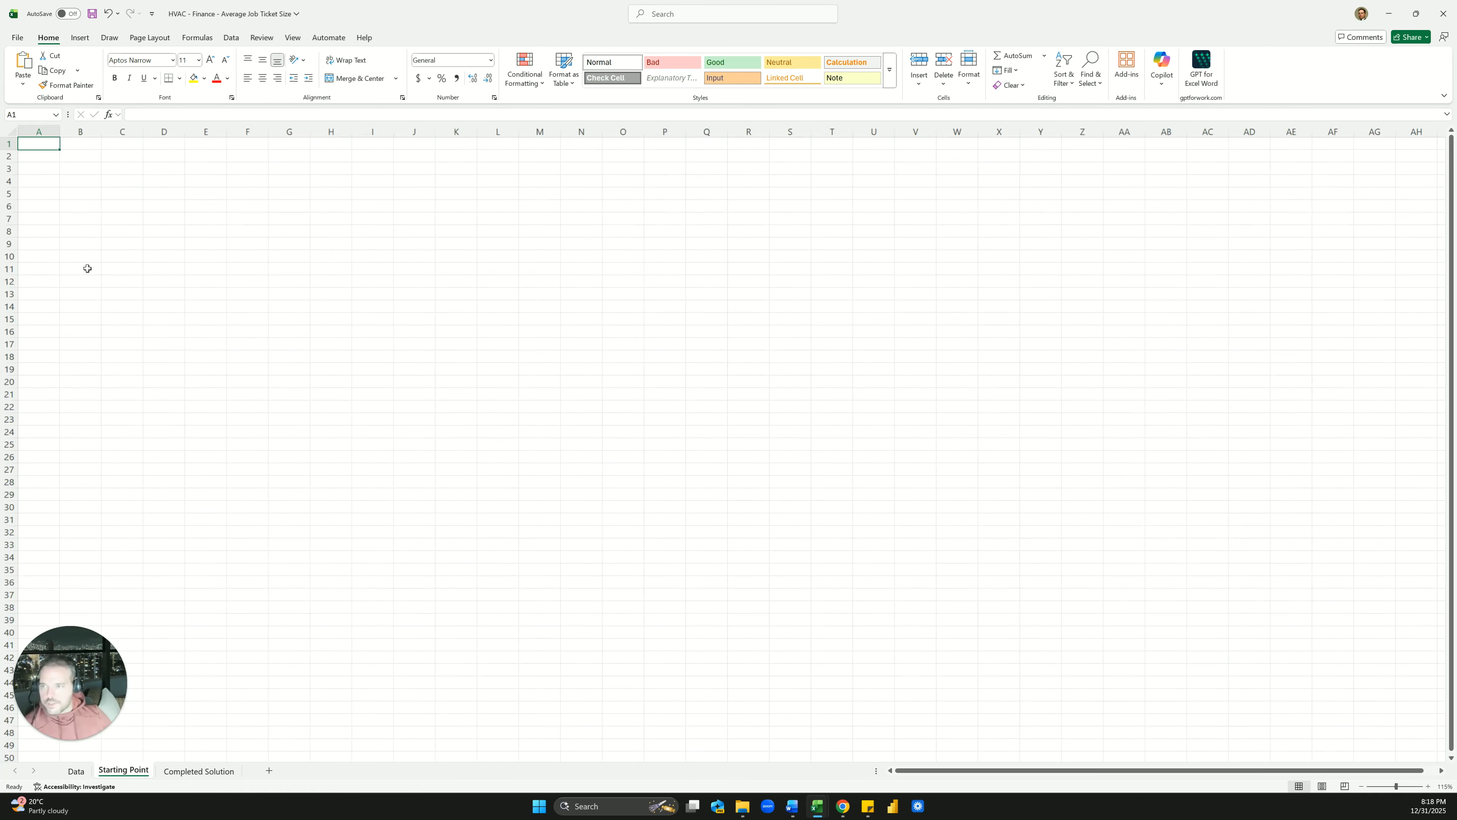
{"action": "scroll", "coordinate": [87, 268], "scroll_direction": "up", "scroll_amount": 3}
{"action": "left_click", "coordinate": [106, 171]}
{"action": "type", "text": "Month"}
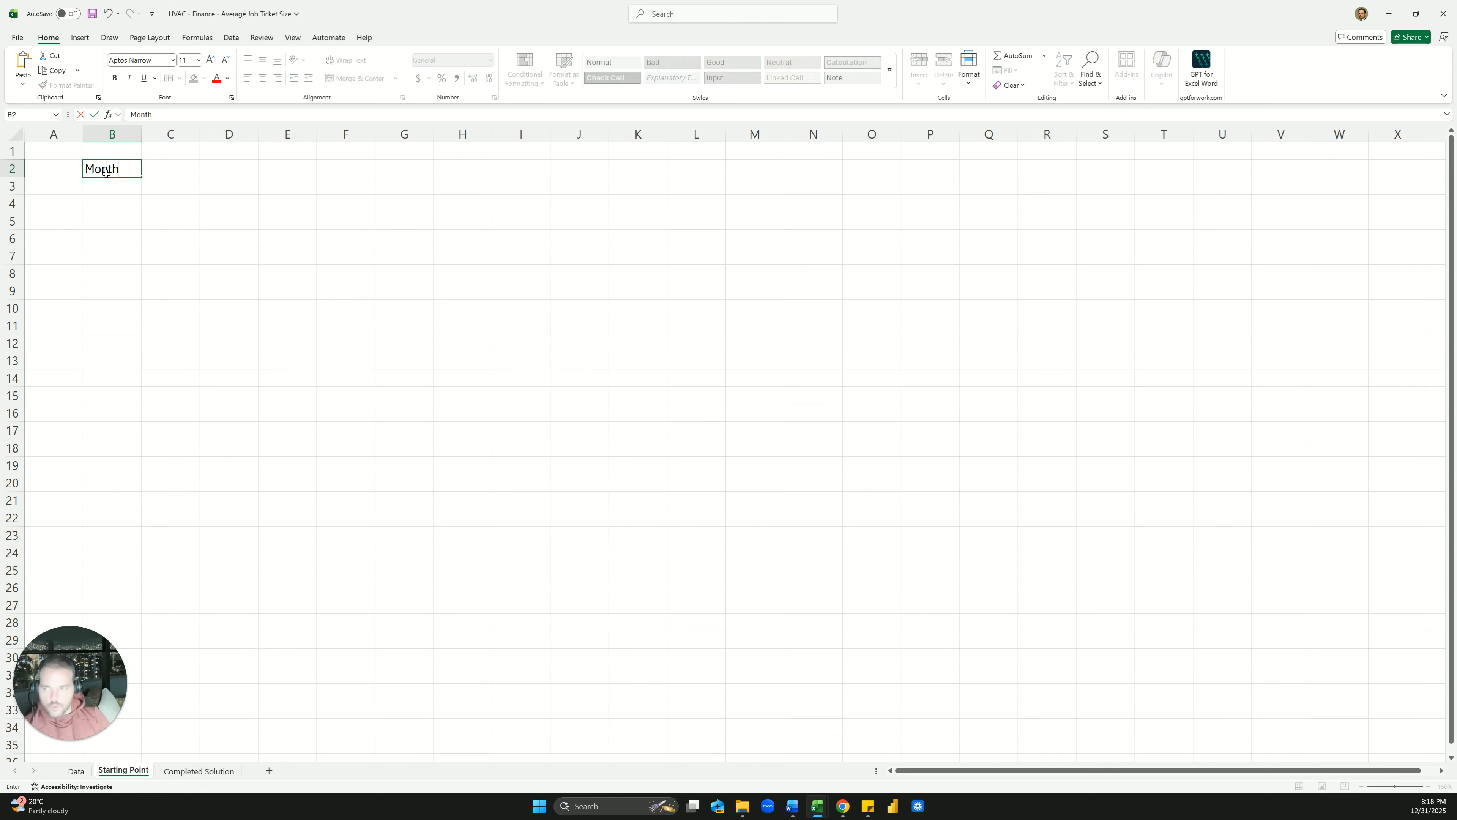
{"action": "key", "text": "Return"}
{"action": "type", "text": "January"}
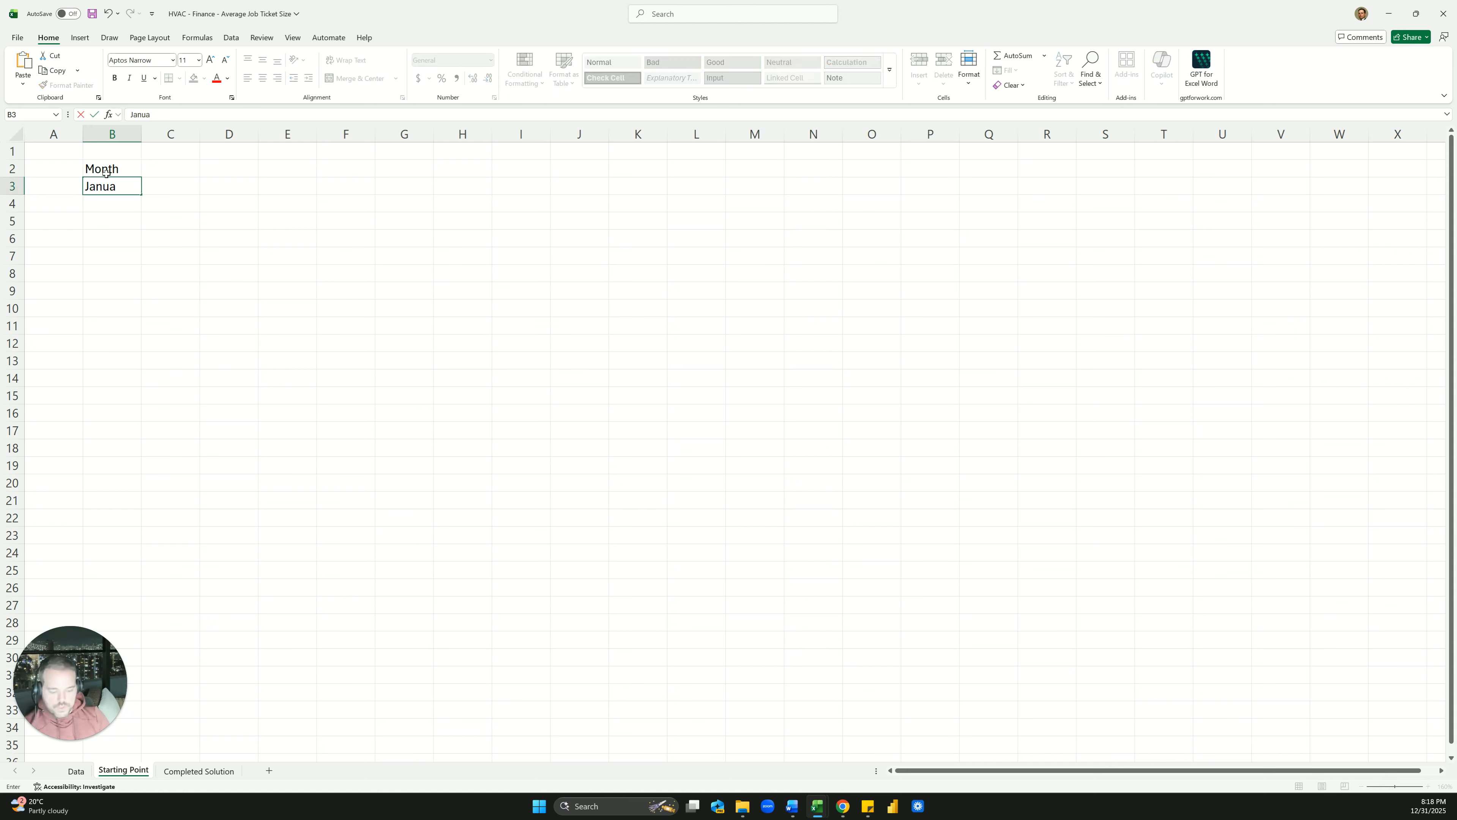
{"action": "key", "text": "Return"}
Fill January down to December in column B and widen the column to fit
{"action": "left_click", "coordinate": [136, 186]}
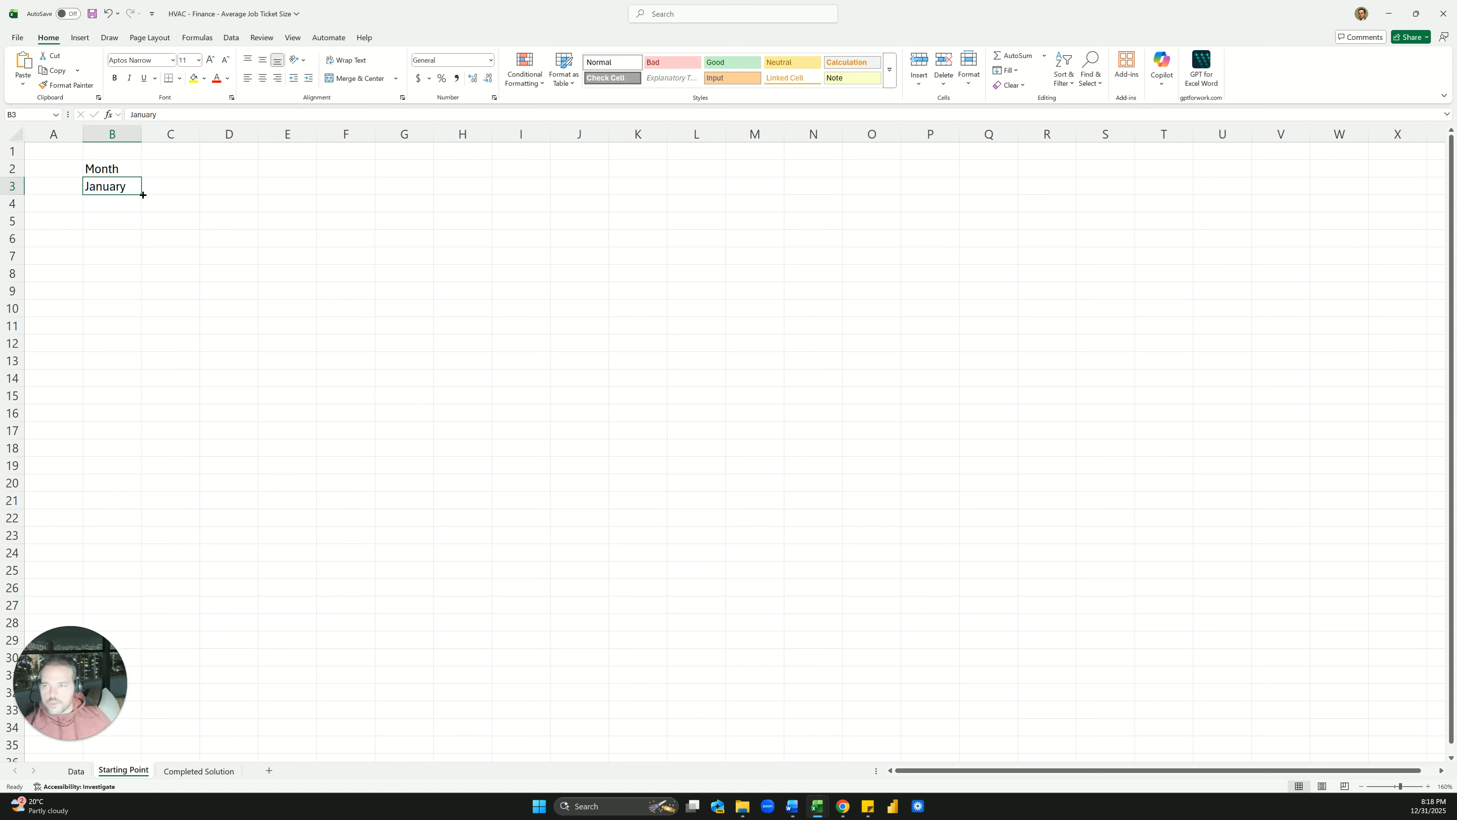
{"action": "left_click_drag", "start_coordinate": [141, 195], "coordinate": [141, 384]}
{"action": "left_click", "coordinate": [179, 302]}
{"action": "double_click", "coordinate": [141, 134]}
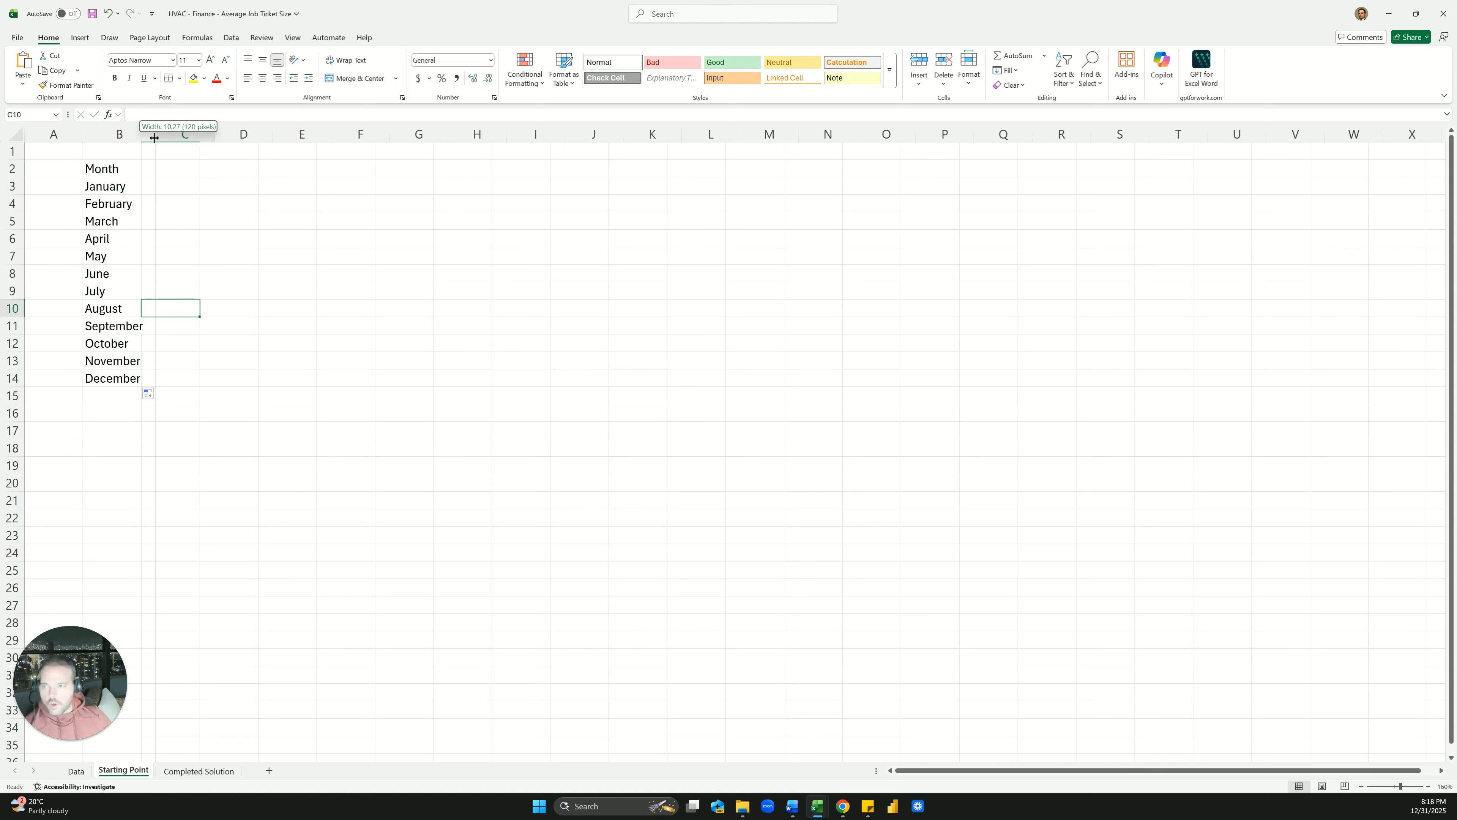
{"action": "left_click", "coordinate": [159, 191]}
Clear February–December and redo the January–December month series
{"action": "left_click", "coordinate": [133, 172]}
{"action": "key", "text": "Down"}
{"action": "key", "text": "Down"}
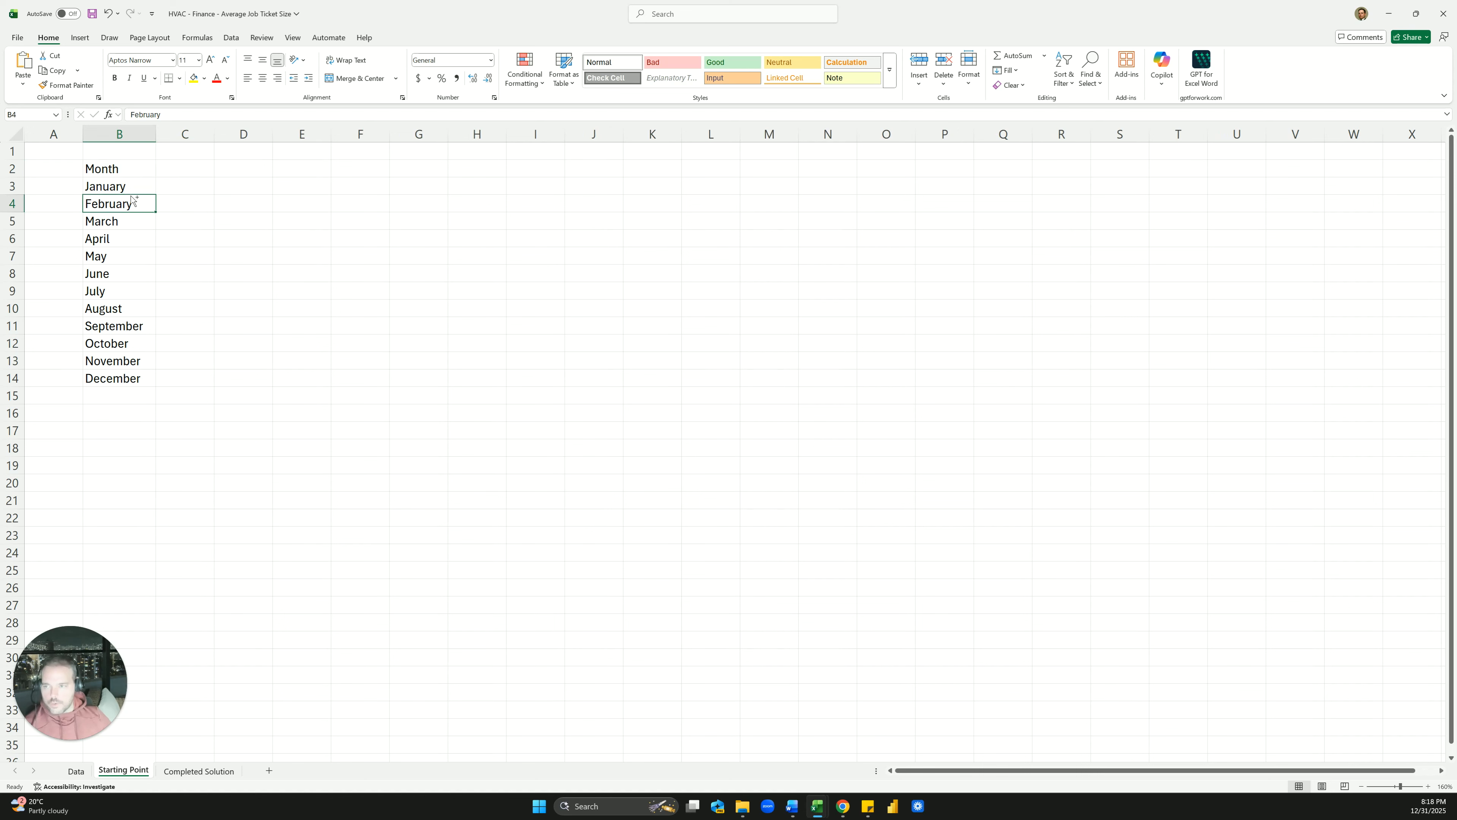
{"action": "key", "text": "ctrl+shift+Down"}
{"action": "key", "text": "Delete"}
{"action": "left_click", "coordinate": [132, 188]}
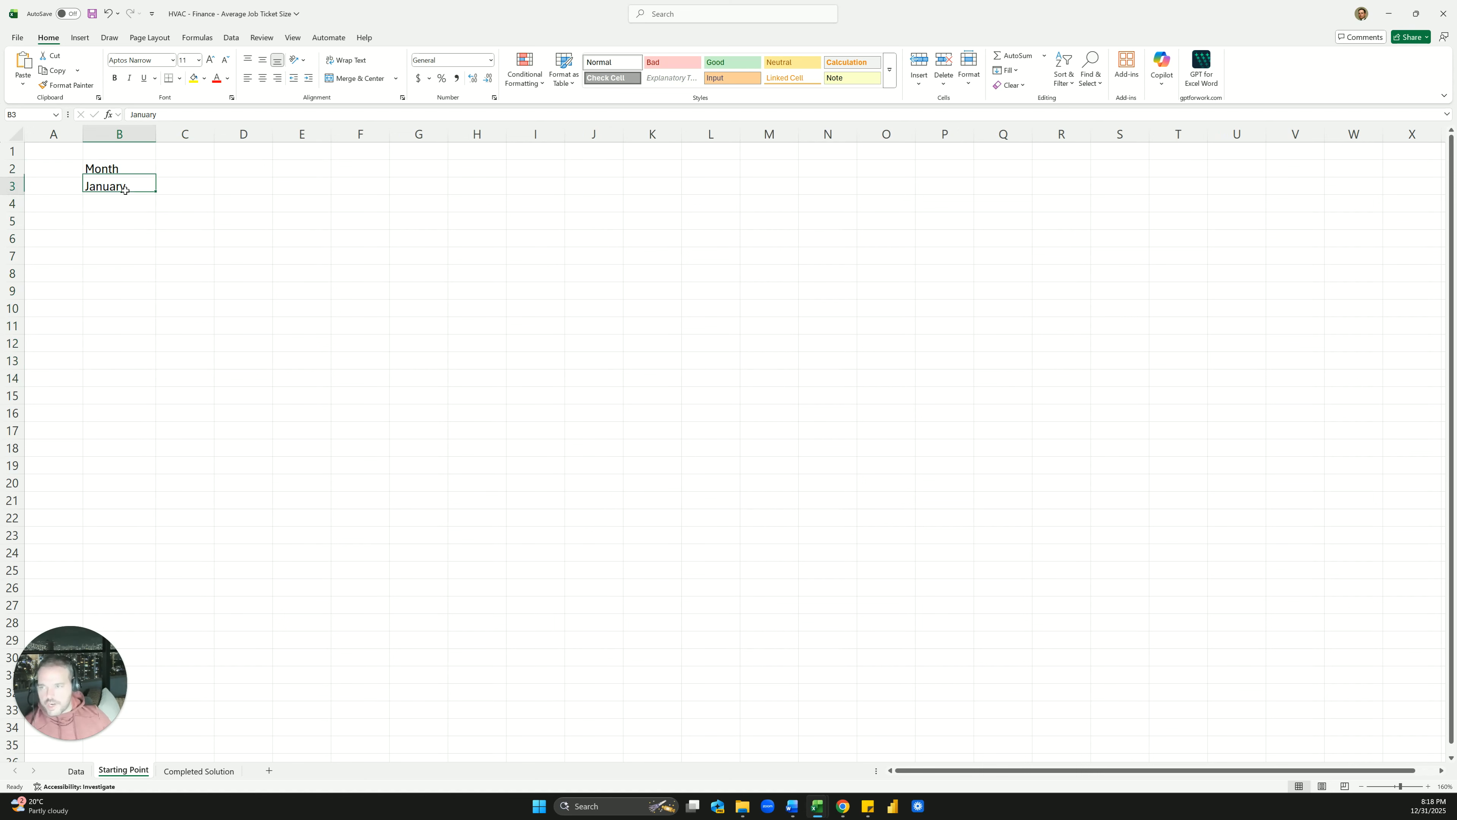
{"action": "scroll", "coordinate": [140, 207], "scroll_direction": "up", "scroll_amount": 7, "text": "ctrl"}
{"action": "scroll", "coordinate": [205, 223], "scroll_direction": "up", "scroll_amount": 4, "text": "ctrl"}
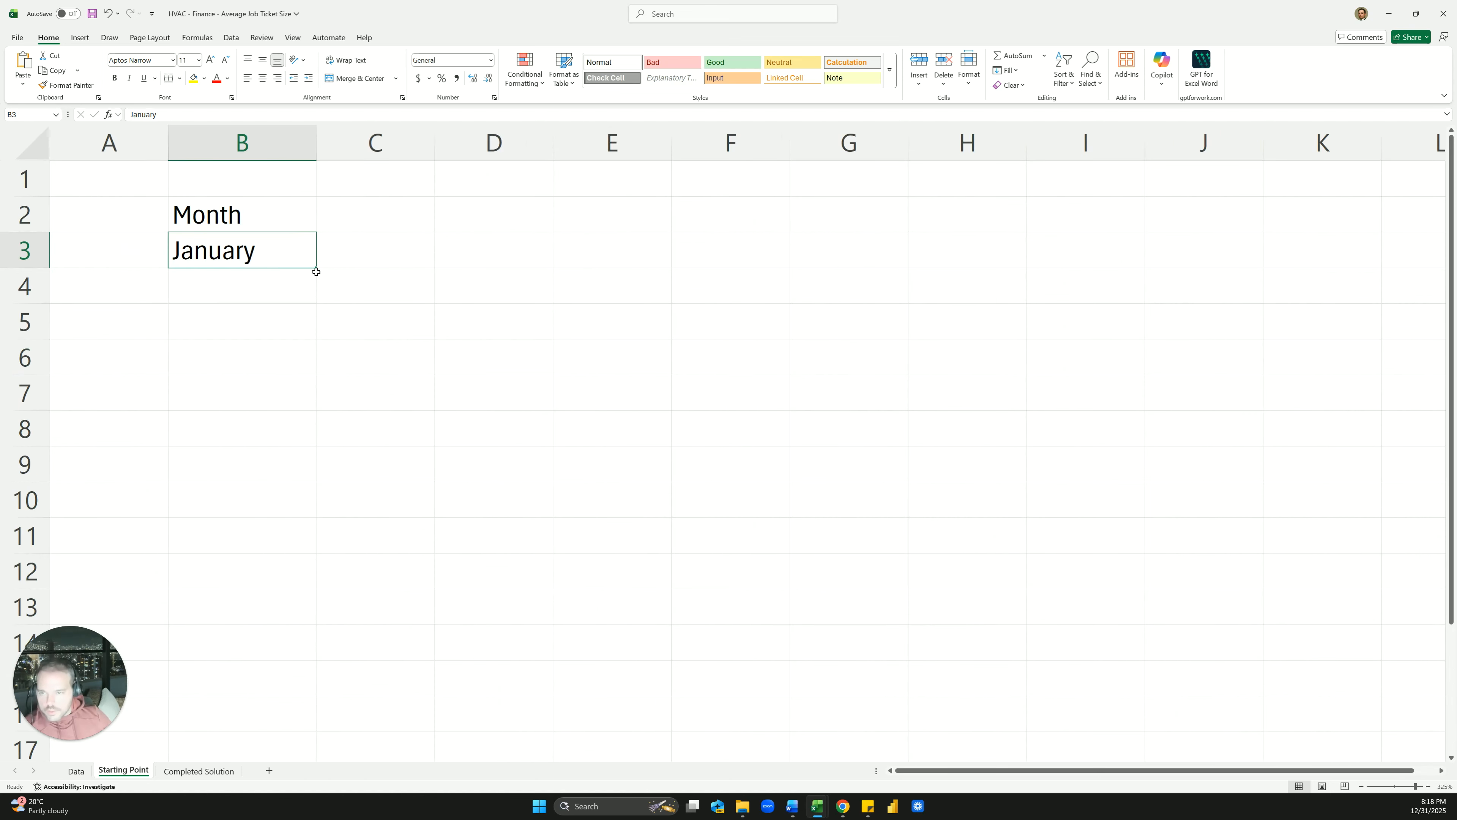
{"action": "left_click_drag", "start_coordinate": [317, 271], "coordinate": [283, 656]}
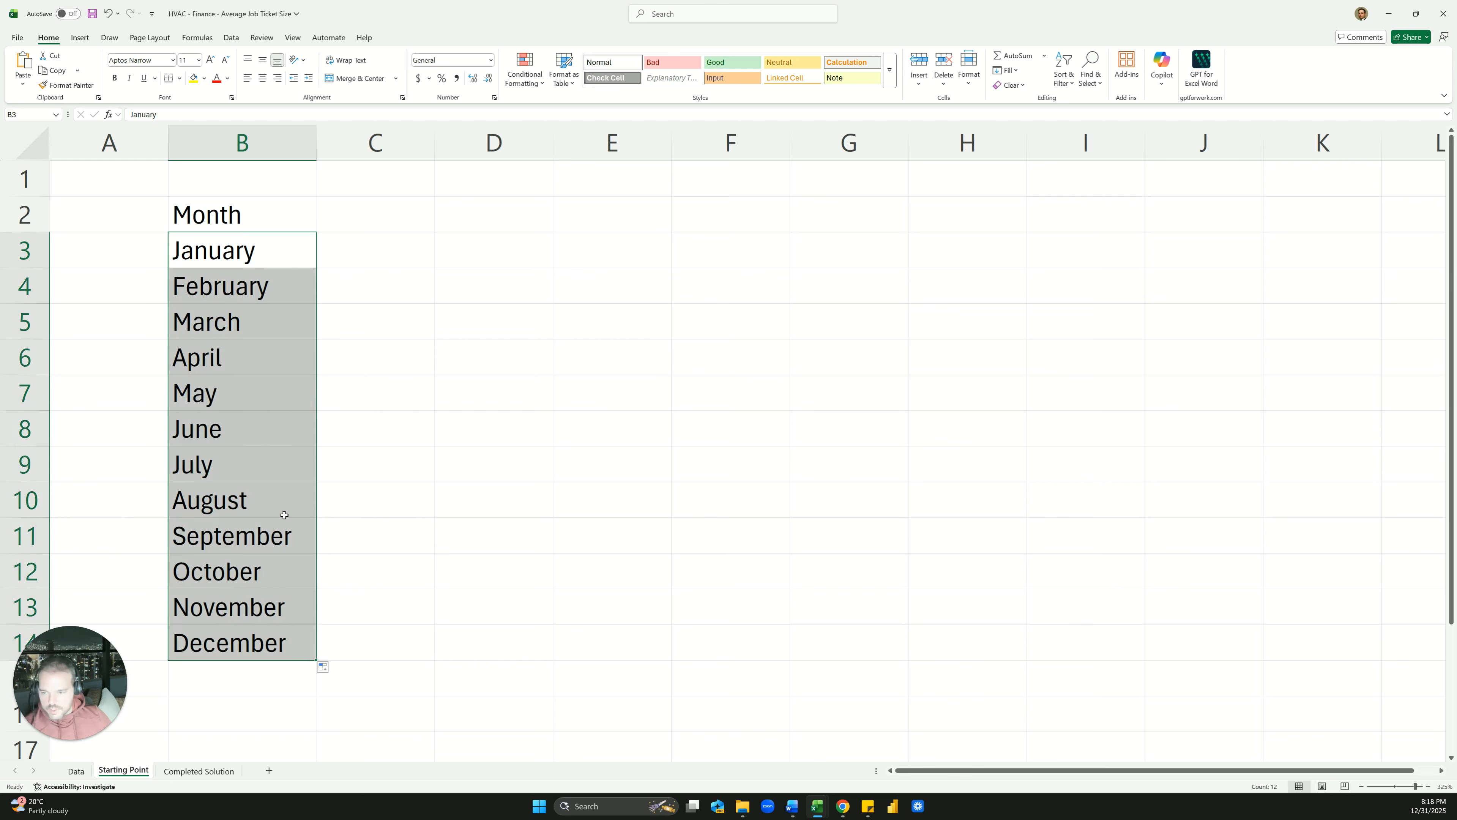
{"action": "left_click", "coordinate": [270, 313]}
{"action": "scroll", "coordinate": [270, 311], "scroll_direction": "down", "scroll_amount": 2, "text": "ctrl"}
{"action": "scroll", "coordinate": [270, 310], "scroll_direction": "down", "scroll_amount": 2, "text": "ctrl"}
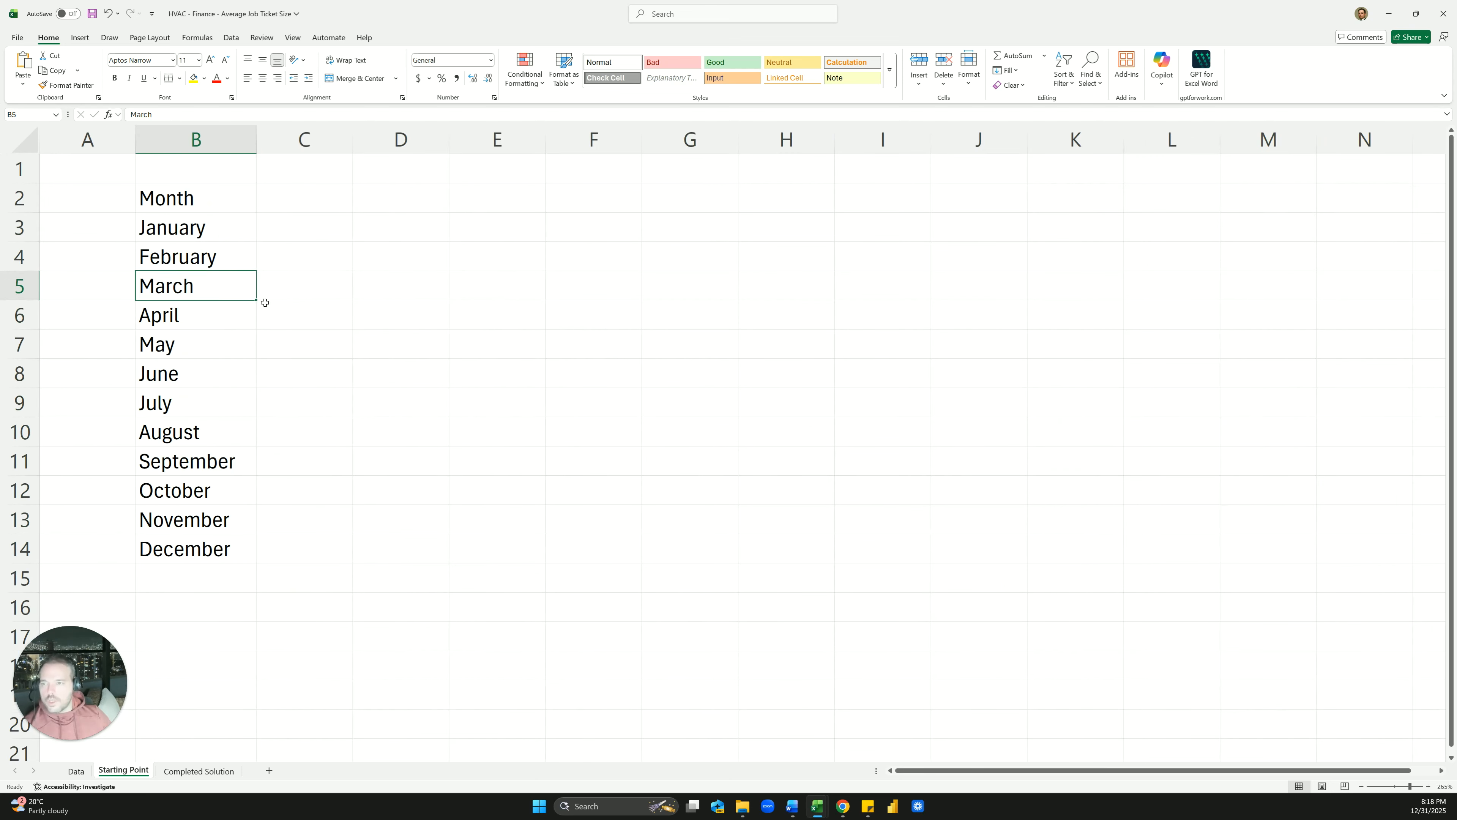
{"action": "scroll", "coordinate": [239, 205], "scroll_direction": "down", "scroll_amount": 1, "text": "ctrl"}
Add an Average header in C2, then view the Completed Solution sheet
{"action": "left_click", "coordinate": [256, 206]}
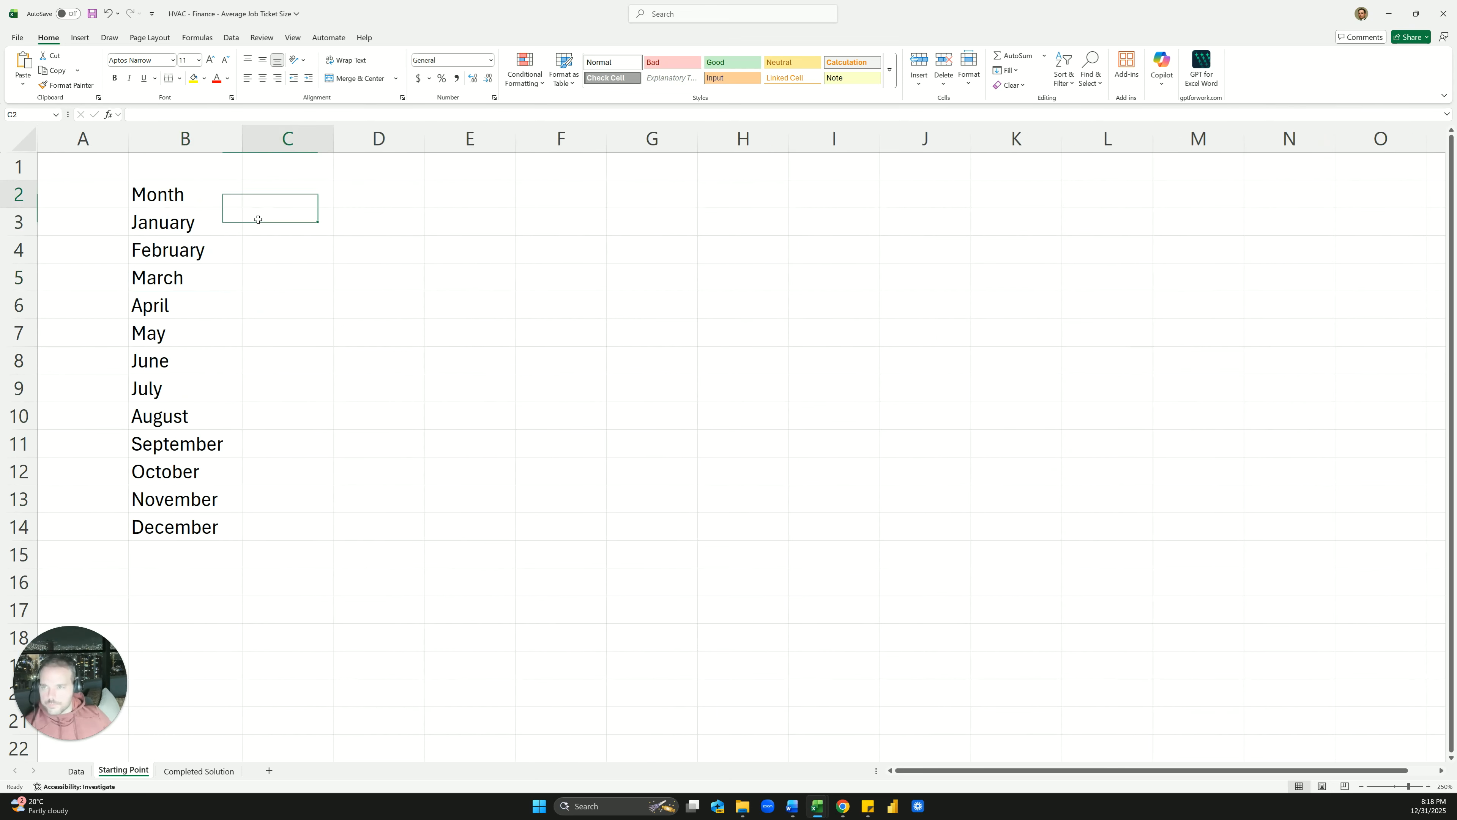
{"action": "type", "text": "AAverage"}
{"action": "key", "text": "BackSpace"}
{"action": "key", "text": "BackSpace"}
{"action": "key", "text": "BackSpace"}
{"action": "key", "text": "BackSpace"}
{"action": "key", "text": "BackSpace"}
{"action": "key", "text": "BackSpace"}
{"action": "key", "text": "BackSpace"}
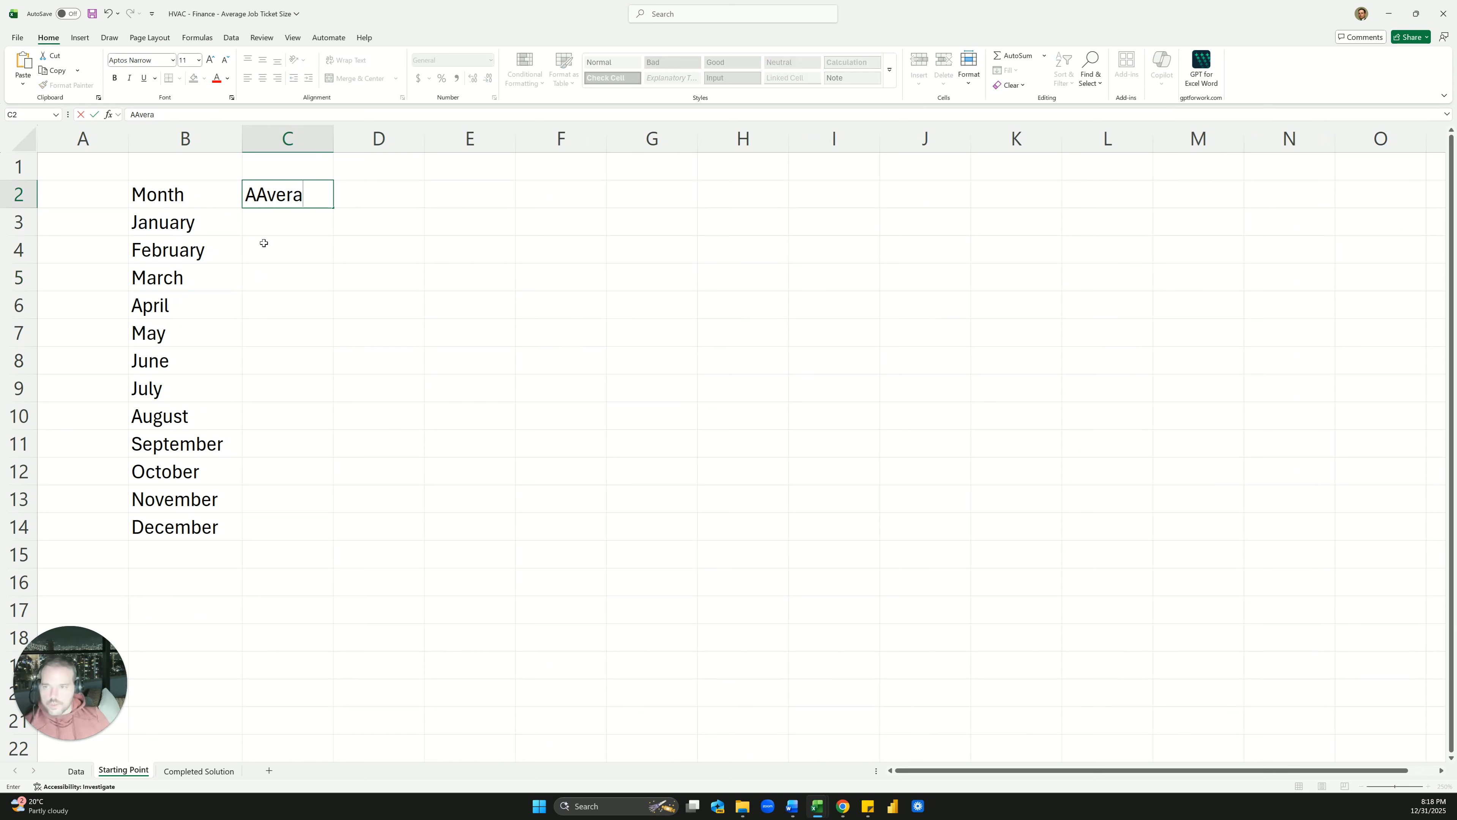
{"action": "type", "text": "verage"}
{"action": "key", "text": "Return"}
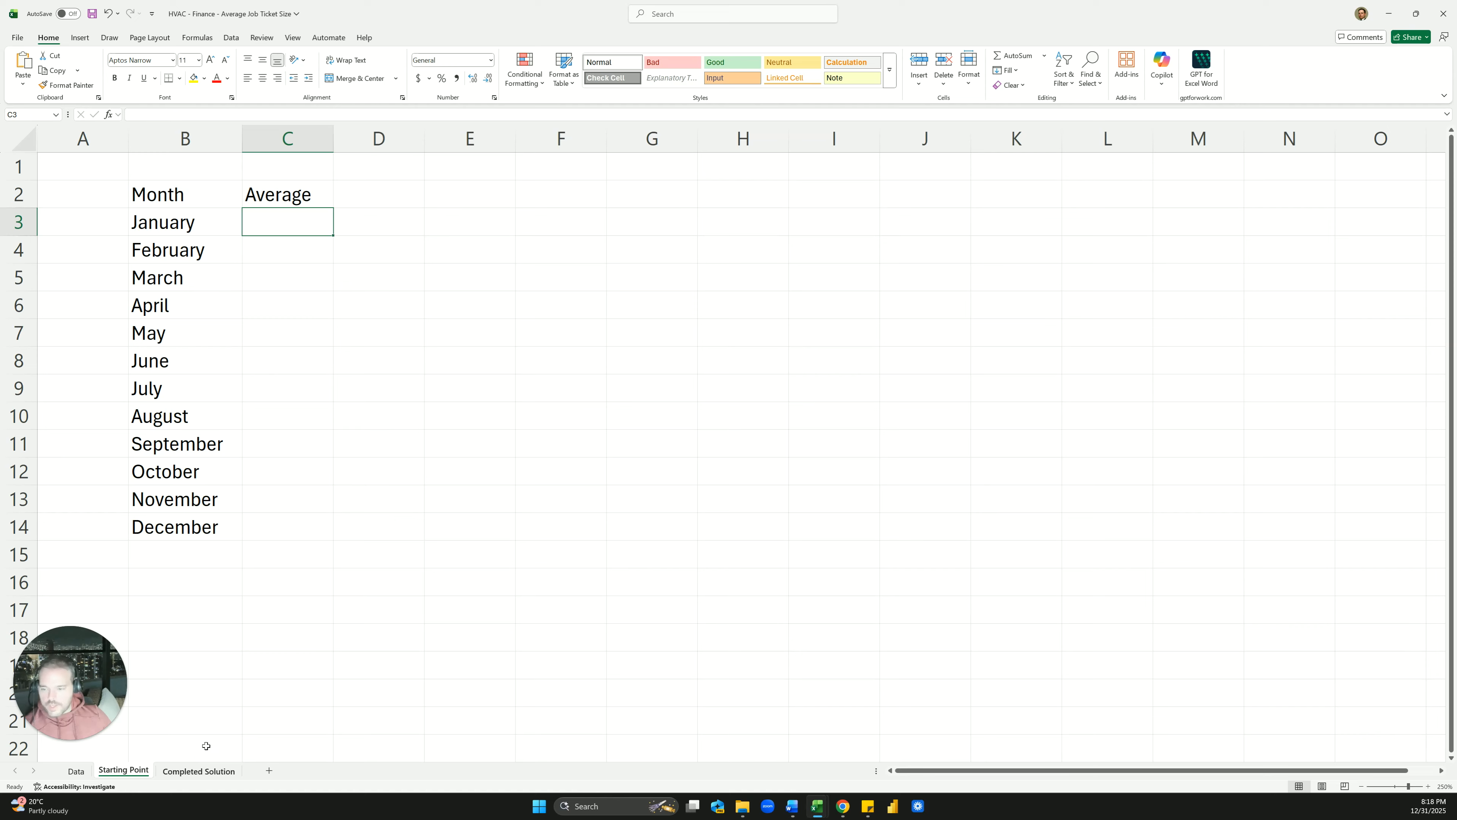
{"action": "left_click", "coordinate": [199, 771]}
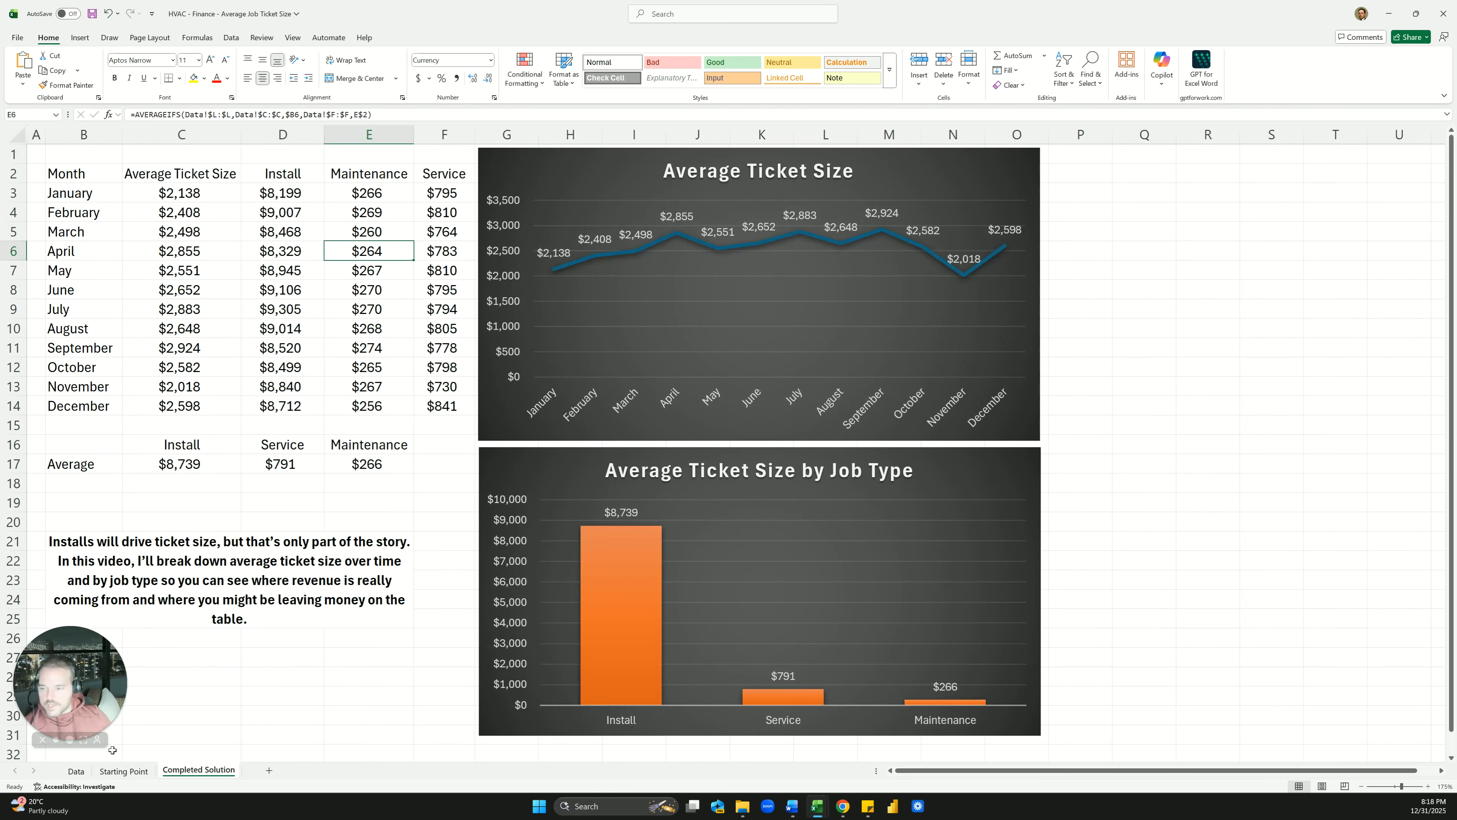
On the Data sheet, check the Final_Invoice_Amount column's status bar totals
{"action": "left_click", "coordinate": [76, 771]}
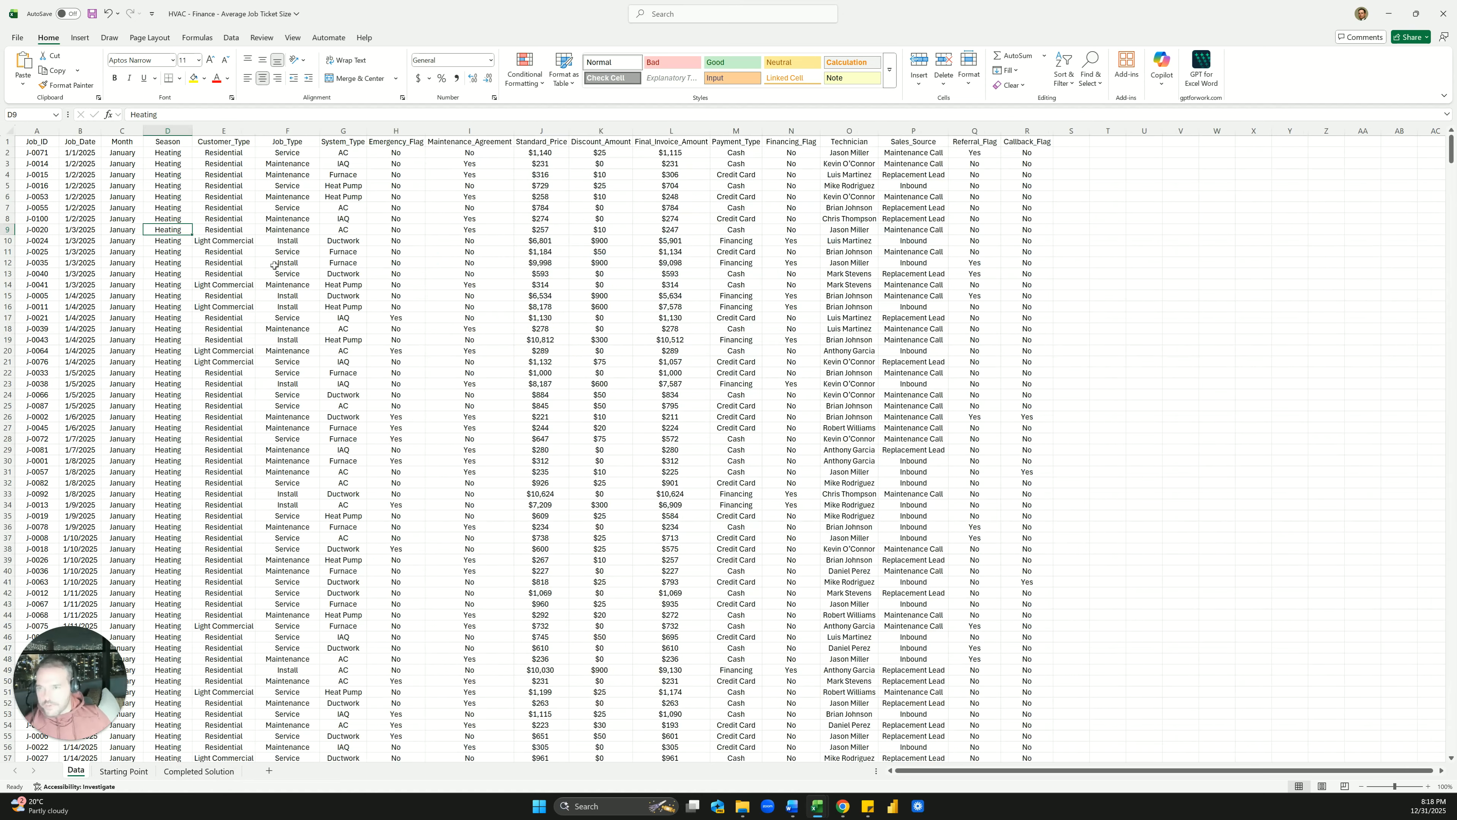
{"action": "left_click", "coordinate": [236, 329]}
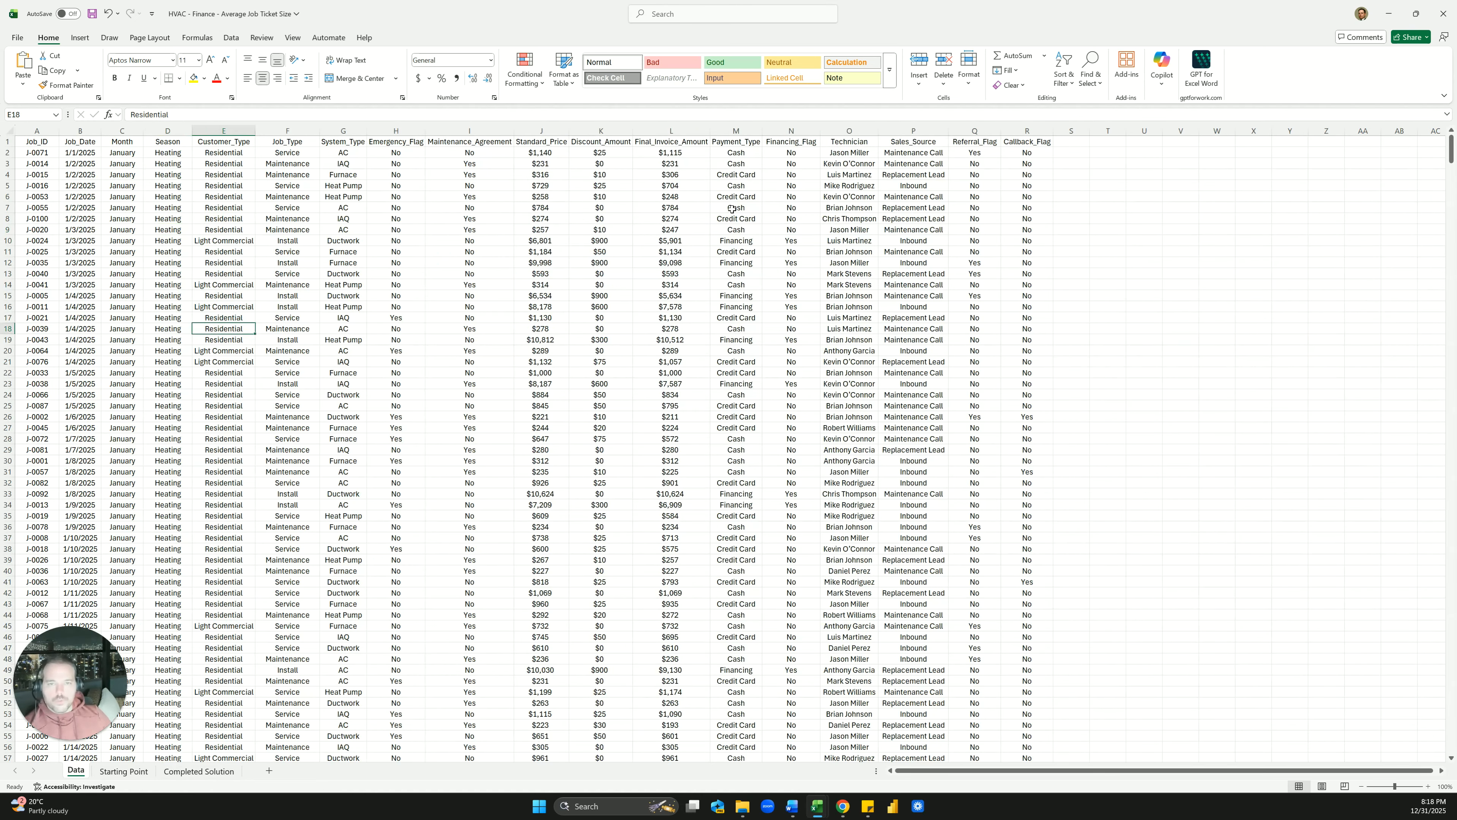
{"action": "left_click", "coordinate": [686, 133]}
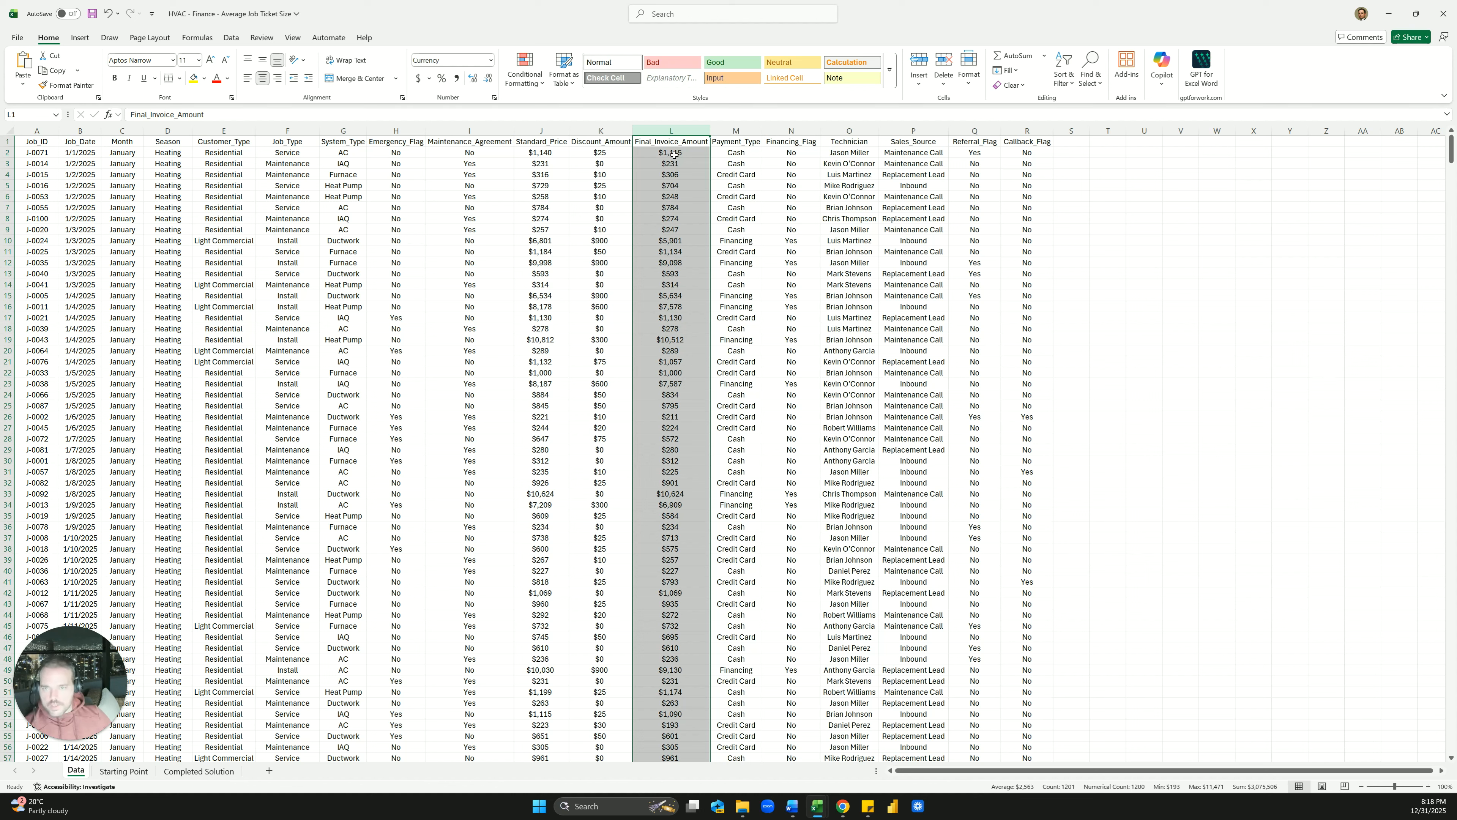
{"action": "left_click", "coordinate": [291, 161]}
Inspect the Month TEXT formulas and invoice amounts for the first 100 jobs
{"action": "left_click_drag", "start_coordinate": [122, 139], "coordinate": [128, 284]}
{"action": "left_click", "coordinate": [128, 285]}
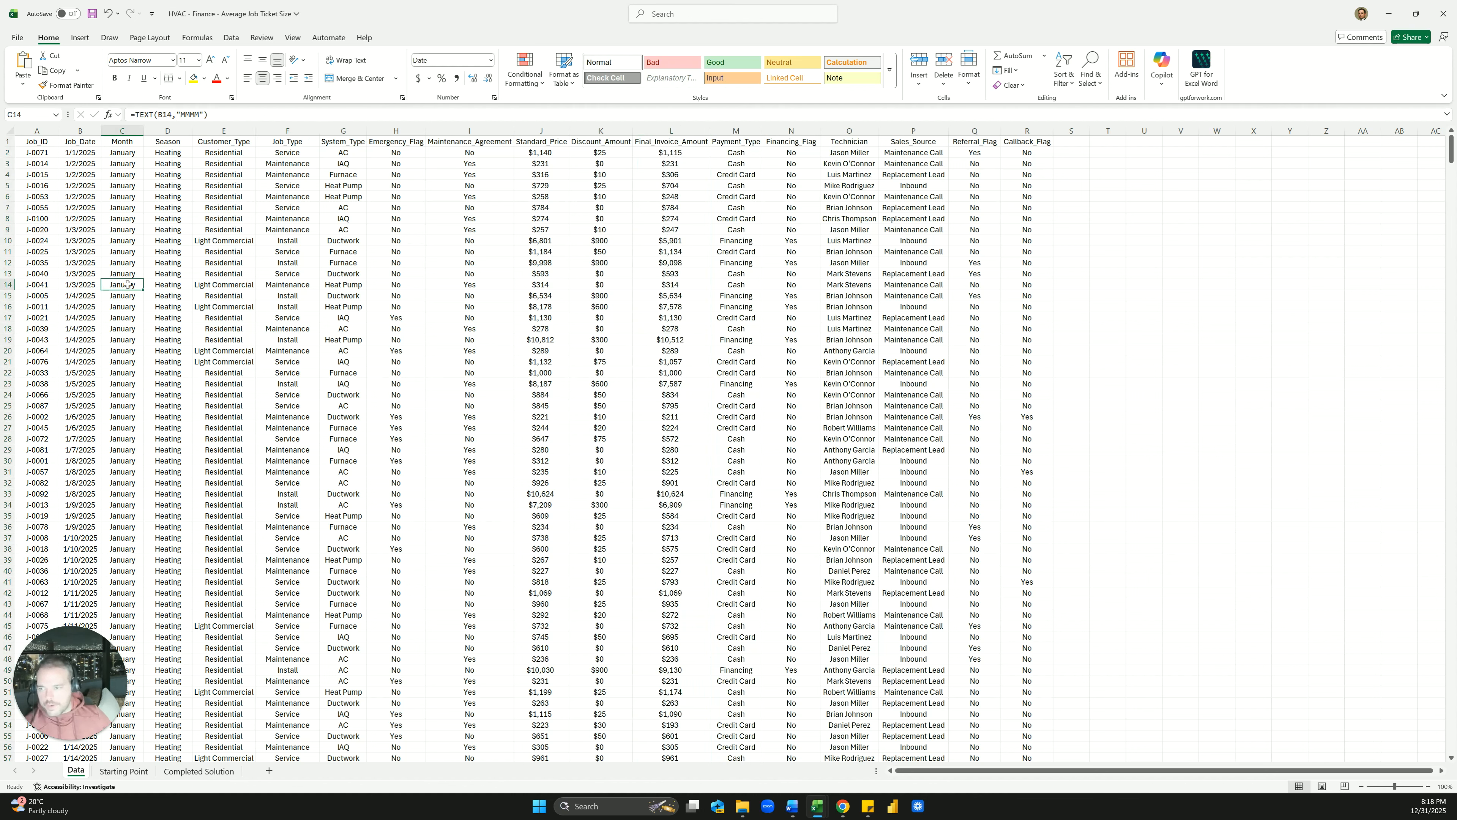
{"action": "scroll", "coordinate": [141, 366], "scroll_direction": "down", "scroll_amount": 20}
{"action": "left_click_drag", "start_coordinate": [122, 317], "coordinate": [122, 241]}
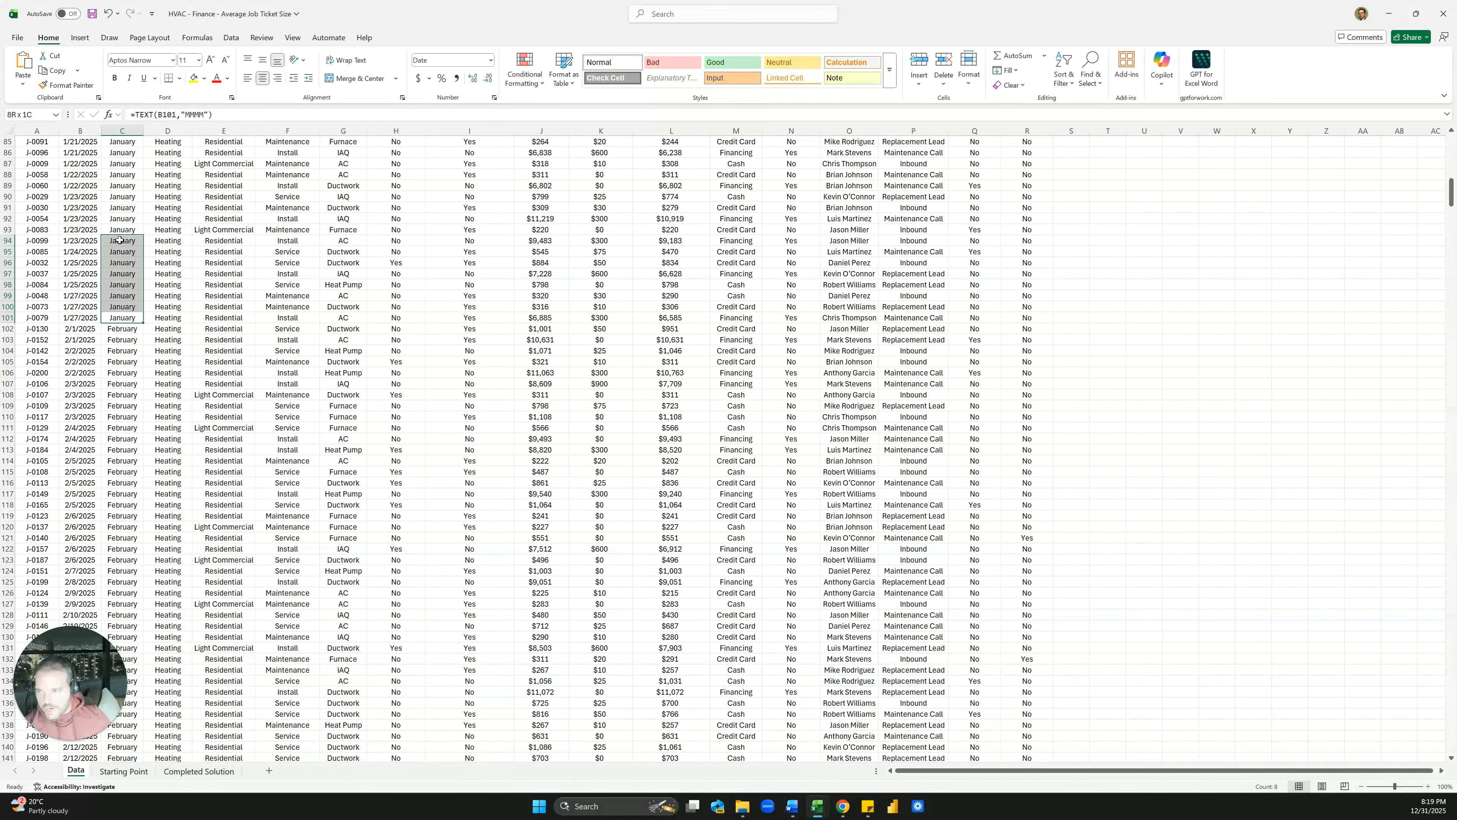
{"action": "left_click", "coordinate": [652, 316]}
{"action": "scroll", "coordinate": [684, 310], "scroll_direction": "up", "scroll_amount": 20}
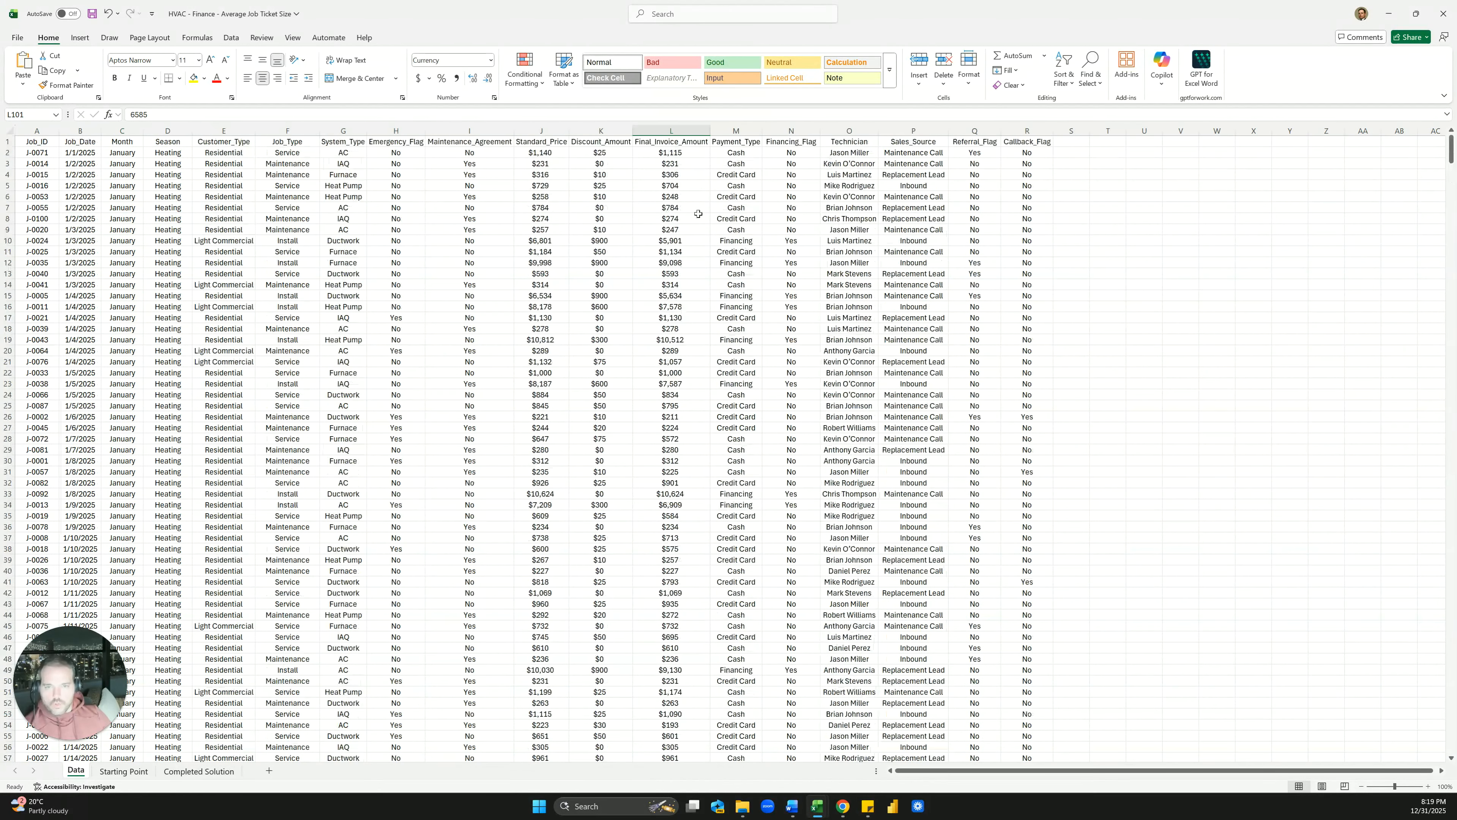
{"action": "left_click", "coordinate": [700, 150], "text": "shift"}
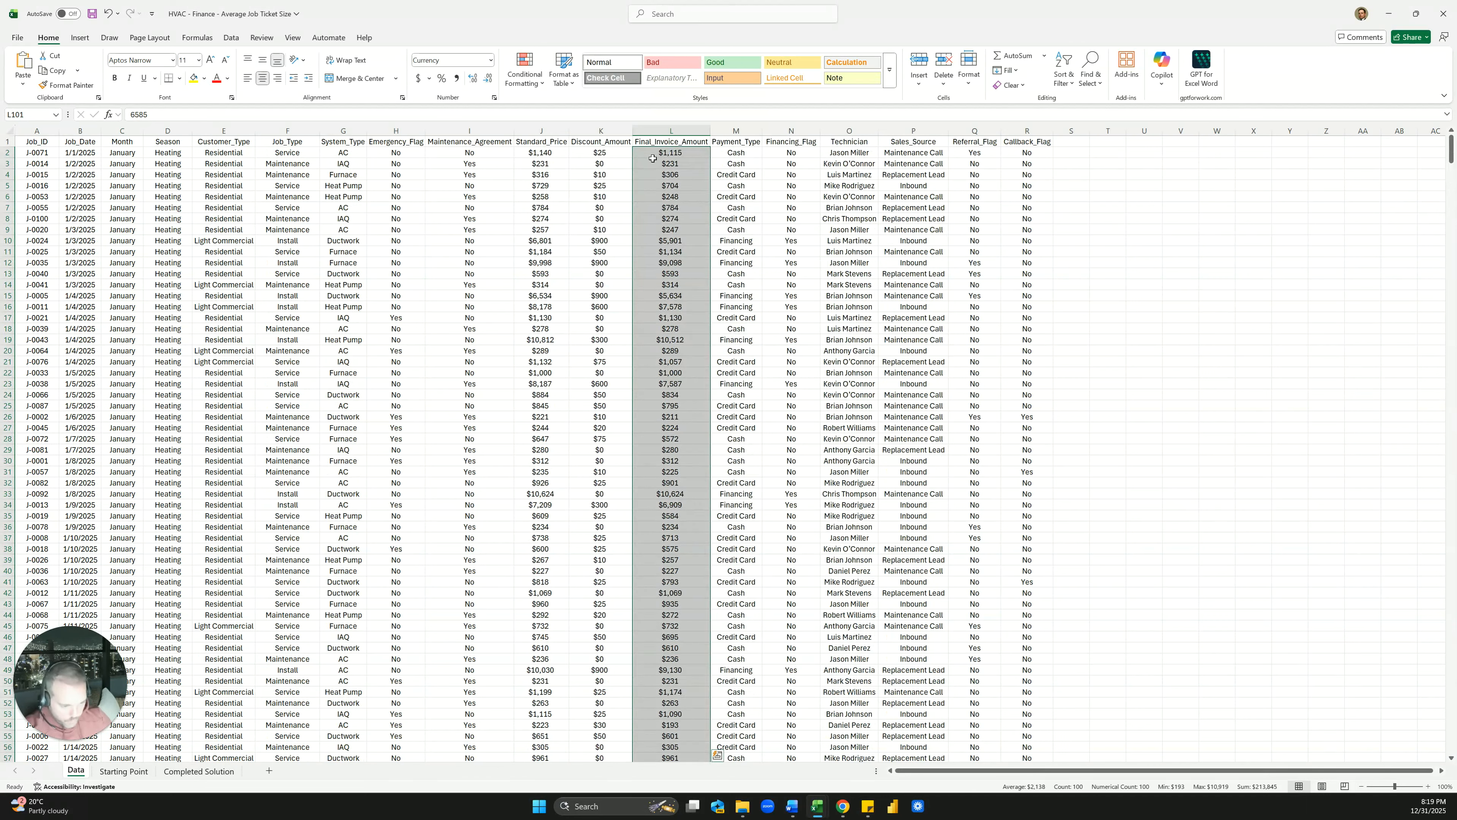
Start =AVERAGEIFS( in C3 beside January, briefly comparing it with AVERAGEIF
{"action": "left_click", "coordinate": [124, 771]}
{"action": "left_click", "coordinate": [287, 222]}
{"action": "type", "text": "=AVERAGEIFS("}
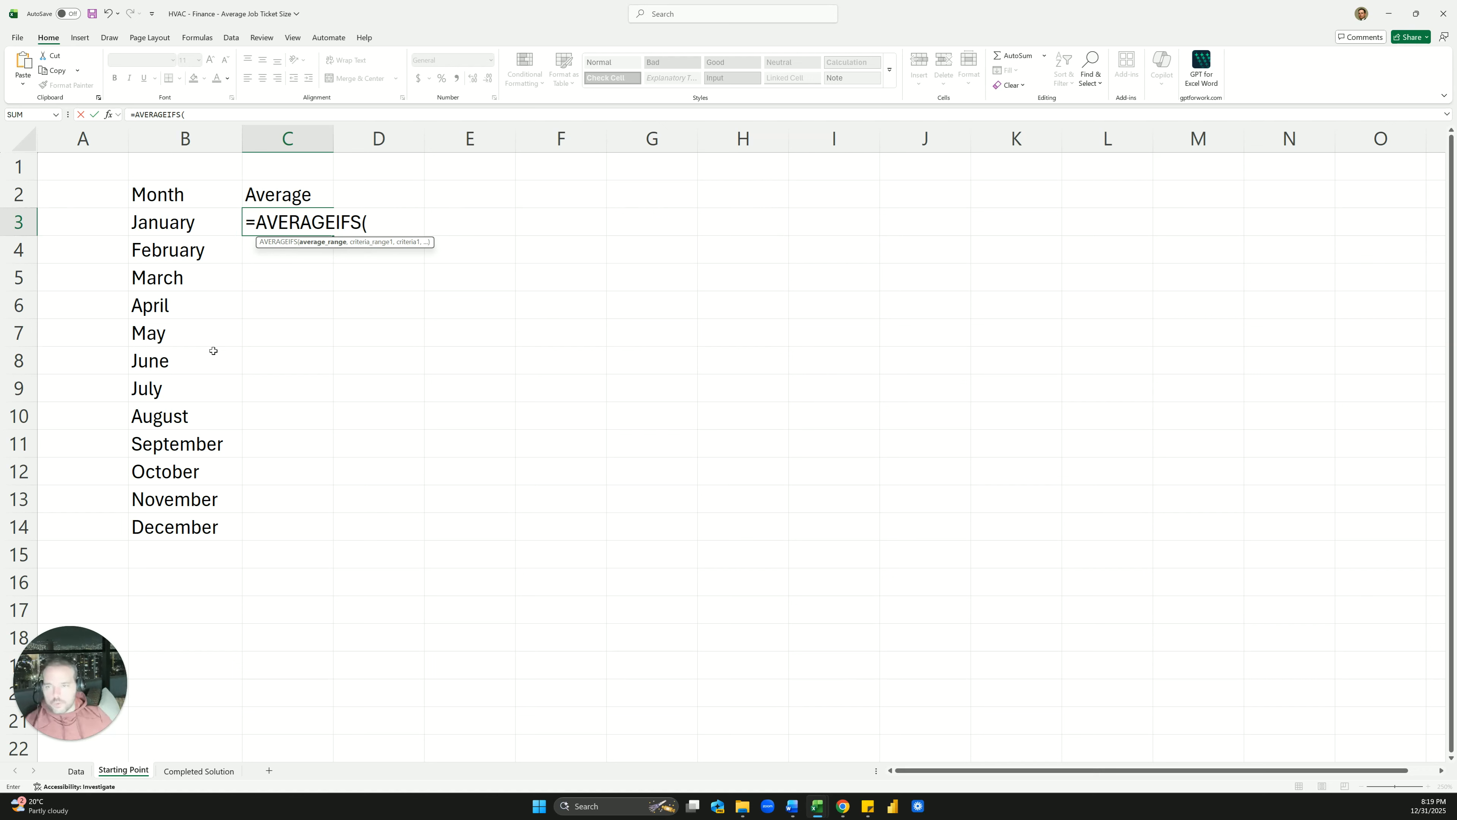
{"action": "left_click", "coordinate": [196, 114]}
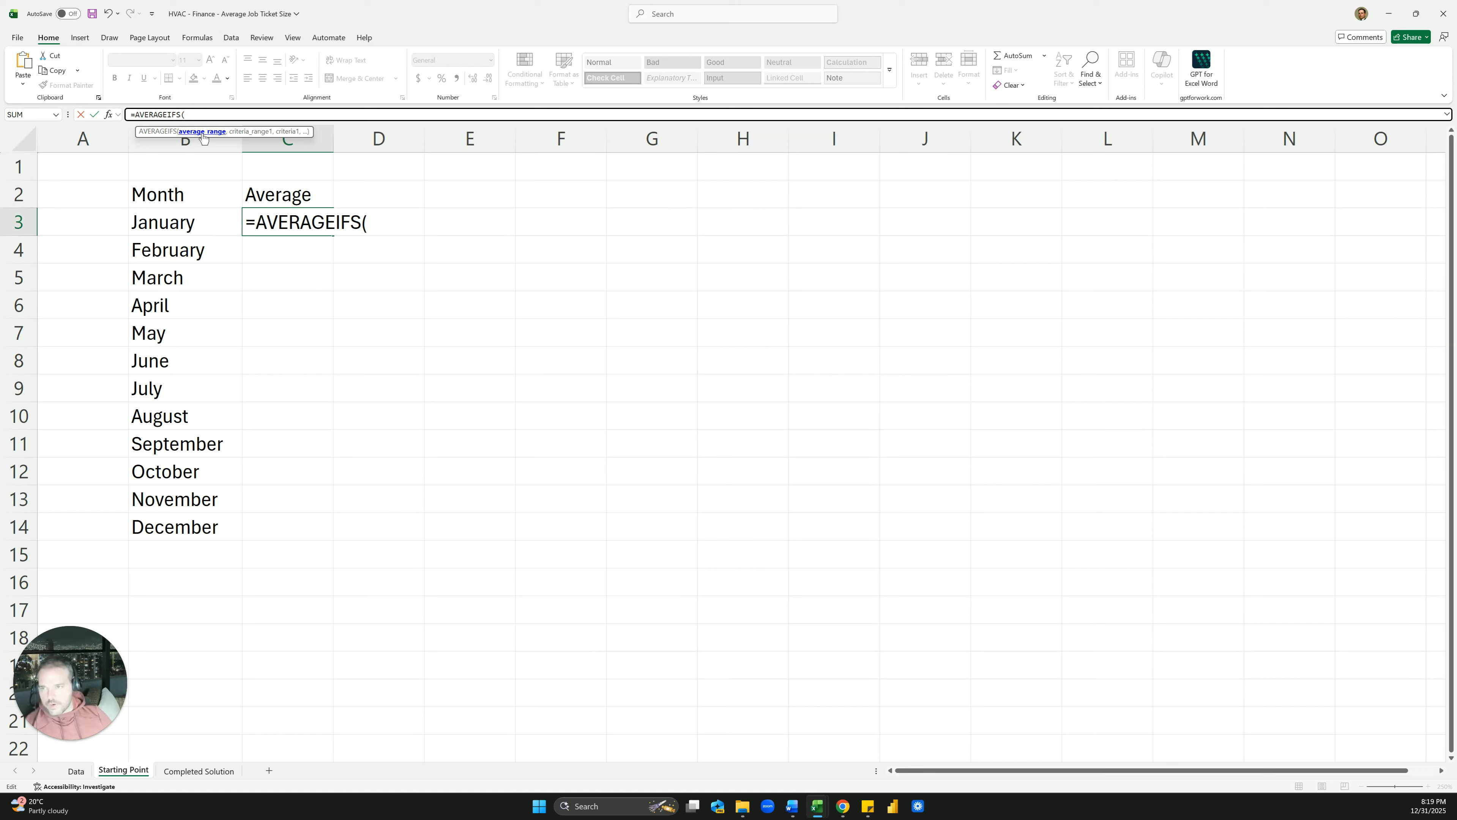
{"action": "key", "text": "BackSpace"}
{"action": "key", "text": "BackSpace"}
{"action": "type", "text": "("}
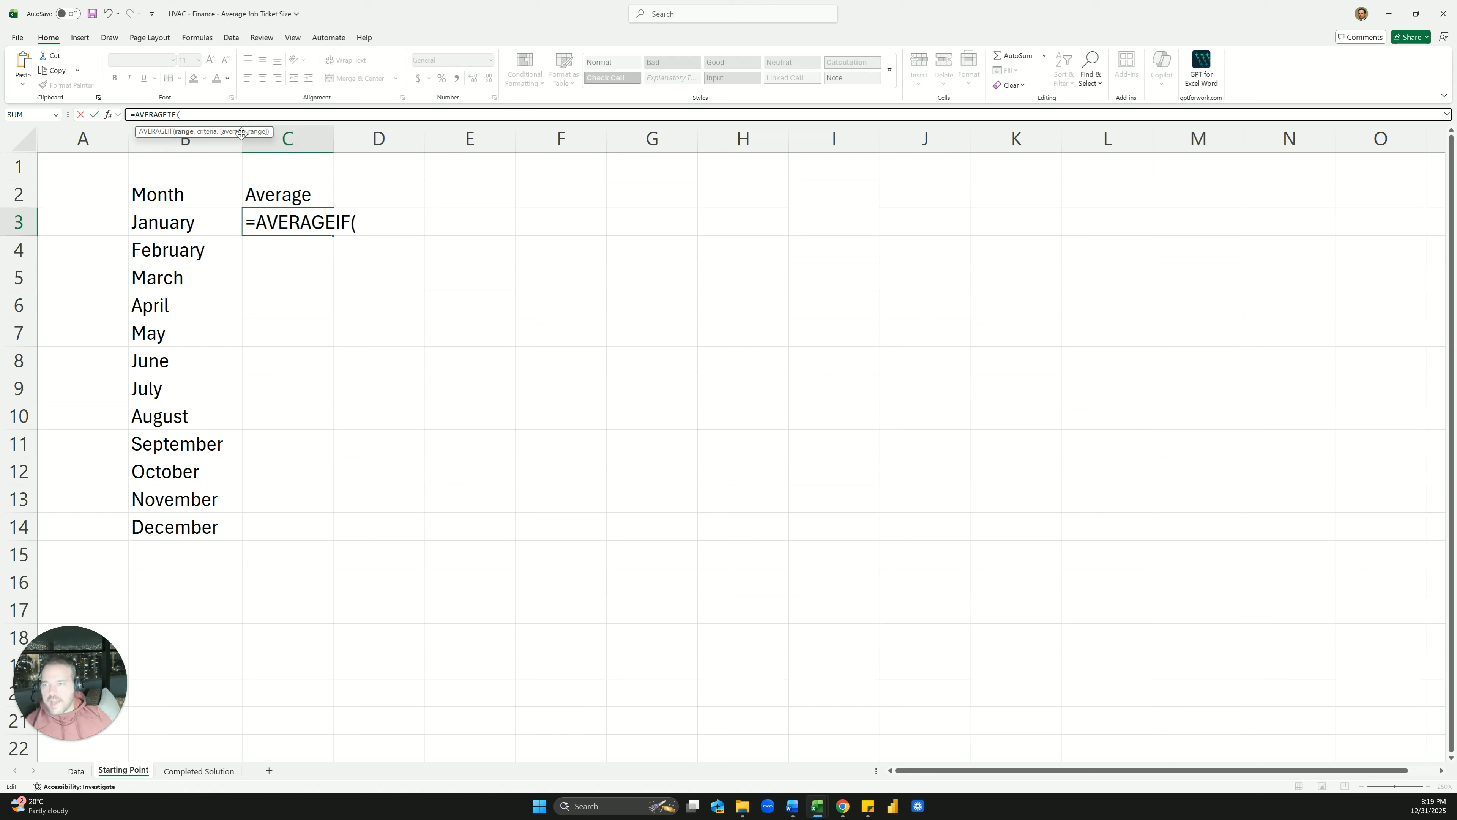
{"action": "key", "text": "BackSpace"}
{"action": "type", "text": "S("}
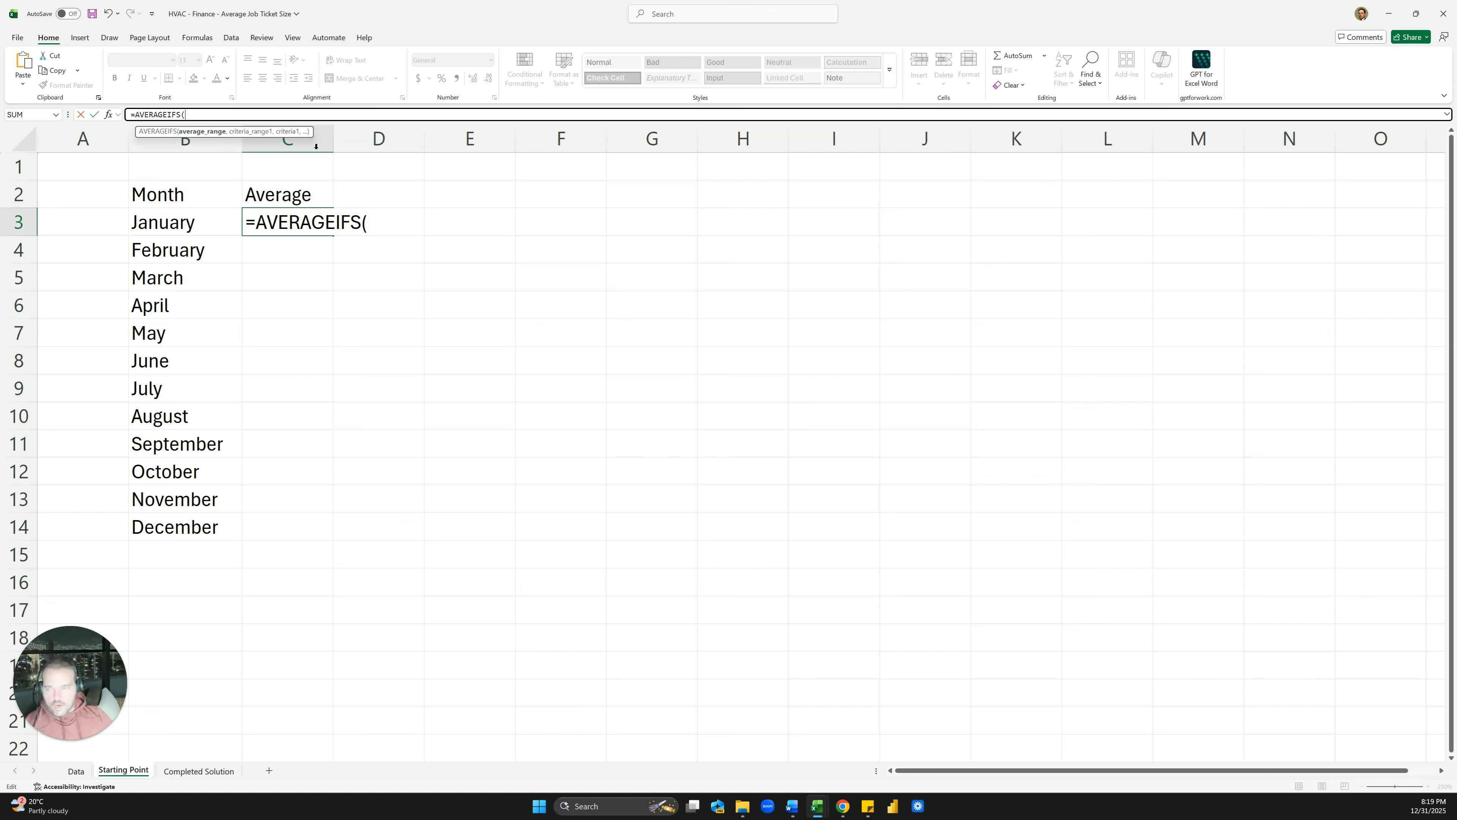
Complete =AVERAGEIFS(Data!L:L,Data!C:C,'Starting Point'!B3) in C3, returning 2138.45
{"action": "left_click", "coordinate": [78, 775]}
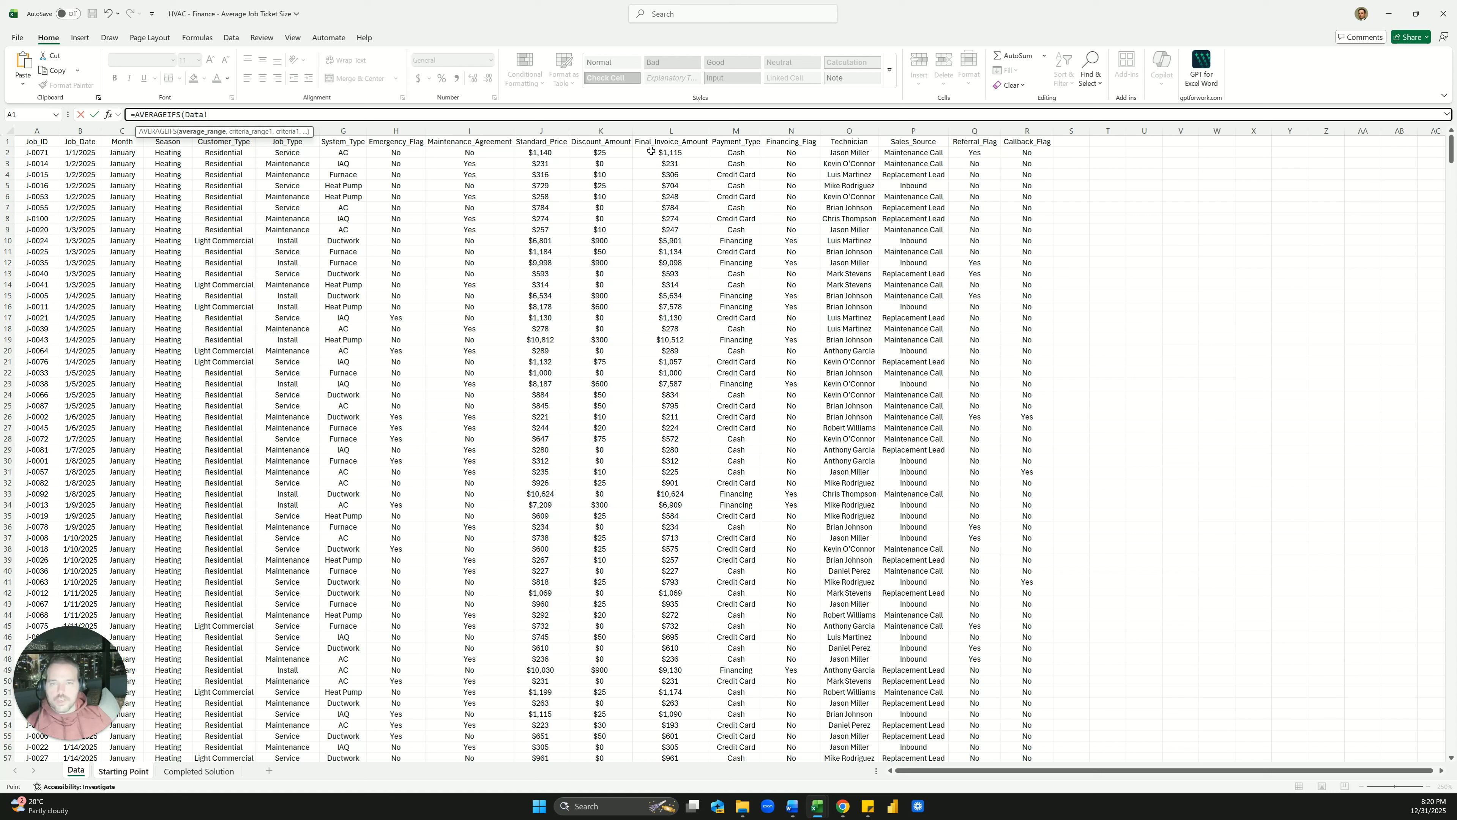
{"action": "left_click", "coordinate": [664, 132]}
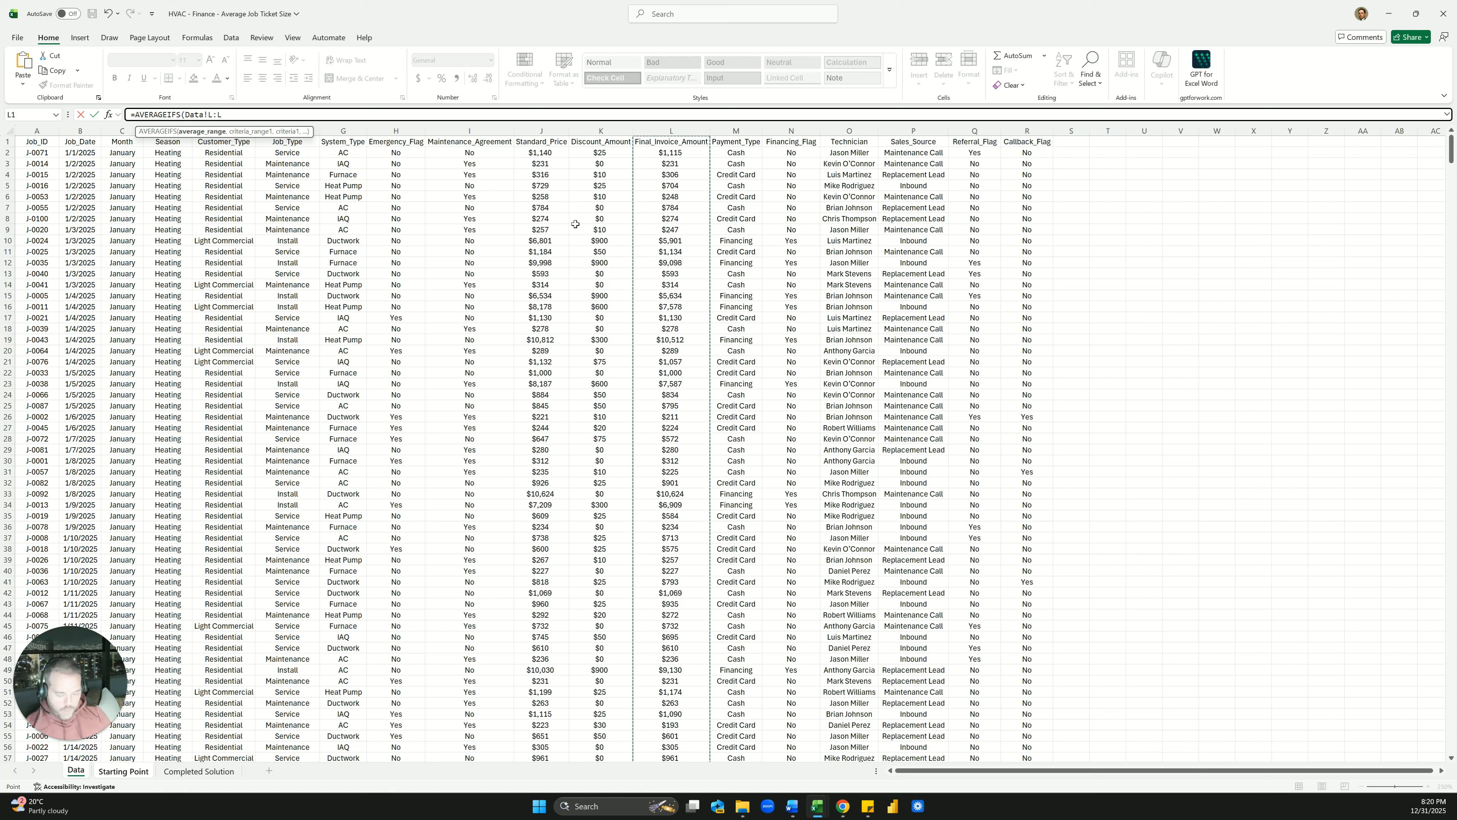
{"action": "type", "text": ","}
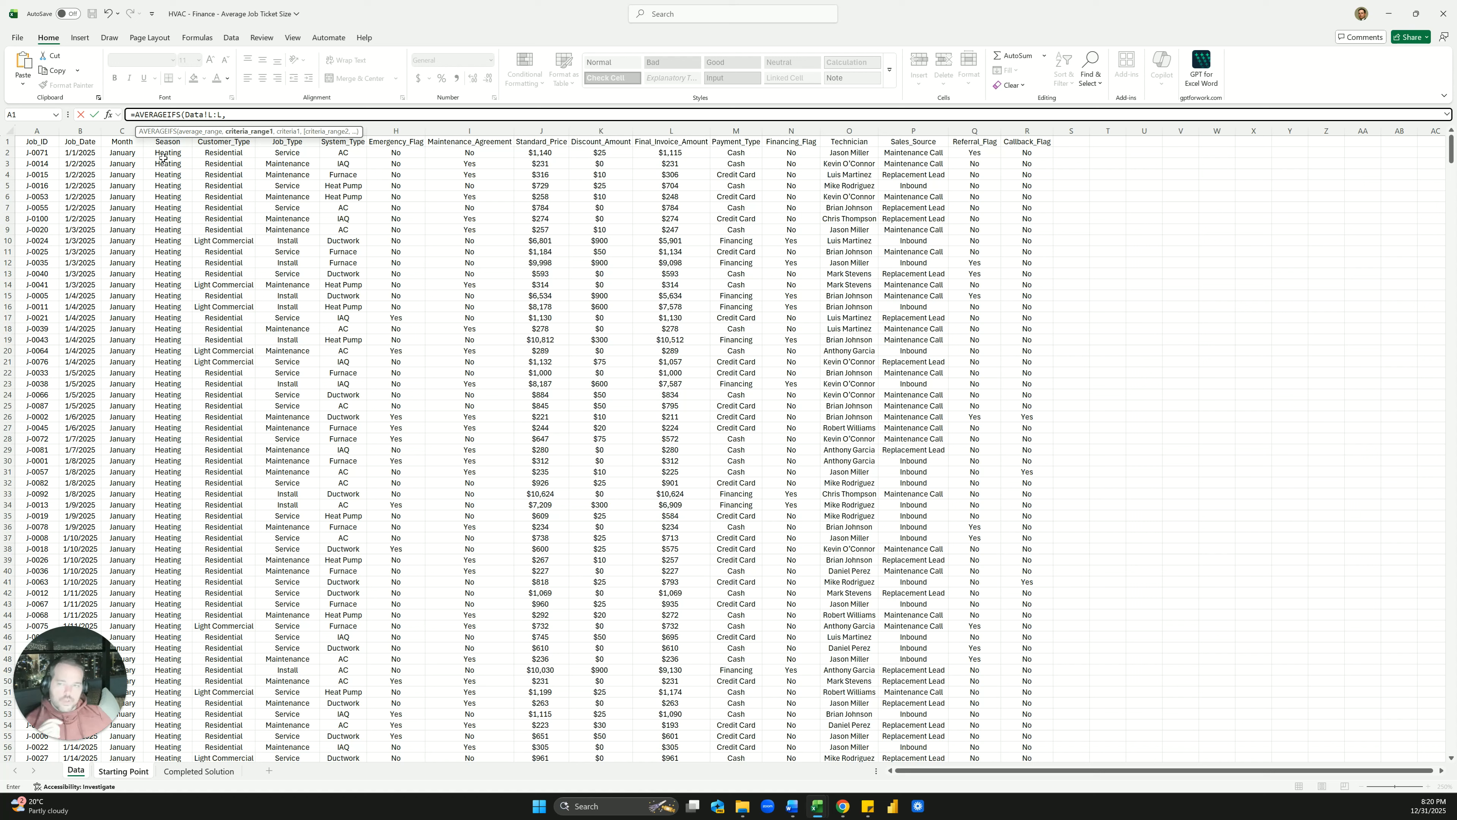
{"action": "left_click", "coordinate": [126, 132]}
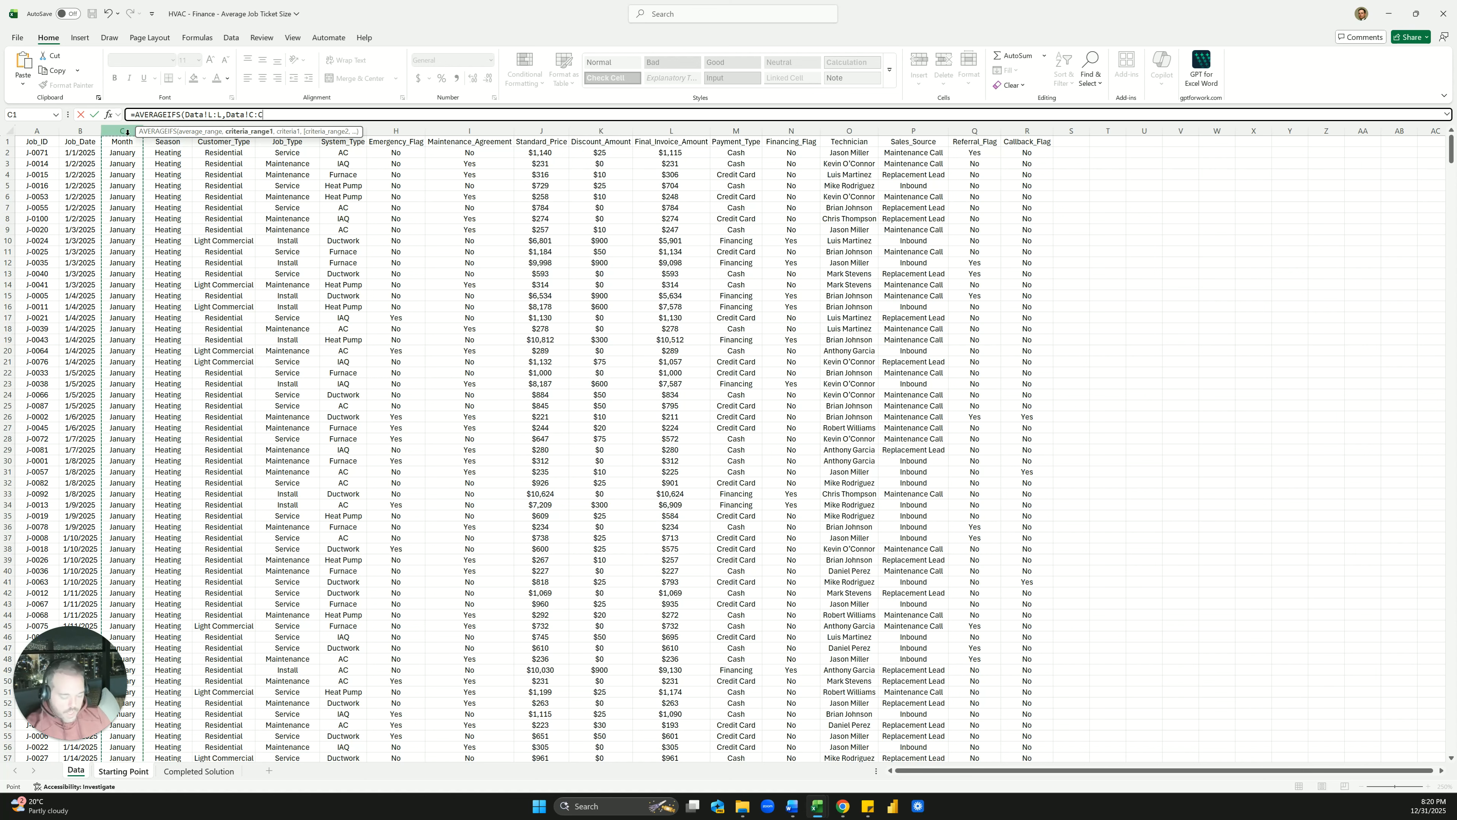
{"action": "type", "text": ","}
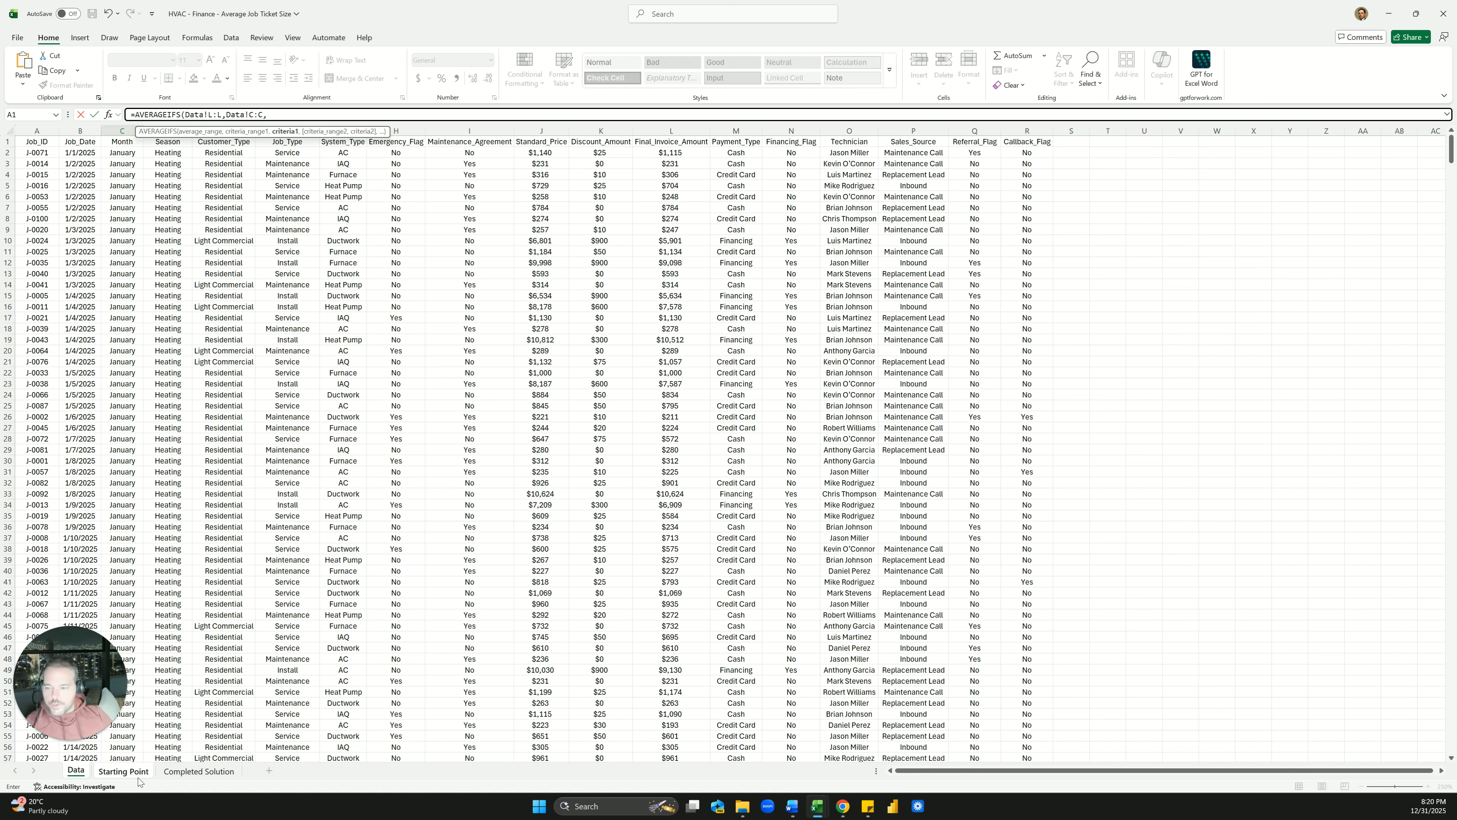
{"action": "left_click", "coordinate": [129, 771]}
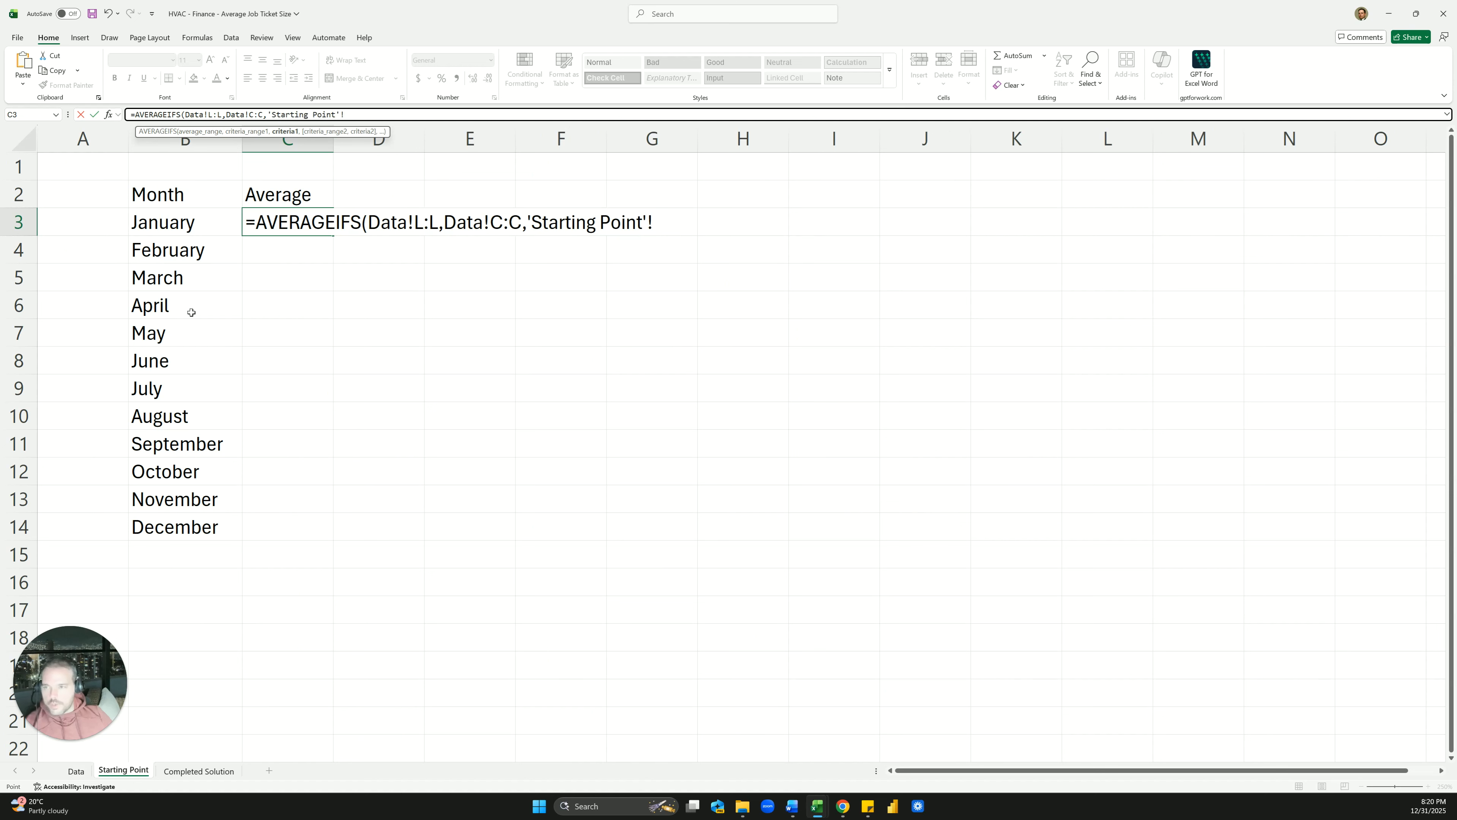
{"action": "left_click", "coordinate": [176, 229]}
{"action": "key", "text": "Return"}
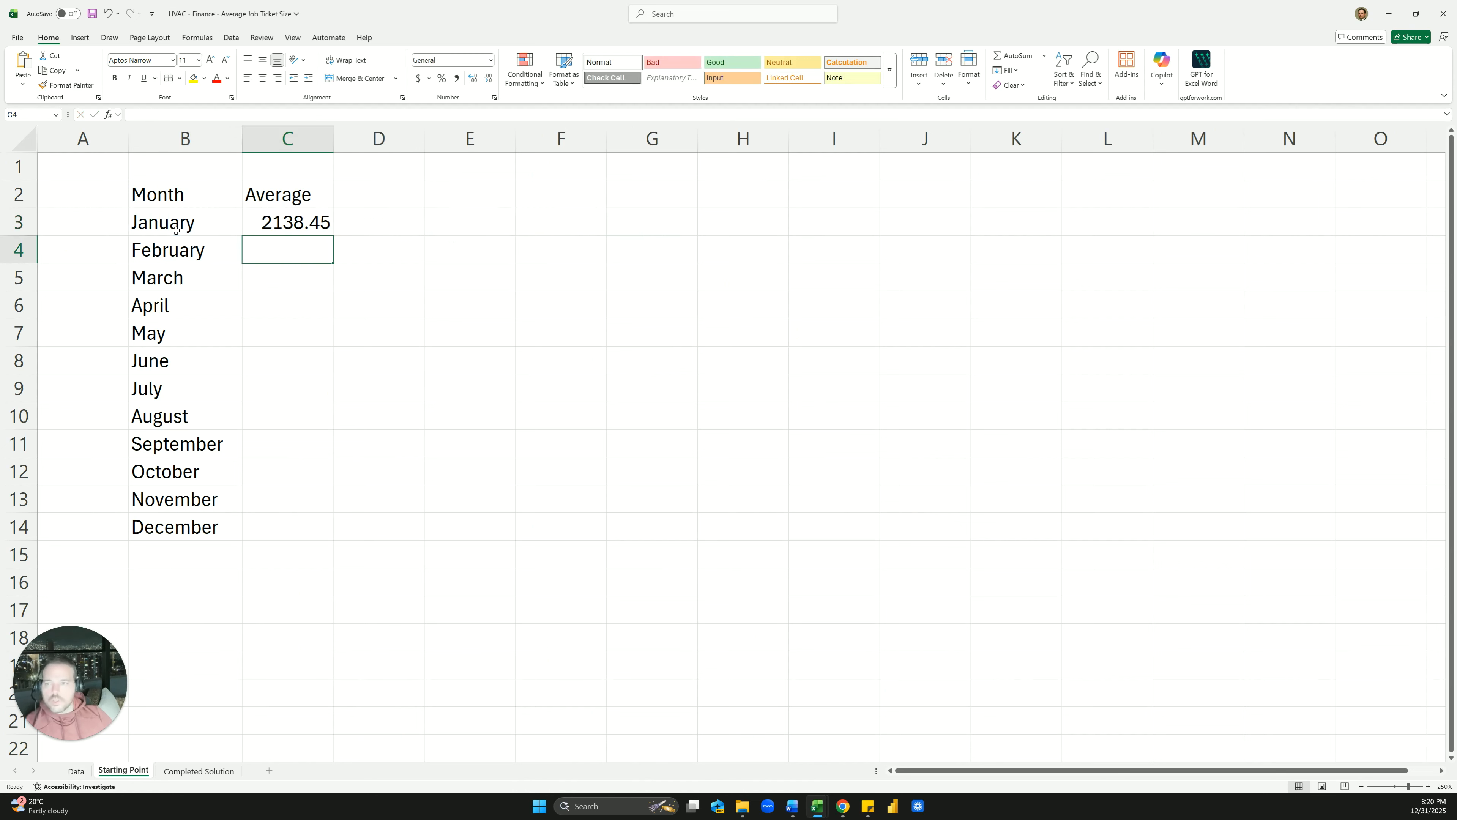
Widen column C and centre its contents
{"action": "left_click_drag", "start_coordinate": [336, 140], "coordinate": [346, 140]}
{"action": "left_click", "coordinate": [293, 139]}
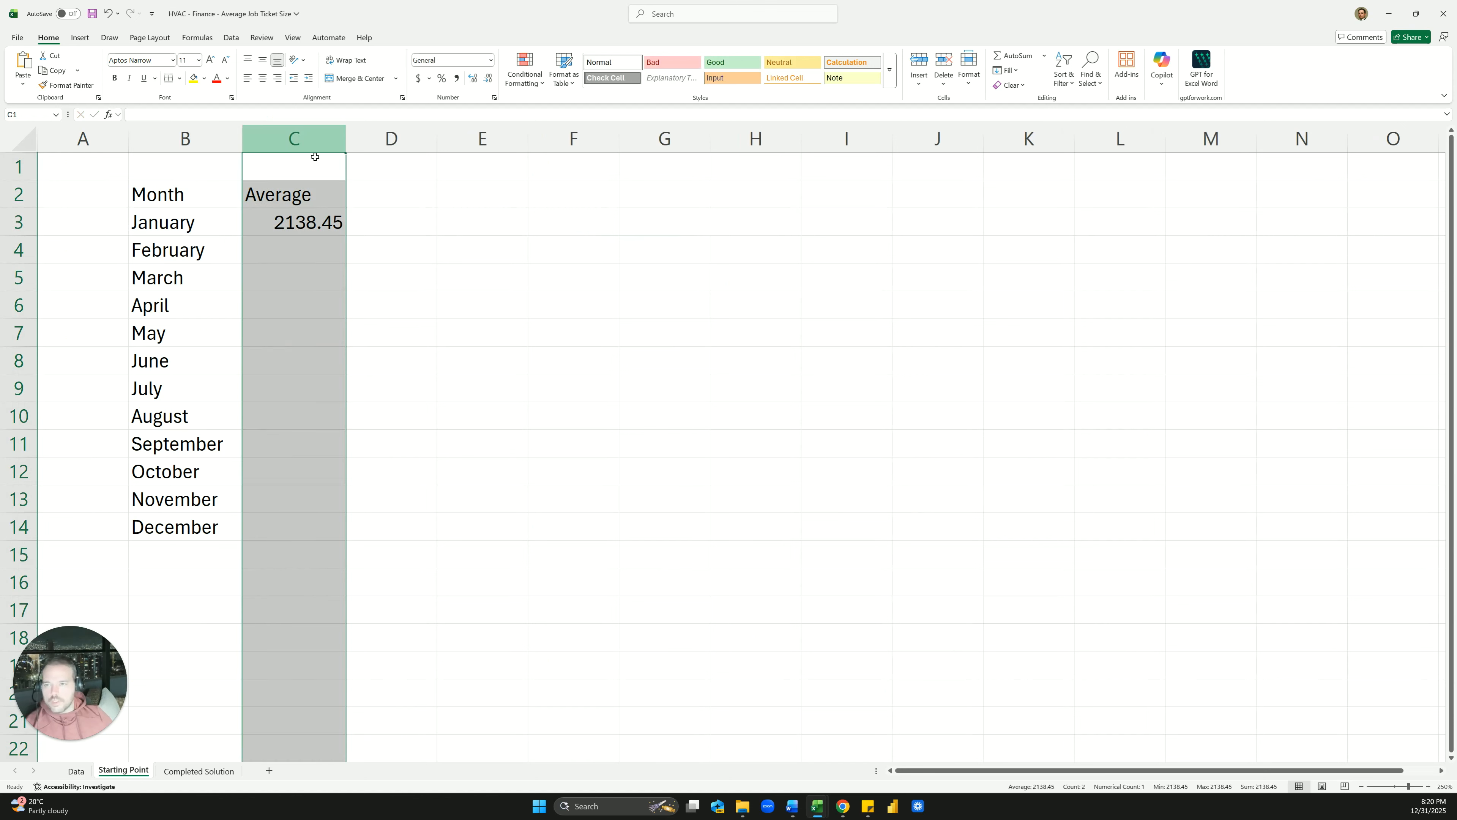
{"action": "left_click", "coordinate": [262, 78]}
{"action": "left_click", "coordinate": [287, 221]}
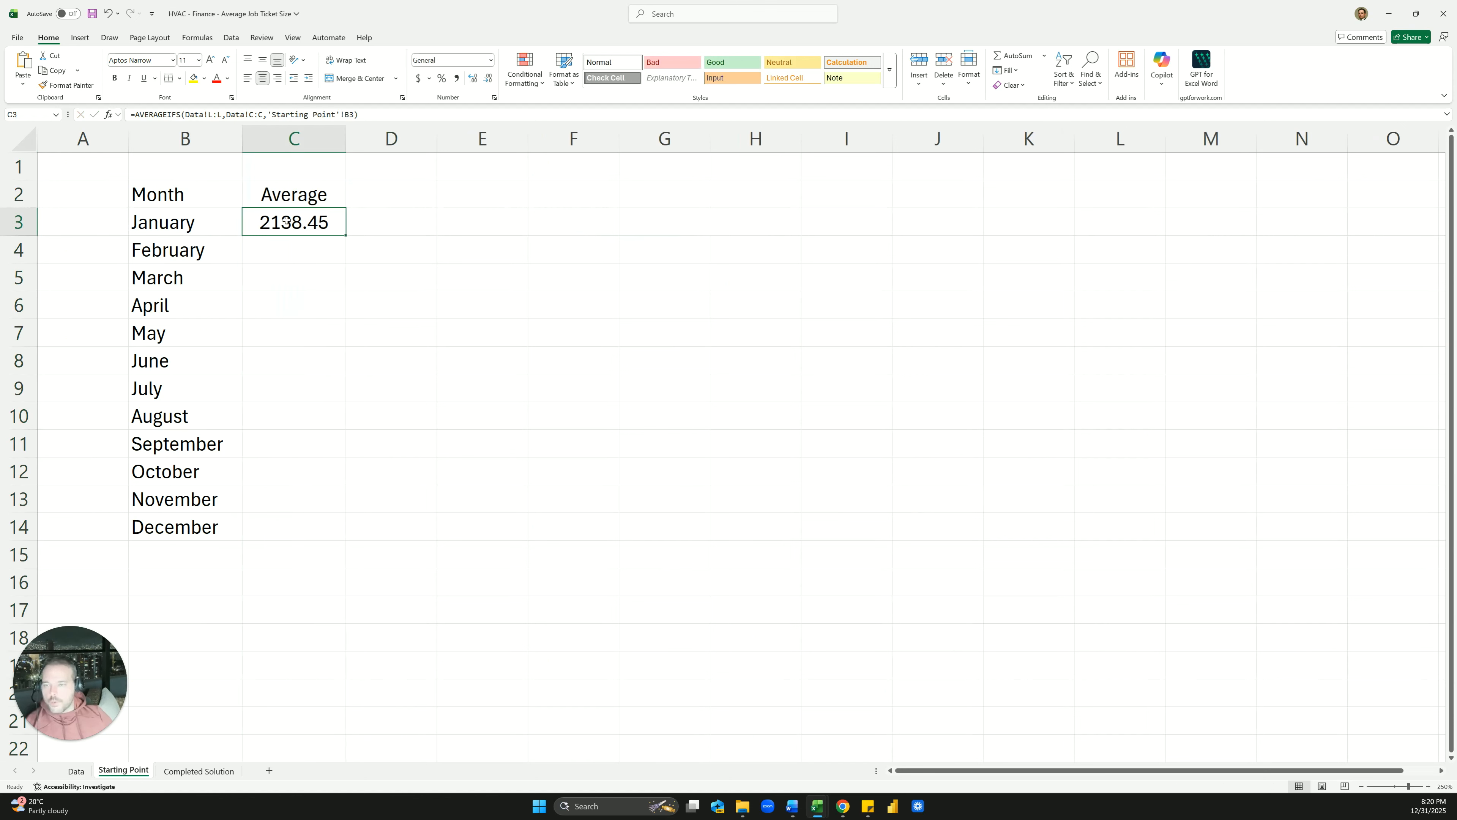
Format January's average in C3 as currency with no decimals
{"action": "left_click", "coordinate": [418, 78]}
{"action": "left_click_drag", "start_coordinate": [350, 150], "coordinate": [395, 151]}
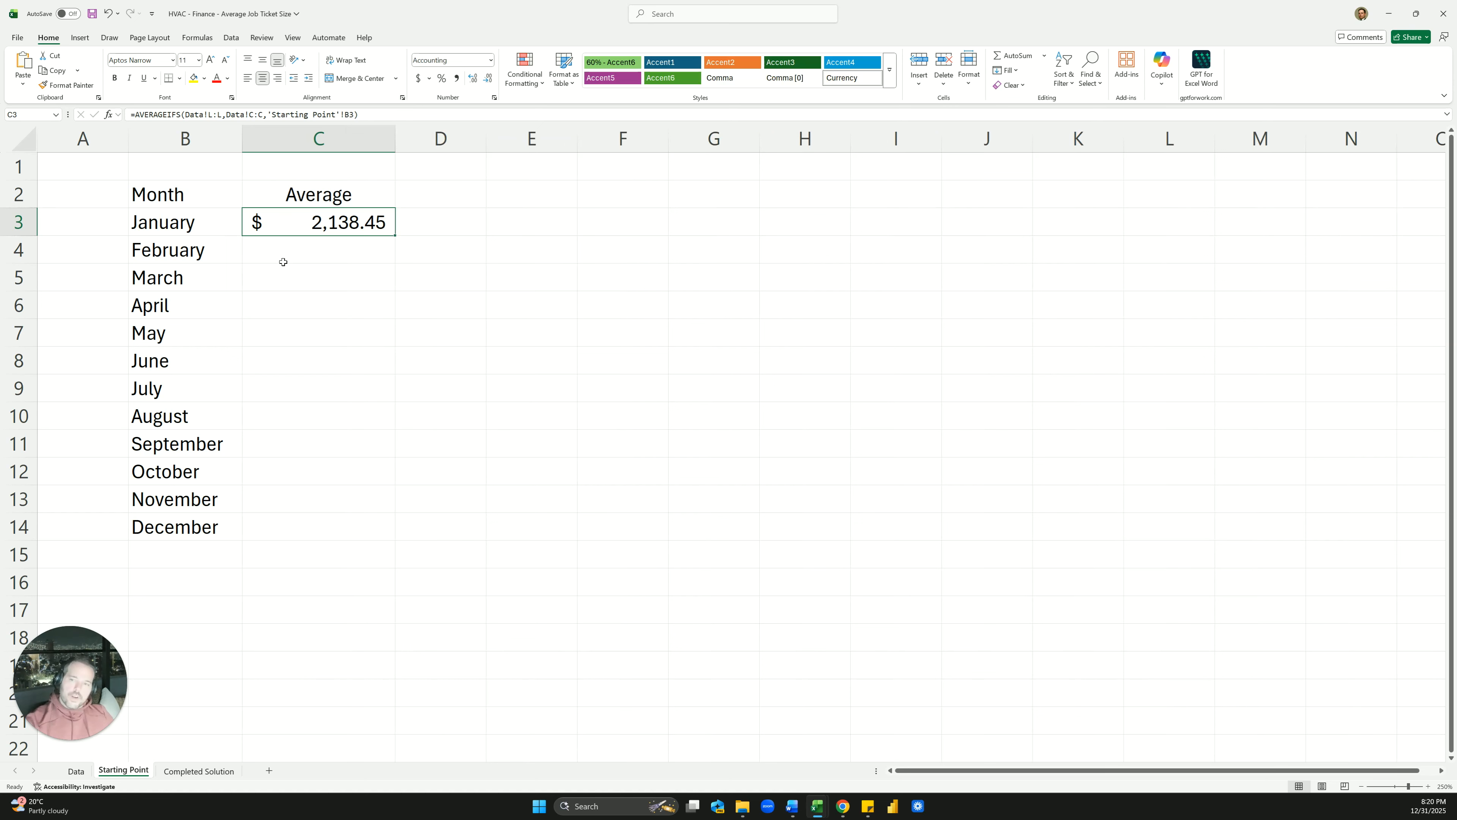
{"action": "key", "text": "ctrl+shift+4"}
{"action": "left_click_drag", "start_coordinate": [373, 141], "coordinate": [339, 142]}
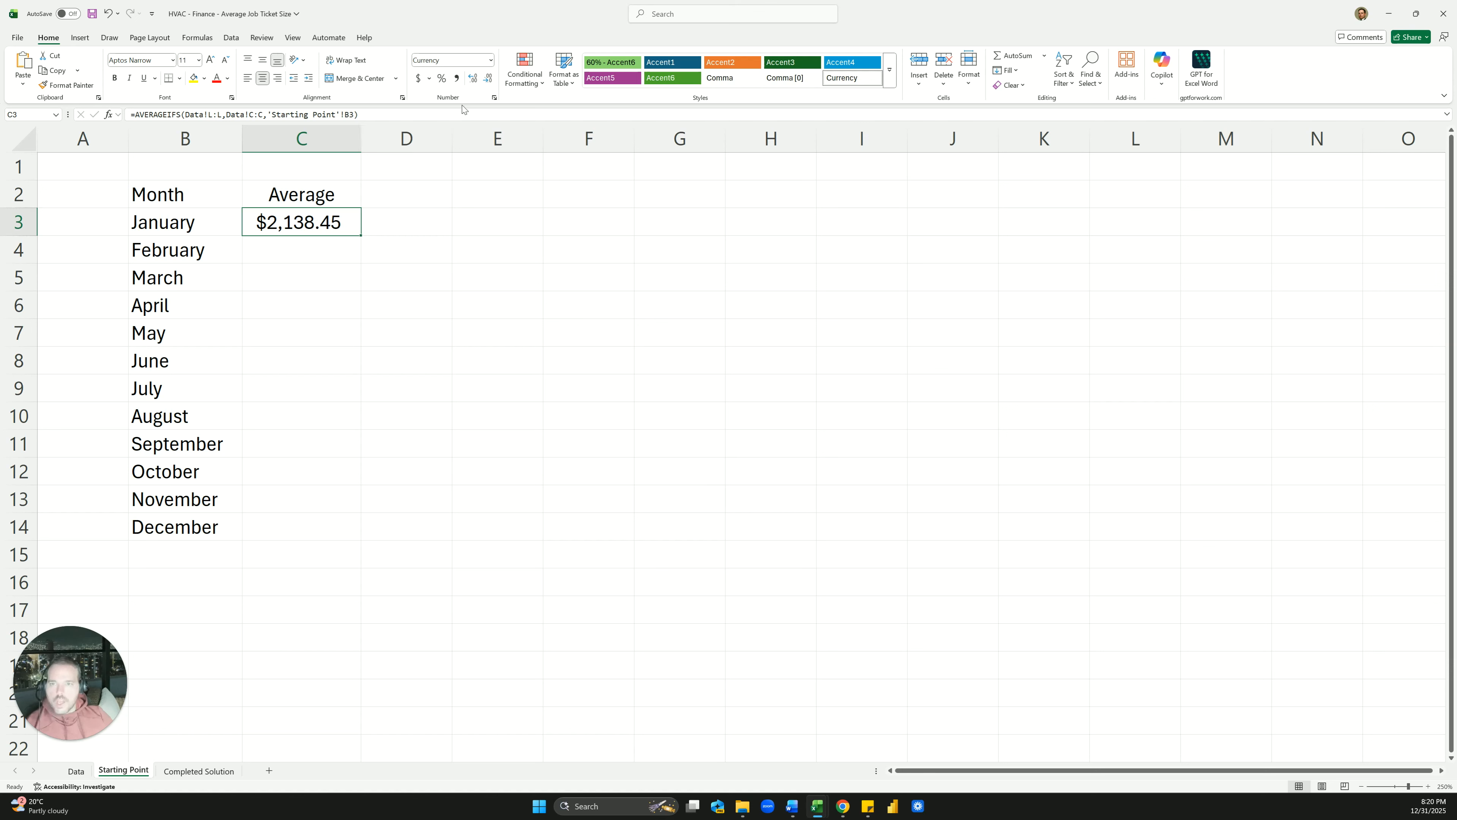
{"action": "double_click", "coordinate": [487, 78]}
{"action": "left_click", "coordinate": [381, 265]}
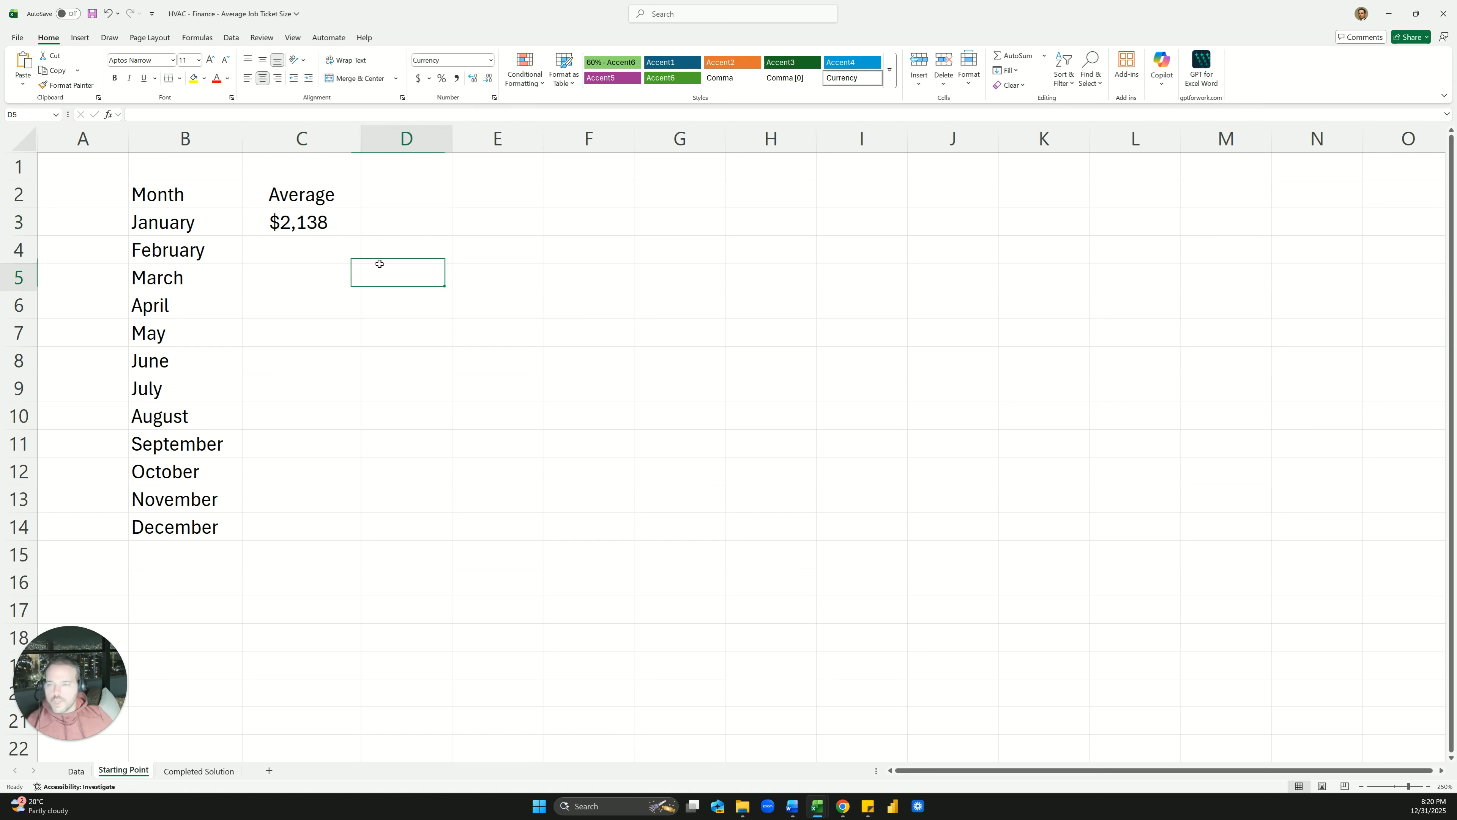
Fill the AVERAGEIFS formula down from C3 through December
{"action": "left_click", "coordinate": [283, 220]}
{"action": "double_click", "coordinate": [363, 234]}
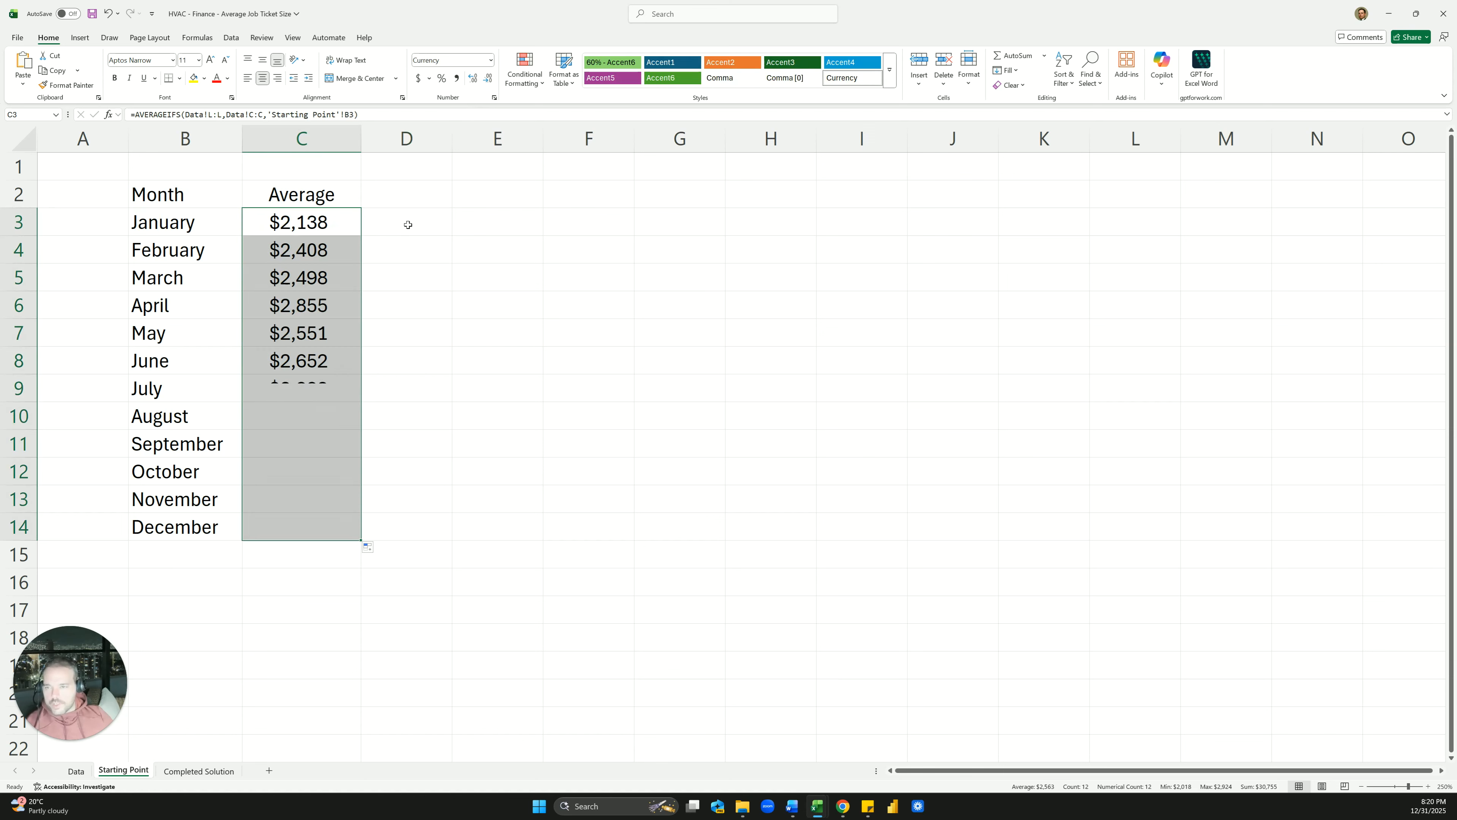
{"action": "left_click", "coordinate": [406, 221]}
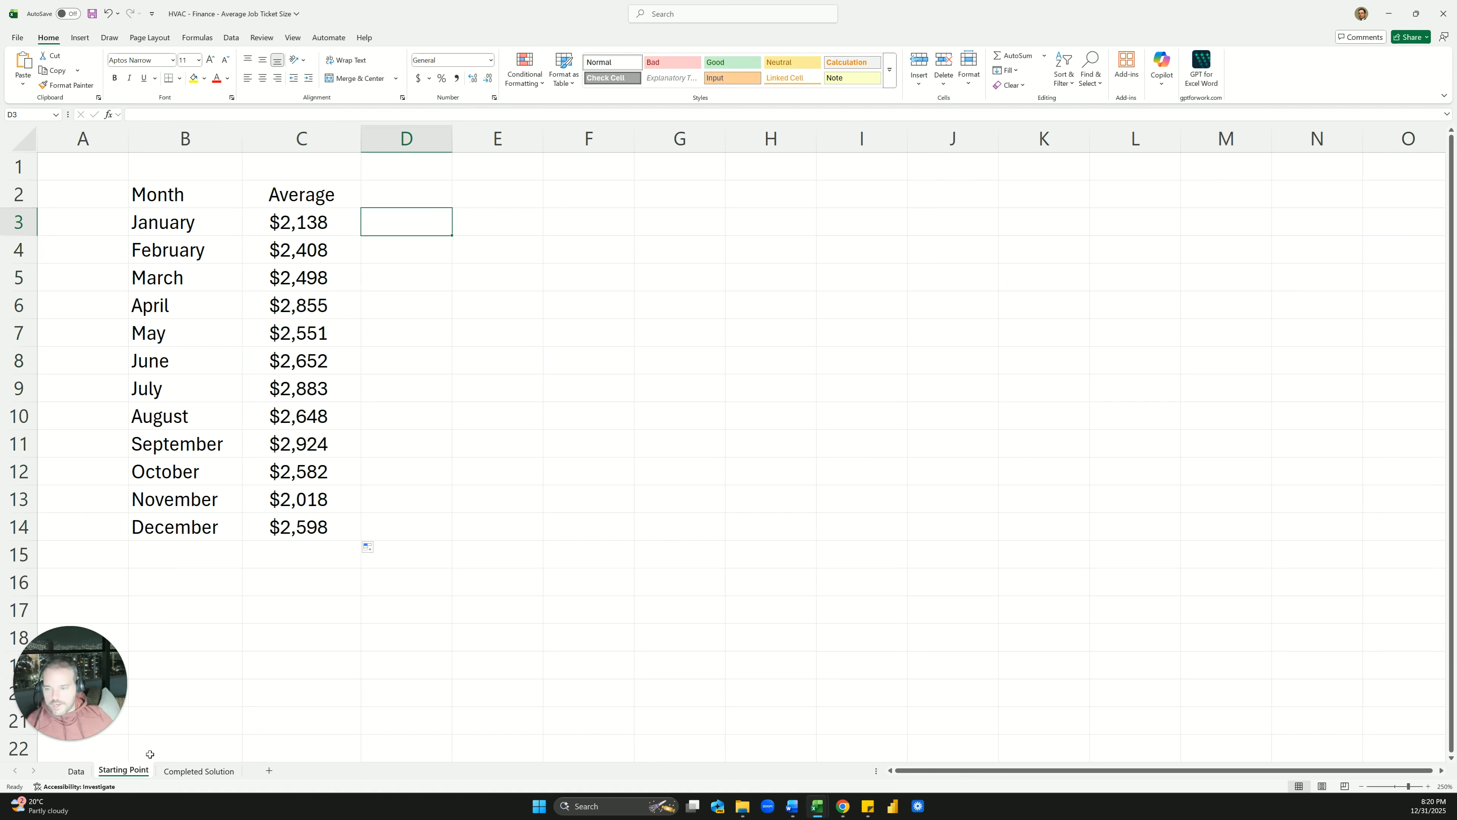
Inspect Completed Solution's monthly table and its Install, Maintenance, Service AVERAGEIFS formulas
{"action": "left_click", "coordinate": [185, 771]}
{"action": "left_click", "coordinate": [237, 357]}
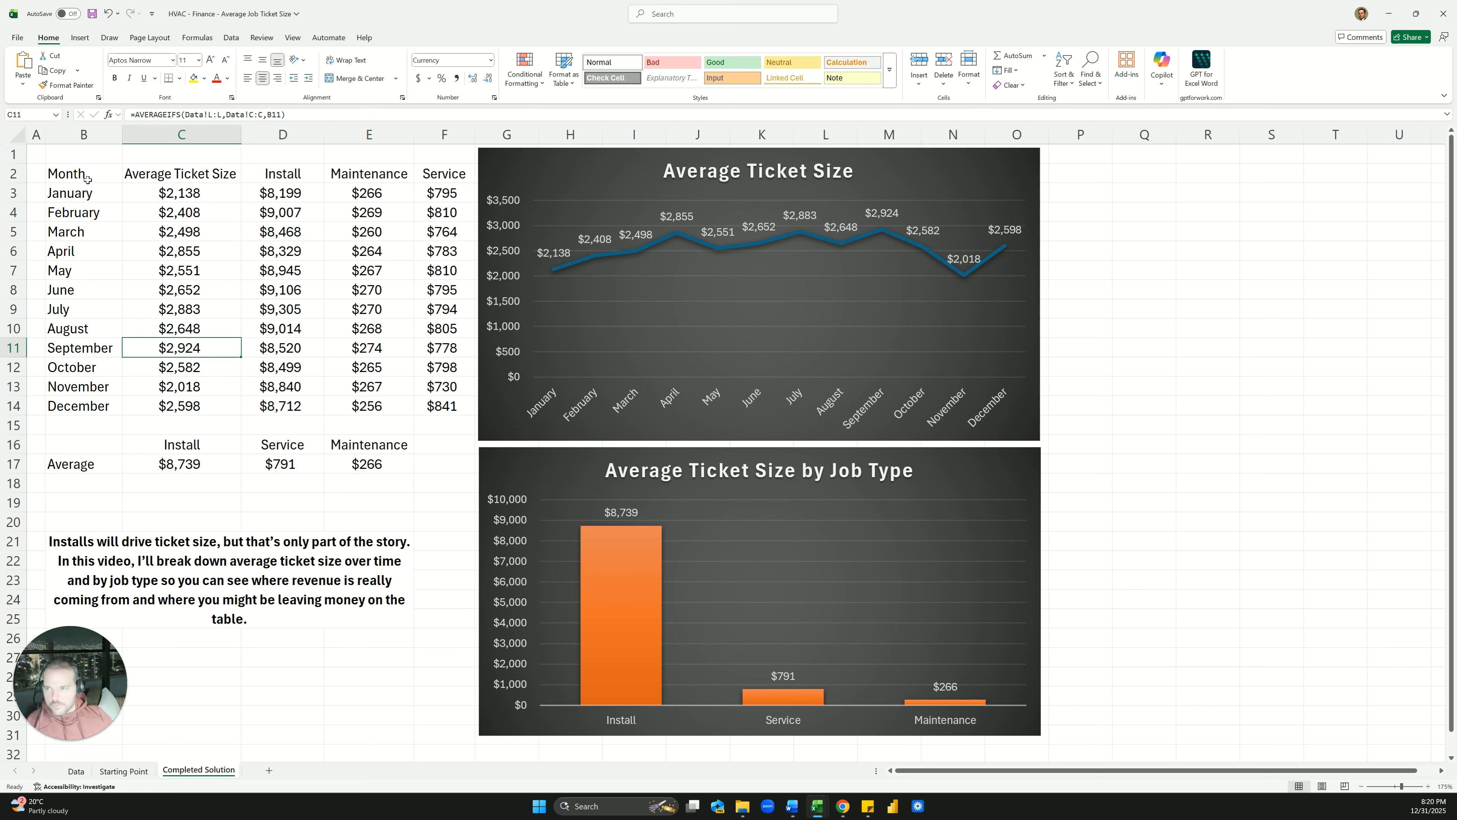
{"action": "left_click_drag", "start_coordinate": [85, 175], "coordinate": [172, 406]}
{"action": "left_click", "coordinate": [344, 315]}
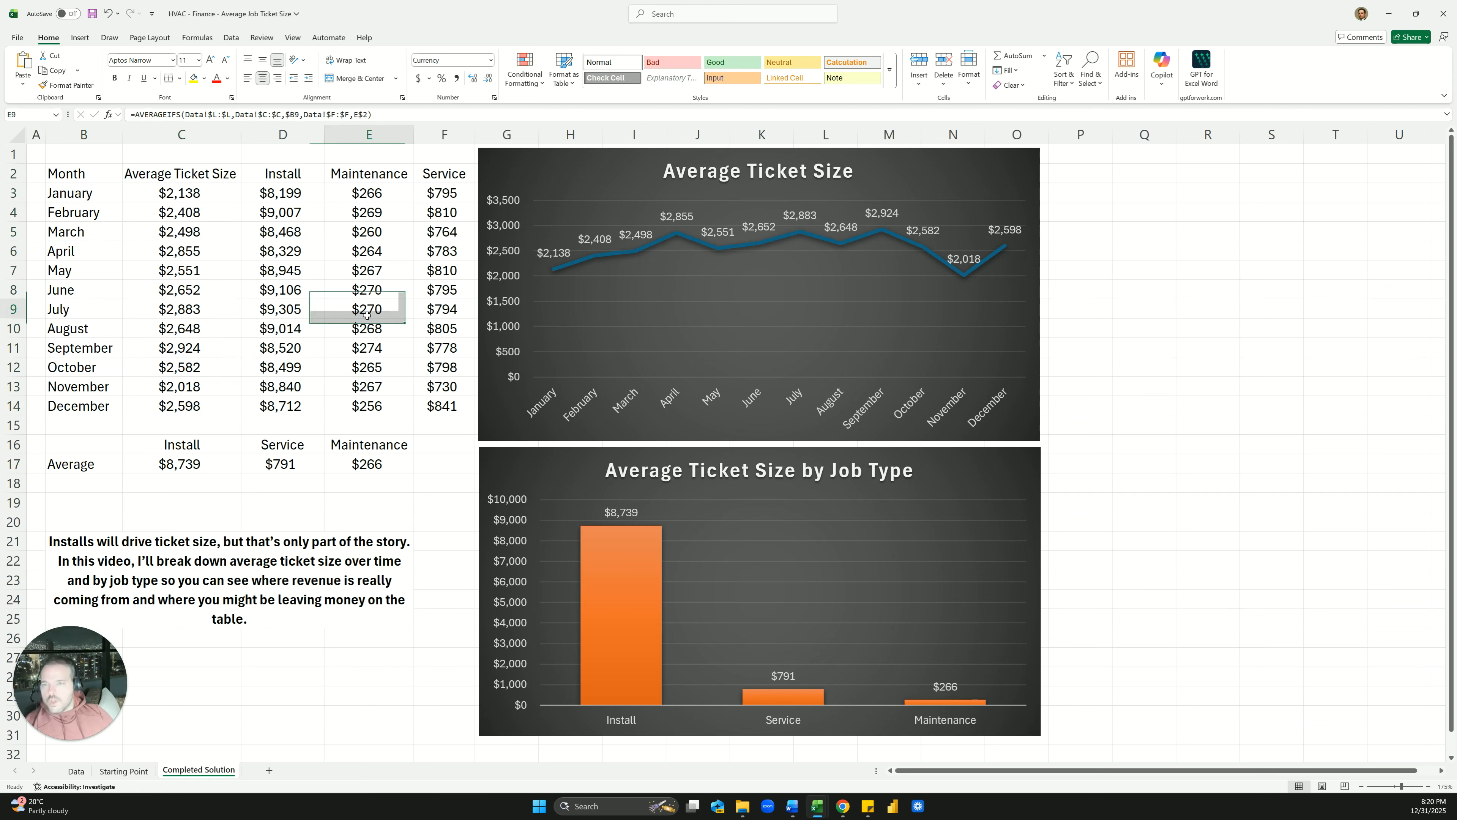
{"action": "left_click_drag", "start_coordinate": [295, 174], "coordinate": [425, 174]}
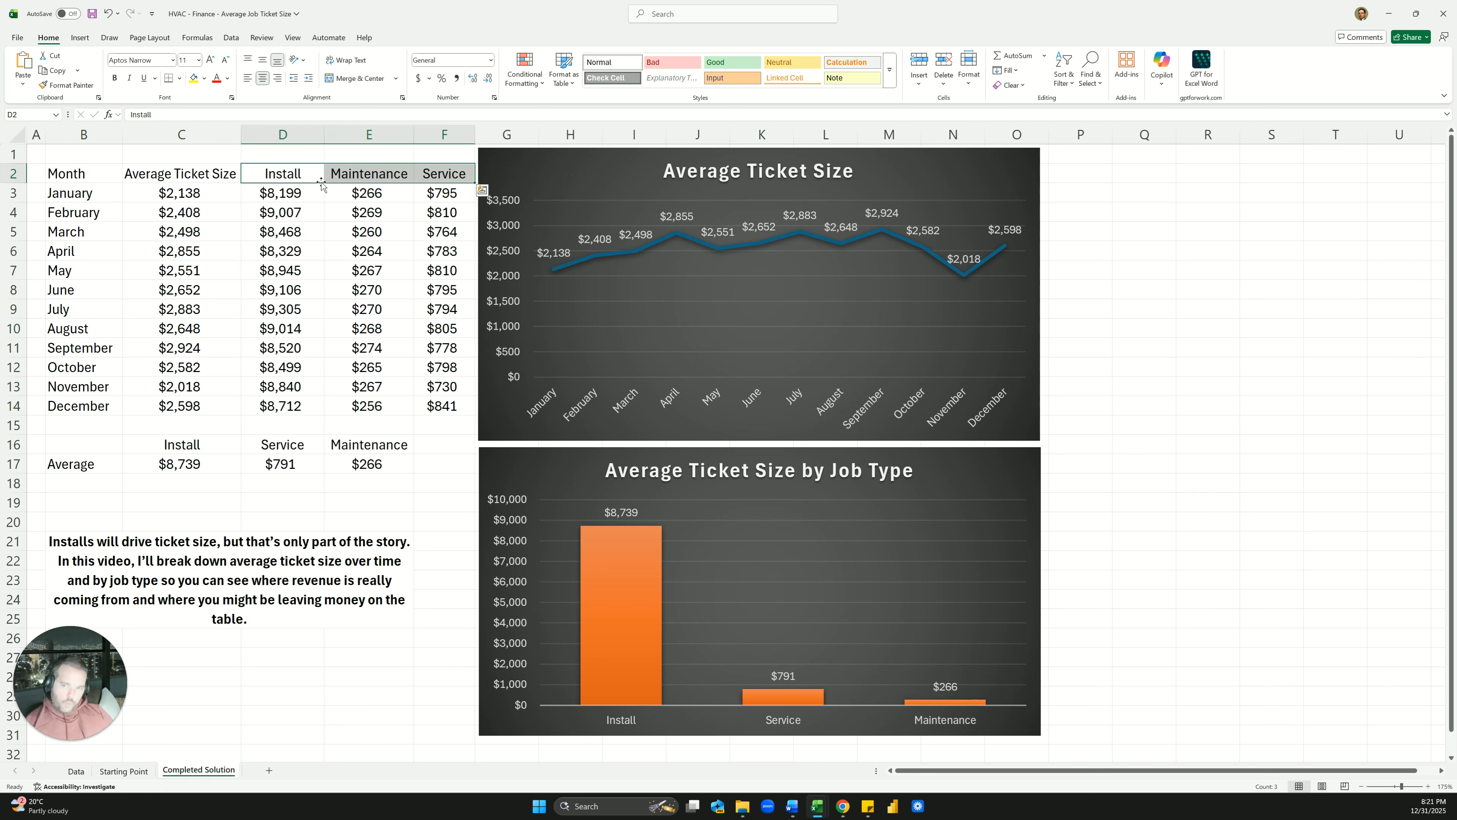
{"action": "left_click", "coordinate": [308, 178]}
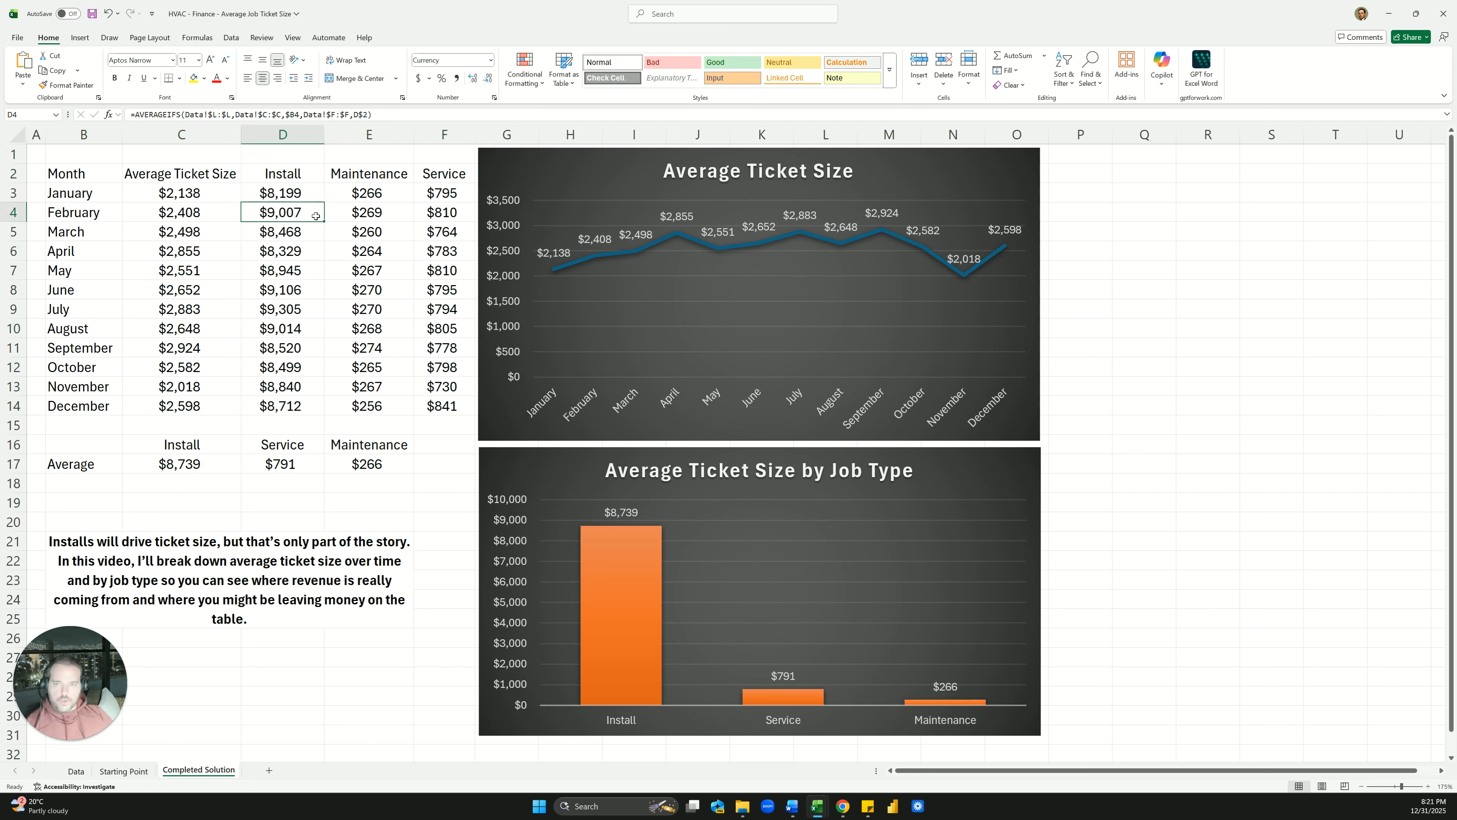
{"action": "left_click_drag", "start_coordinate": [298, 178], "coordinate": [448, 174]}
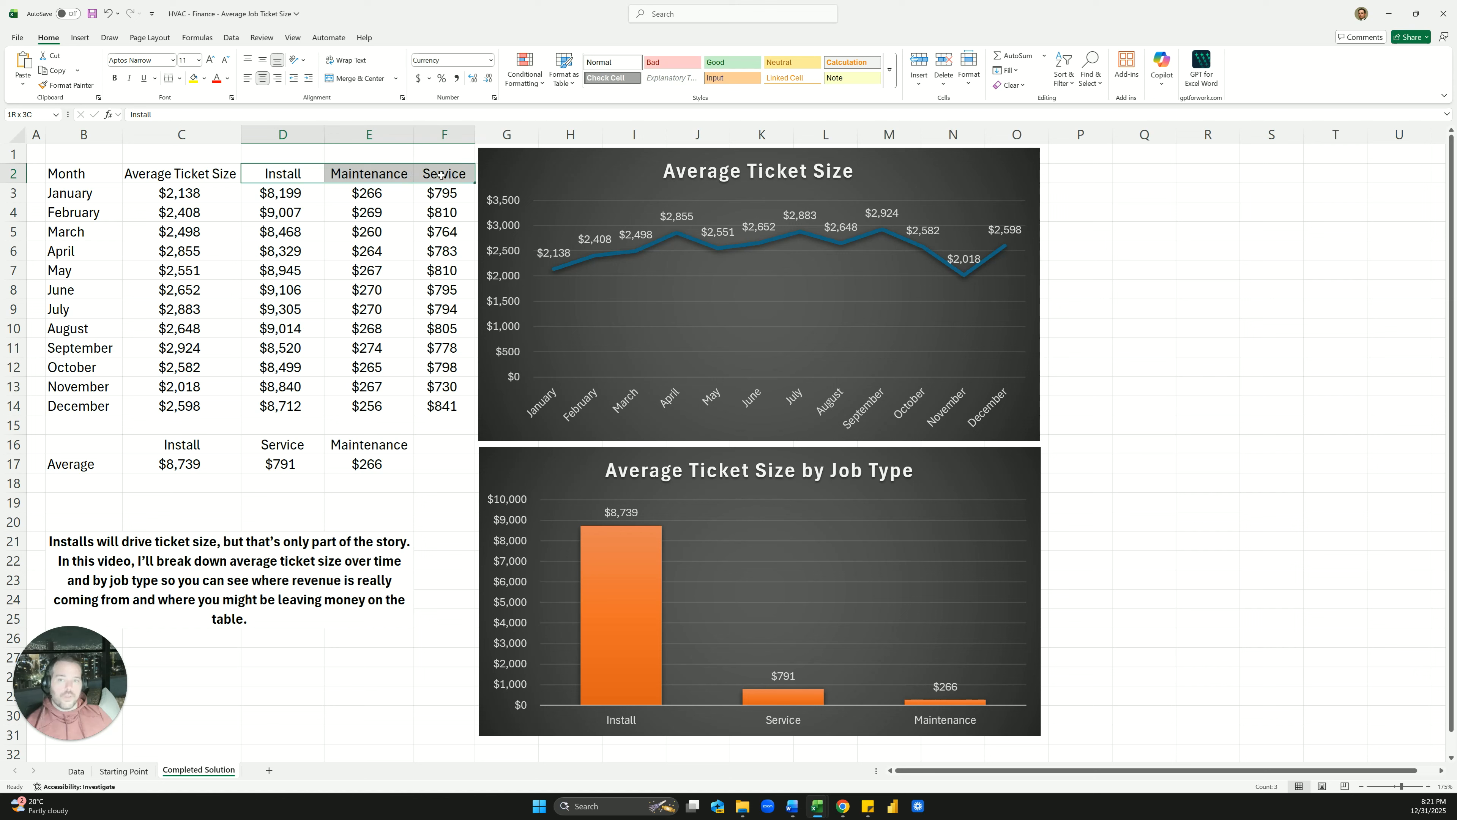
{"action": "left_click", "coordinate": [133, 772]}
Enter =UNIQUE(Data!F:F) in F6 to spill Service, Maintenance and Install job types
{"action": "left_click", "coordinate": [79, 775]}
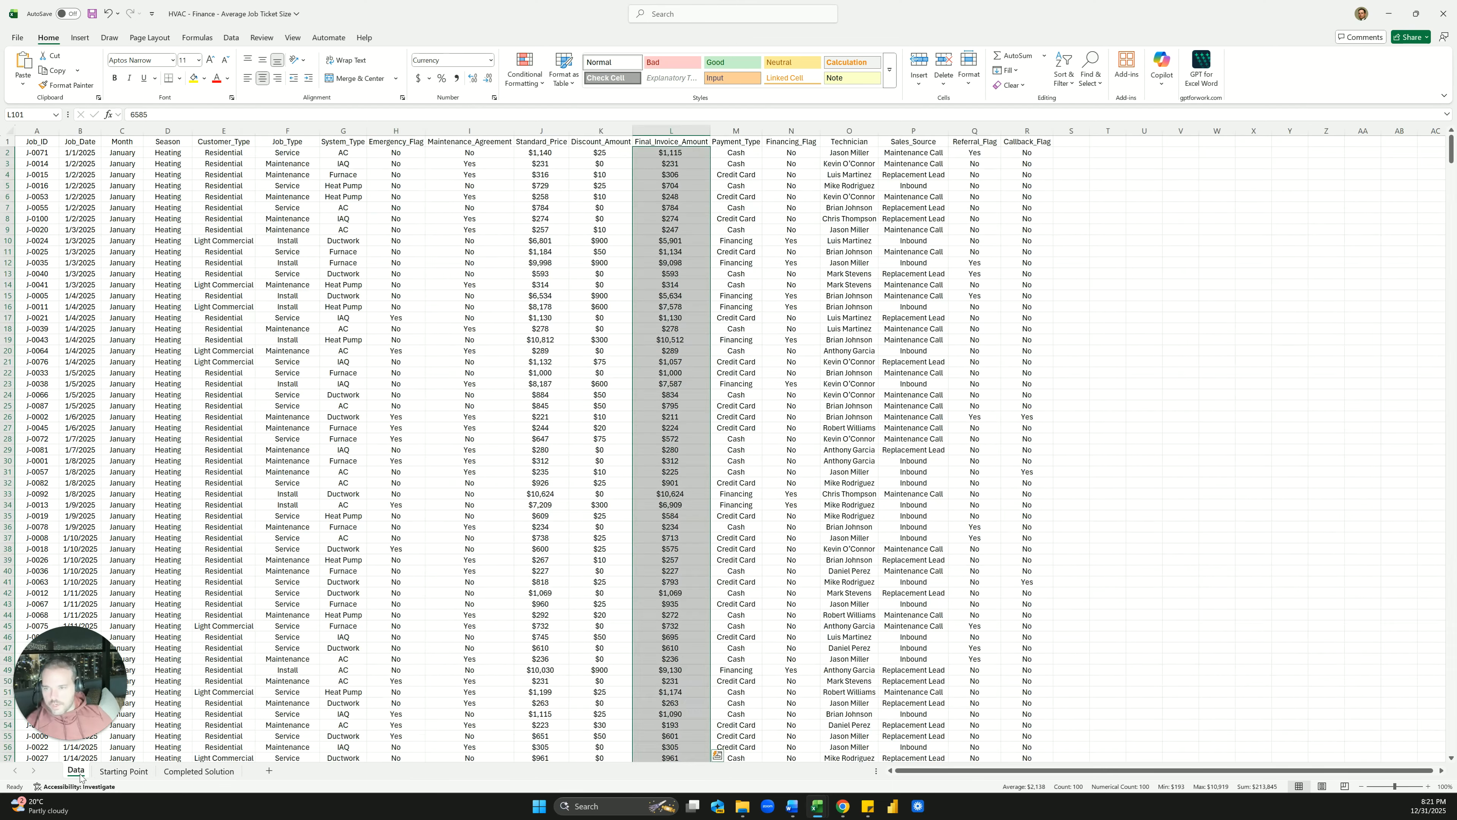
{"action": "left_click", "coordinate": [125, 771]}
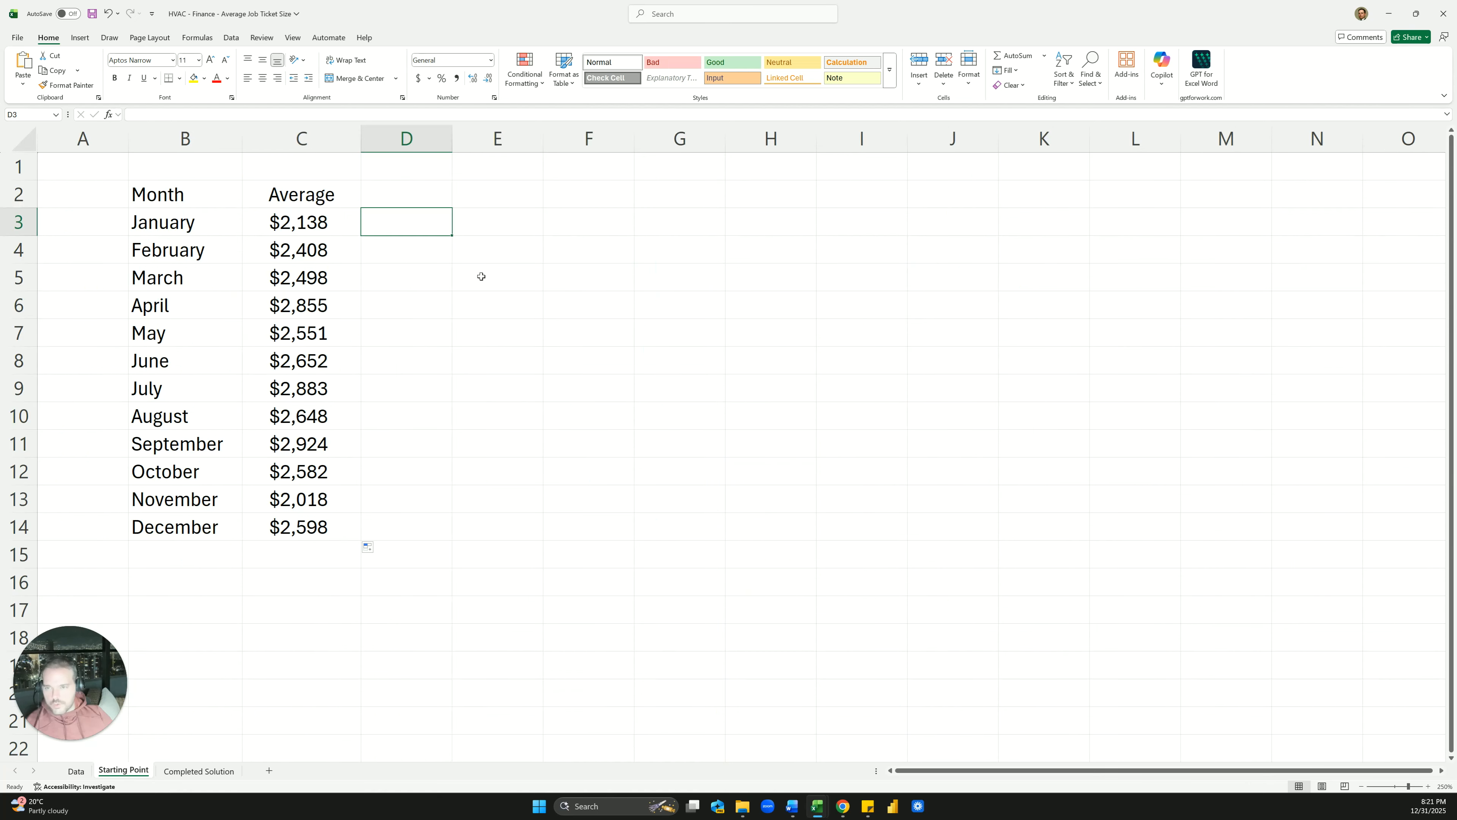
{"action": "left_click", "coordinate": [549, 293]}
{"action": "type", "text": "=uniq"}
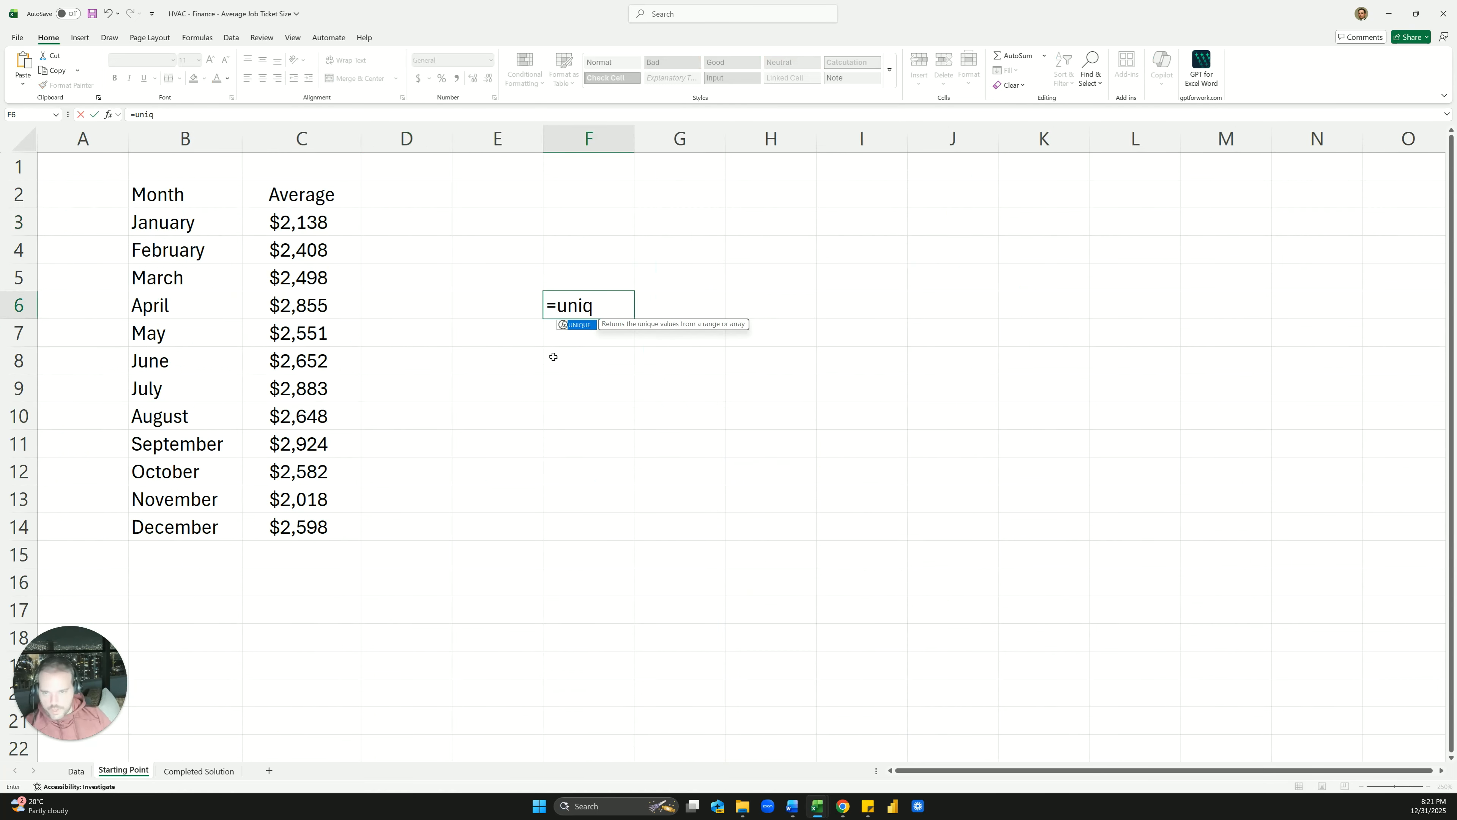
{"action": "key", "text": "Tab"}
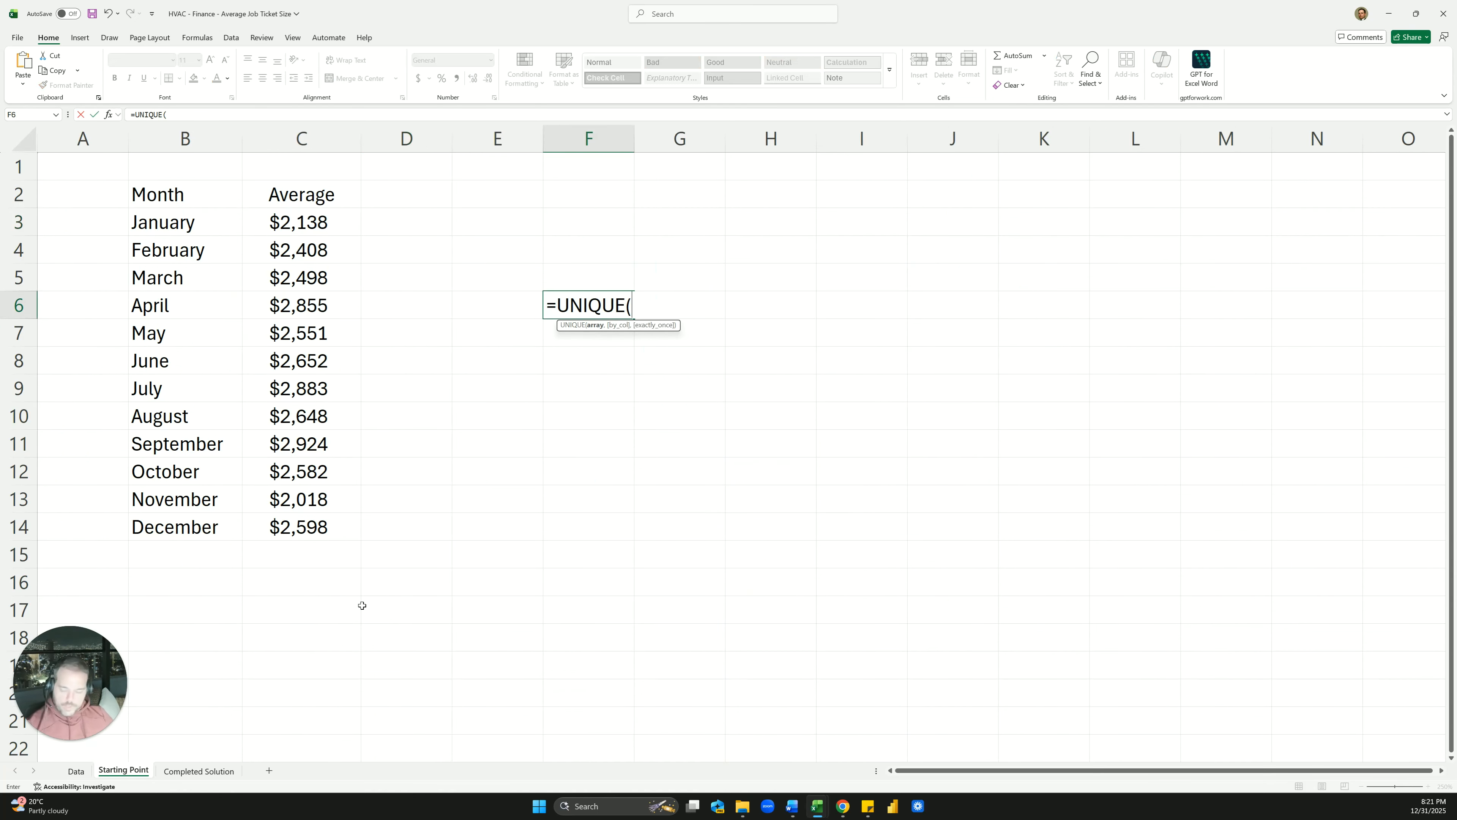
{"action": "left_click", "coordinate": [76, 771]}
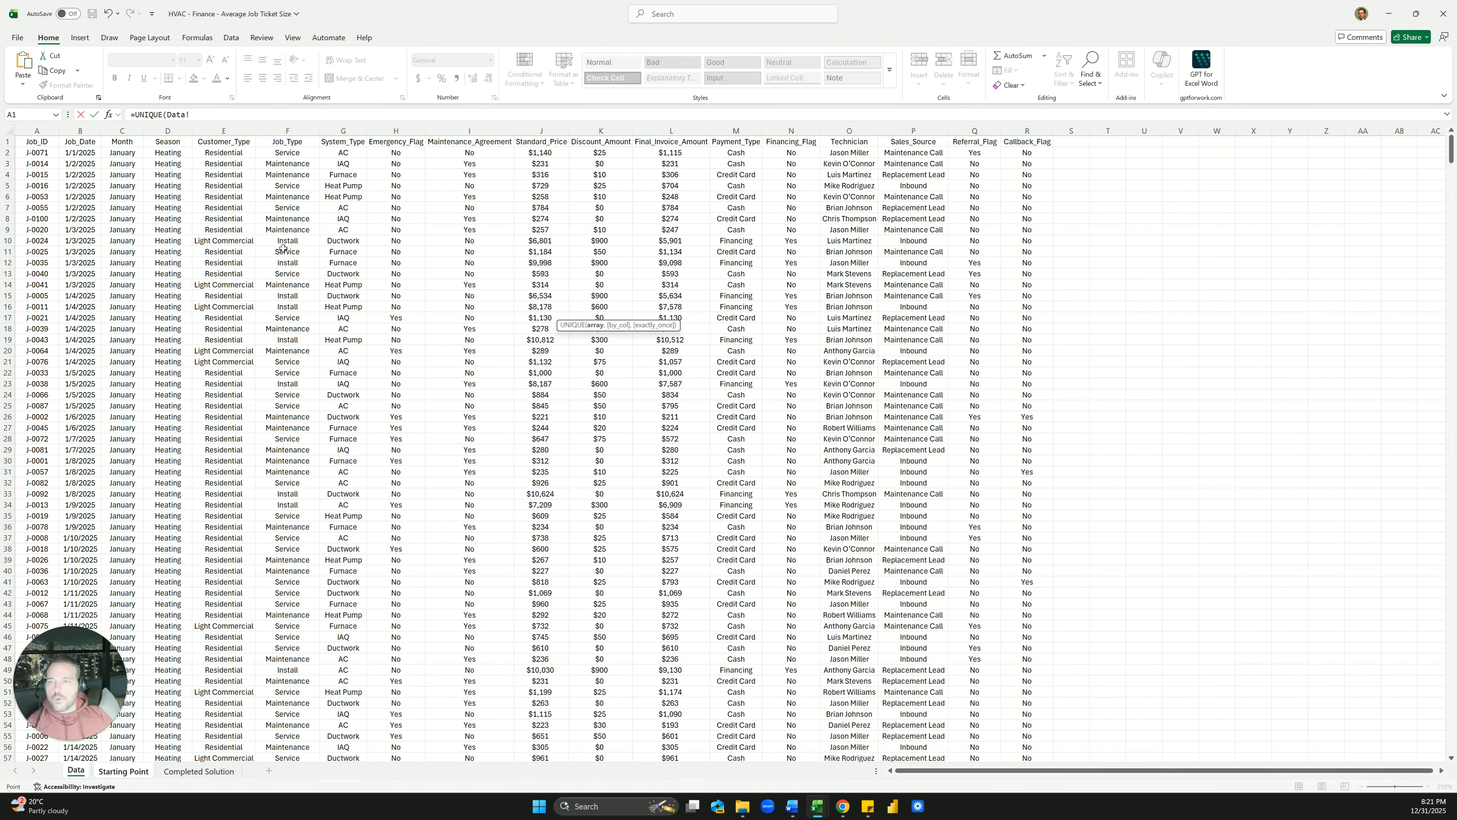
{"action": "left_click", "coordinate": [294, 129]}
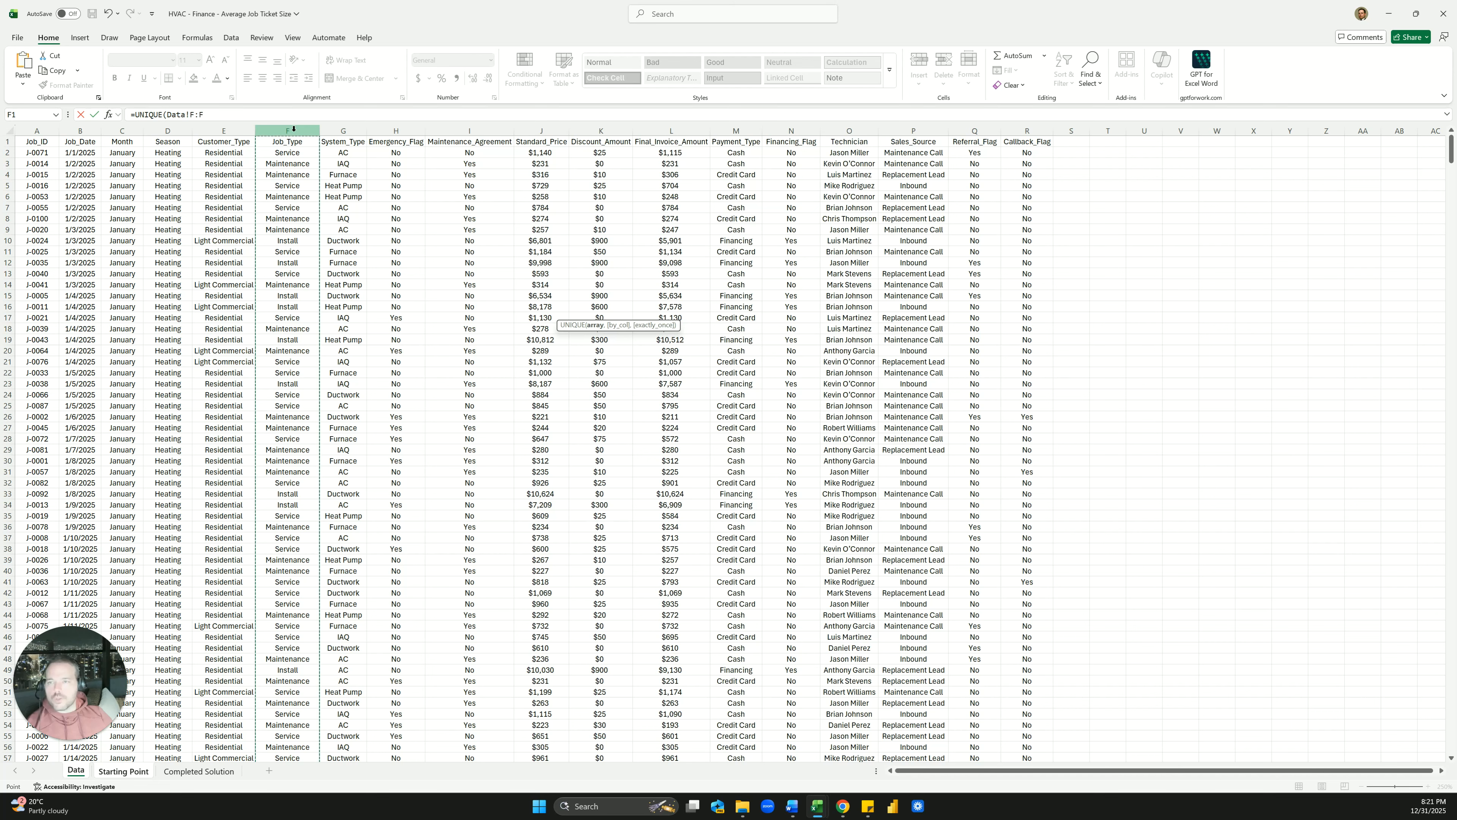
{"action": "key", "text": "Return"}
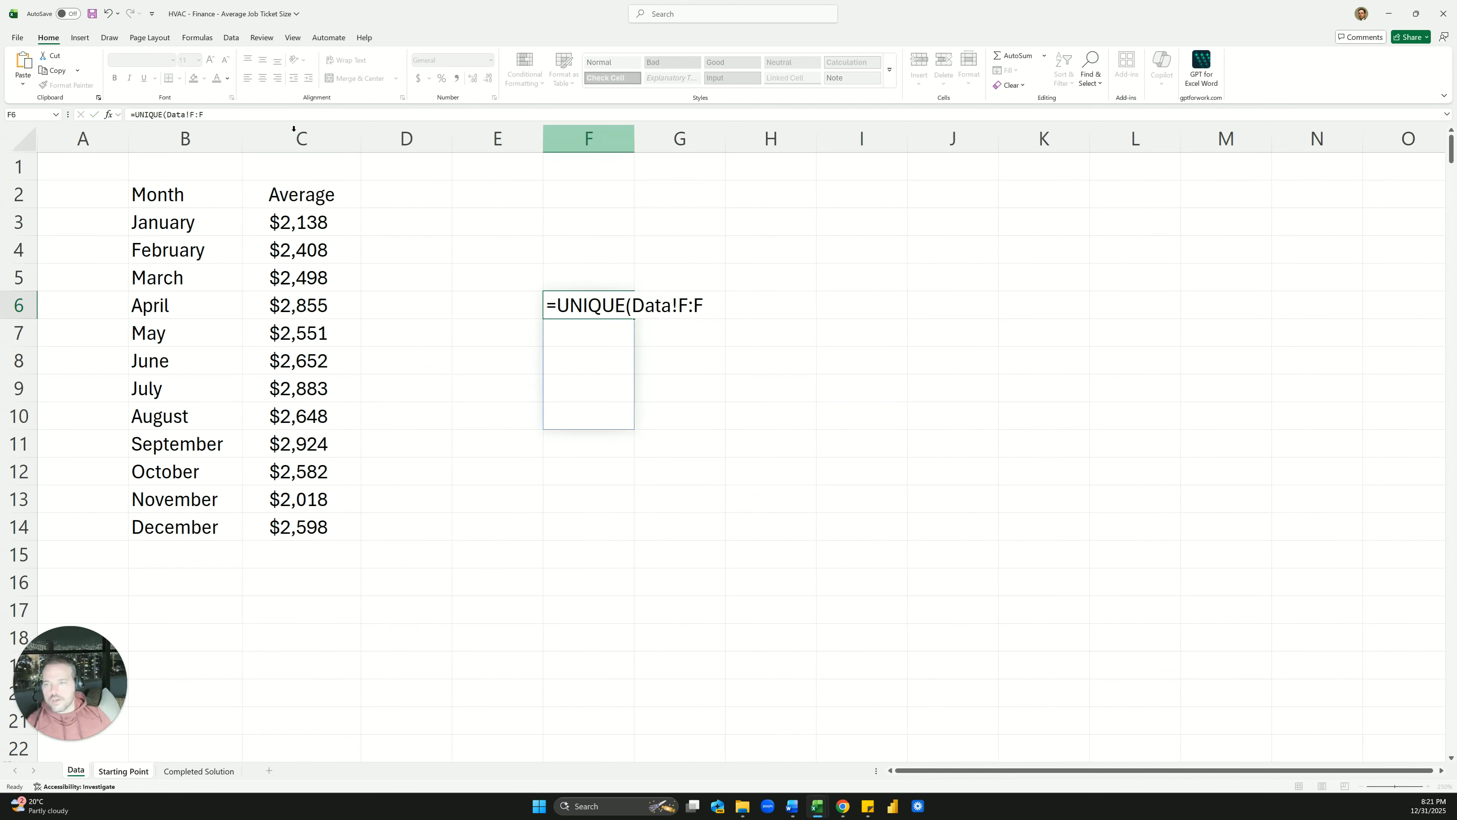
{"action": "key", "text": "Down"}
{"action": "key", "text": "Down"}
{"action": "key", "text": "Down"}
{"action": "key", "text": "Down"}
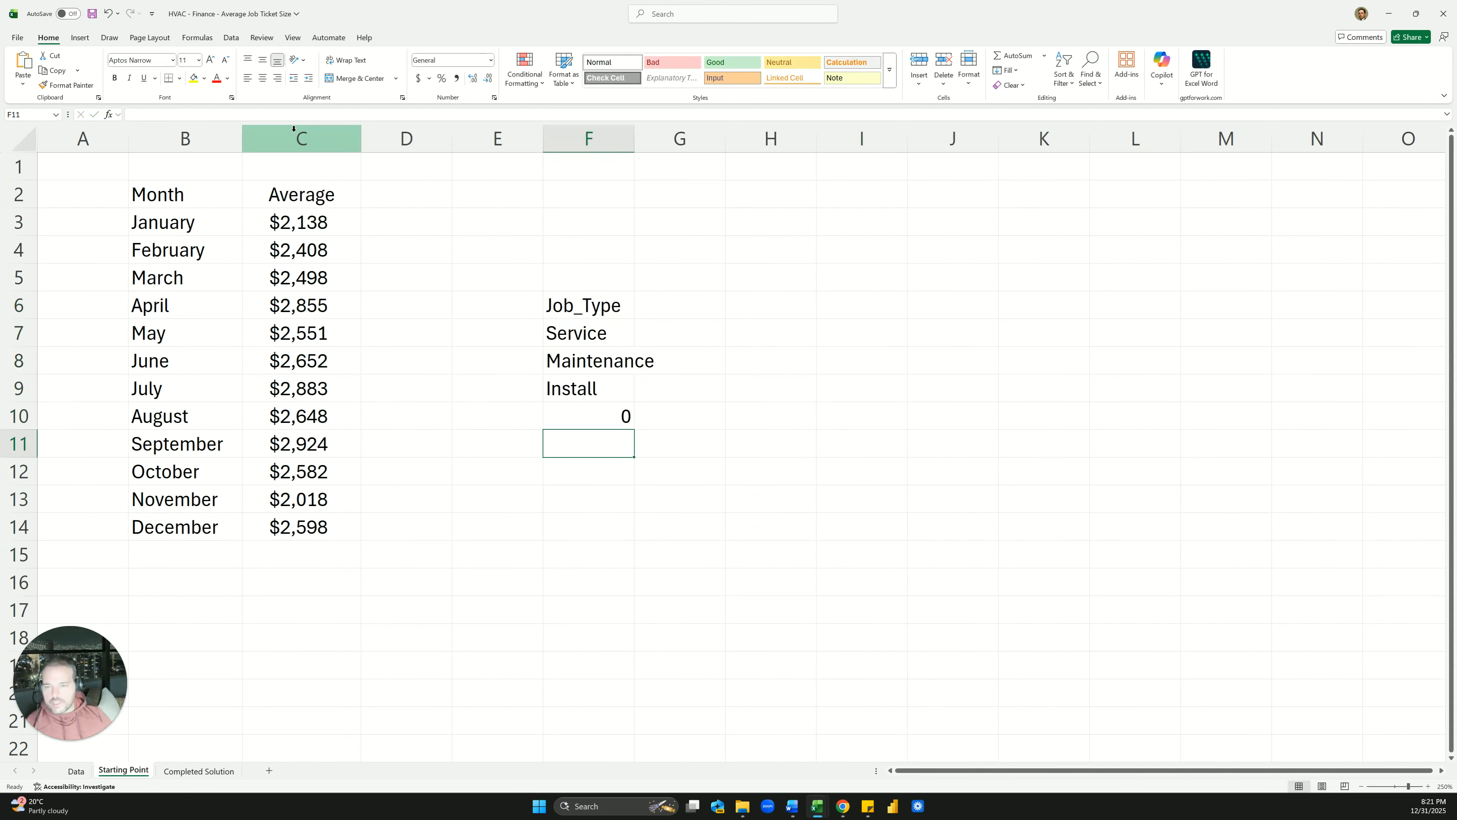
{"action": "key", "text": "Up"}
{"action": "key", "text": "Up"}
{"action": "key", "text": "Up"}
{"action": "key", "text": "Up"}
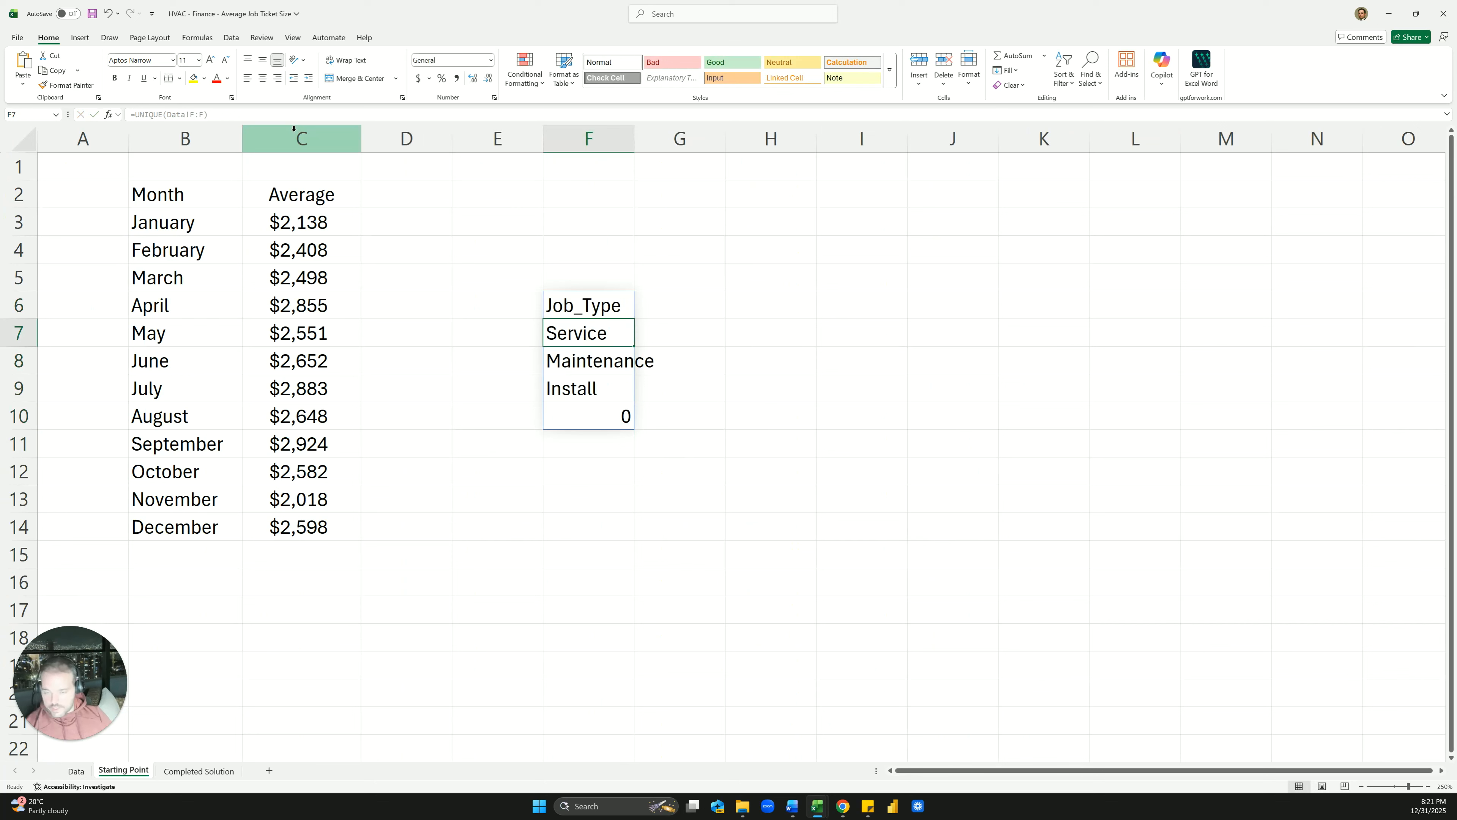
{"action": "key", "text": "Up"}
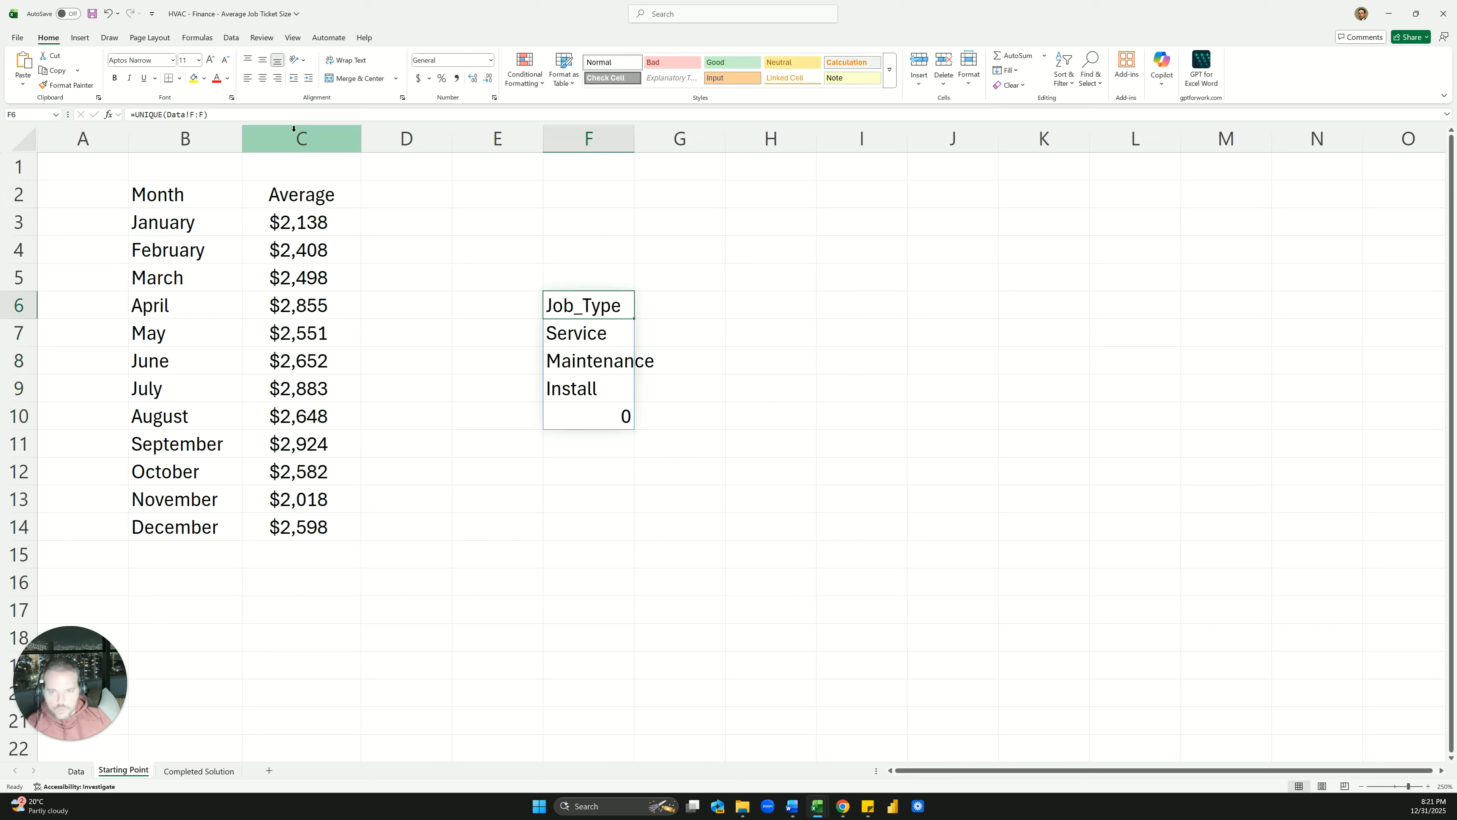
Copy the job types Service, Maintenance and Install into H6:H8 as values
{"action": "key", "text": "Down"}
{"action": "key", "text": "shift+Down"}
{"action": "key", "text": "shift+Down"}
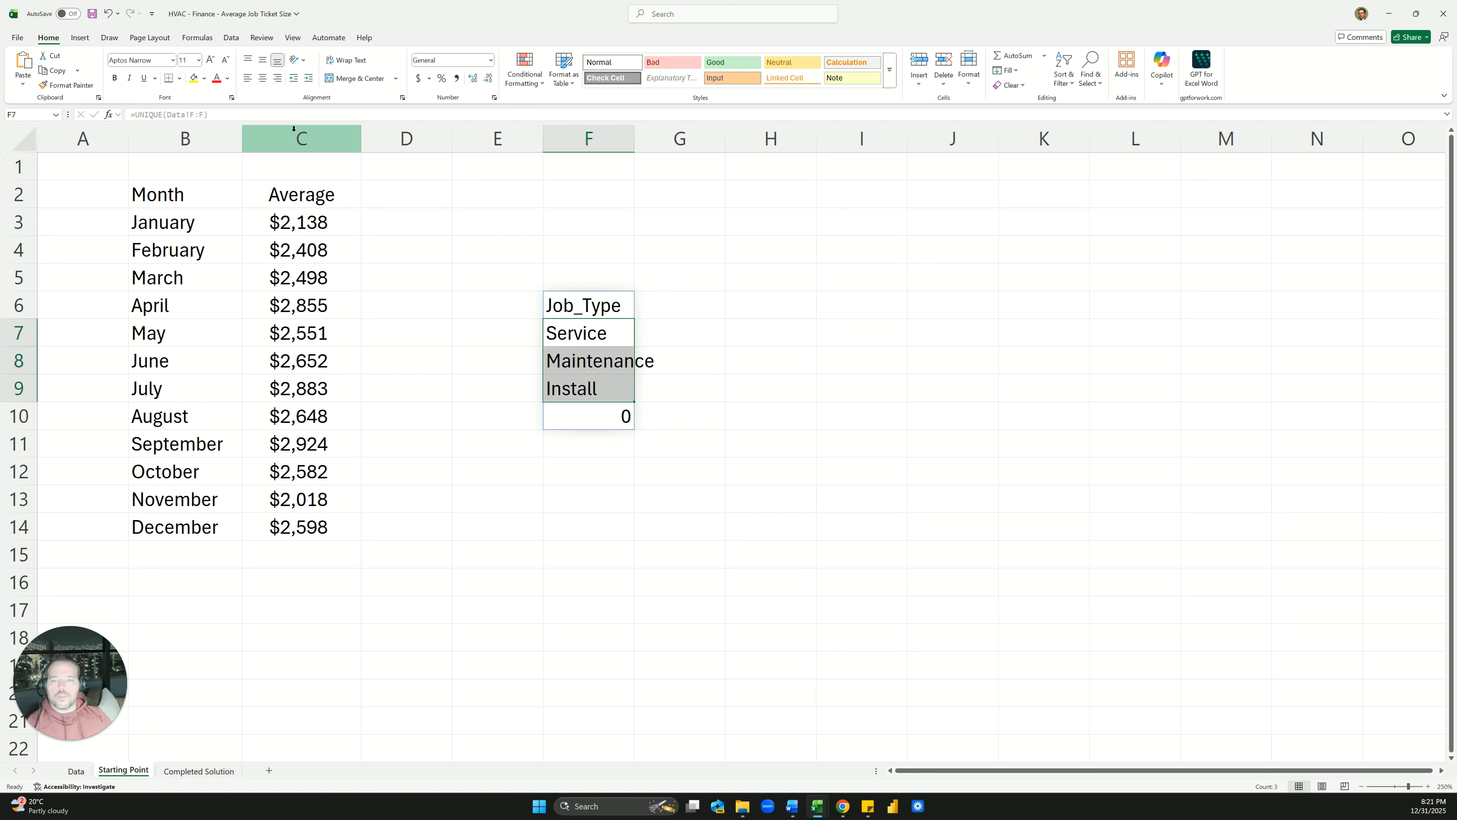
{"action": "key", "text": "ctrl+c"}
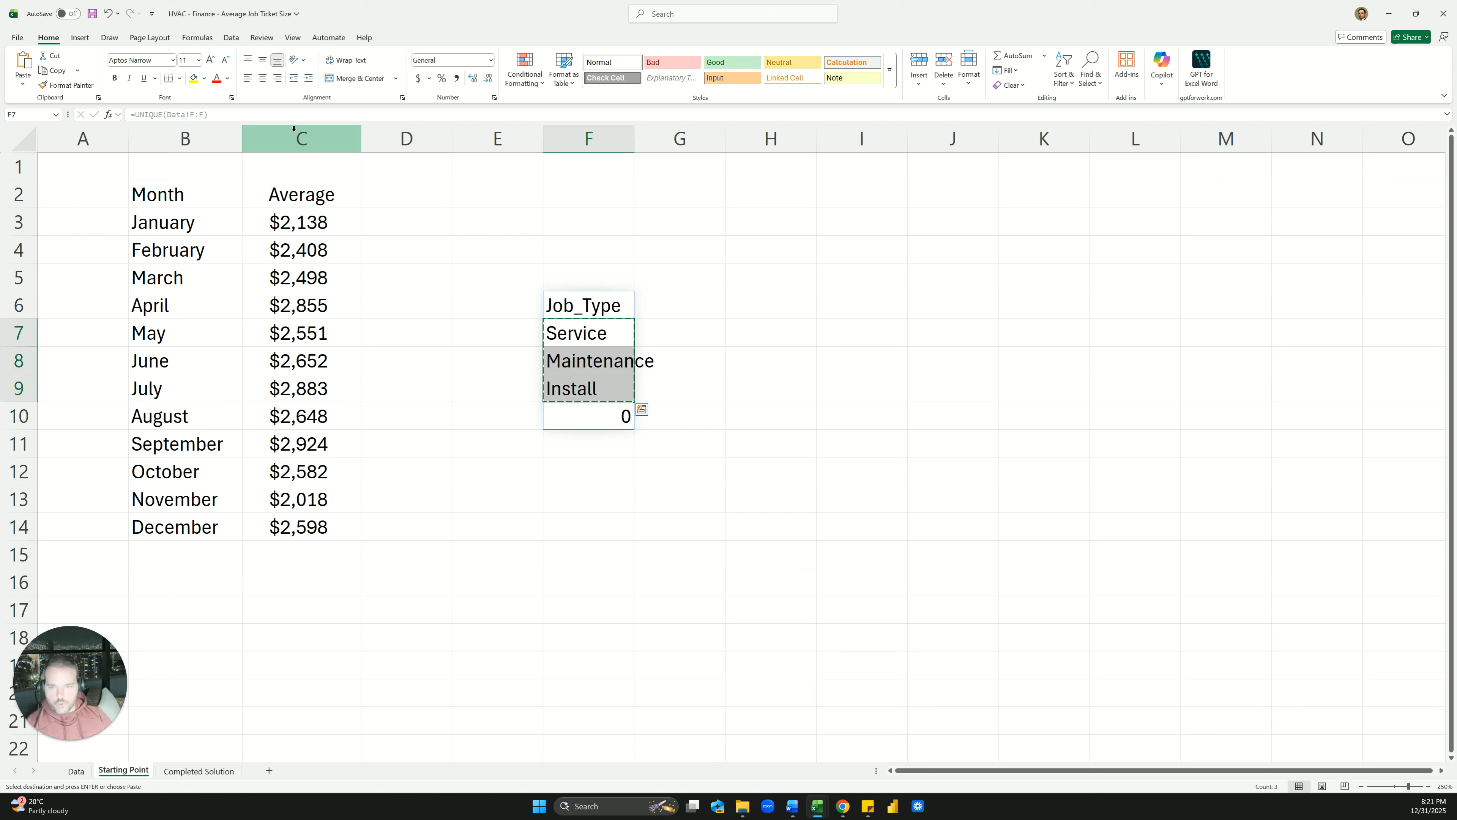
{"action": "key", "text": "Right"}
{"action": "key", "text": "Up"}
{"action": "key", "text": "Right"}
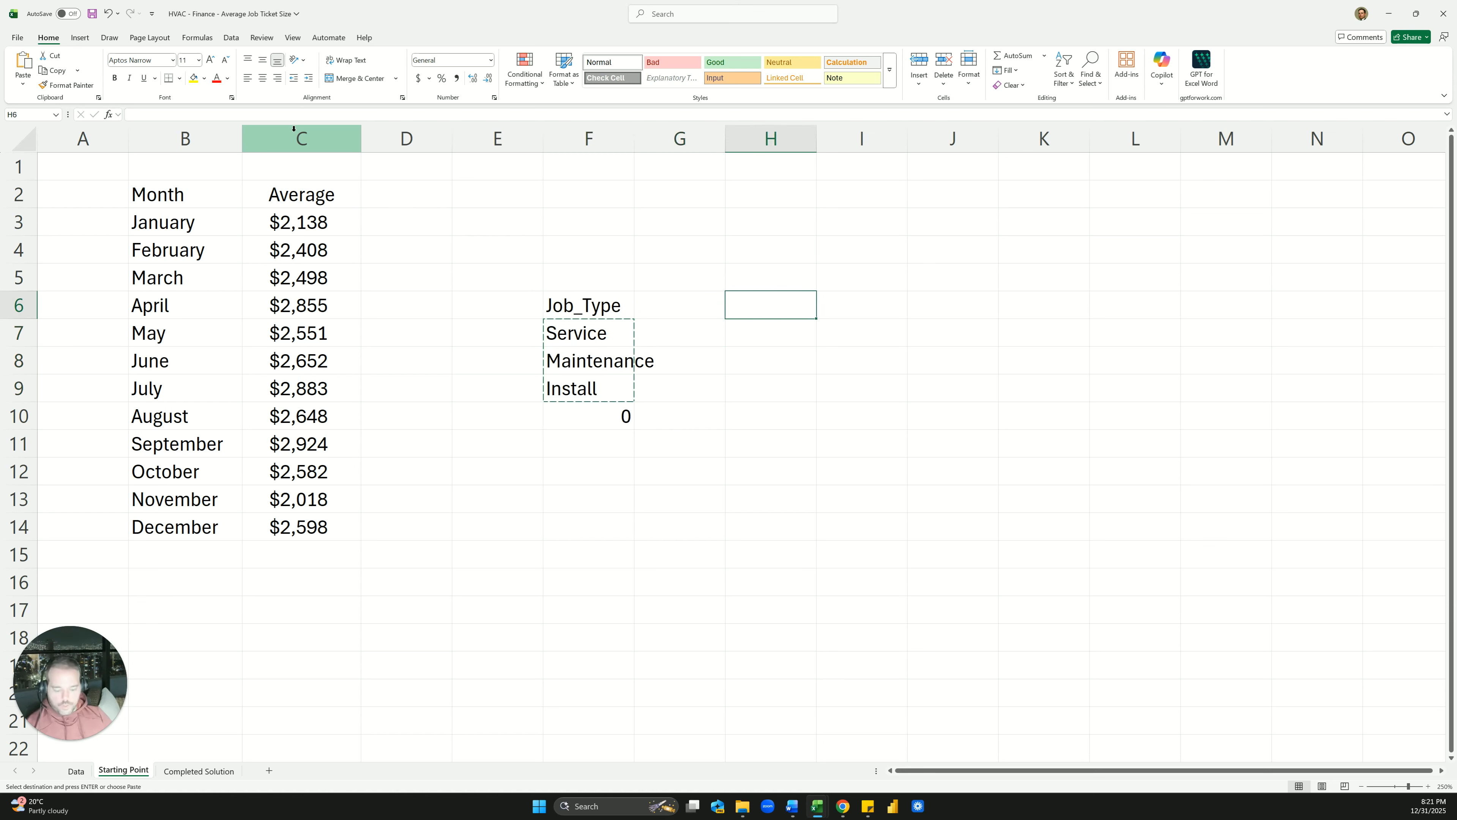
{"action": "key", "text": "ctrl+v"}
Delete the UNIQUE formula in F6, then select the pasted list in H6:H8
{"action": "key", "text": "Left"}
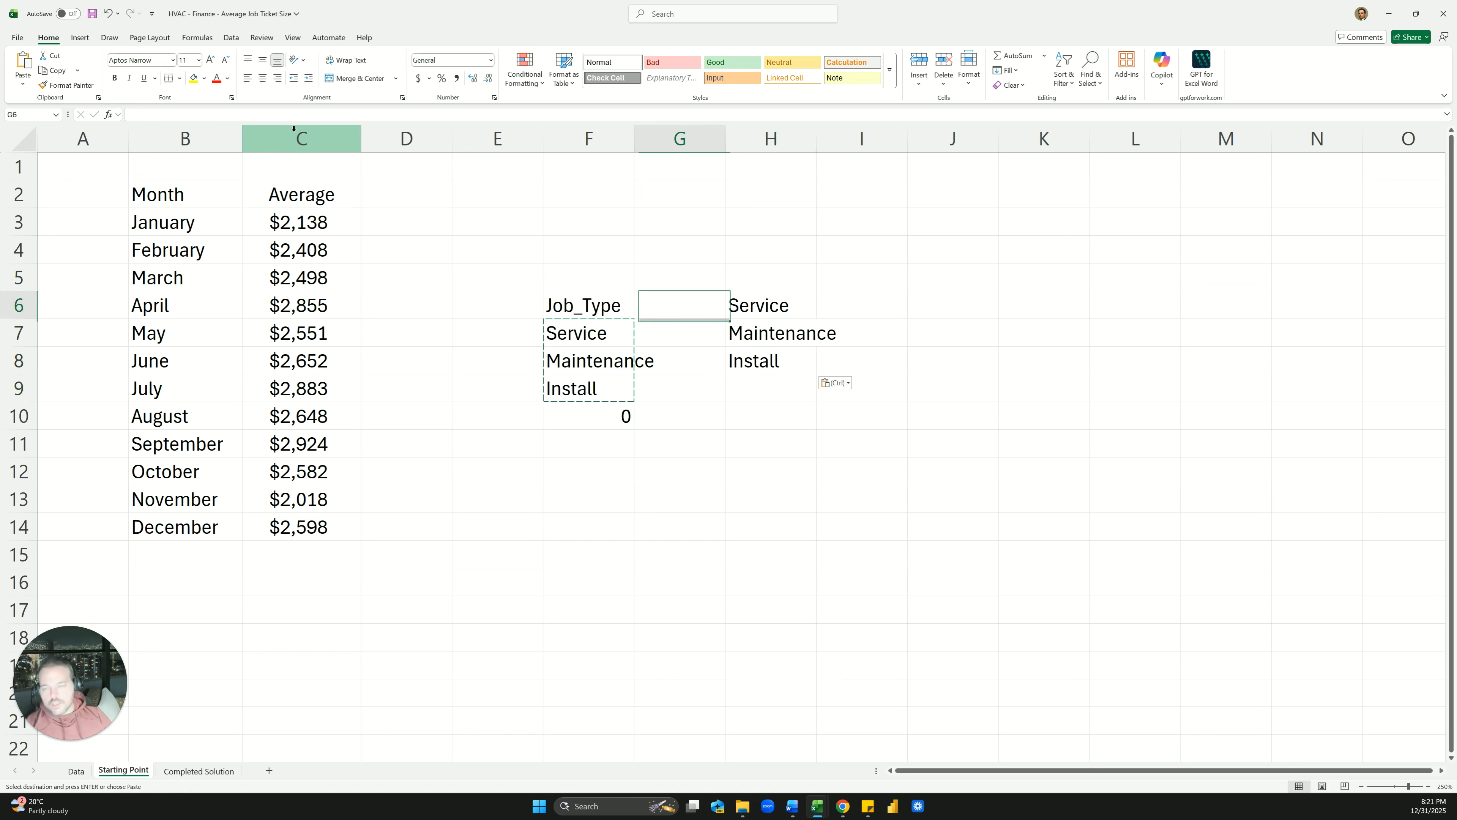
{"action": "key", "text": "Left"}
{"action": "key", "text": "Delete"}
{"action": "key", "text": "Right"}
{"action": "key", "text": "Right"}
{"action": "key", "text": "Down"}
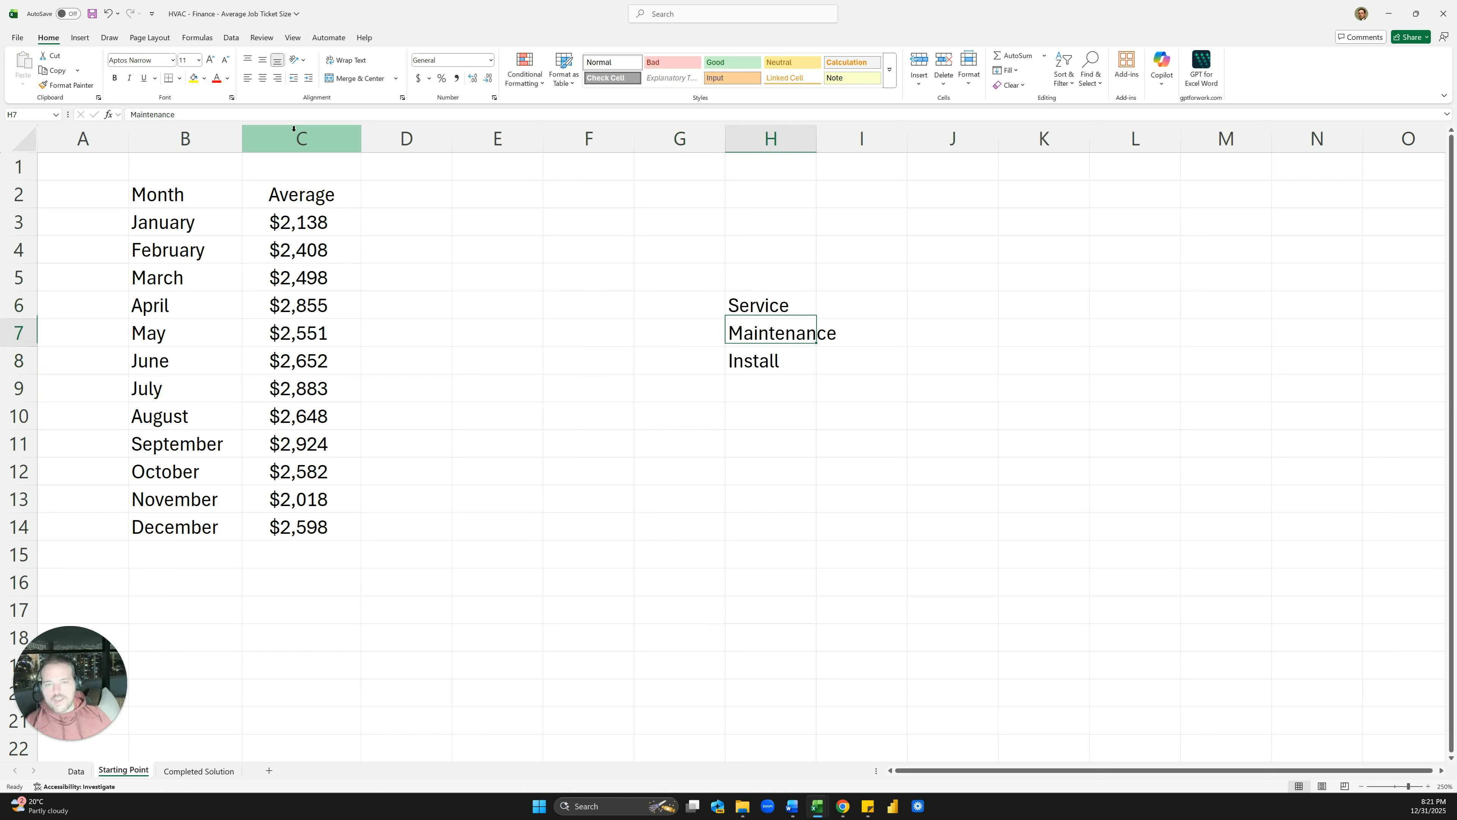
{"action": "key", "text": "Down"}
{"action": "key", "text": "Up"}
{"action": "key", "text": "Up"}
{"action": "key", "text": "Down"}
{"action": "key", "text": "Down"}
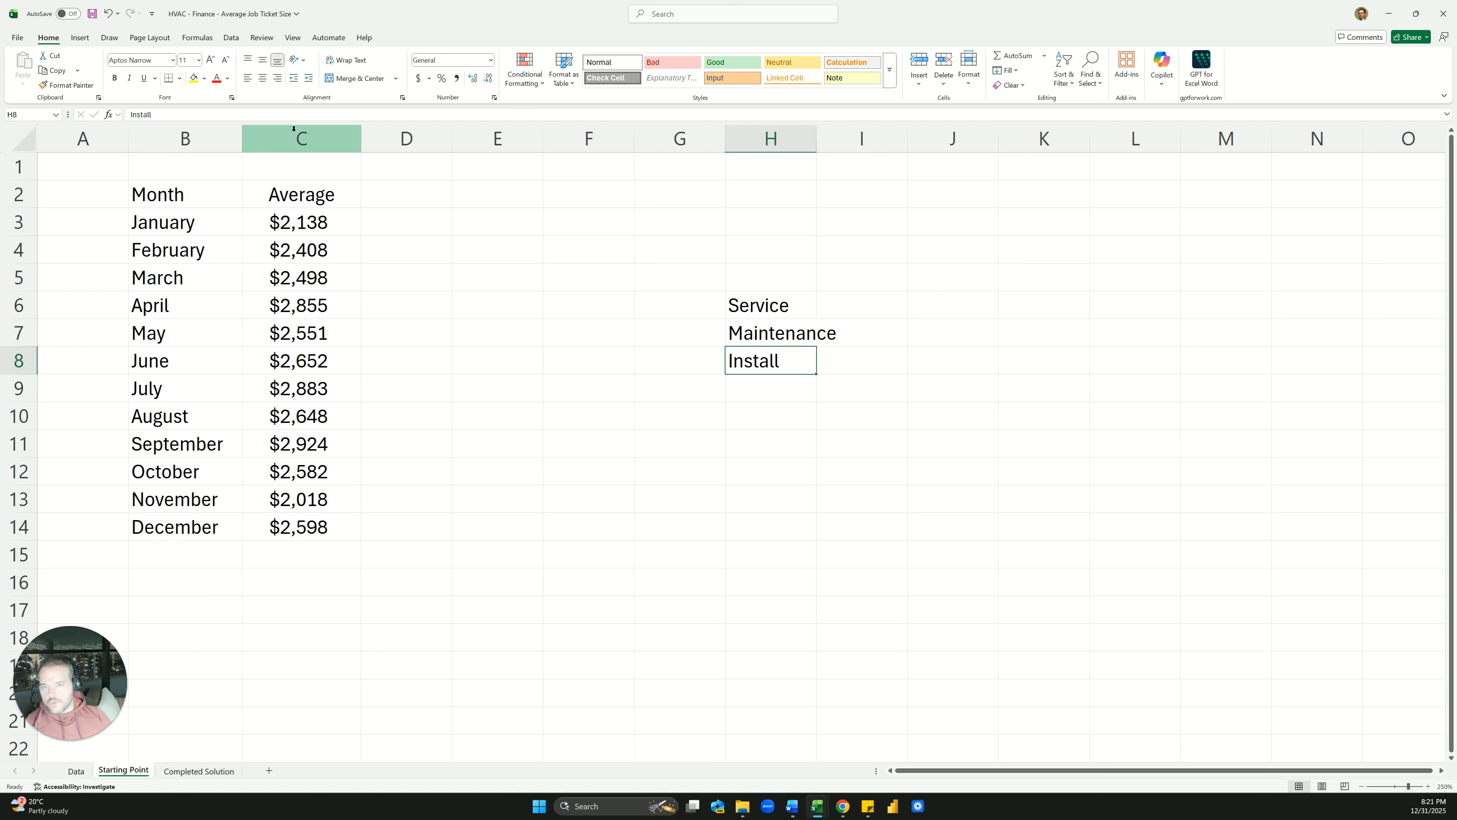
{"action": "key", "text": "Up"}
{"action": "key", "text": "Up"}
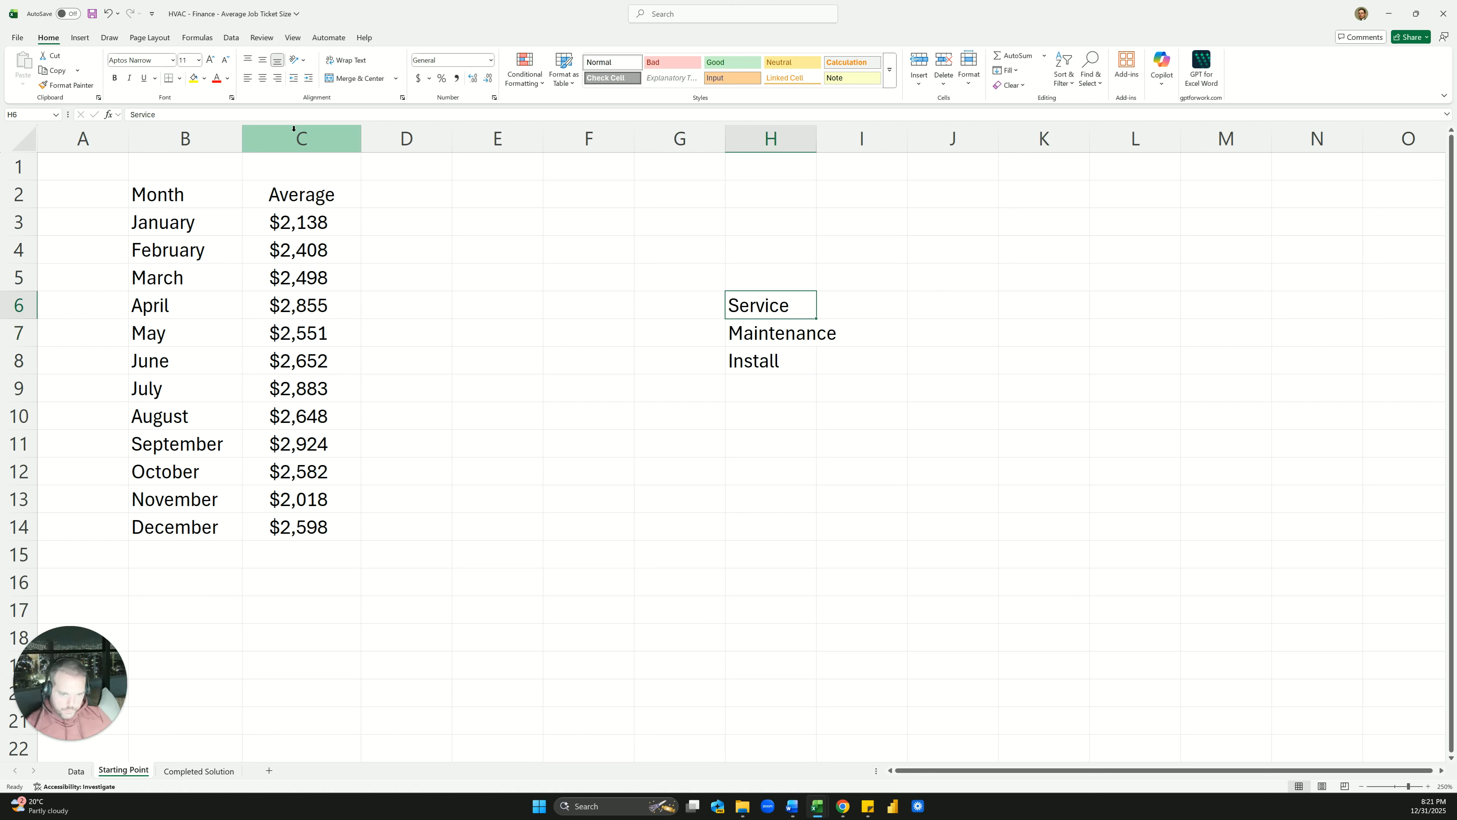
{"action": "key", "text": "ctrl+shift+Down"}
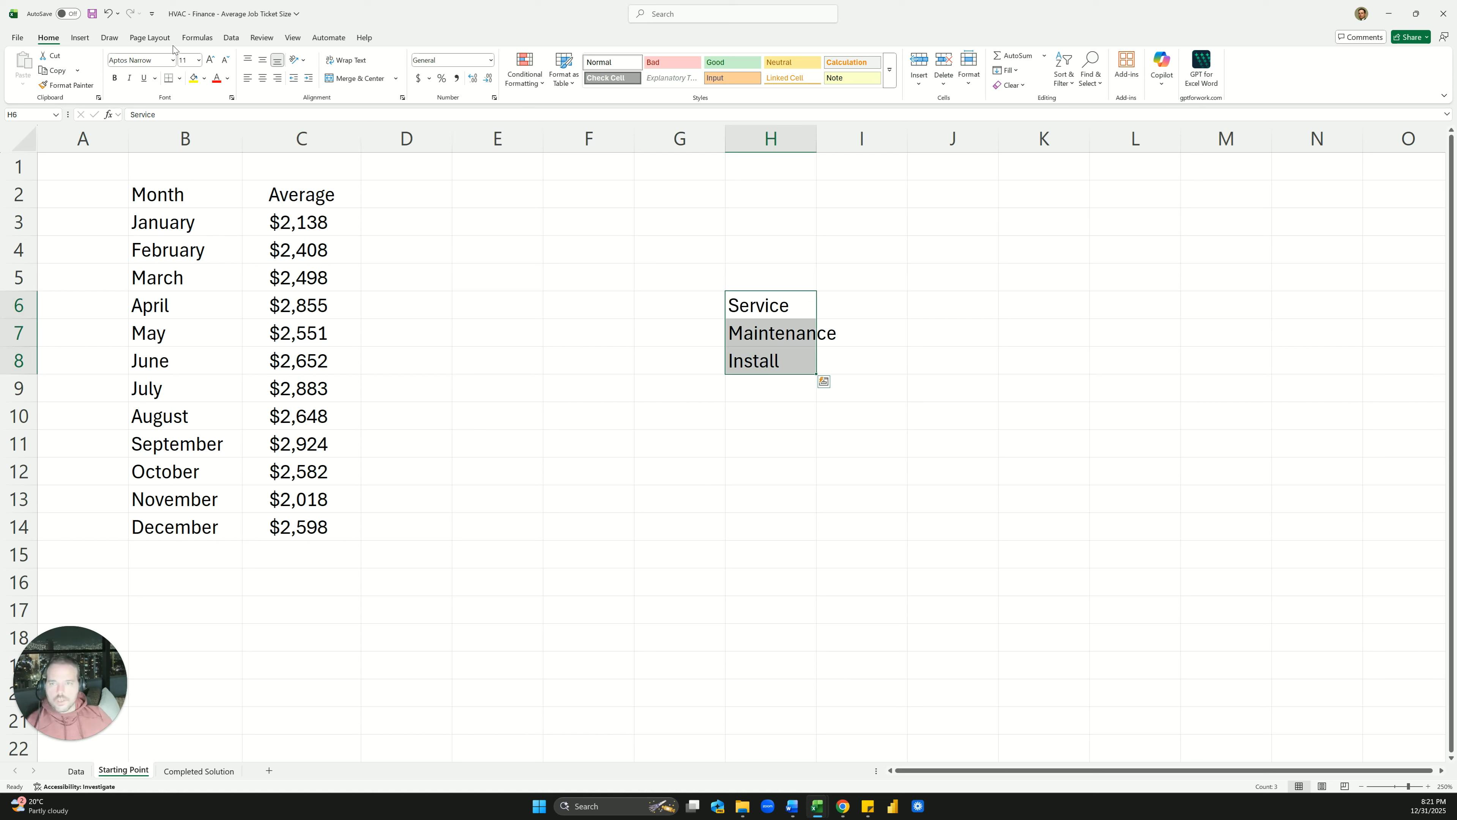
Sort H6:H8 A to Z so it reads Install, Maintenance, Service
{"action": "left_click", "coordinate": [230, 38]}
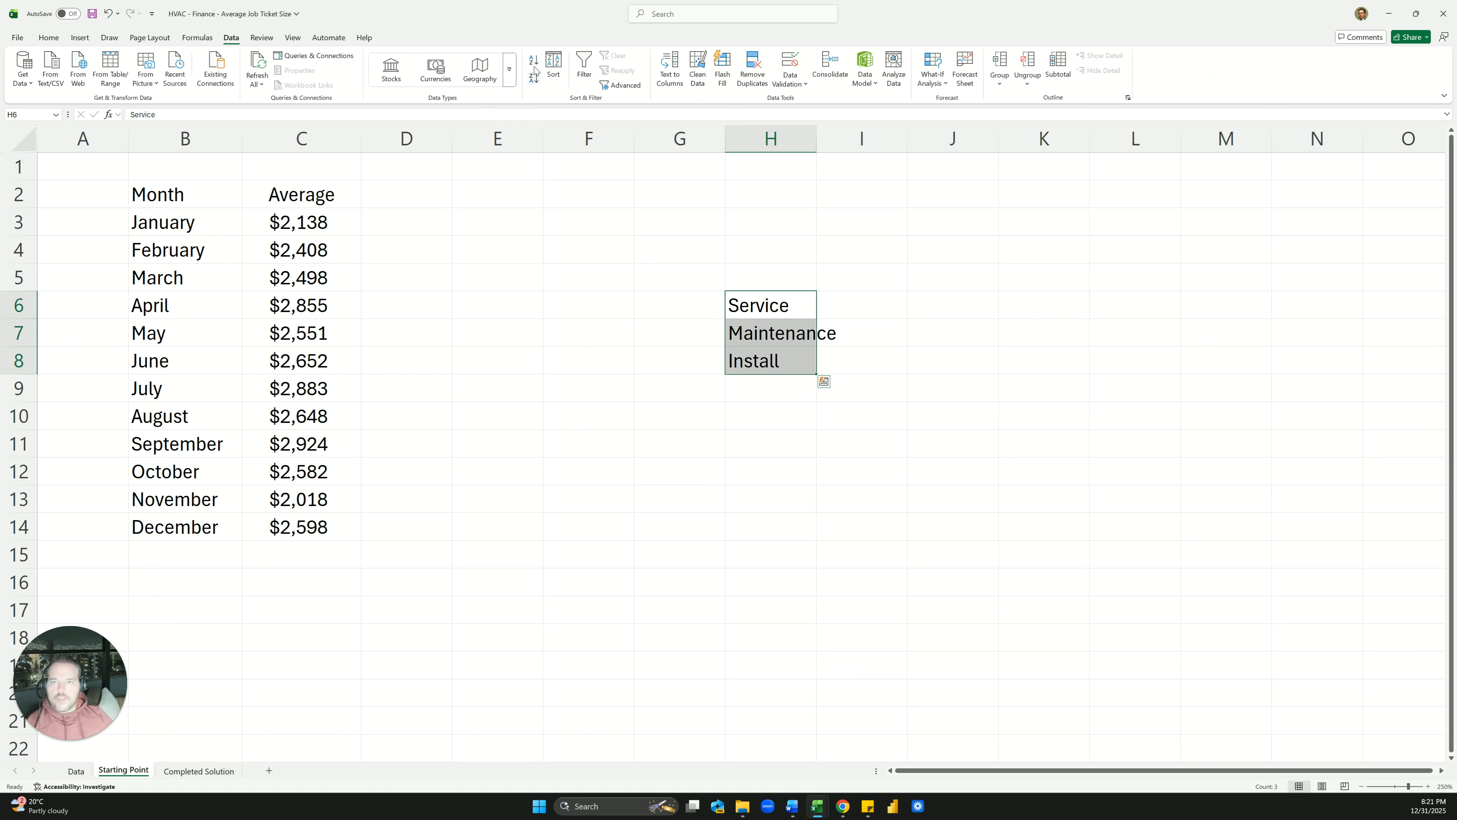
{"action": "left_click", "coordinate": [533, 61]}
{"action": "left_click", "coordinate": [589, 170]}
{"action": "left_click", "coordinate": [728, 278]}
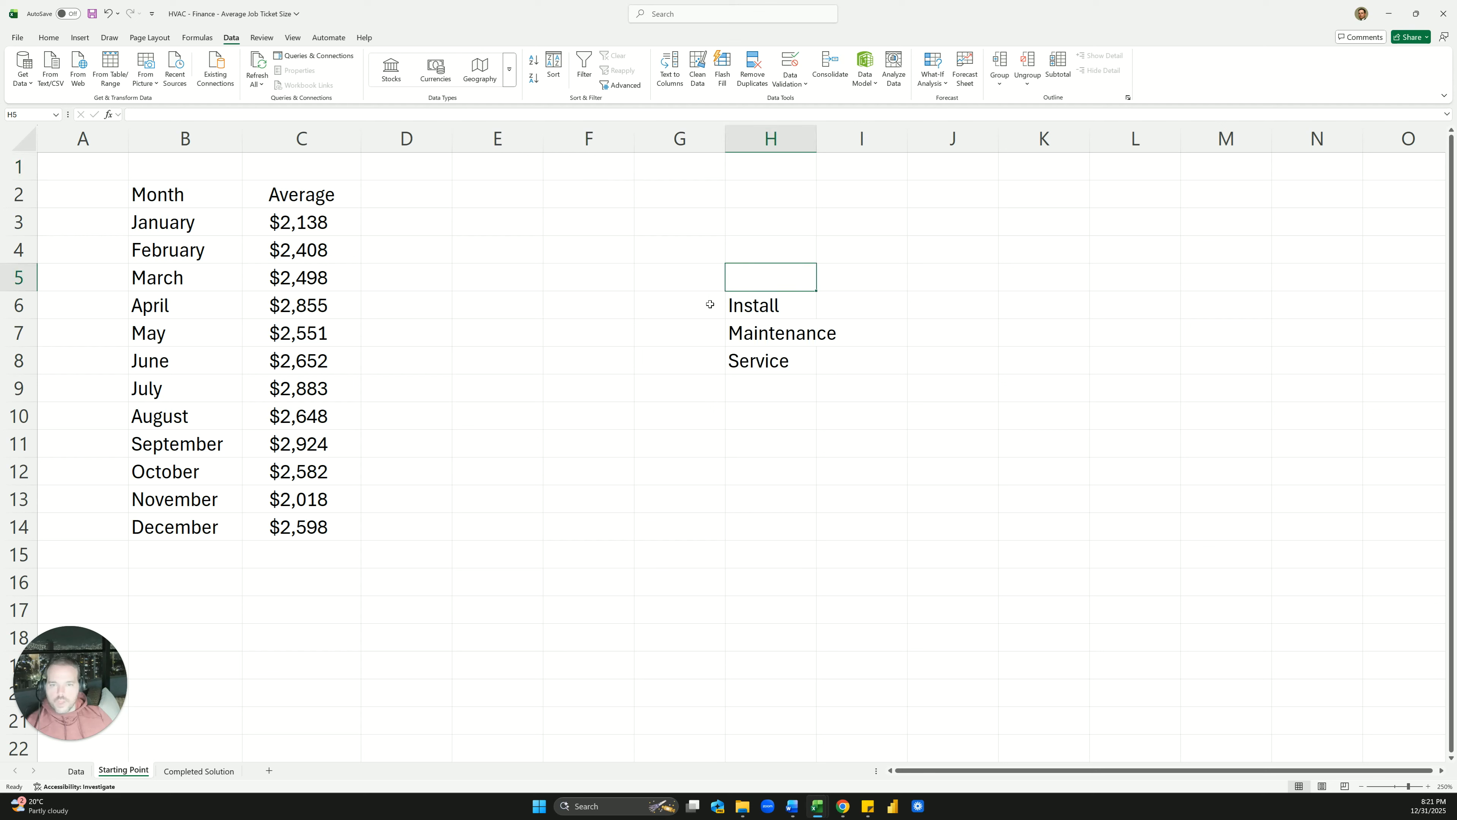
Try dragging Install and Maintenance into D2 and E2, then undo the moves
{"action": "left_click", "coordinate": [757, 307]}
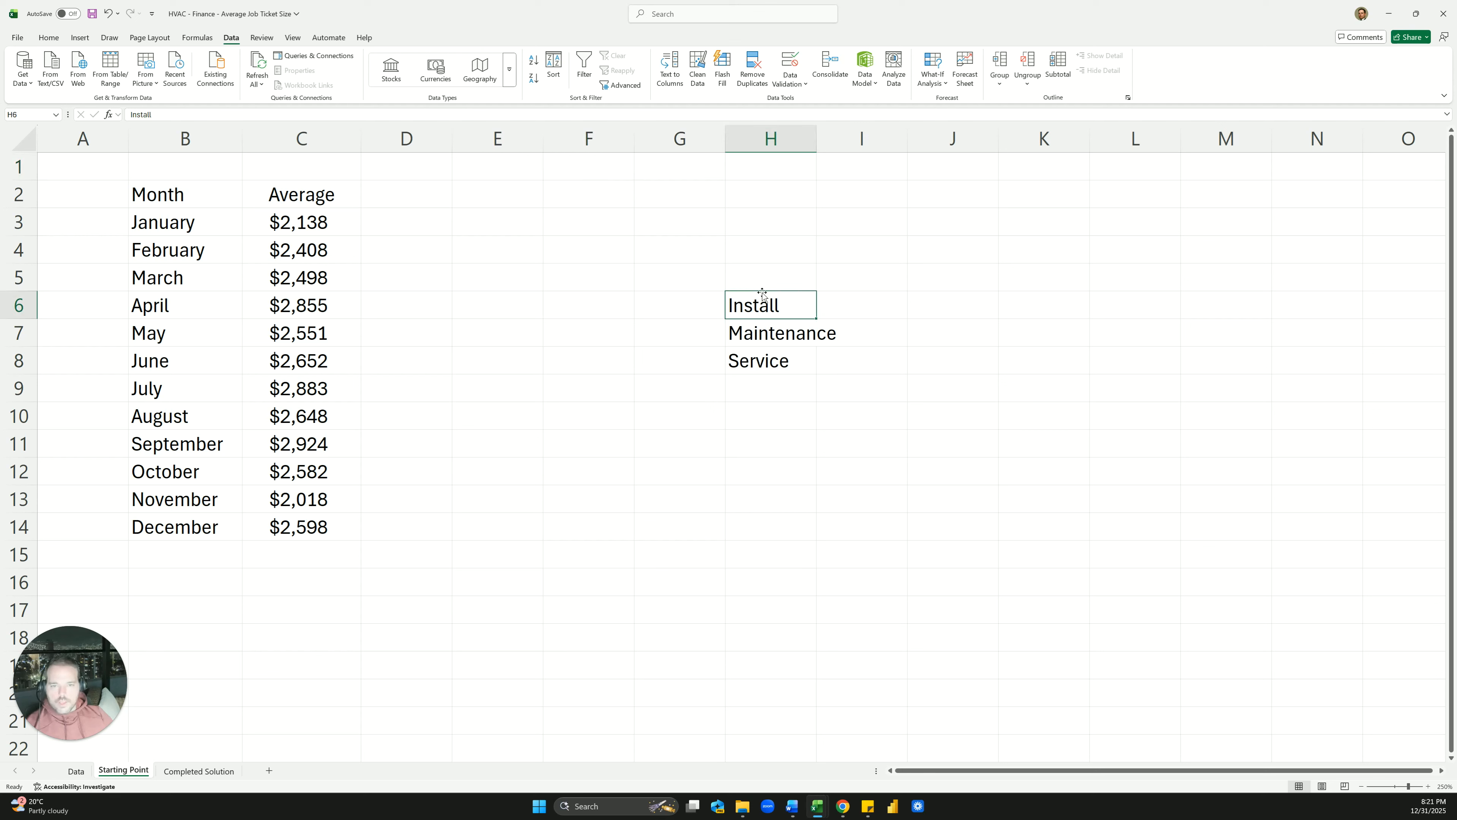
{"action": "left_click_drag", "start_coordinate": [762, 296], "coordinate": [402, 188]}
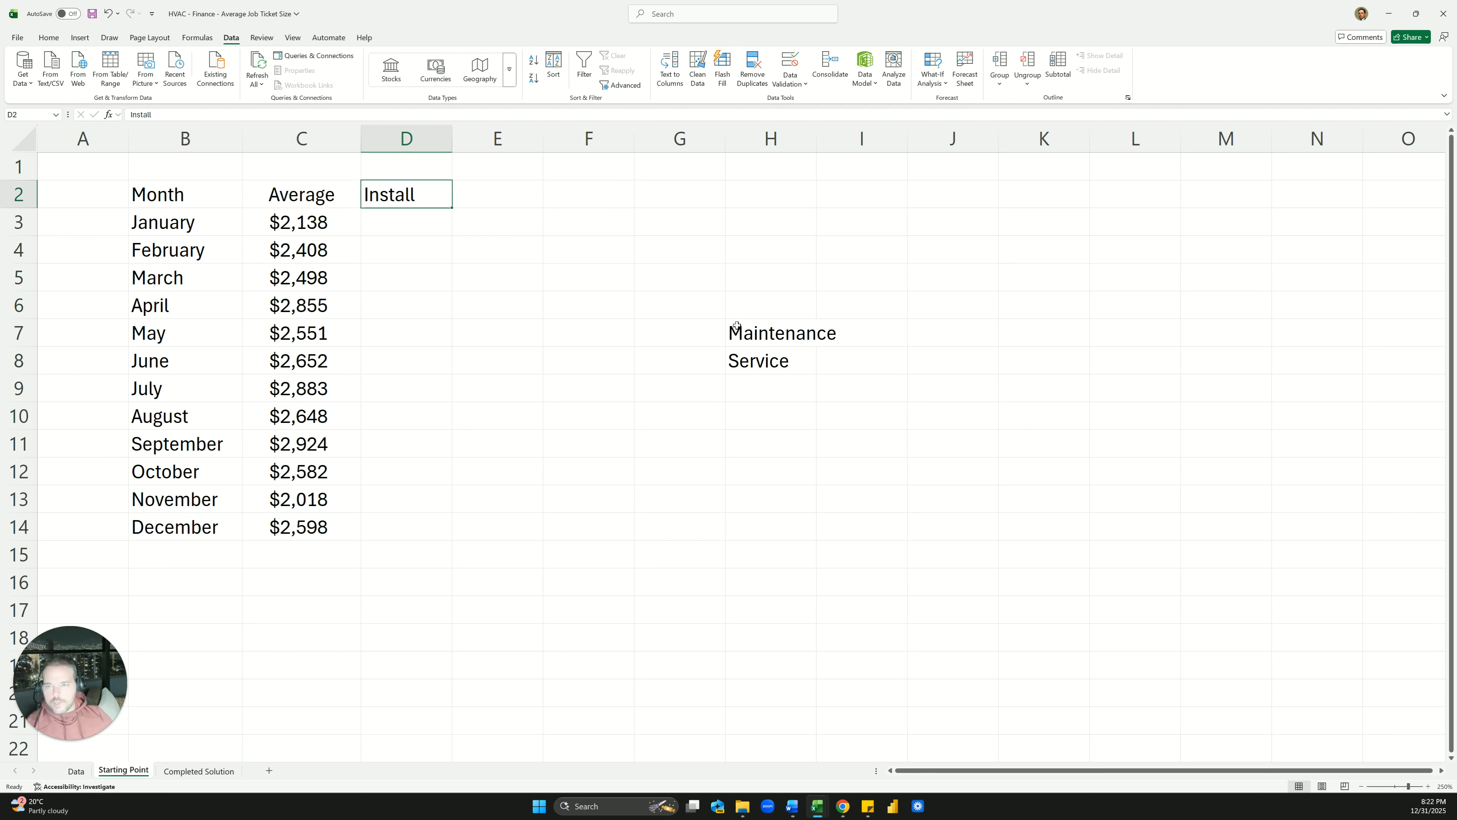
{"action": "left_click", "coordinate": [769, 330]}
{"action": "left_click_drag", "start_coordinate": [768, 320], "coordinate": [495, 182]}
{"action": "left_click", "coordinate": [773, 360]}
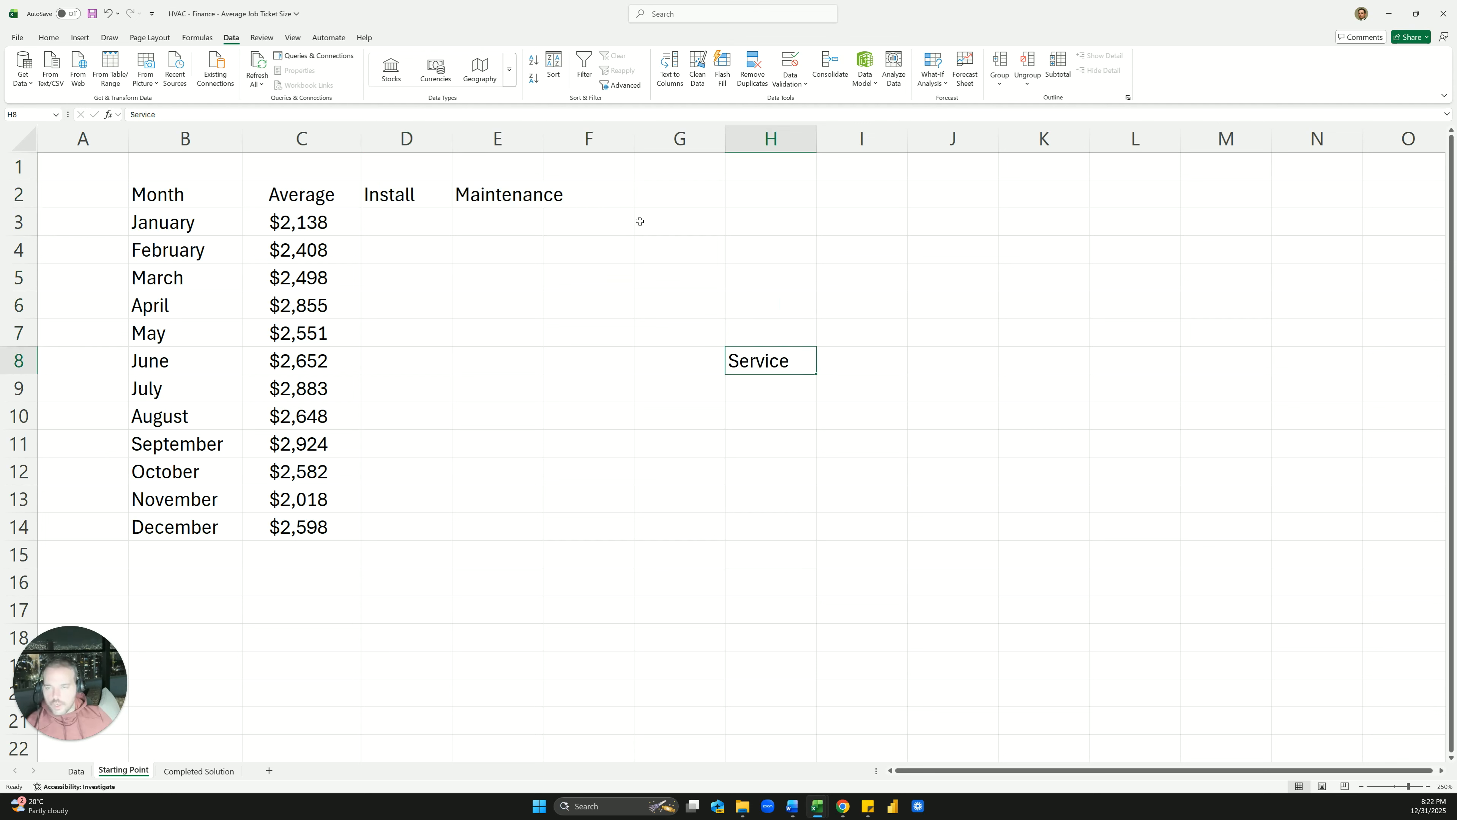
{"action": "key", "text": "ctrl+z"}
{"action": "key", "text": "ctrl+z"}
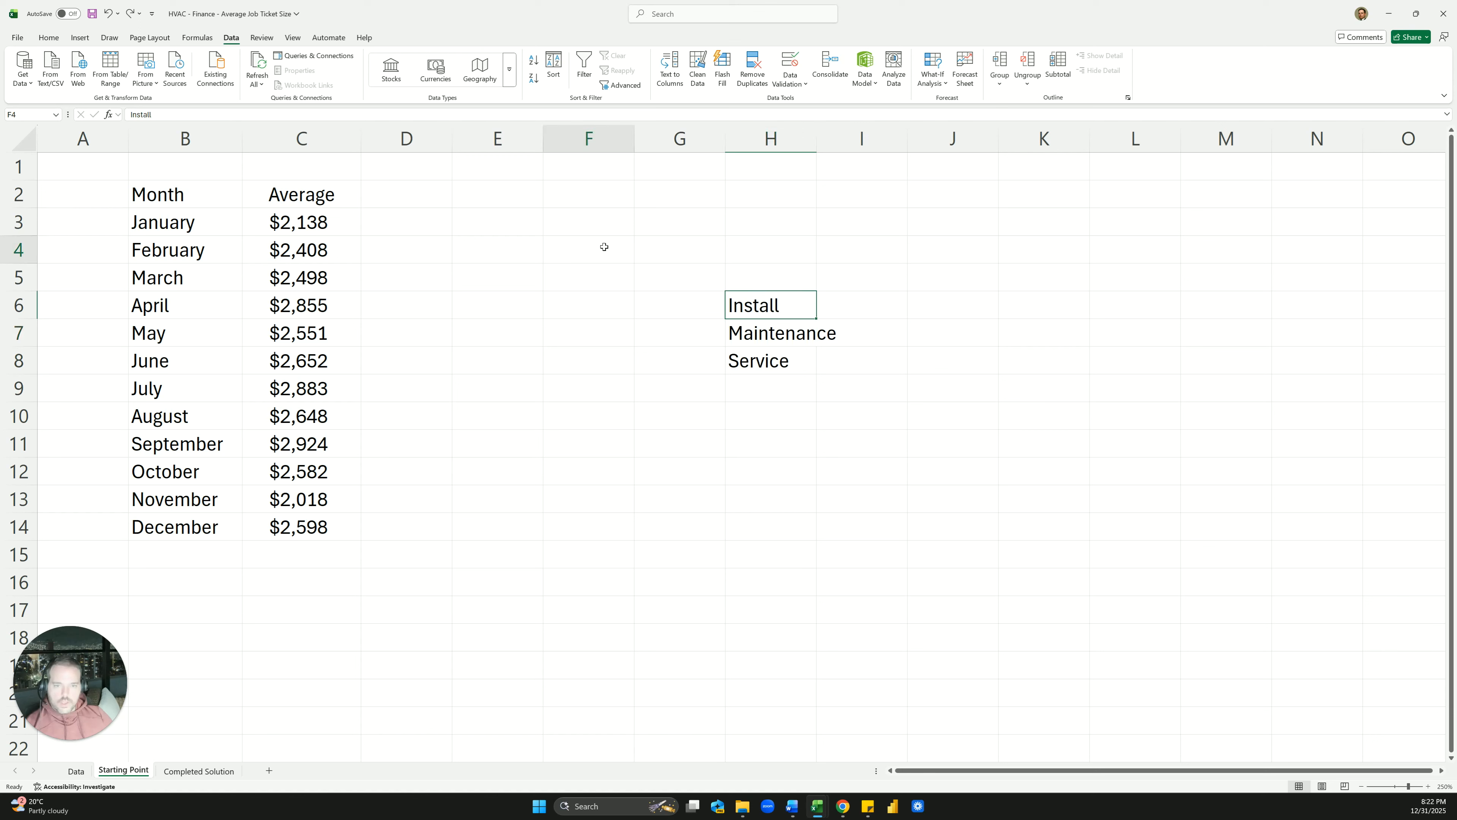
{"action": "left_click", "coordinate": [598, 250]}
Paste Install, Maintenance and Service transposed into the D2:F2 headers
{"action": "left_click_drag", "start_coordinate": [752, 306], "coordinate": [751, 362]}
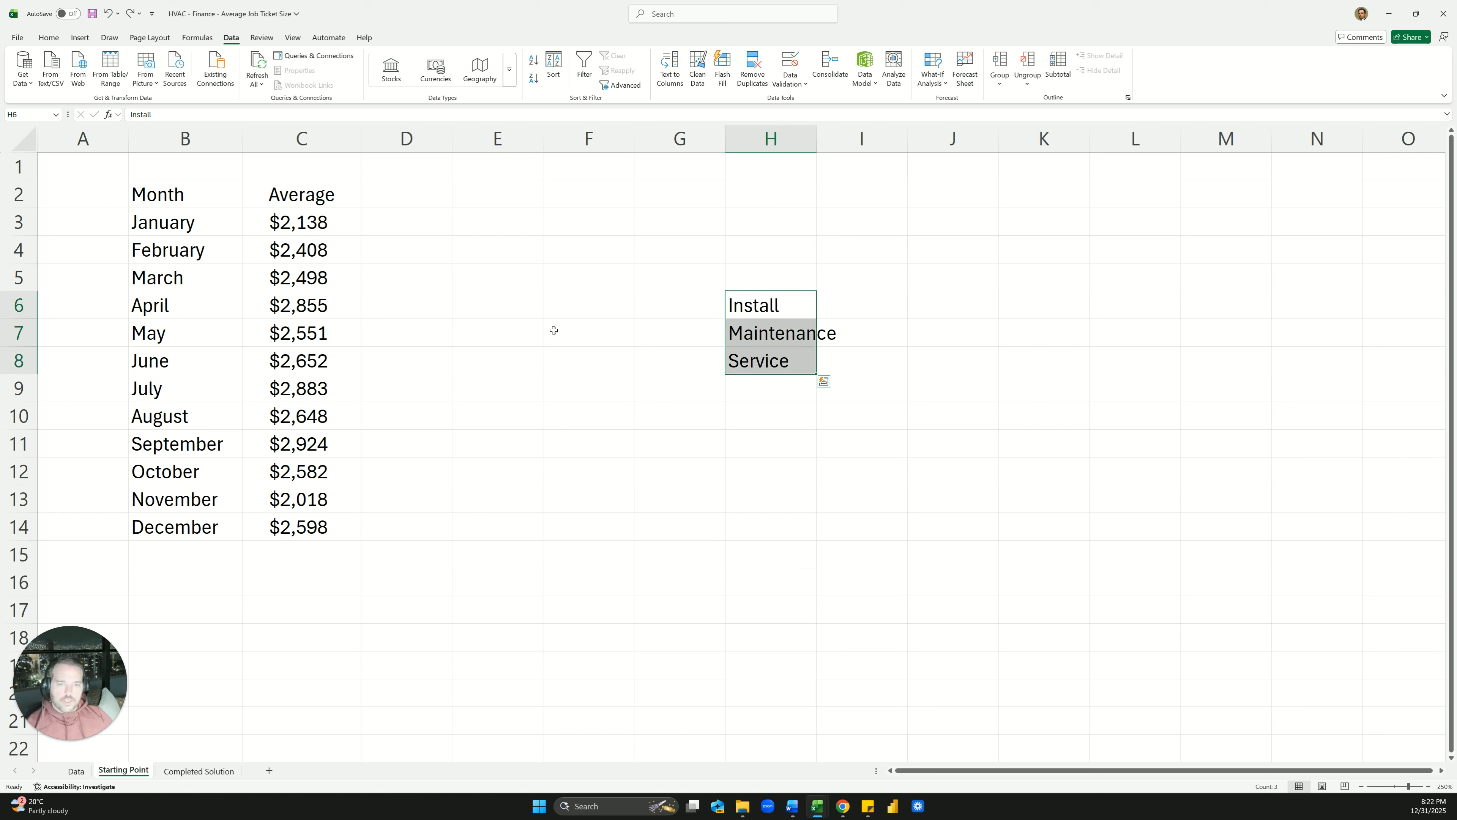
{"action": "key", "text": "ctrl+c"}
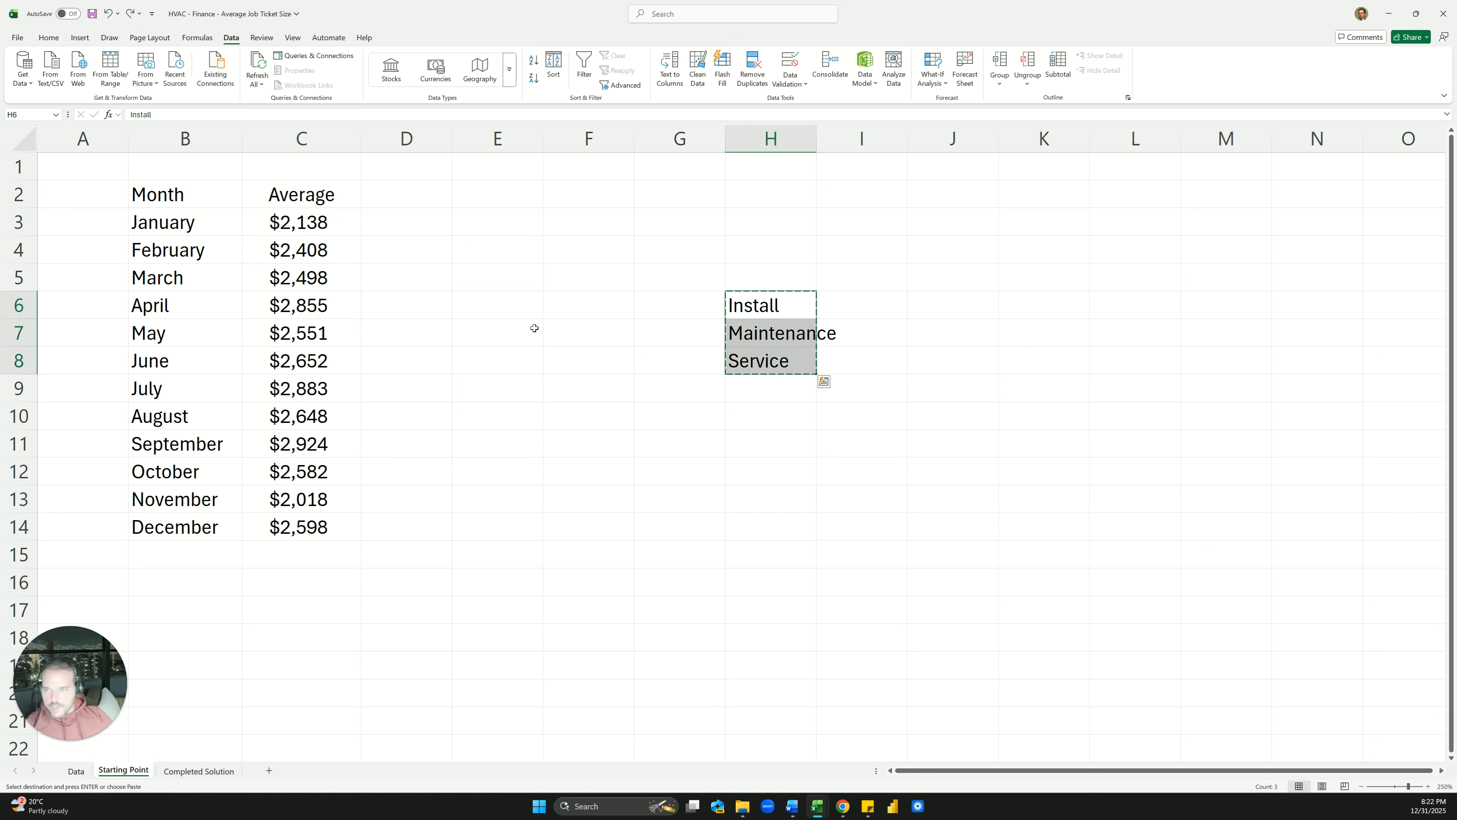
{"action": "right_click", "coordinate": [404, 201]}
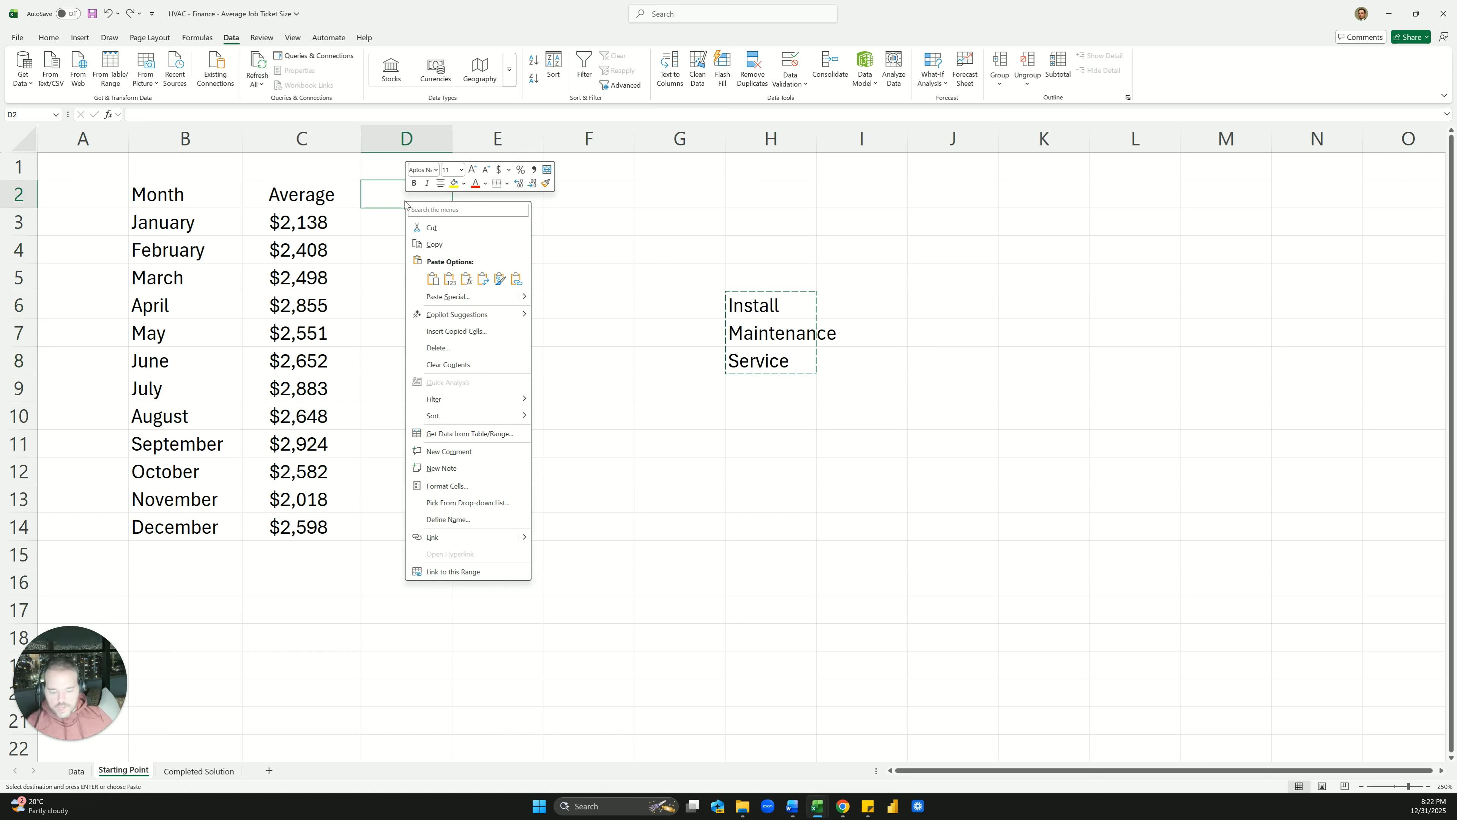
{"action": "left_click", "coordinate": [483, 279]}
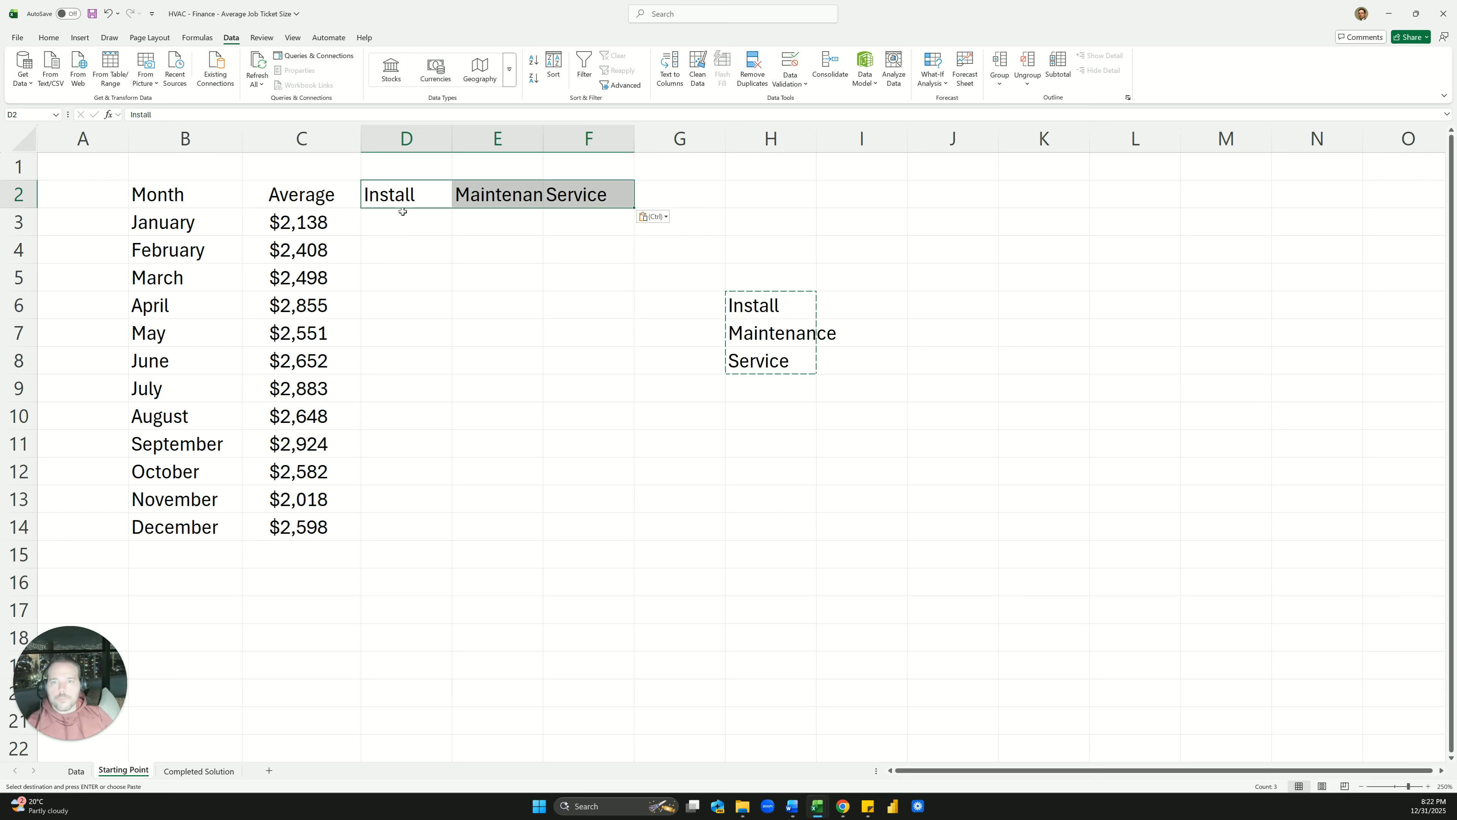
{"action": "left_click", "coordinate": [617, 278]}
Widen column E to fit Maintenance and clear the leftover H6:H8 list
{"action": "double_click", "coordinate": [541, 140]}
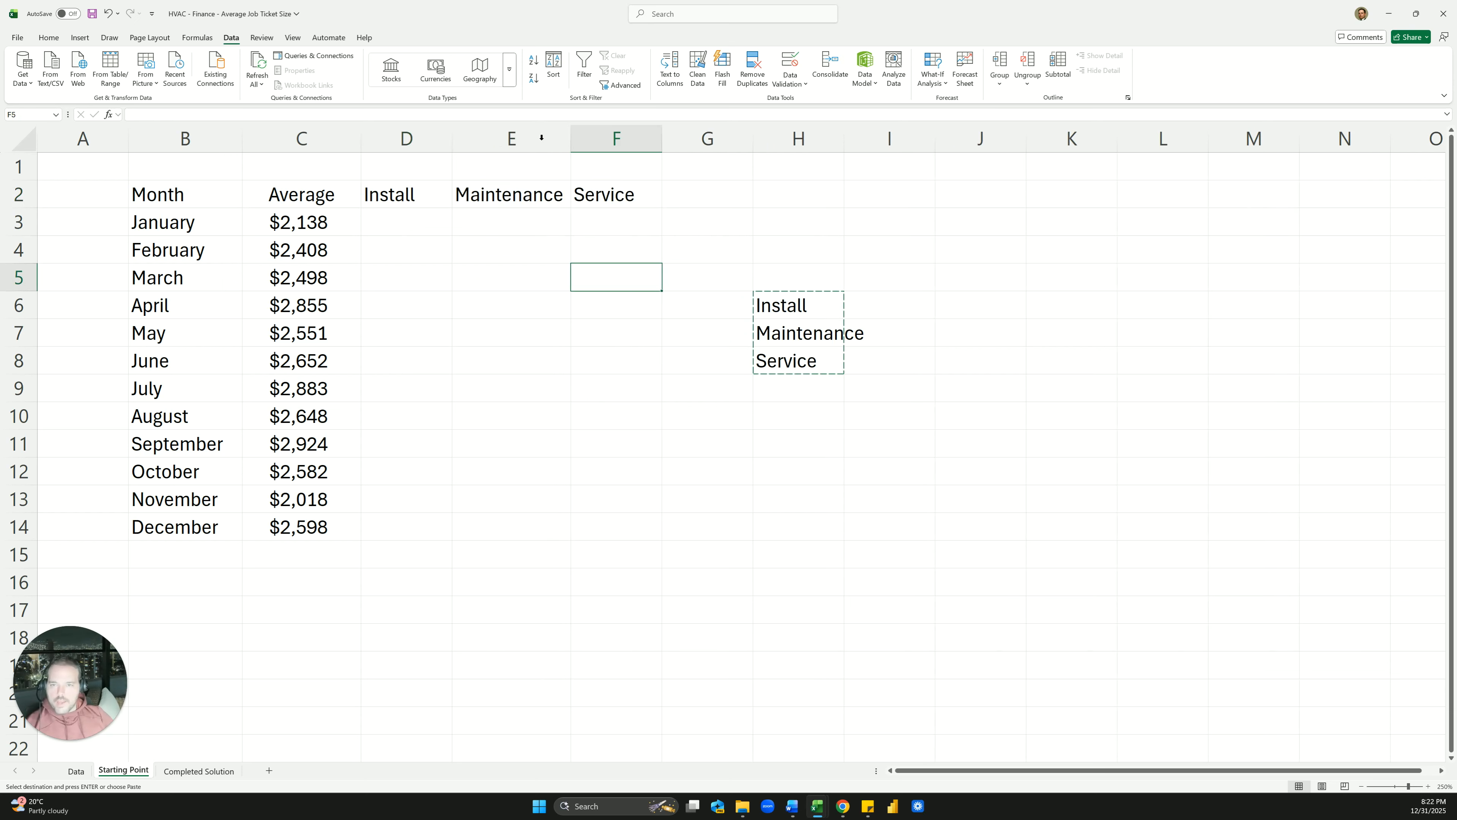
{"action": "left_click_drag", "start_coordinate": [769, 282], "coordinate": [785, 356]}
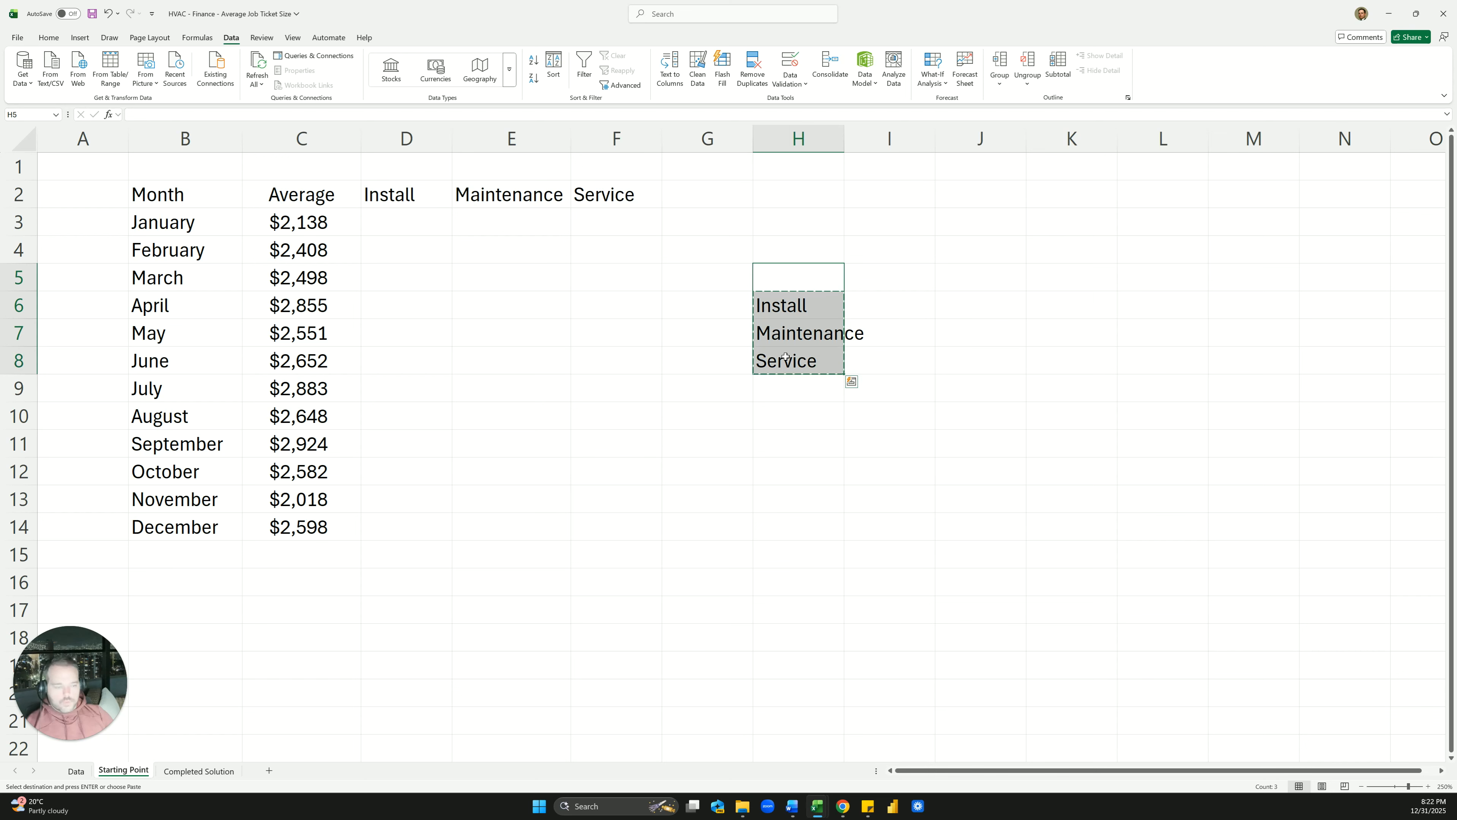
{"action": "key", "text": "Delete"}
{"action": "left_click", "coordinate": [785, 356]}
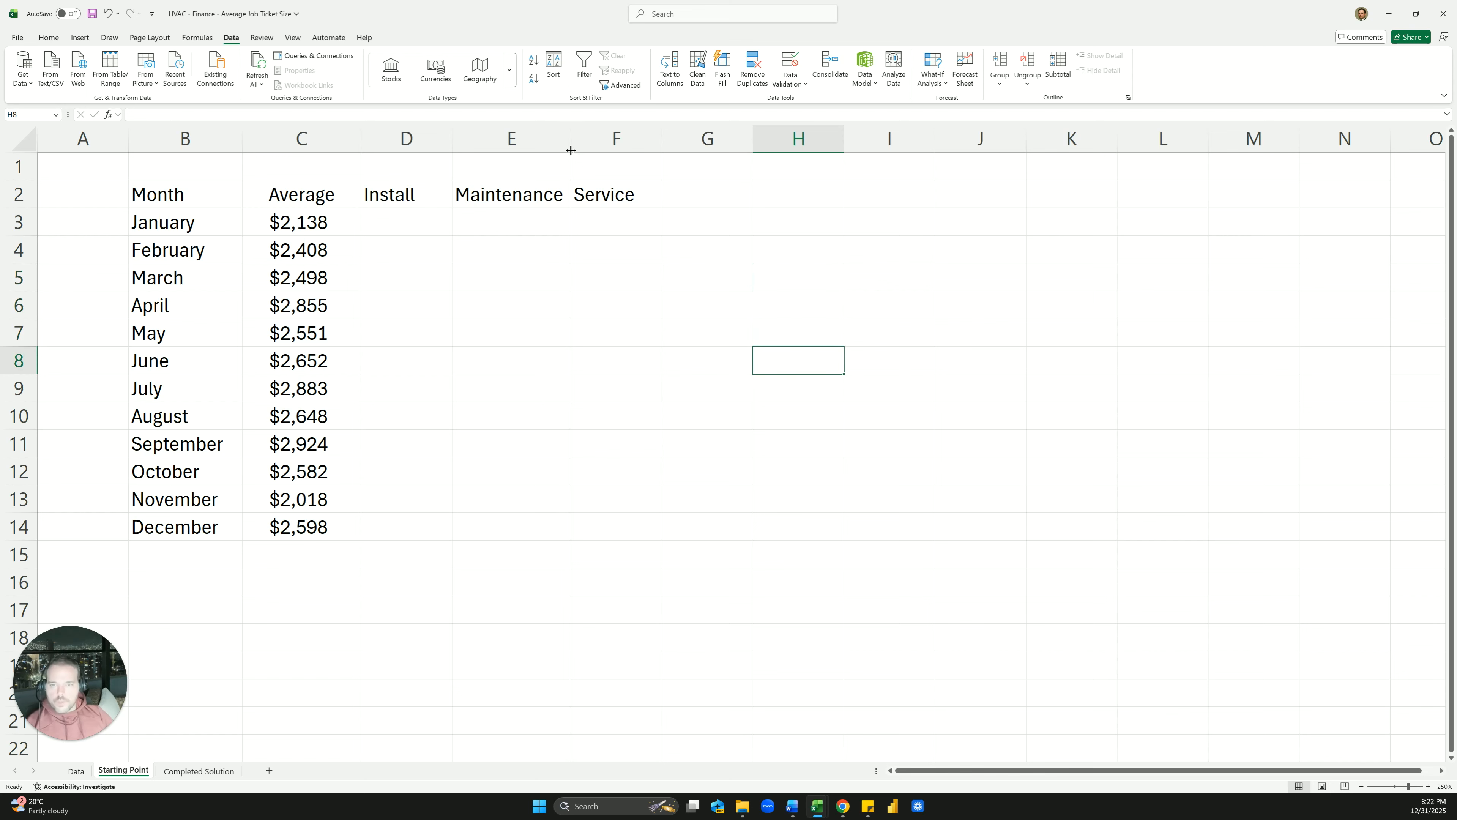
{"action": "left_click_drag", "start_coordinate": [571, 150], "coordinate": [405, 137]}
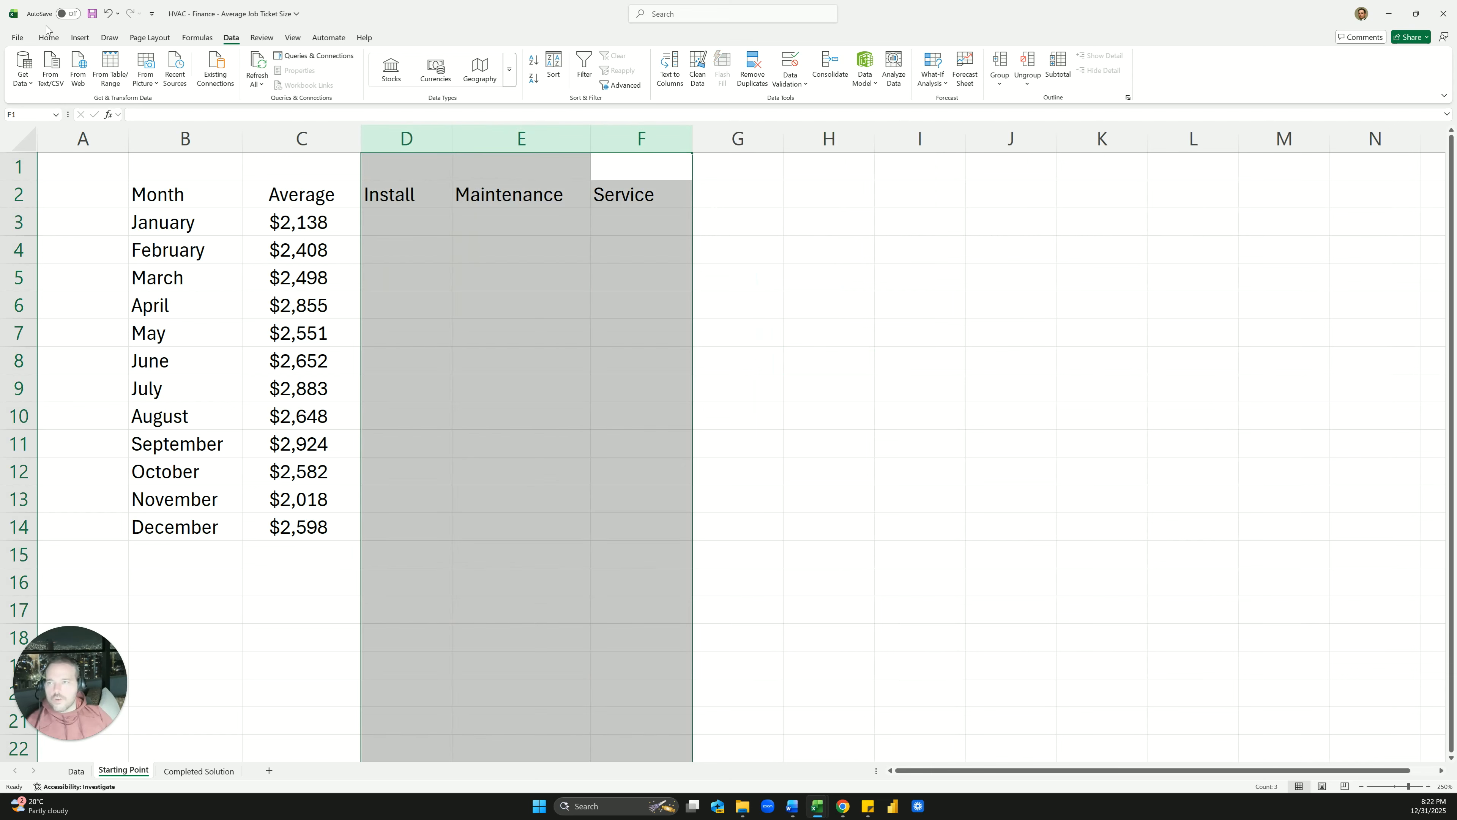
{"action": "left_click", "coordinate": [48, 38]}
Centre the Install, Maintenance and Service headers and start an AVERAGEIFS formula in D3
{"action": "left_click", "coordinate": [265, 79]}
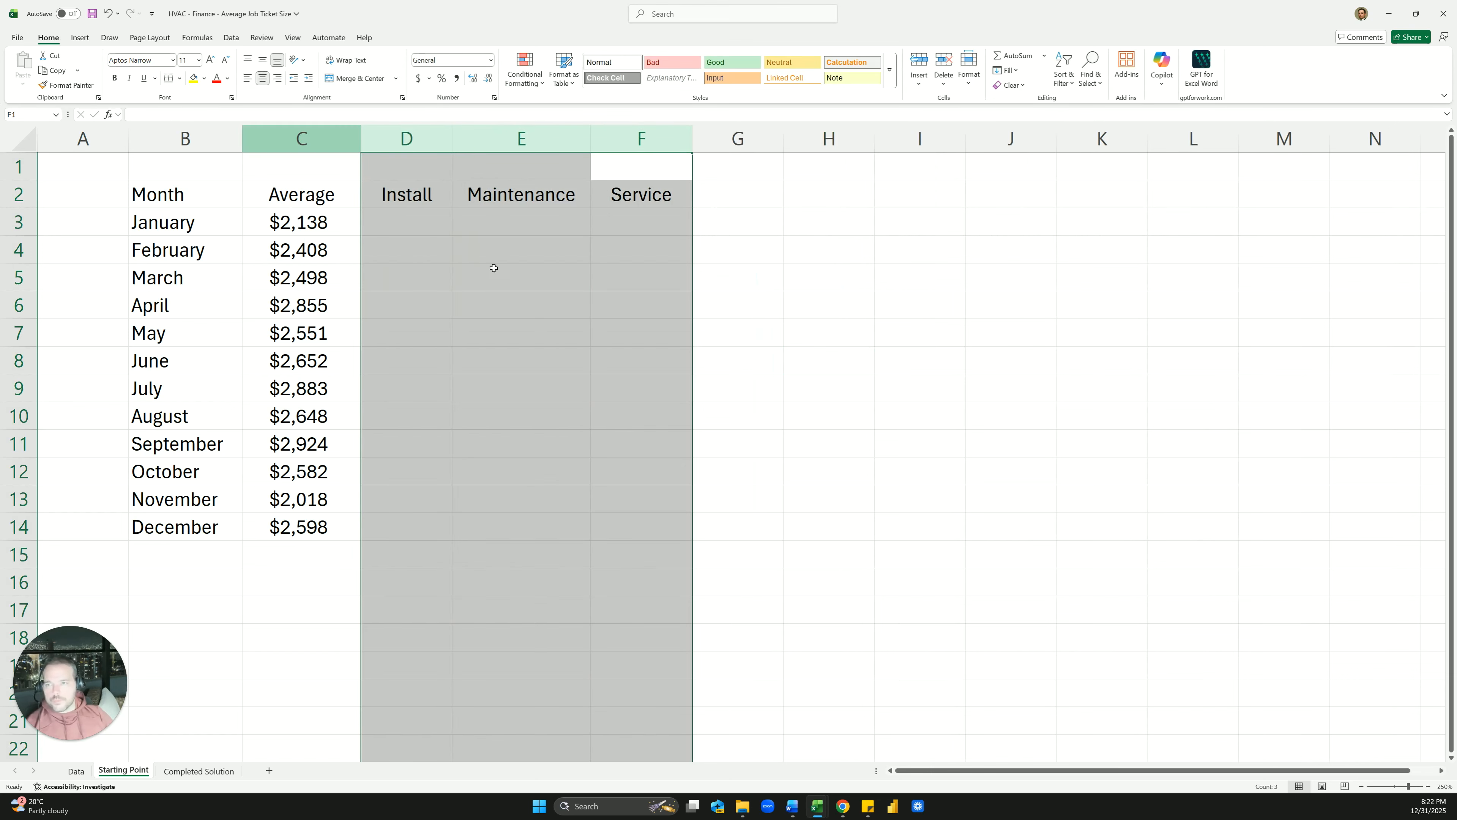
{"action": "left_click", "coordinate": [511, 275]}
{"action": "left_click", "coordinate": [428, 229]}
{"action": "type", "text": "=aver"}
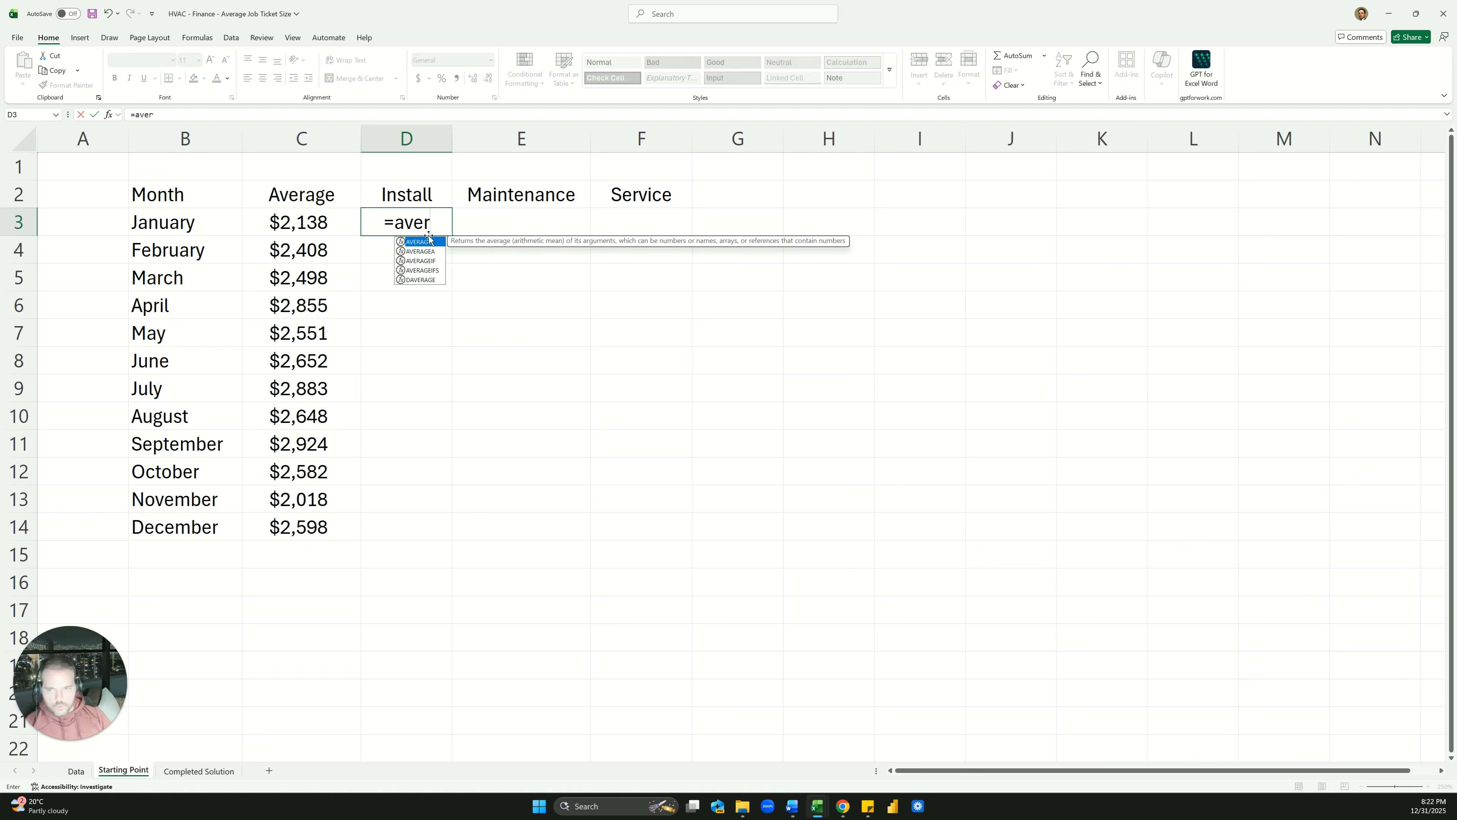
{"action": "key", "text": "Down"}
{"action": "key", "text": "Down"}
{"action": "key", "text": "Down"}
{"action": "key", "text": "Tab"}
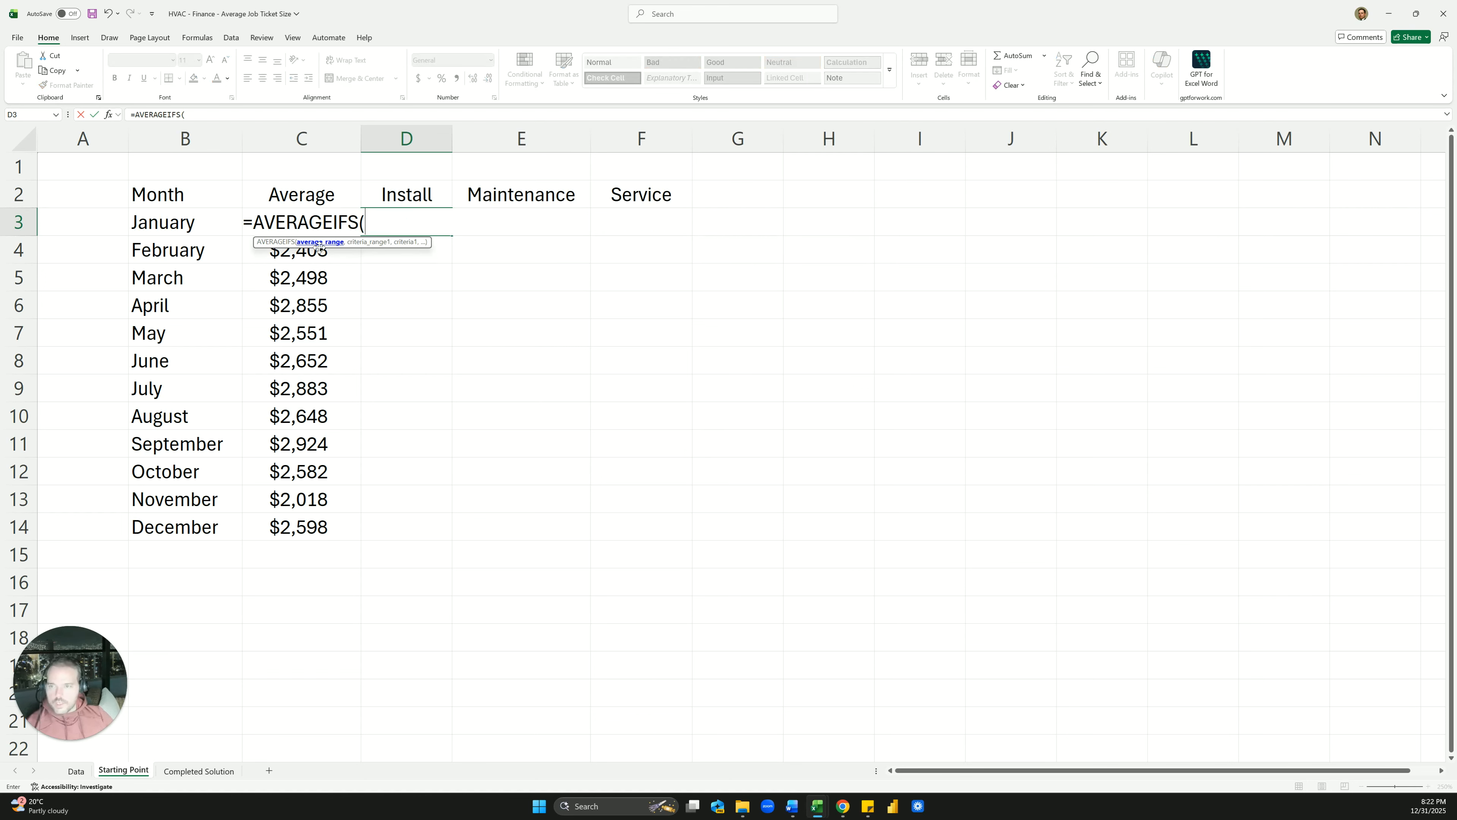
Average Data!L:L where Data!F:F matches D2, with Data!C:C as the month range
{"action": "left_click", "coordinate": [76, 771]}
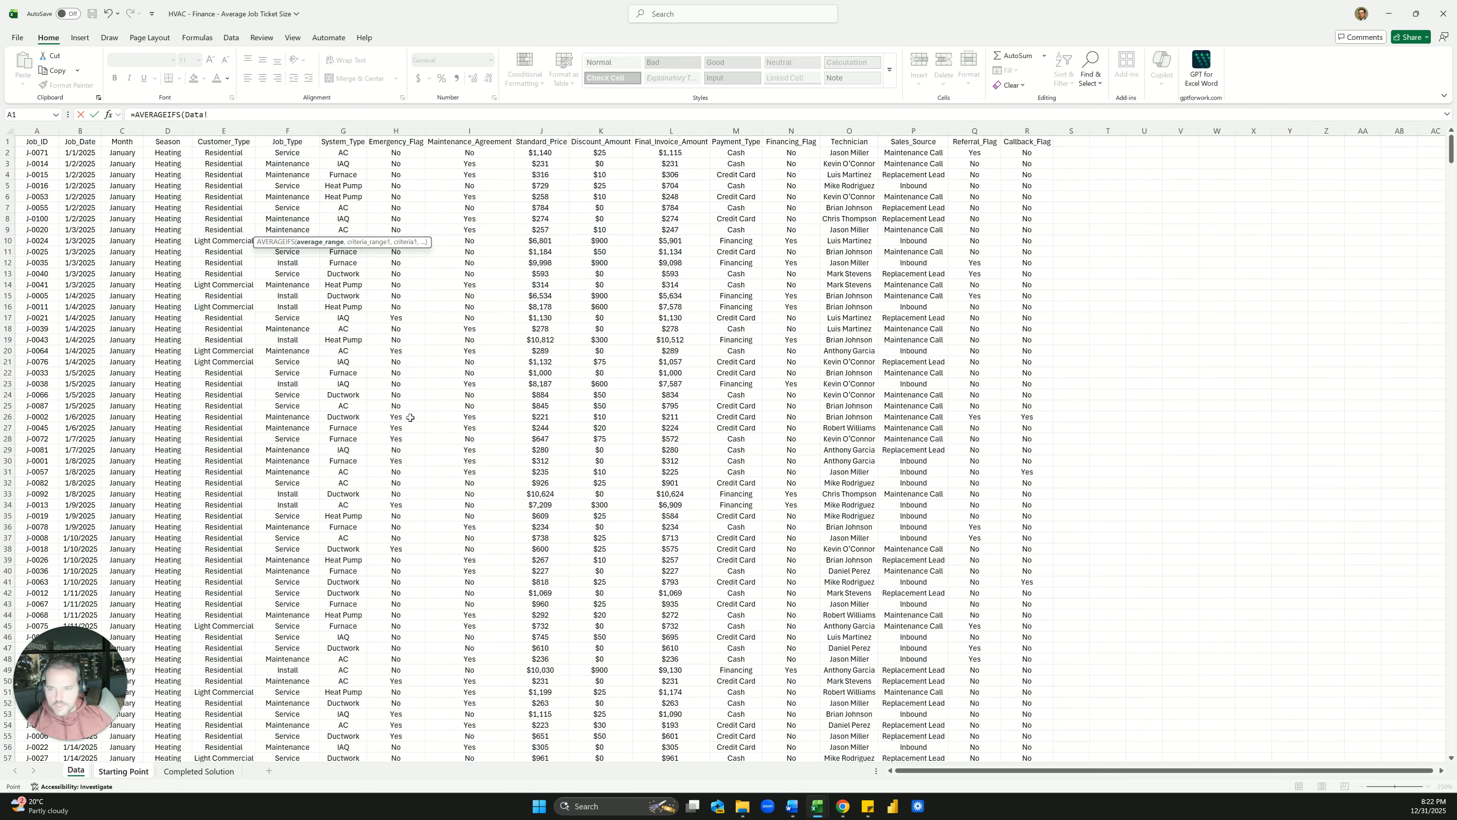
{"action": "left_click", "coordinate": [665, 131]}
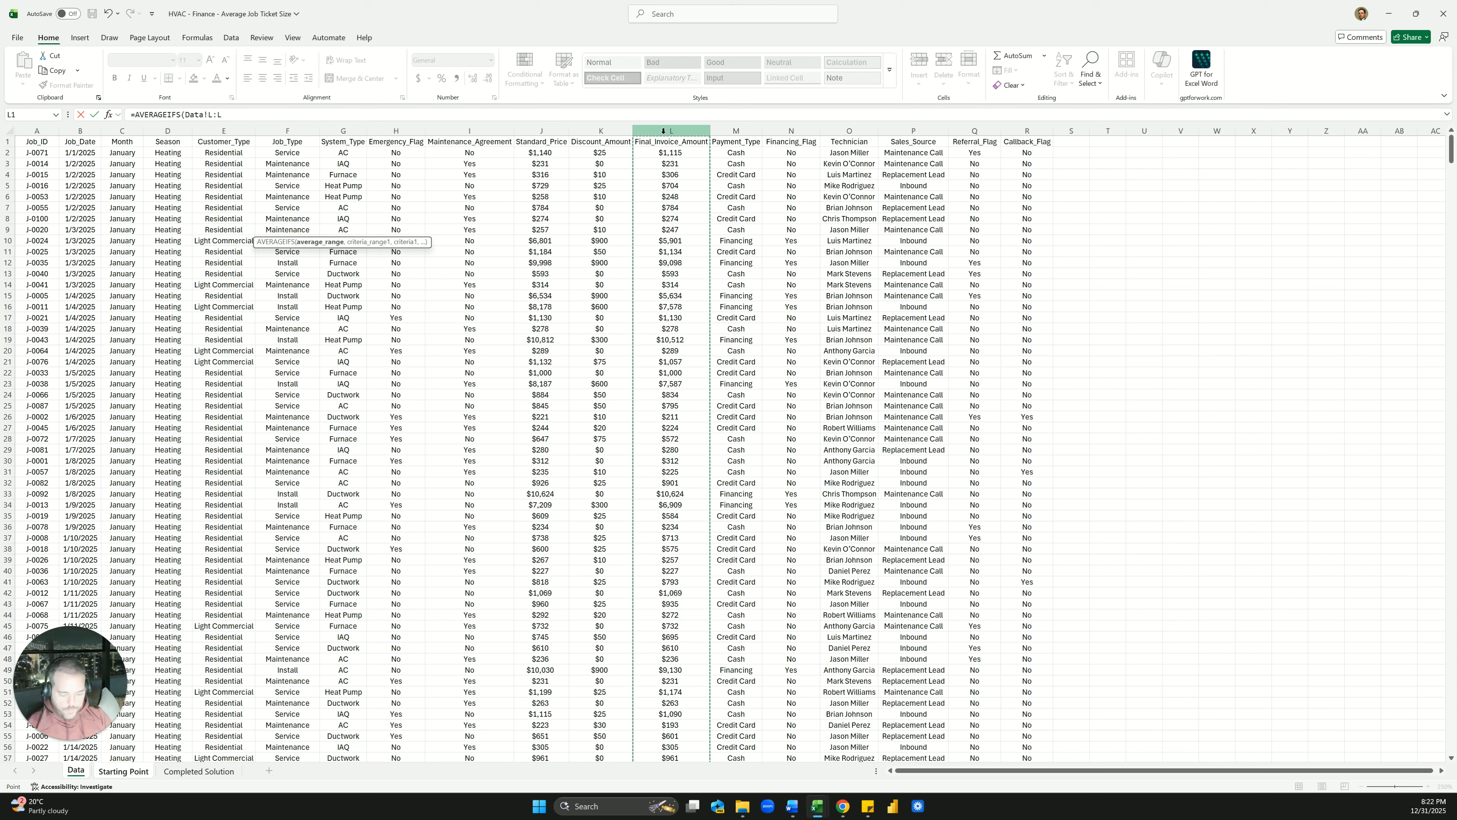
{"action": "type", "text": ","}
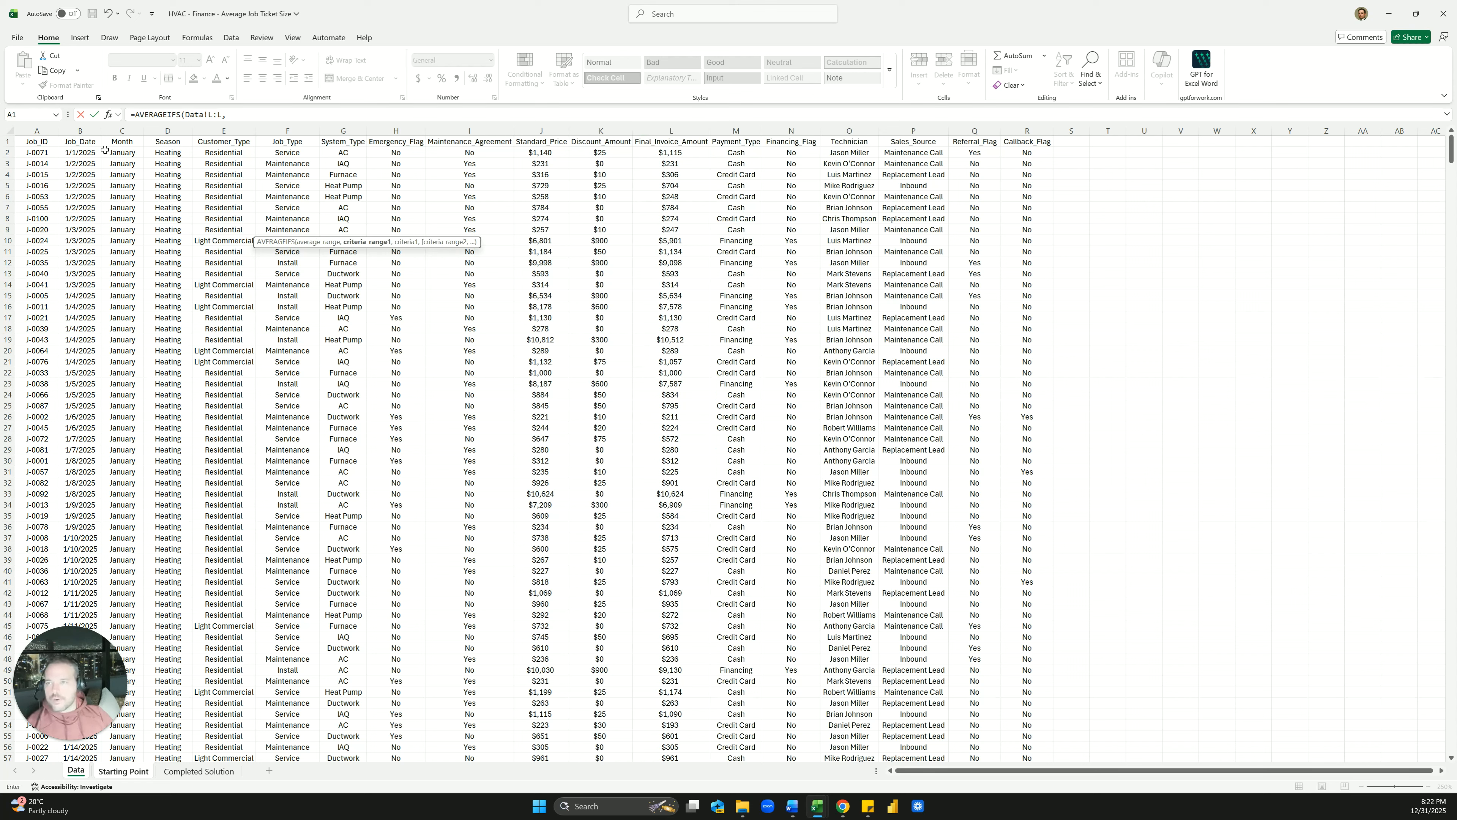
{"action": "left_click", "coordinate": [289, 126]}
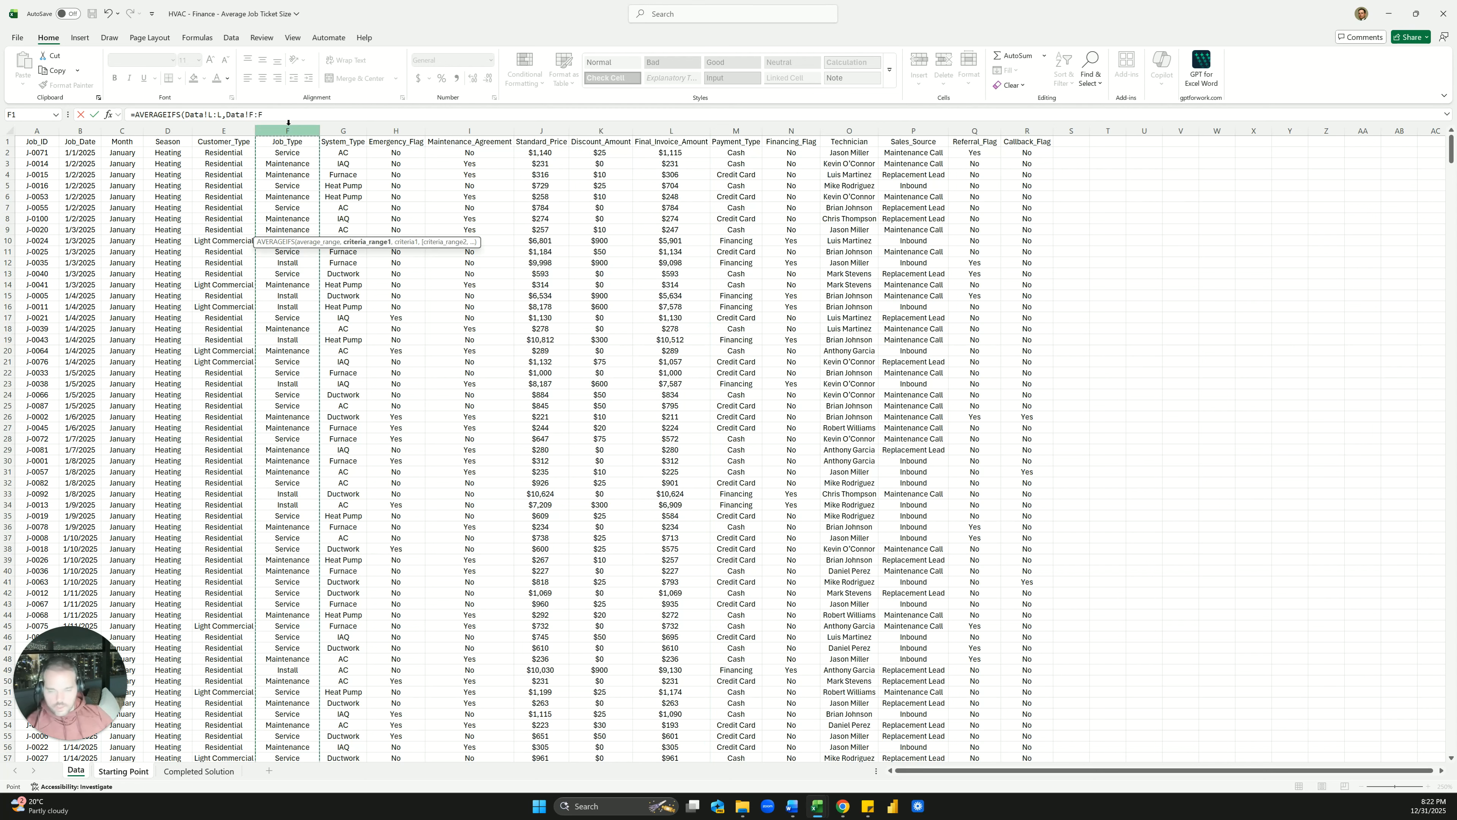
{"action": "type", "text": ","}
{"action": "left_click", "coordinate": [144, 772]}
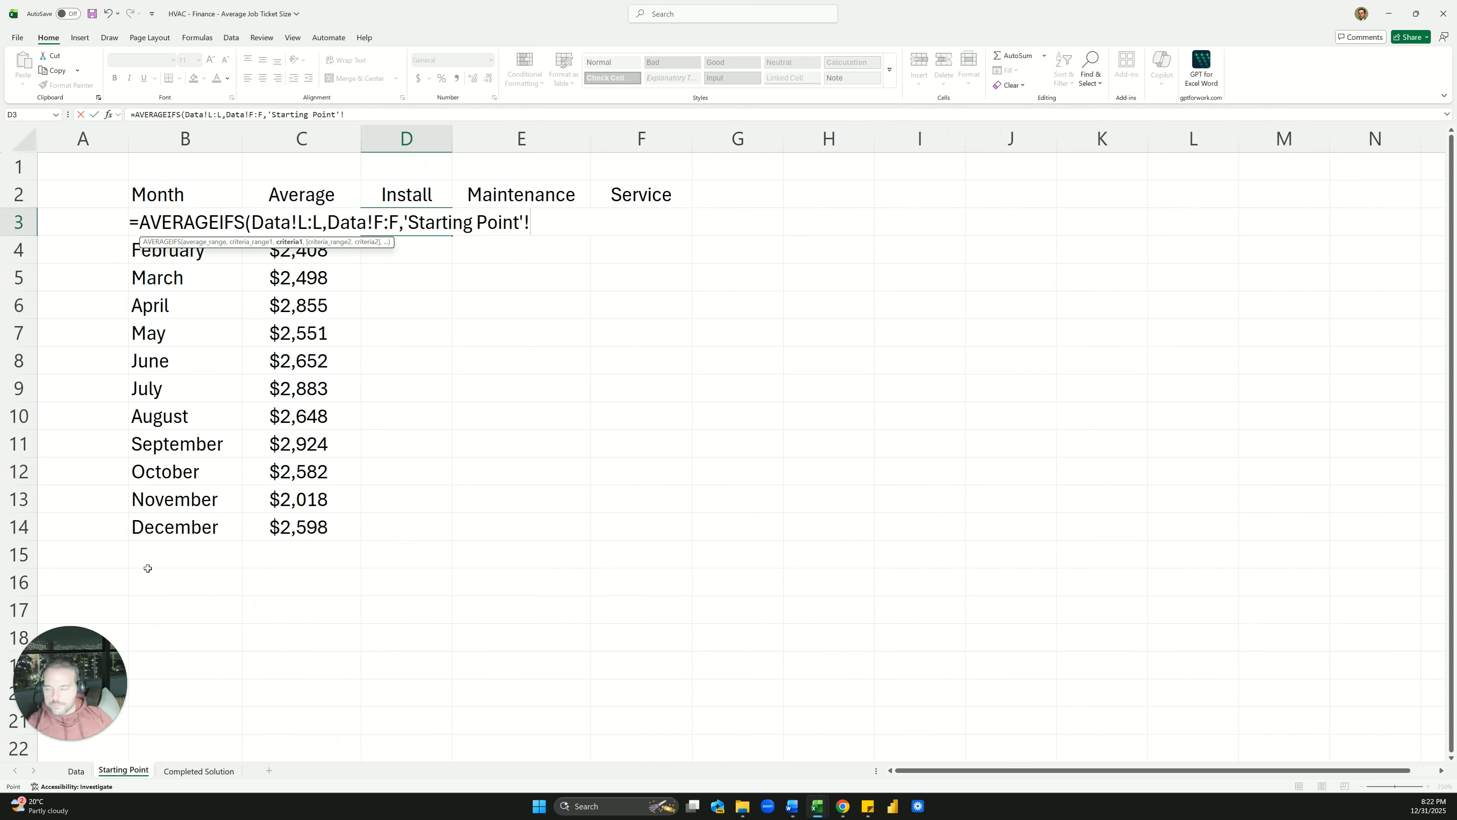
{"action": "left_click", "coordinate": [395, 196]}
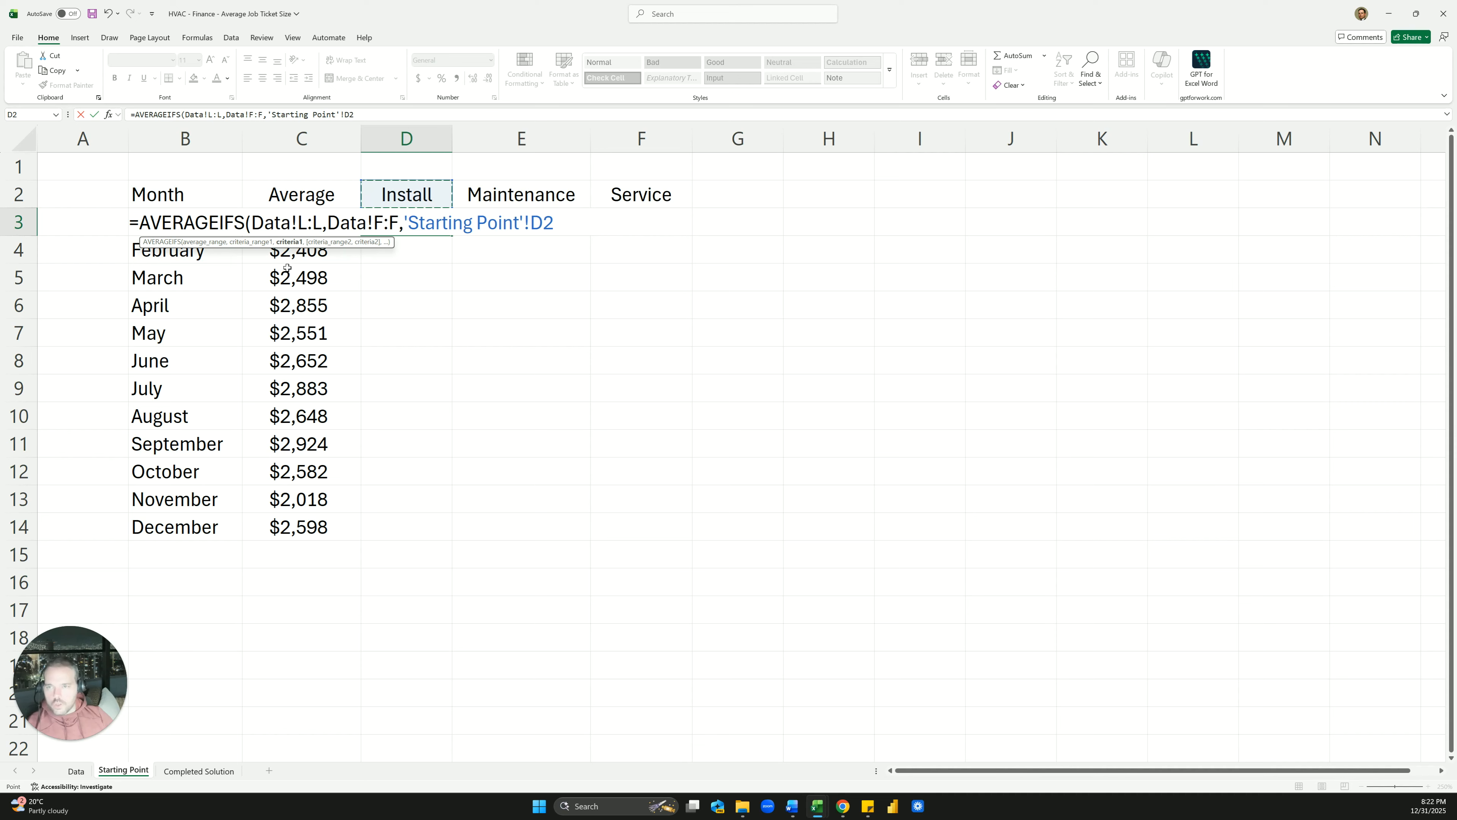
{"action": "type", "text": ","}
{"action": "left_click", "coordinate": [76, 771]}
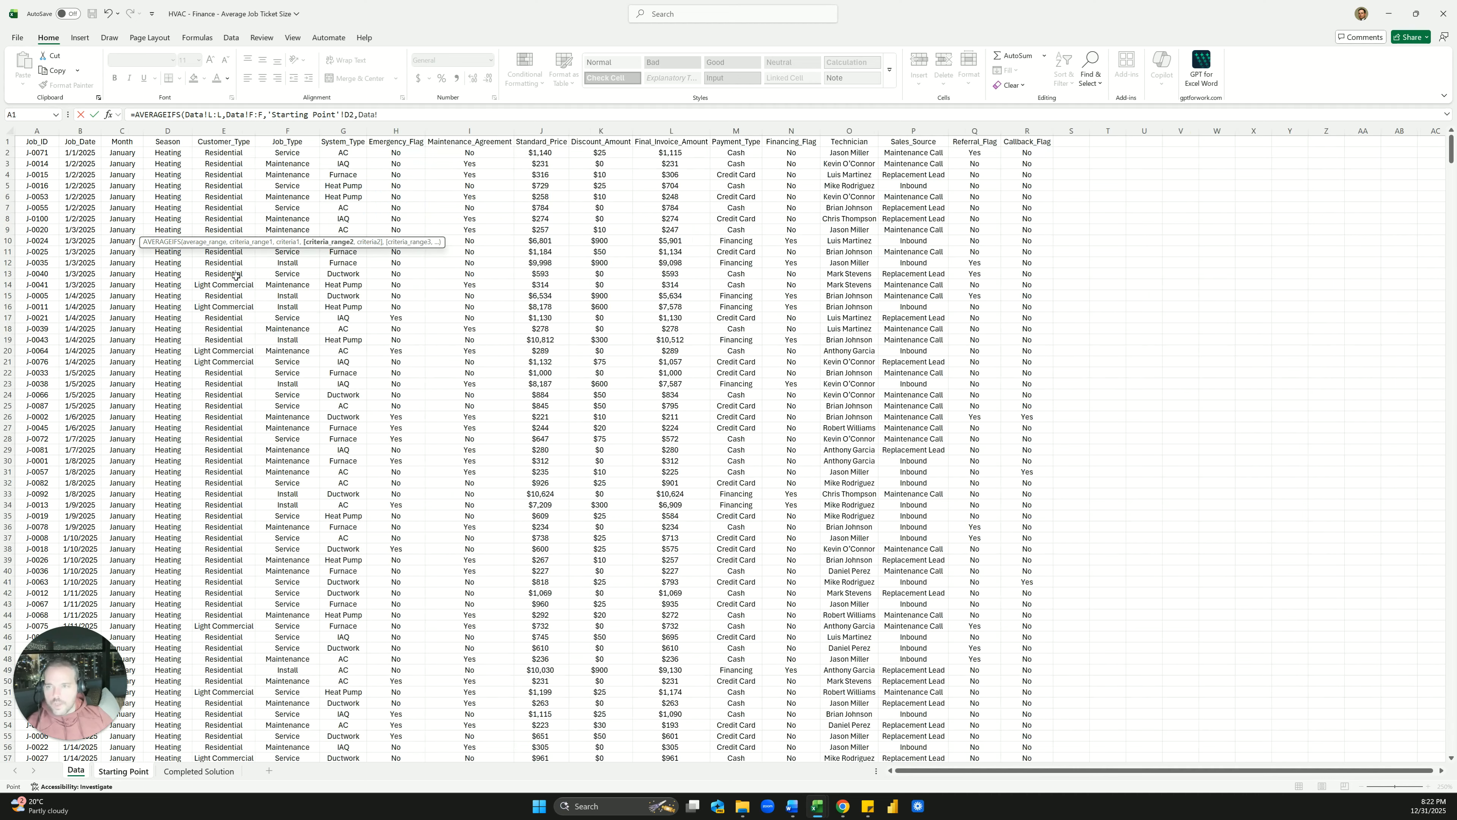
{"action": "left_click", "coordinate": [133, 133]}
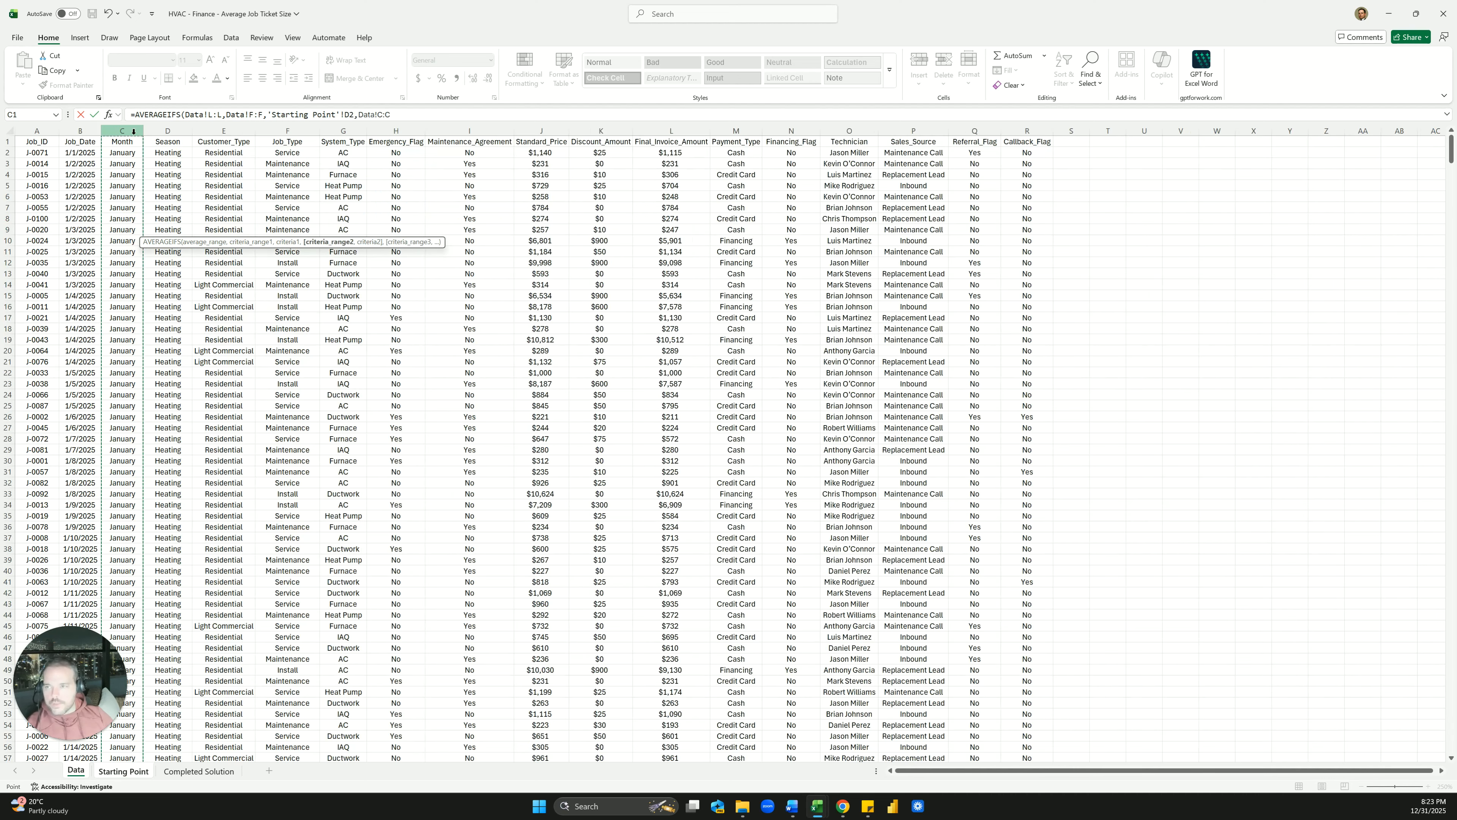
{"action": "type", "text": ","}
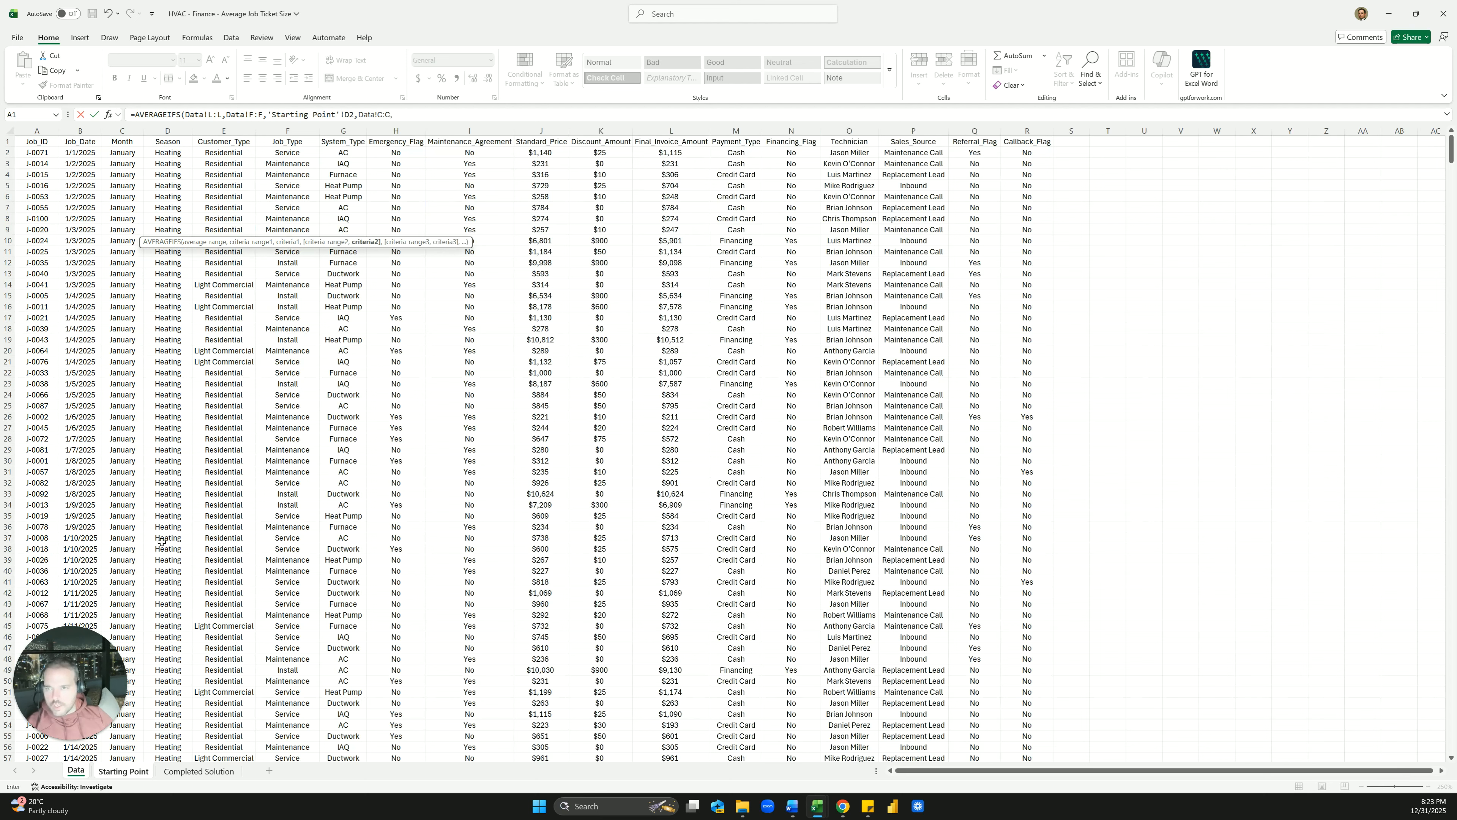
{"action": "left_click", "coordinate": [137, 771]}
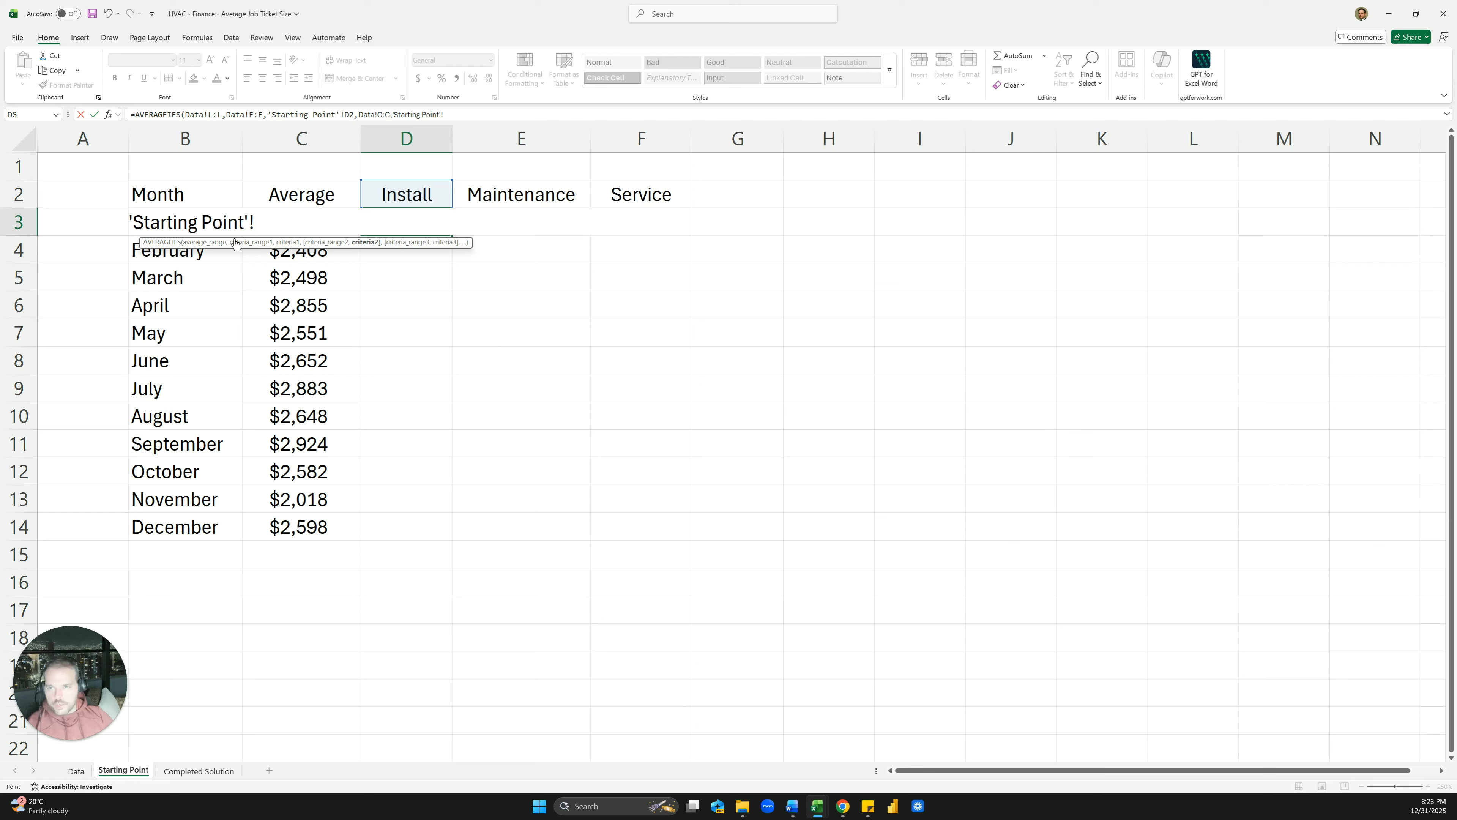
Remove the duplicated sheet references and use B3 as the month criterion, giving 8198.762
{"action": "left_click", "coordinate": [190, 222]}
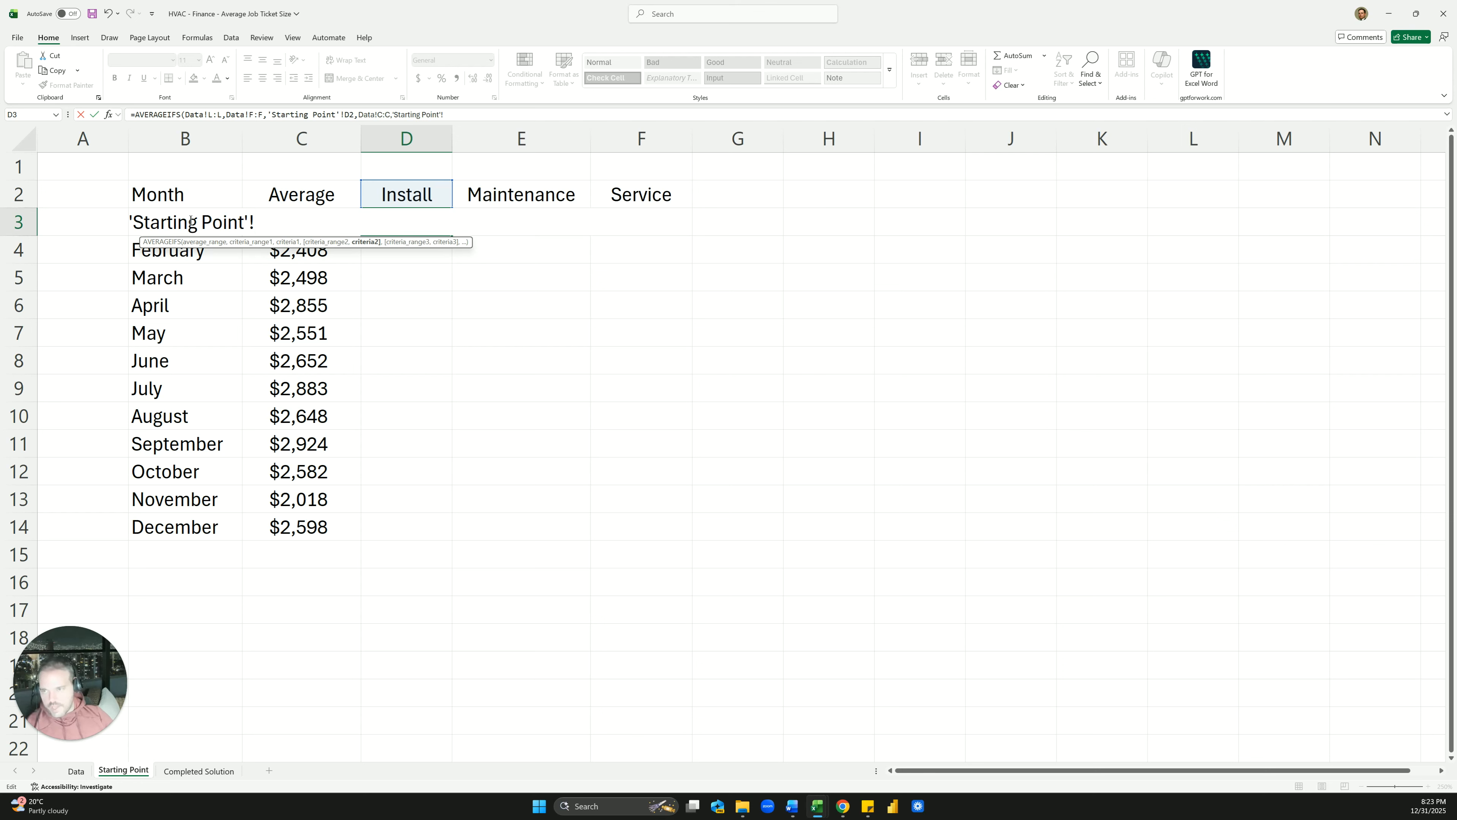
{"action": "left_click", "coordinate": [460, 114]}
{"action": "left_click", "coordinate": [171, 344]}
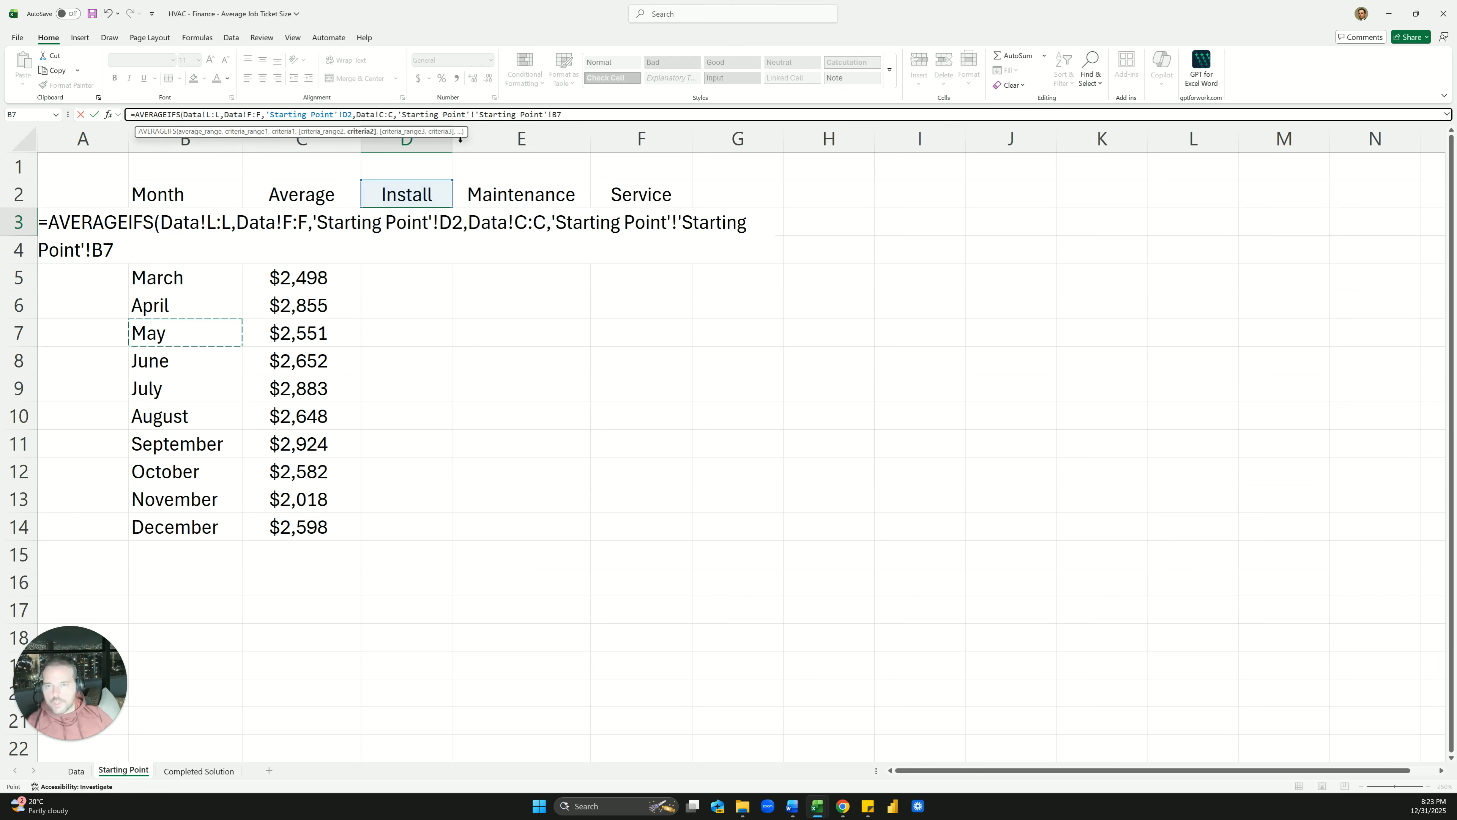
{"action": "left_click_drag", "start_coordinate": [480, 116], "coordinate": [397, 116]}
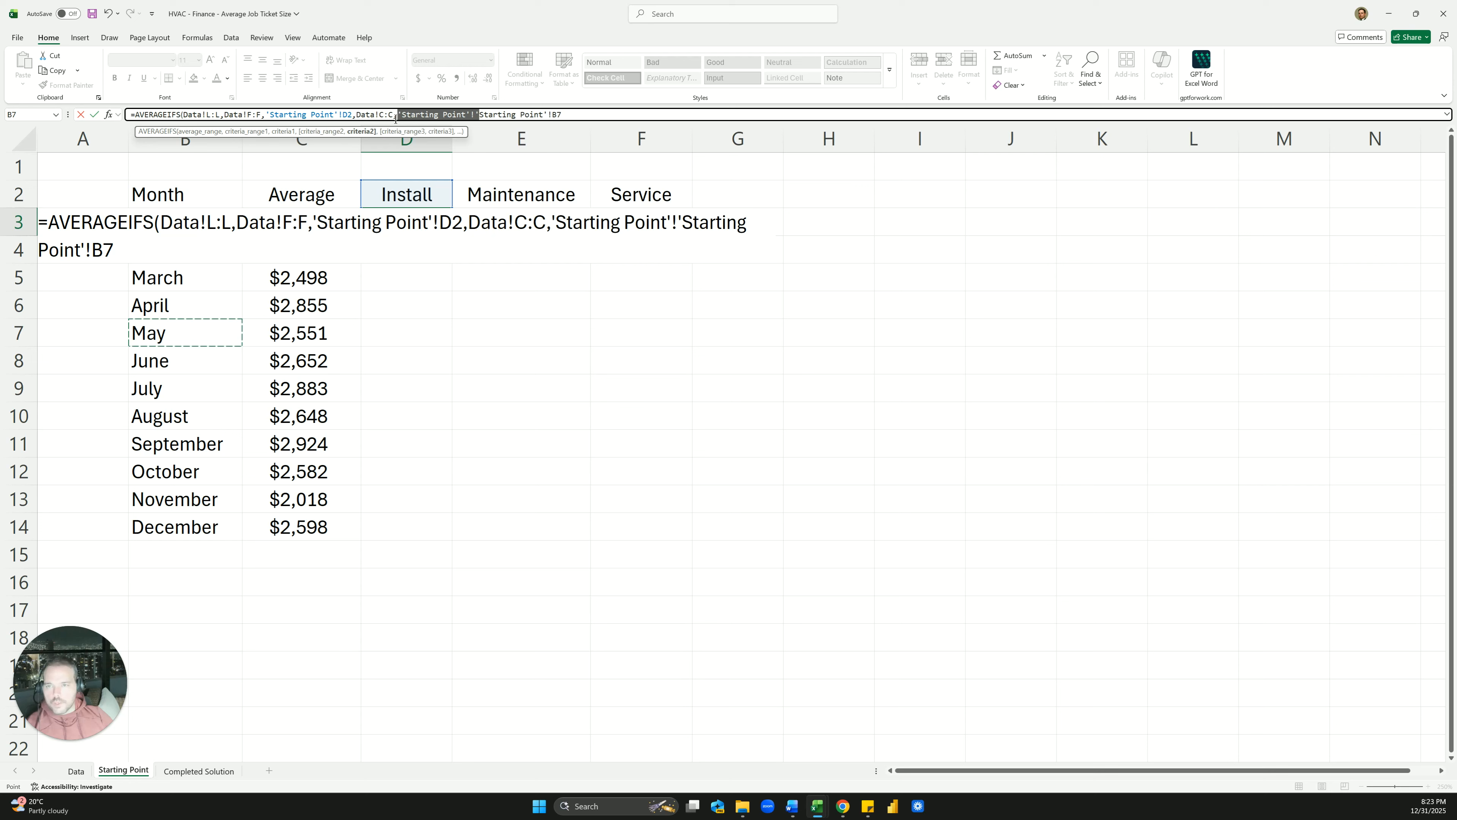
{"action": "key", "text": "BackSpace"}
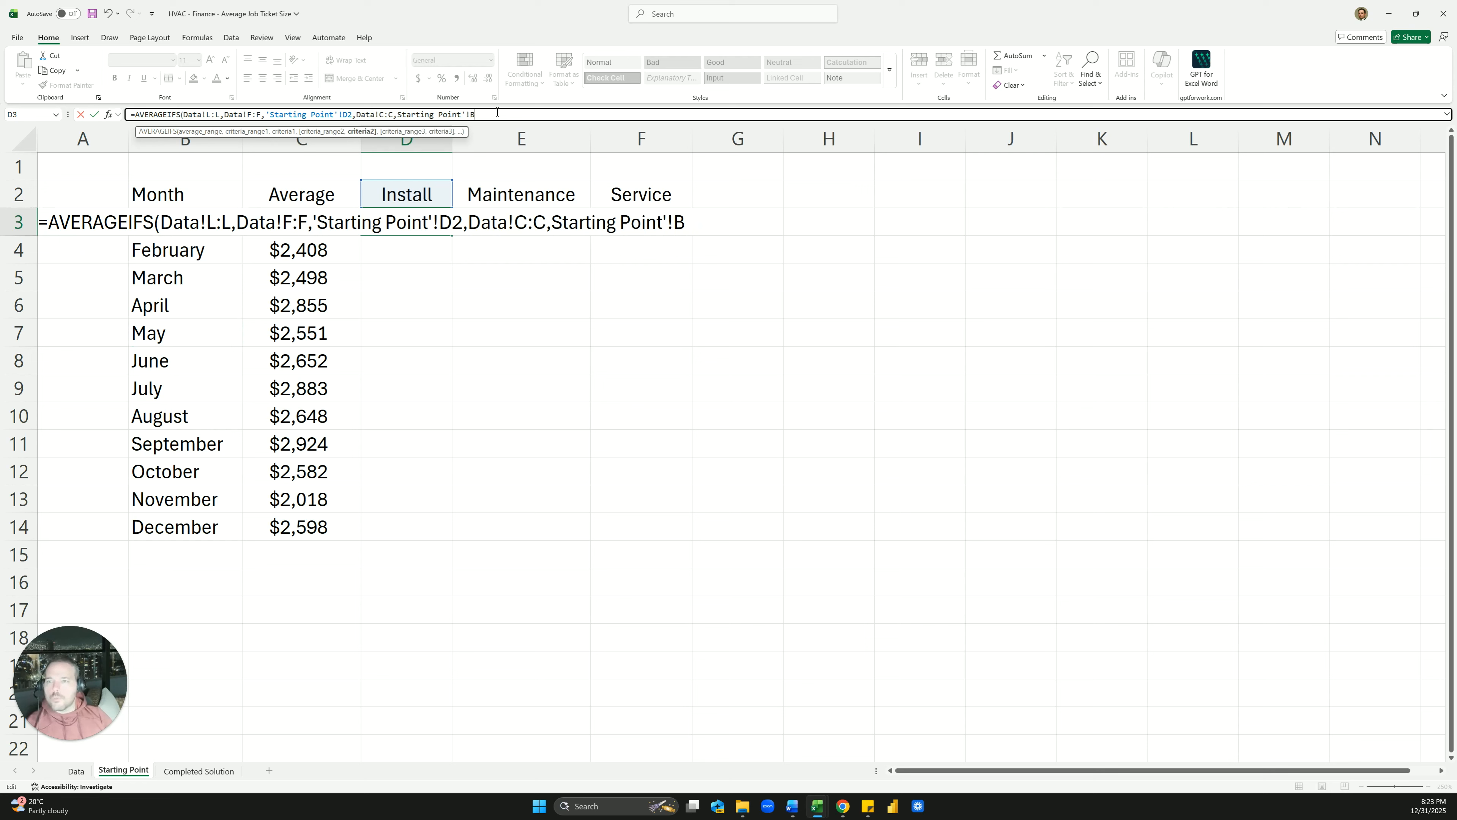
{"action": "key", "text": "Return"}
{"action": "key", "text": "Return"}
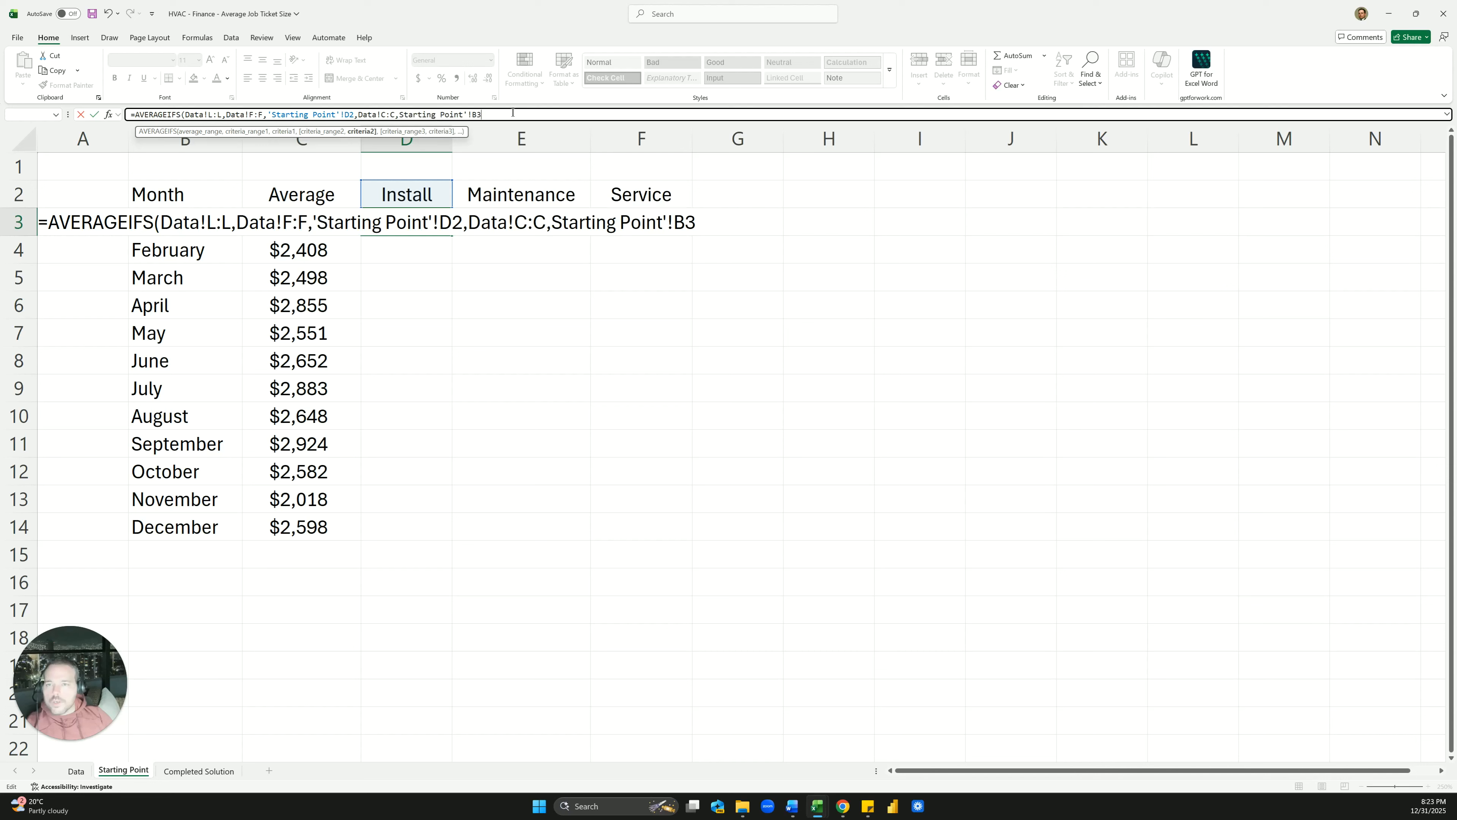
{"action": "left_click_drag", "start_coordinate": [482, 109], "coordinate": [398, 109]}
{"action": "key", "text": "BackSpace"}
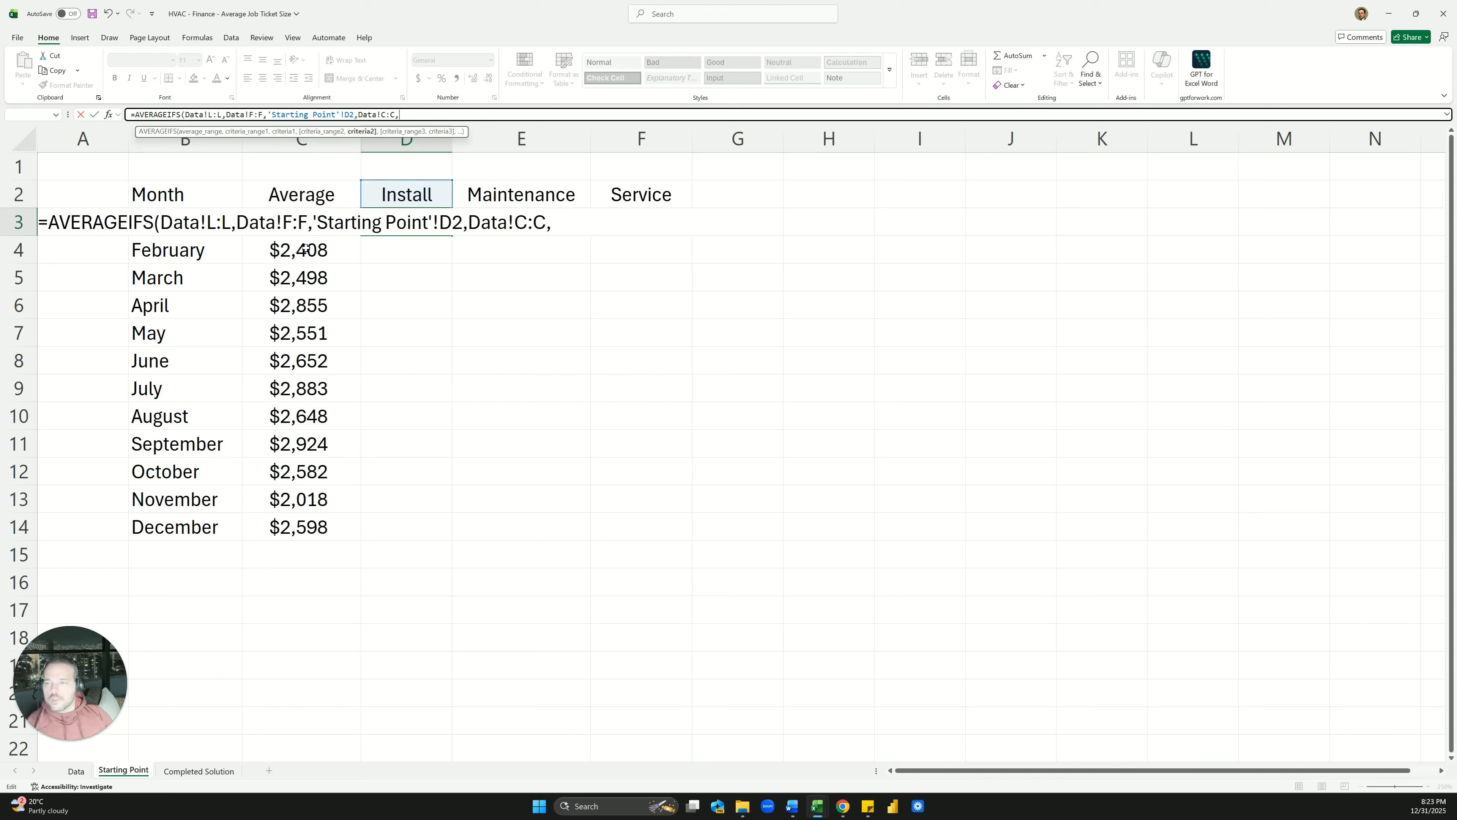
{"action": "left_click", "coordinate": [187, 254]}
{"action": "key", "text": "Up"}
{"action": "key", "text": "Return"}
{"action": "key", "text": "Up"}
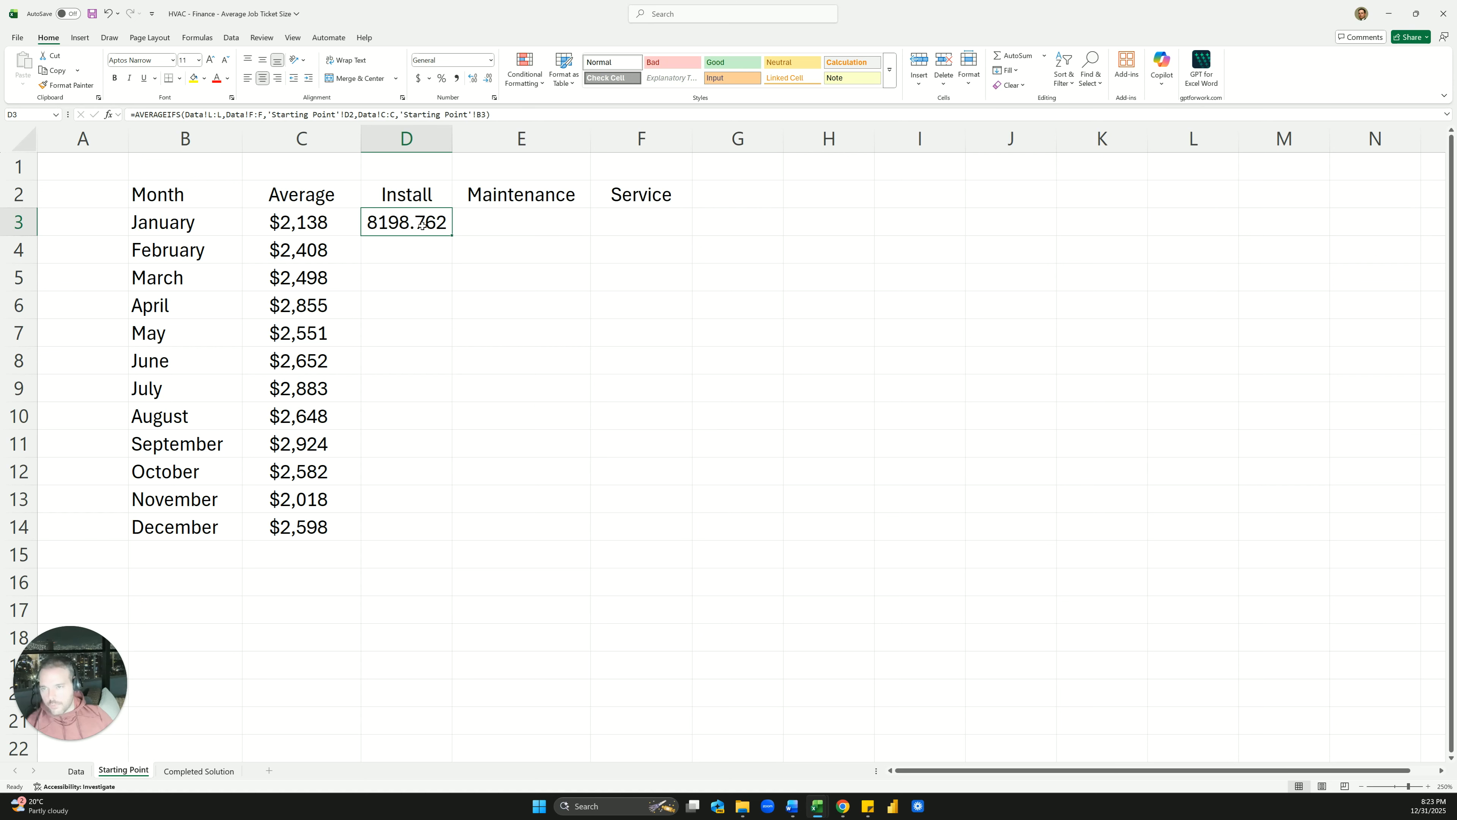
Format D3 as currency with no decimals, showing $8,199
{"action": "key", "text": "ctrl+shift+4"}
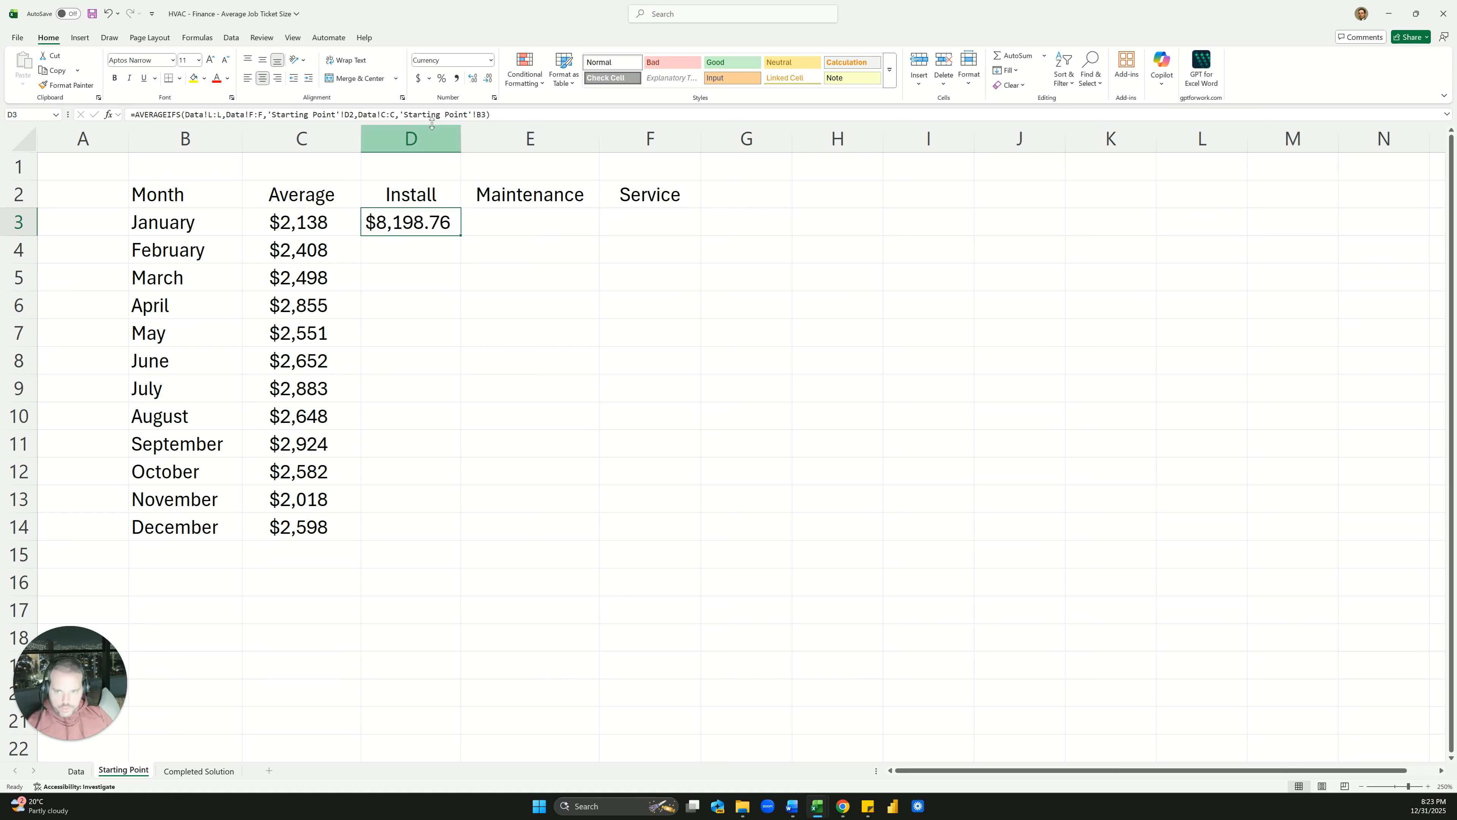
{"action": "left_click", "coordinate": [490, 79]}
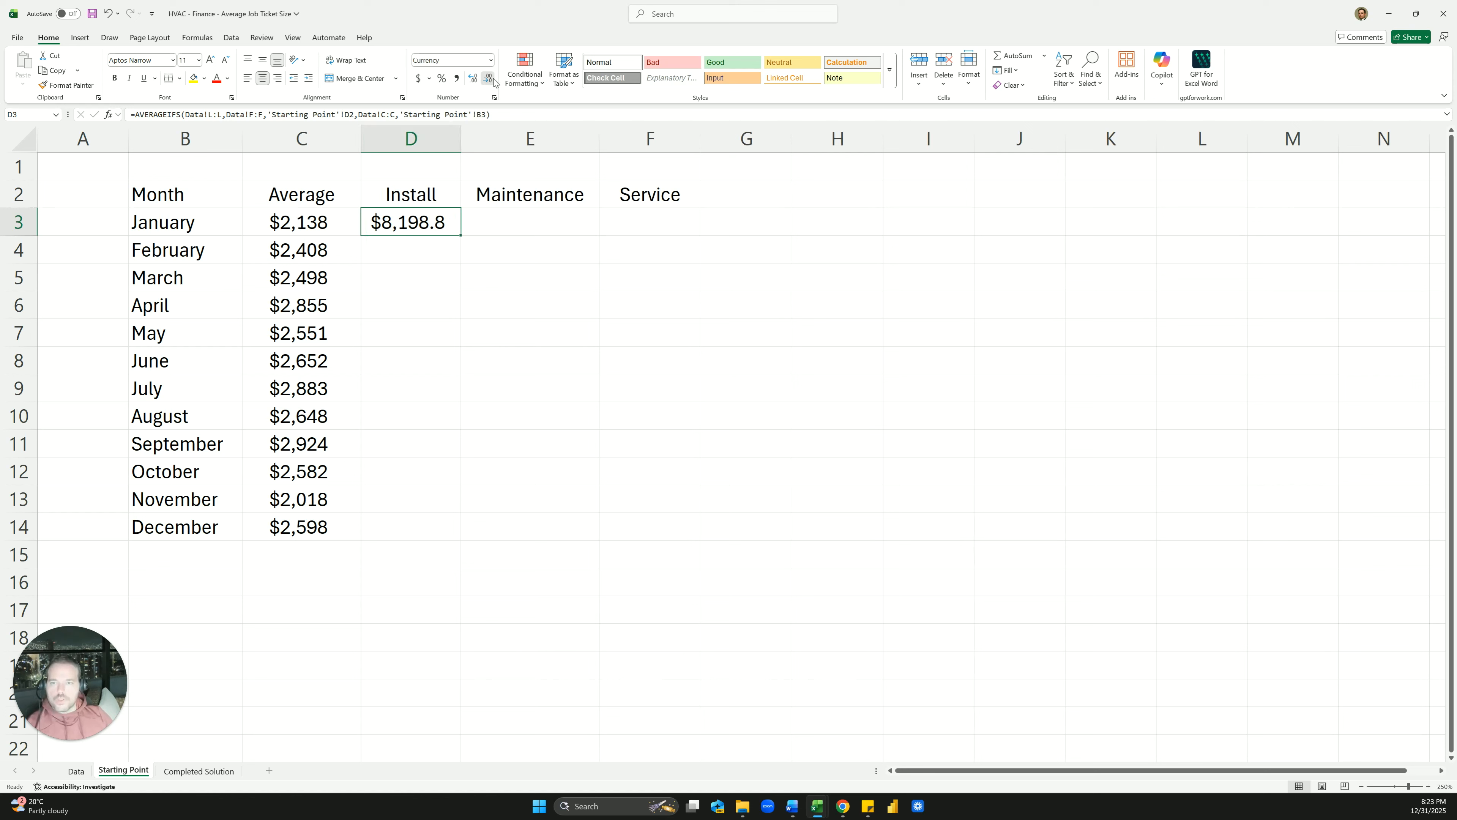
{"action": "left_click", "coordinate": [490, 80]}
{"action": "left_click", "coordinate": [537, 221]}
Narrow column A and fill D3's formula across into E3
{"action": "left_click", "coordinate": [444, 226]}
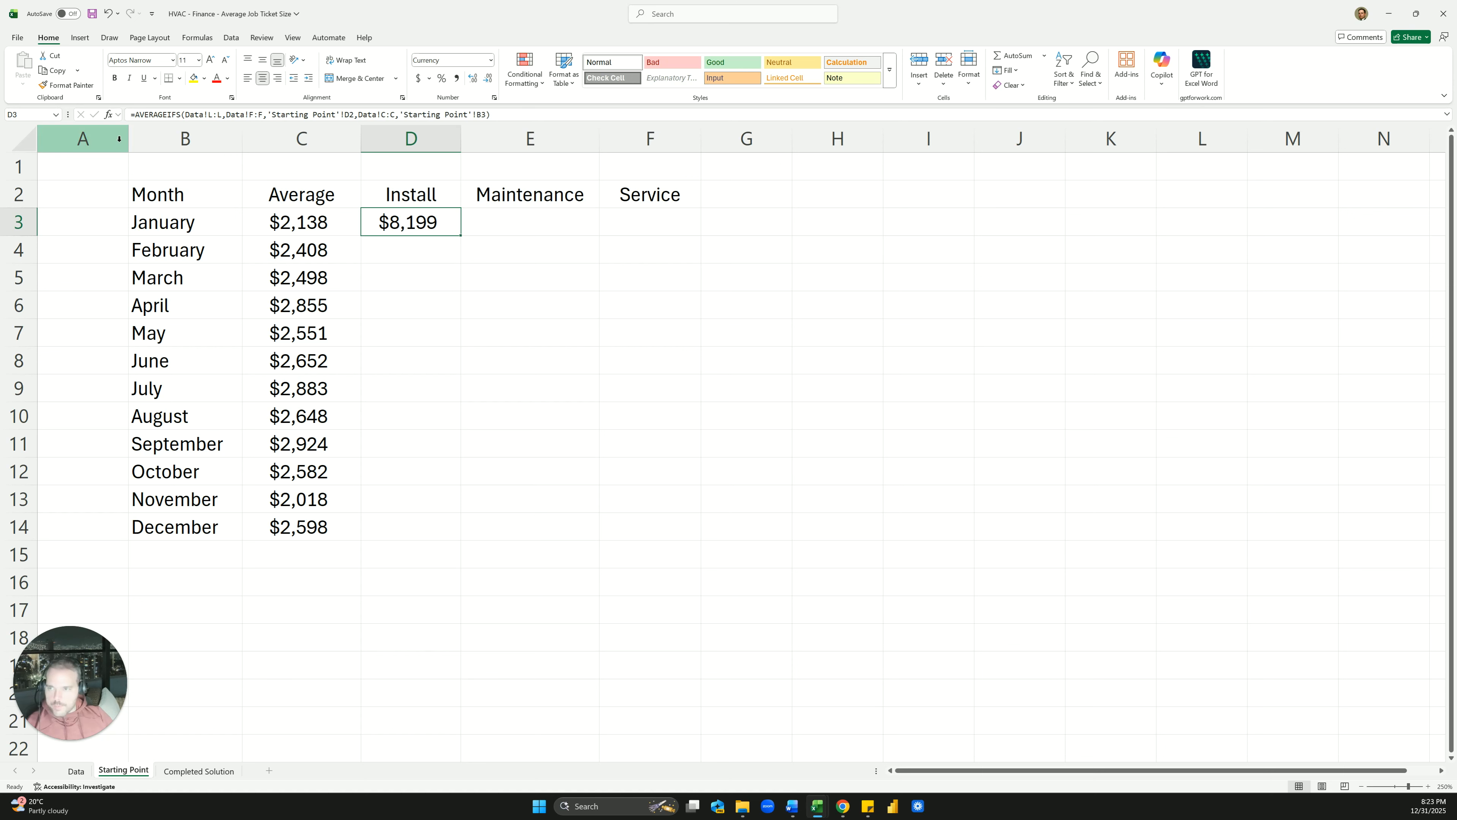
{"action": "left_click_drag", "start_coordinate": [129, 139], "coordinate": [75, 148]}
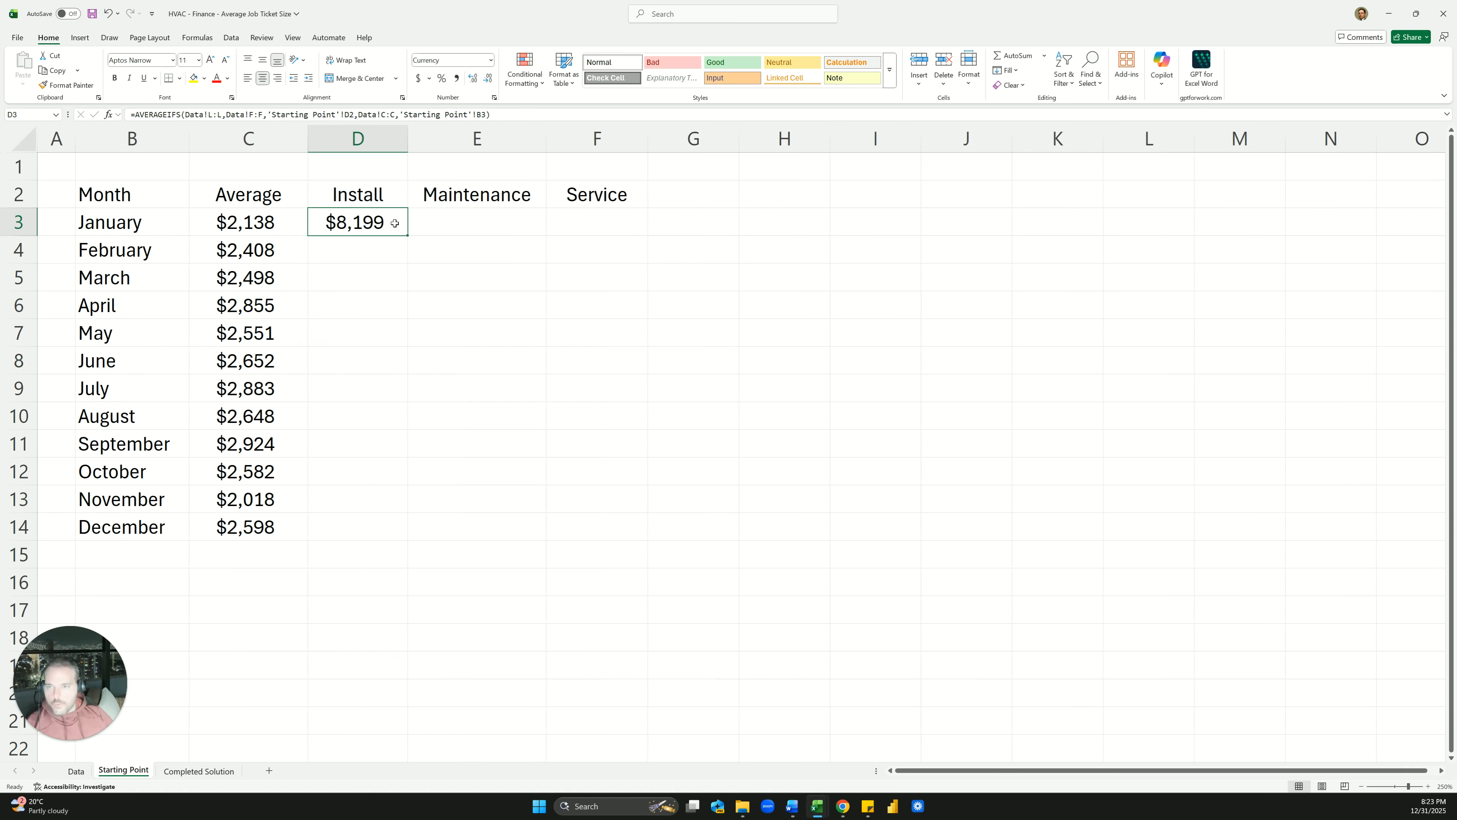
{"action": "left_click_drag", "start_coordinate": [410, 238], "coordinate": [488, 237]}
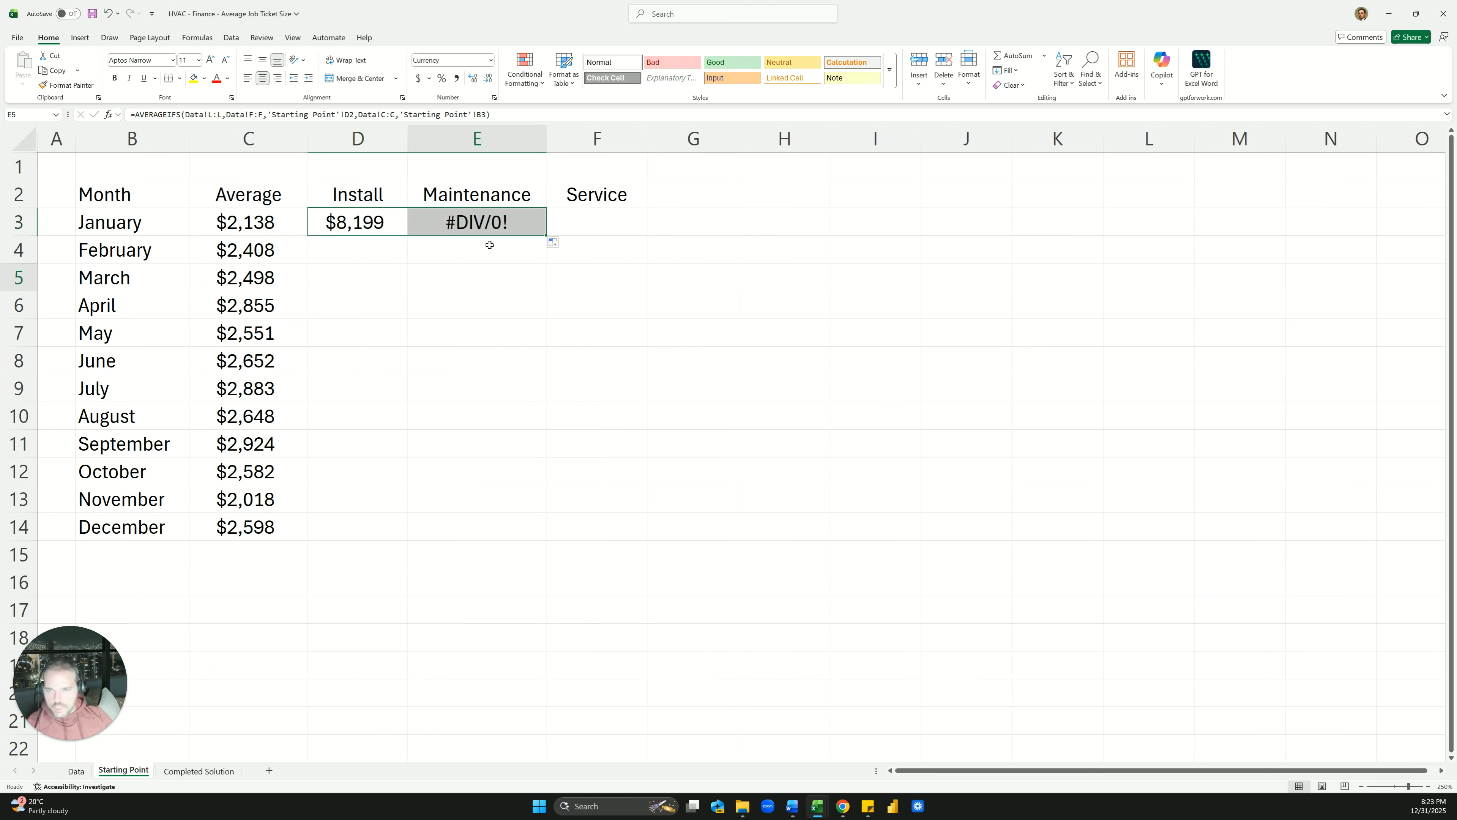
Clear the #DIV/0! formula copies from E3 and D4
{"action": "left_click", "coordinate": [431, 229]}
{"action": "left_click", "coordinate": [406, 229]}
{"action": "left_click_drag", "start_coordinate": [408, 235], "coordinate": [410, 263]}
{"action": "left_click", "coordinate": [441, 222]}
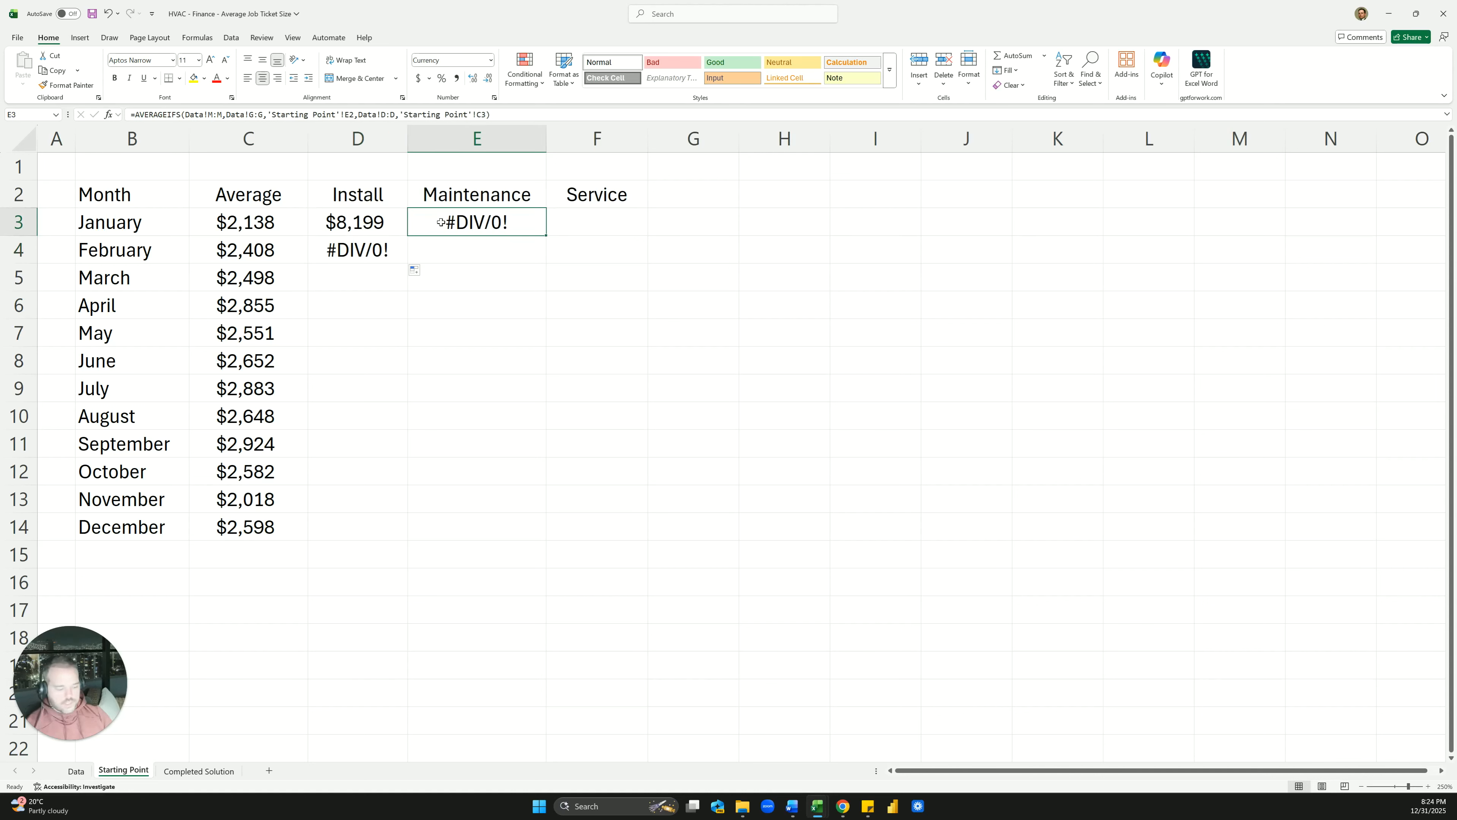
{"action": "key", "text": "Delete"}
{"action": "key", "text": "Left"}
{"action": "key", "text": "Down"}
{"action": "key", "text": "Delete"}
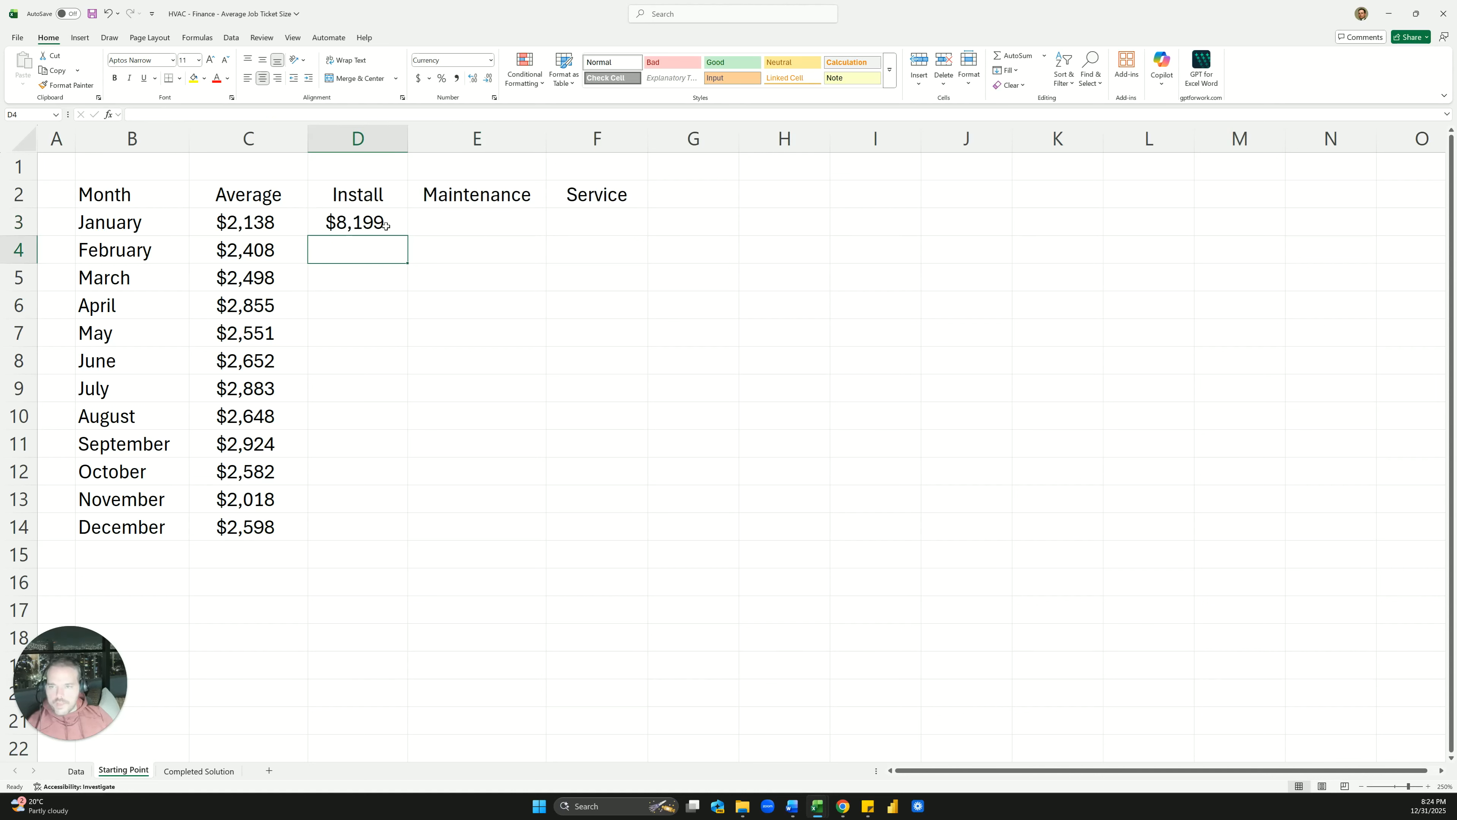
{"action": "key", "text": "Up"}
Fill D3 down into D4, inspect the copied formula, then clear D4 again
{"action": "left_click_drag", "start_coordinate": [410, 234], "coordinate": [409, 266]}
{"action": "left_click", "coordinate": [365, 228]}
{"action": "double_click", "coordinate": [365, 228]}
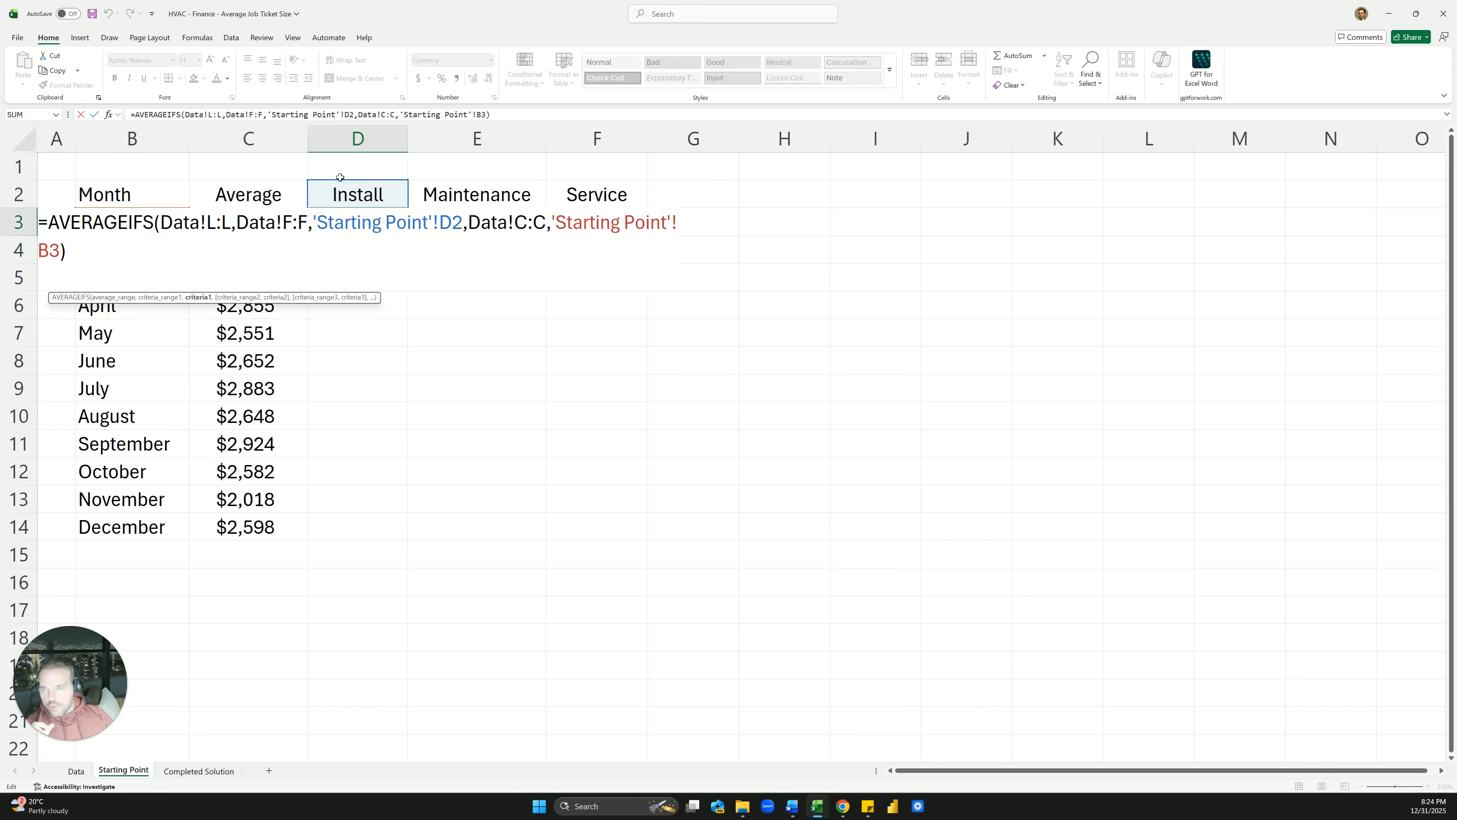
{"action": "key", "text": "Return"}
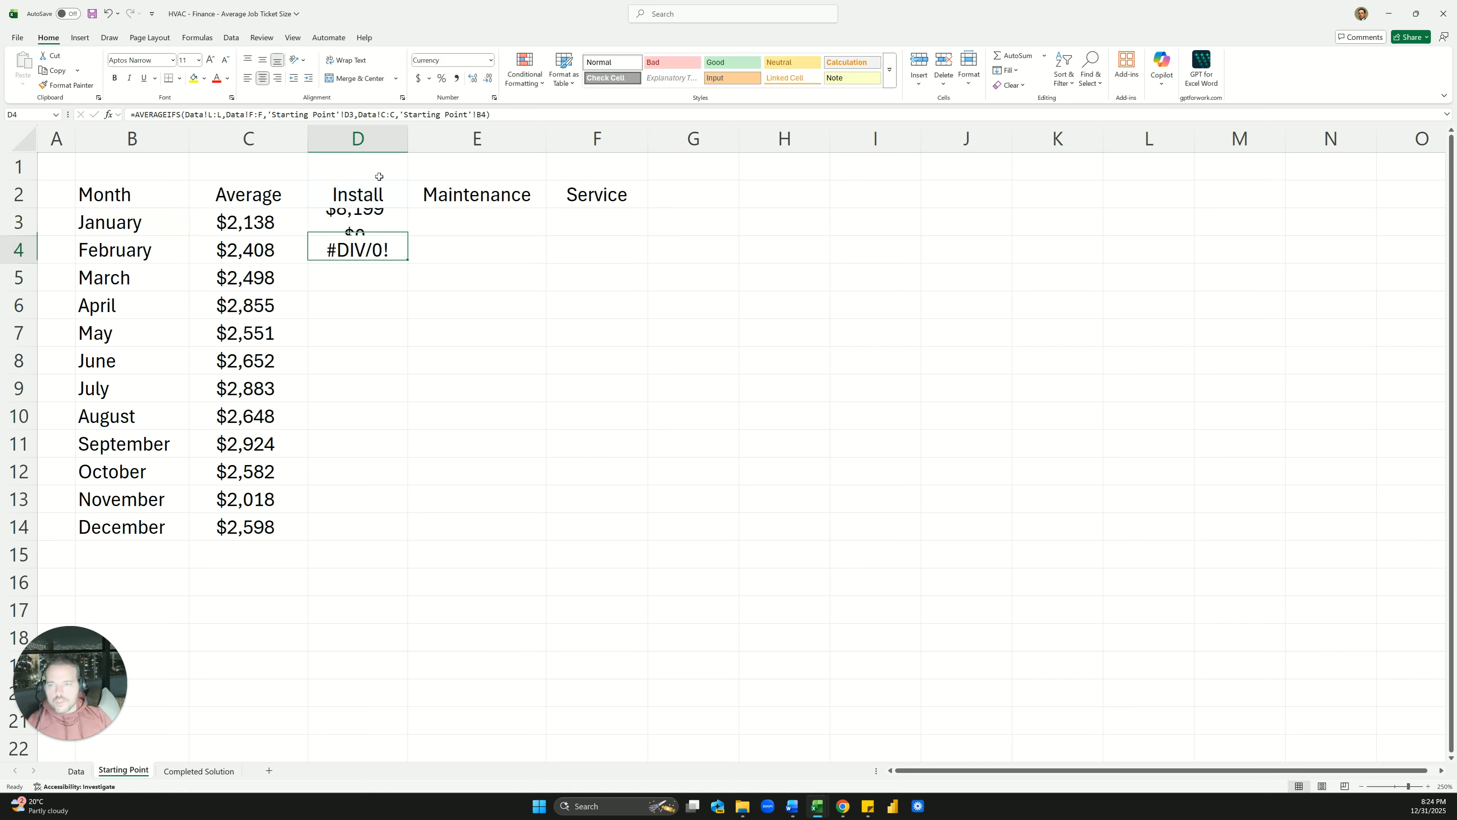
{"action": "double_click", "coordinate": [366, 256]}
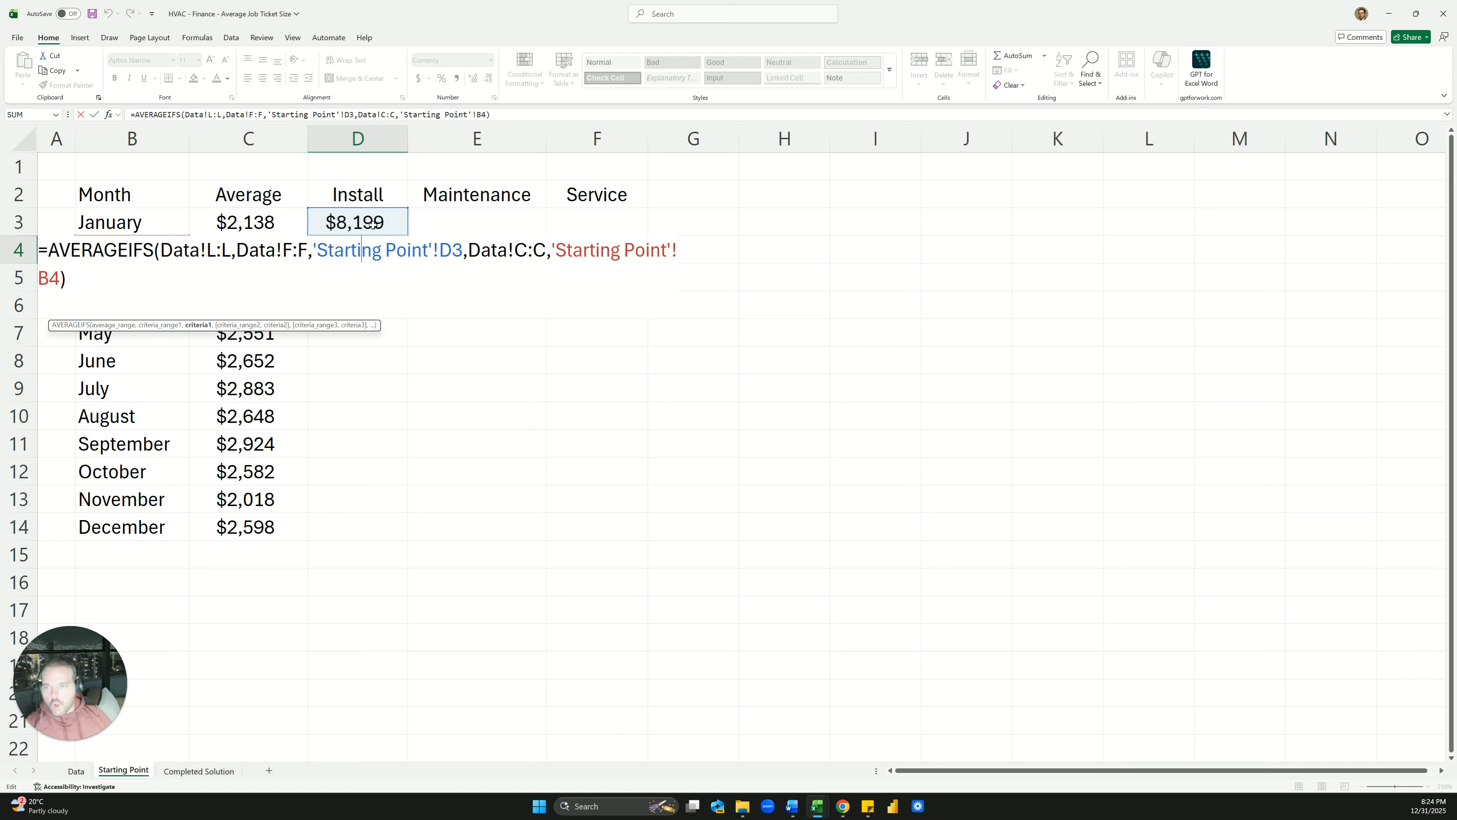
{"action": "key", "text": "ctrl+Return"}
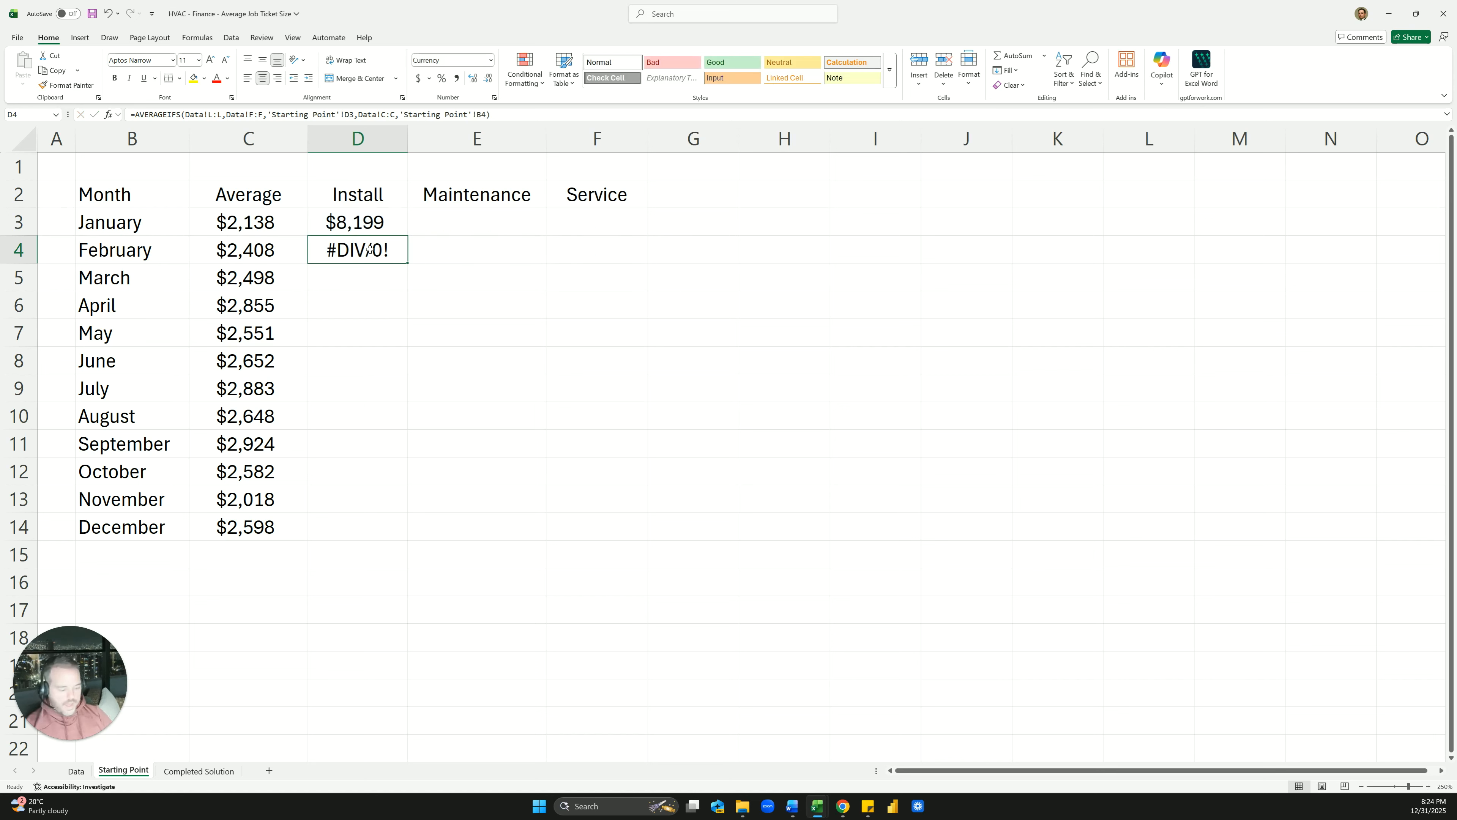
{"action": "key", "text": "Delete"}
{"action": "left_click", "coordinate": [374, 235]}
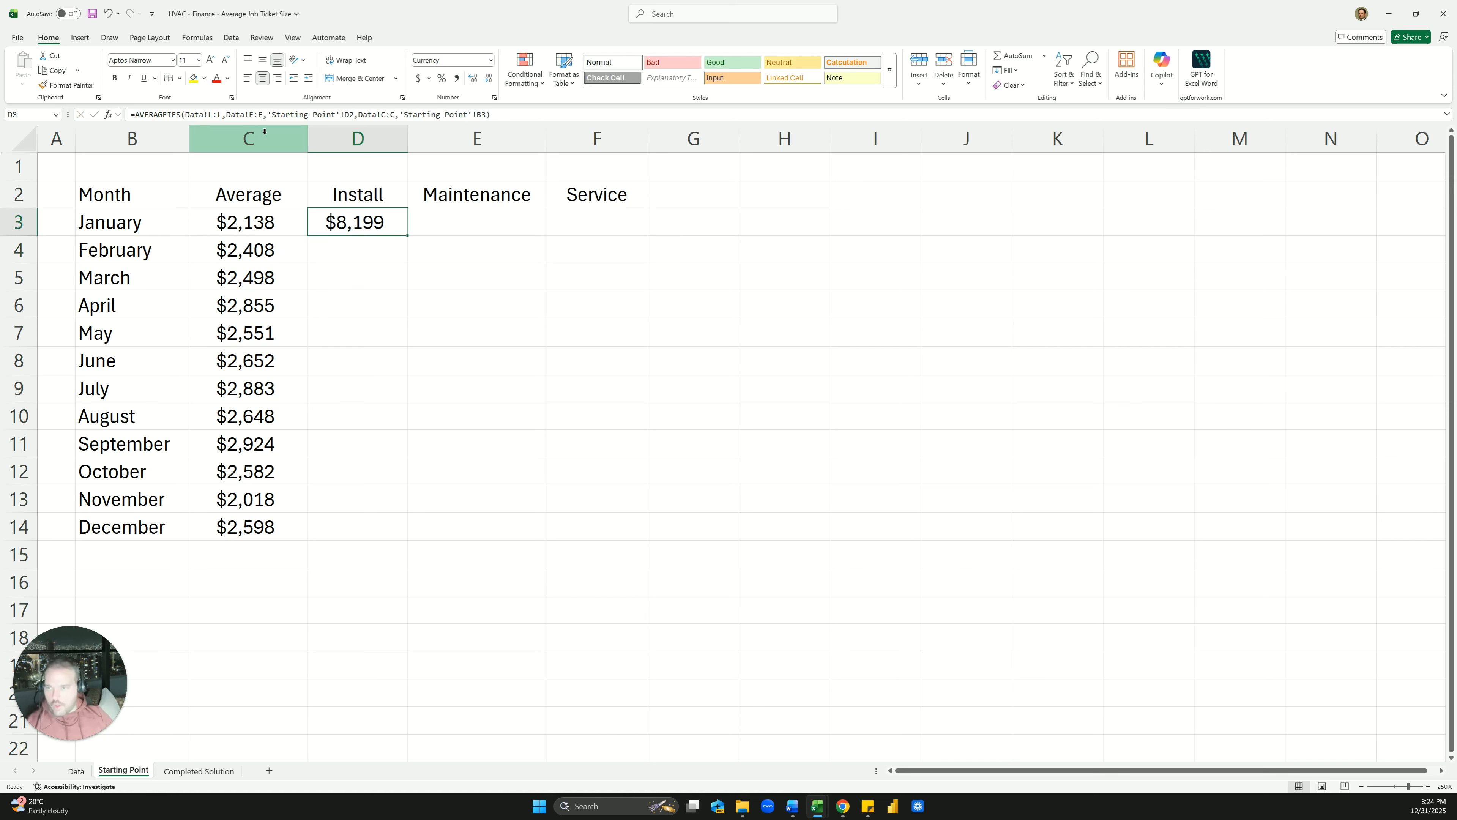
Copy the Install formula across into E3 and inspect its shifted references
{"action": "left_click", "coordinate": [218, 116]}
{"action": "key", "text": "Escape"}
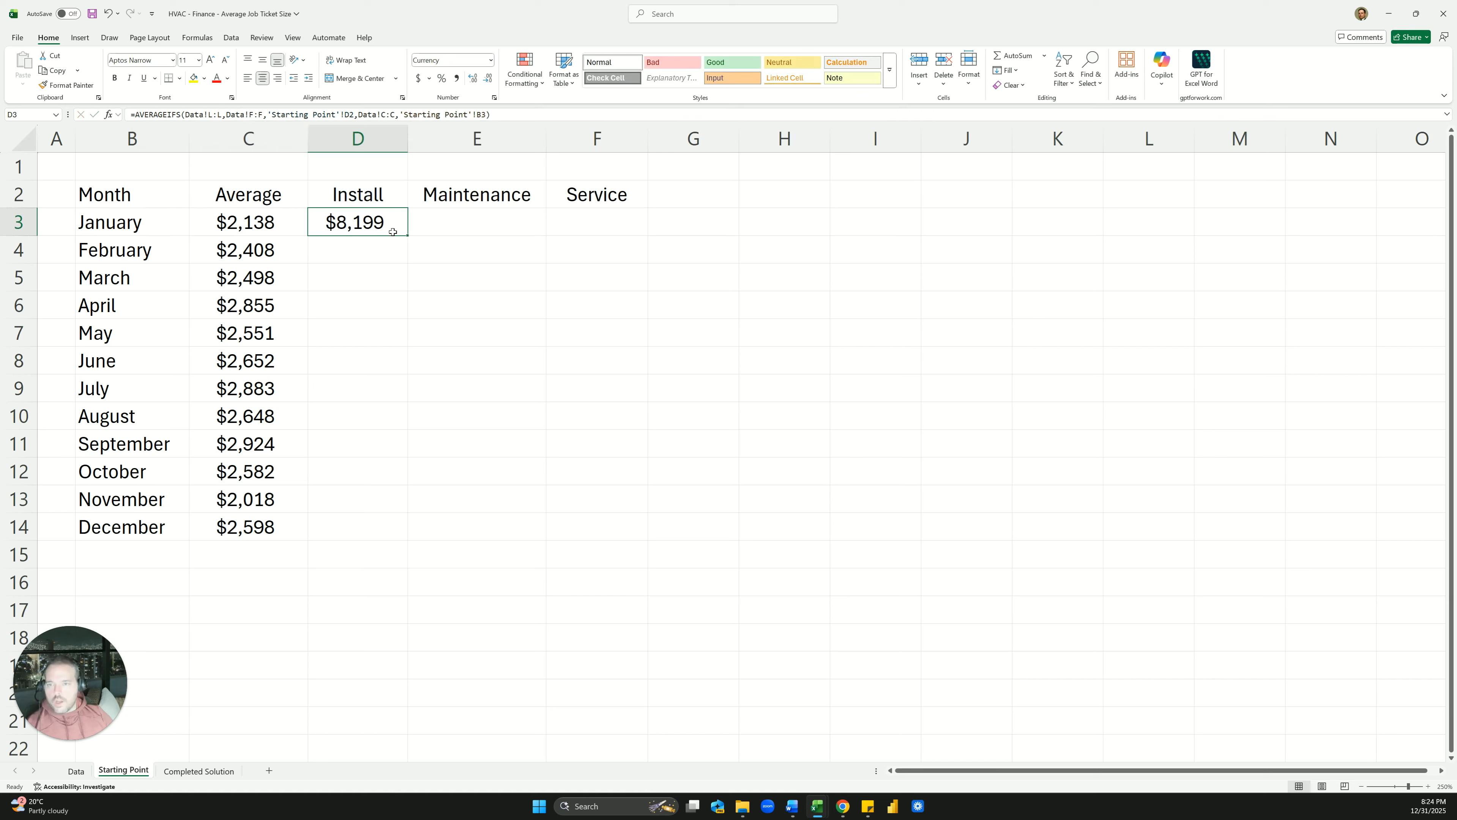
{"action": "left_click_drag", "start_coordinate": [405, 235], "coordinate": [488, 241]}
{"action": "left_click", "coordinate": [477, 276]}
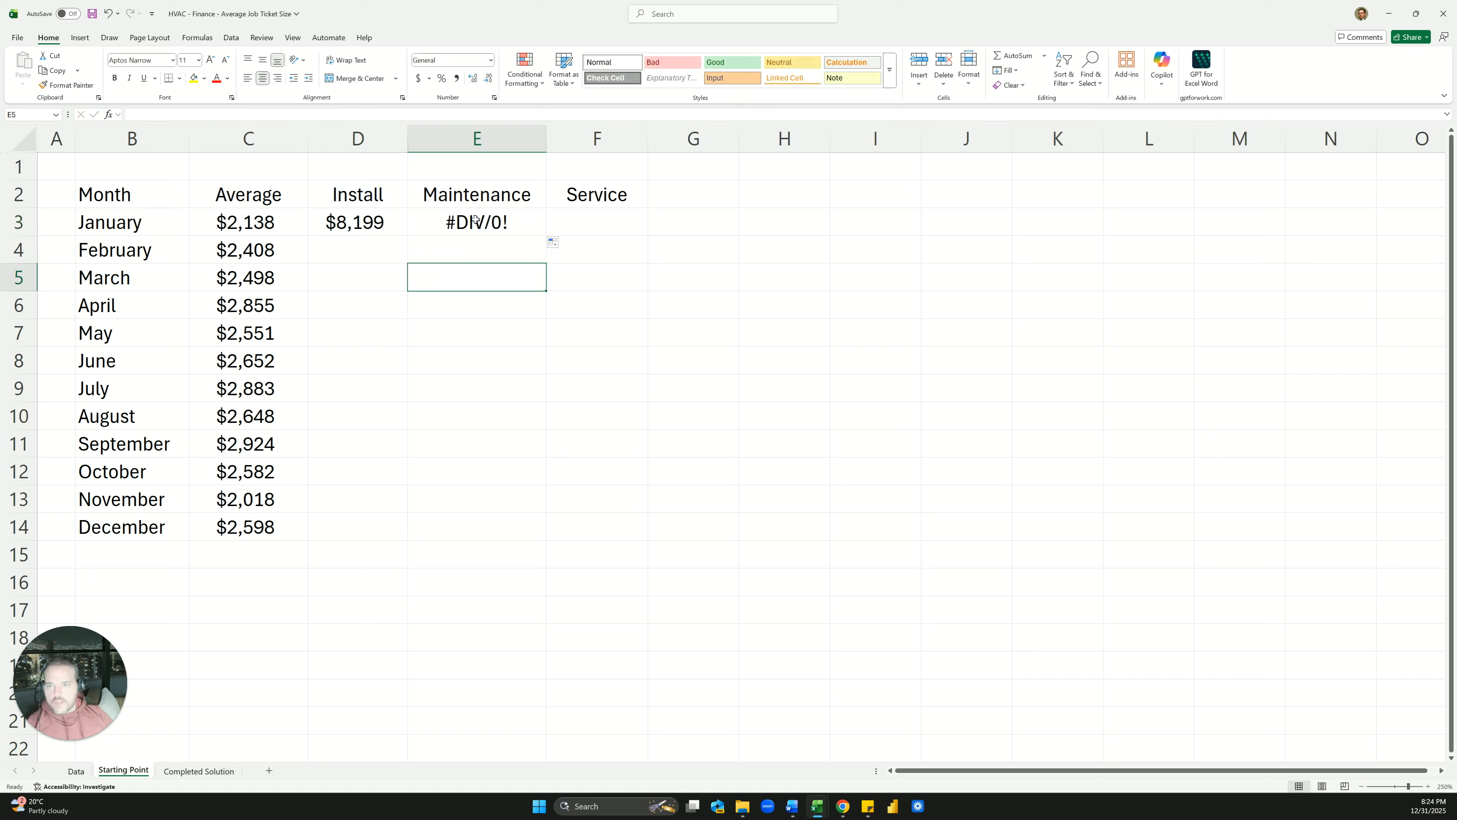
{"action": "left_click", "coordinate": [428, 215]}
{"action": "double_click", "coordinate": [212, 114]}
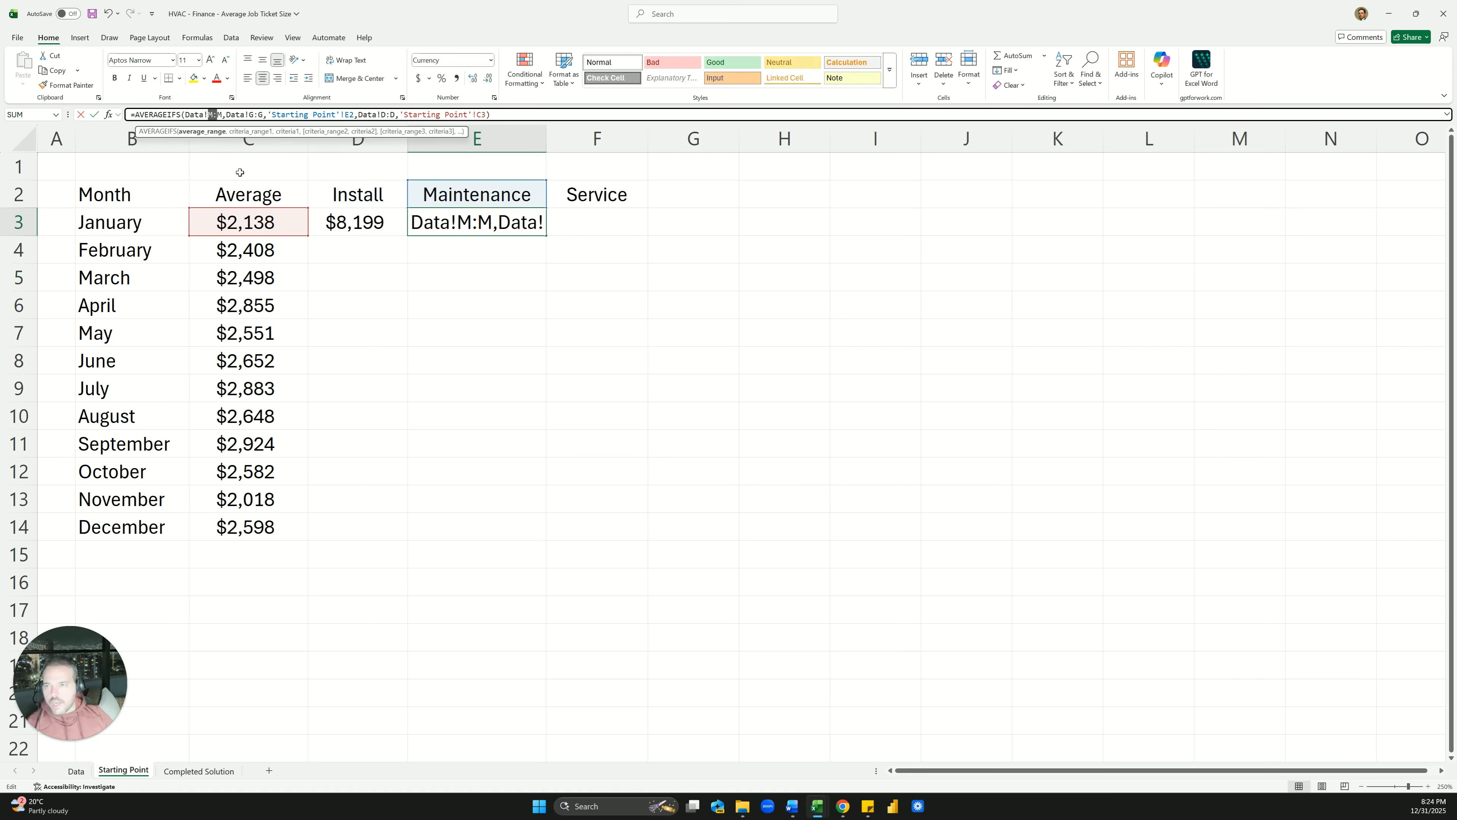
{"action": "key", "text": "Escape"}
Compare D3's Data!L:L, Data!F:F and Data!C:C references with E3's formula
{"action": "key", "text": "Left"}
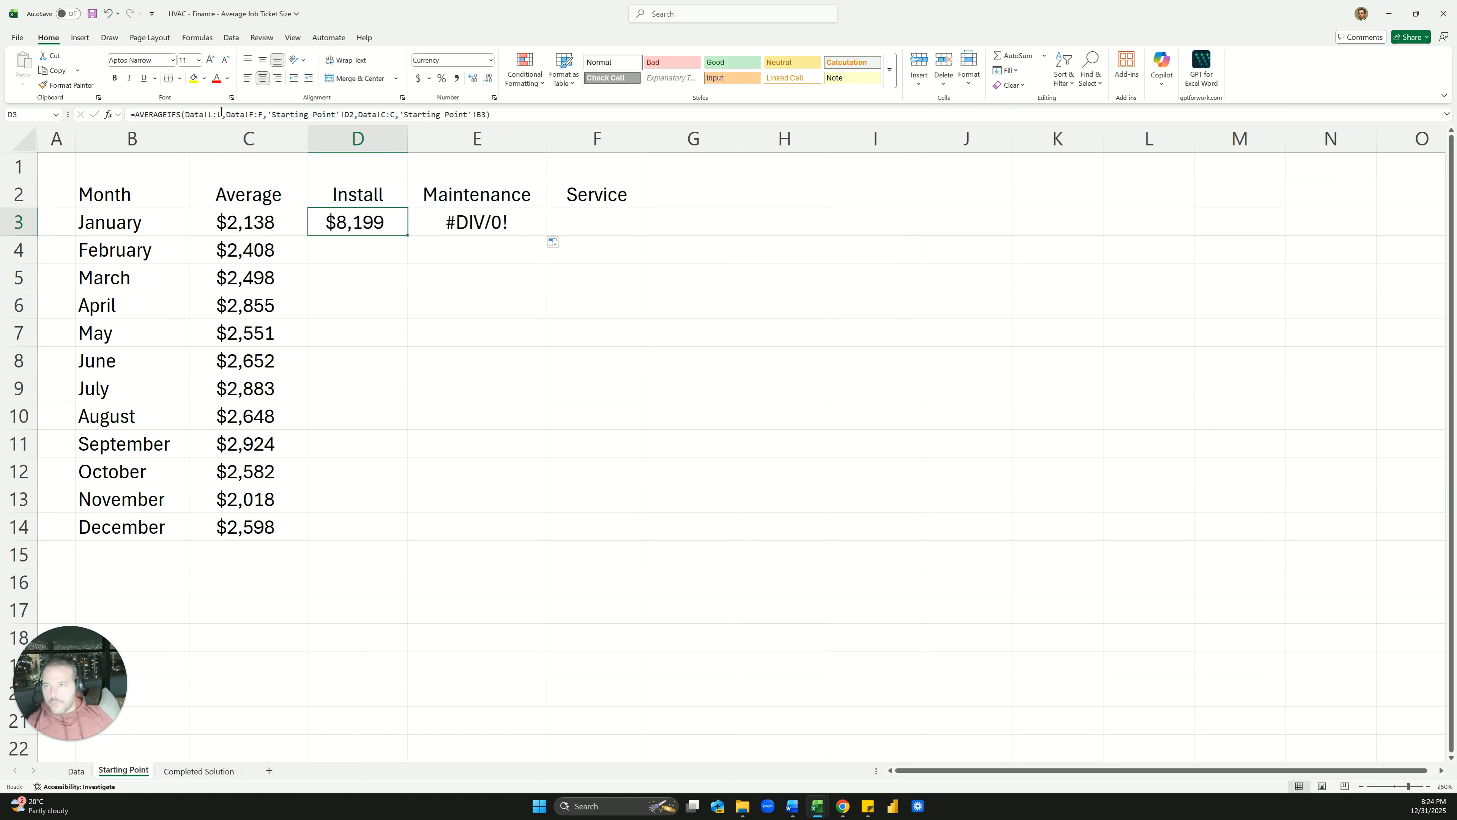
{"action": "double_click", "coordinate": [209, 113]}
{"action": "left_click_drag", "start_coordinate": [210, 112], "coordinate": [245, 115]}
{"action": "left_click_drag", "start_coordinate": [395, 115], "coordinate": [381, 115]}
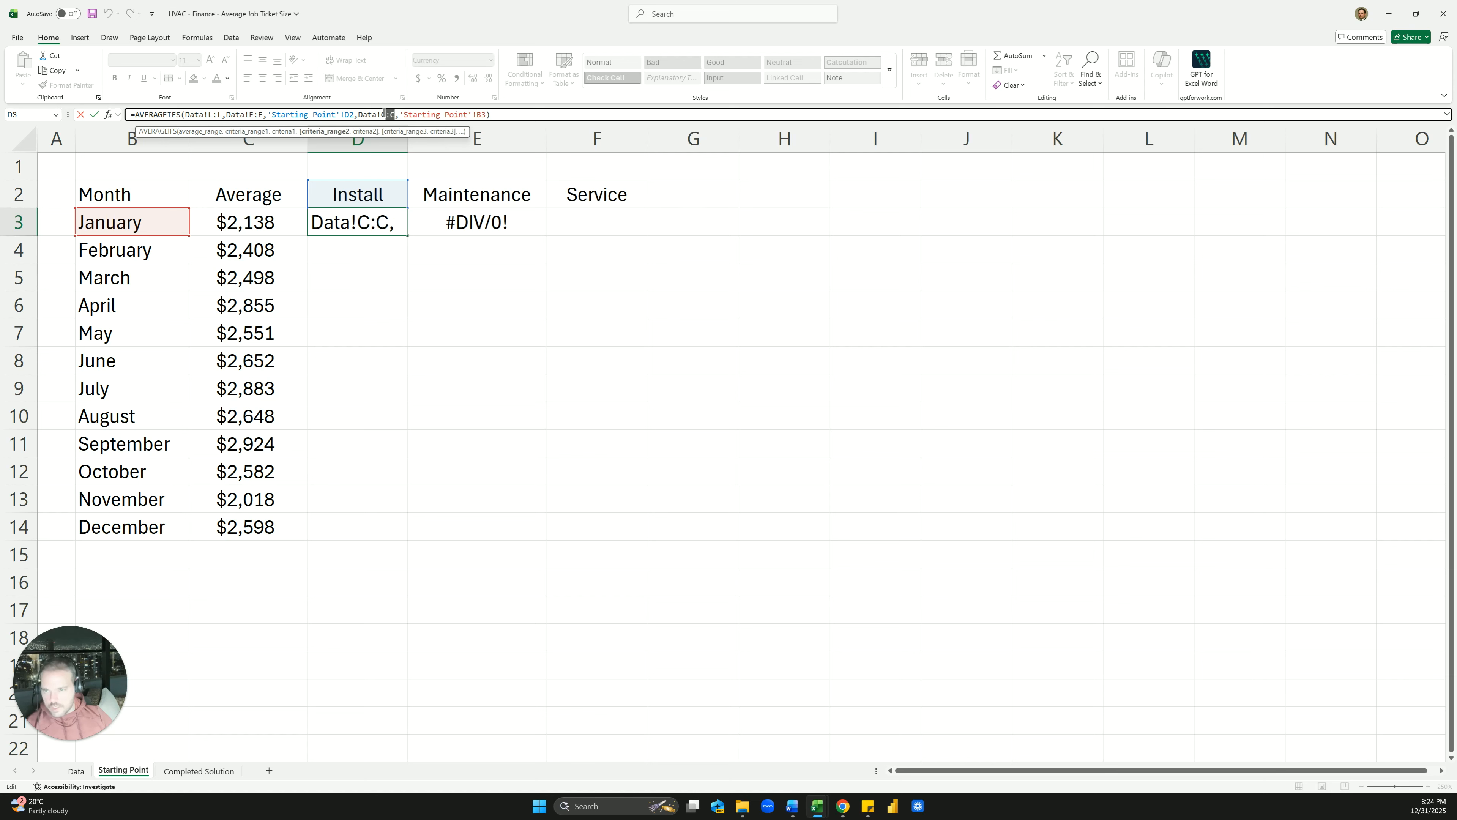
{"action": "key", "text": "Escape"}
{"action": "left_click", "coordinate": [471, 223]}
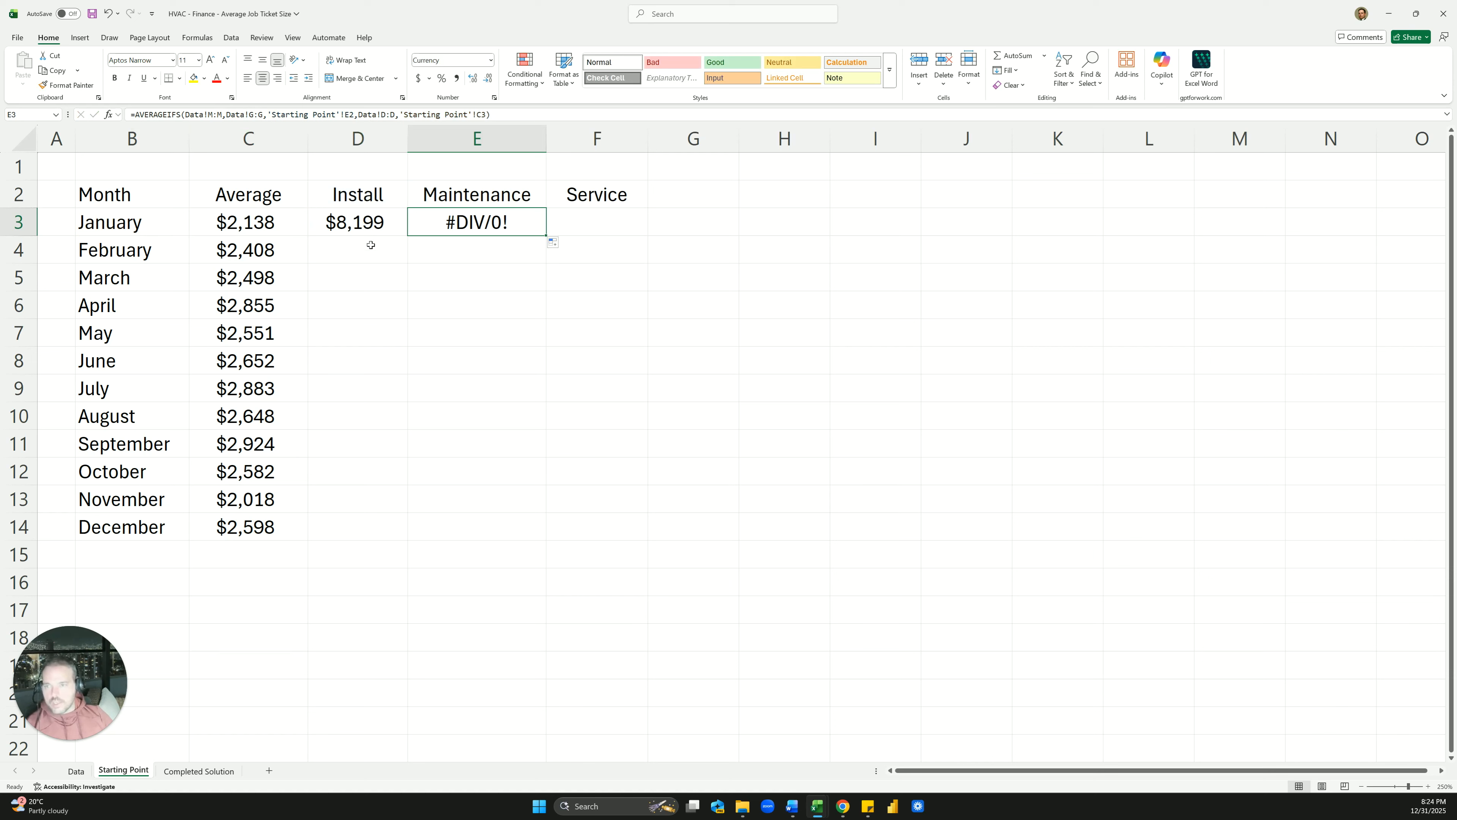
{"action": "left_click", "coordinate": [377, 229]}
{"action": "left_click", "coordinate": [221, 114]}
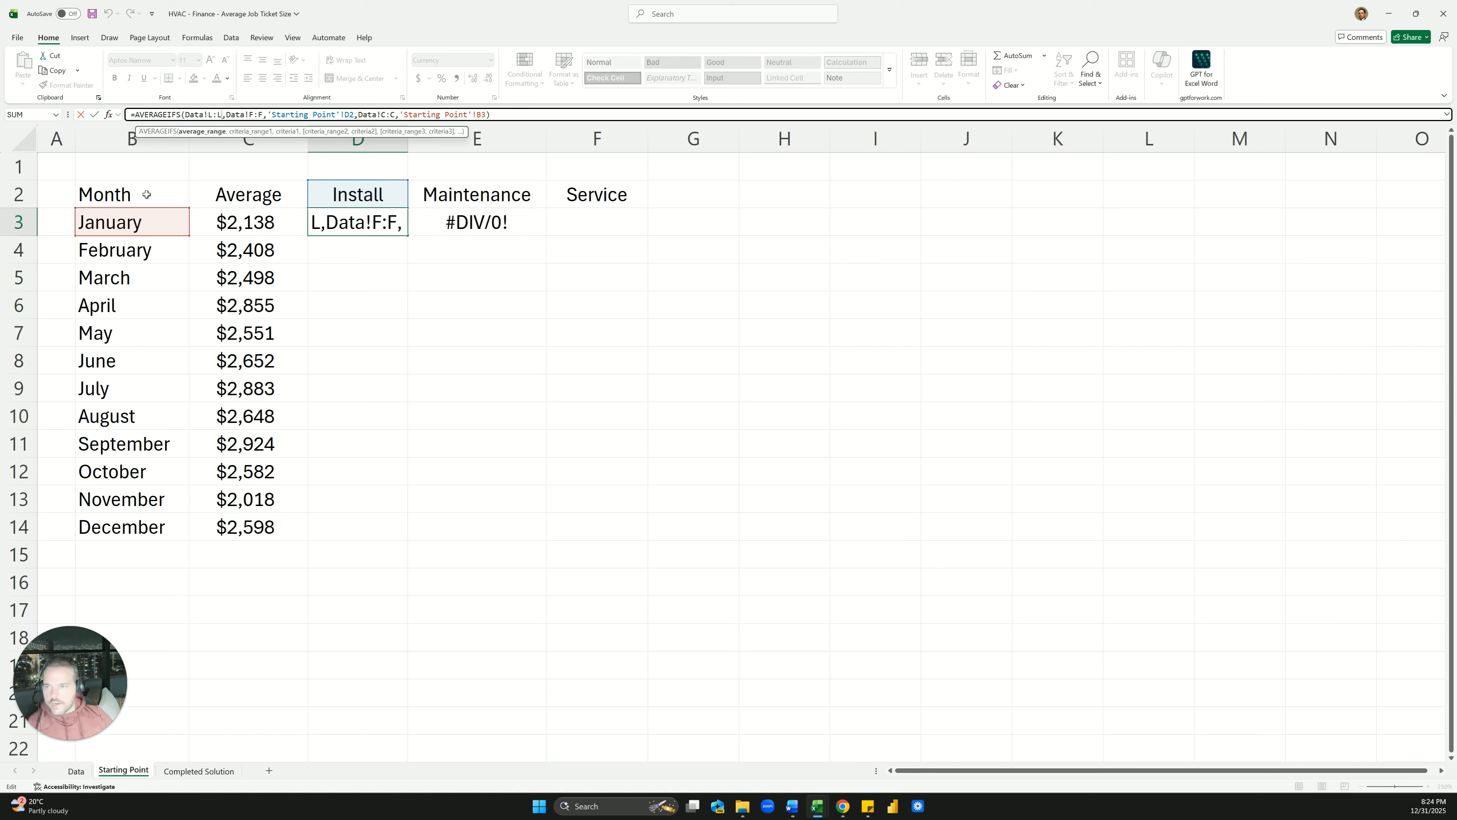
Make Data!$L:$L, $F:$F and $C:$C absolute references in D3's formula
{"action": "key", "text": "F4"}
{"action": "key", "text": "ctrl+shift+Left"}
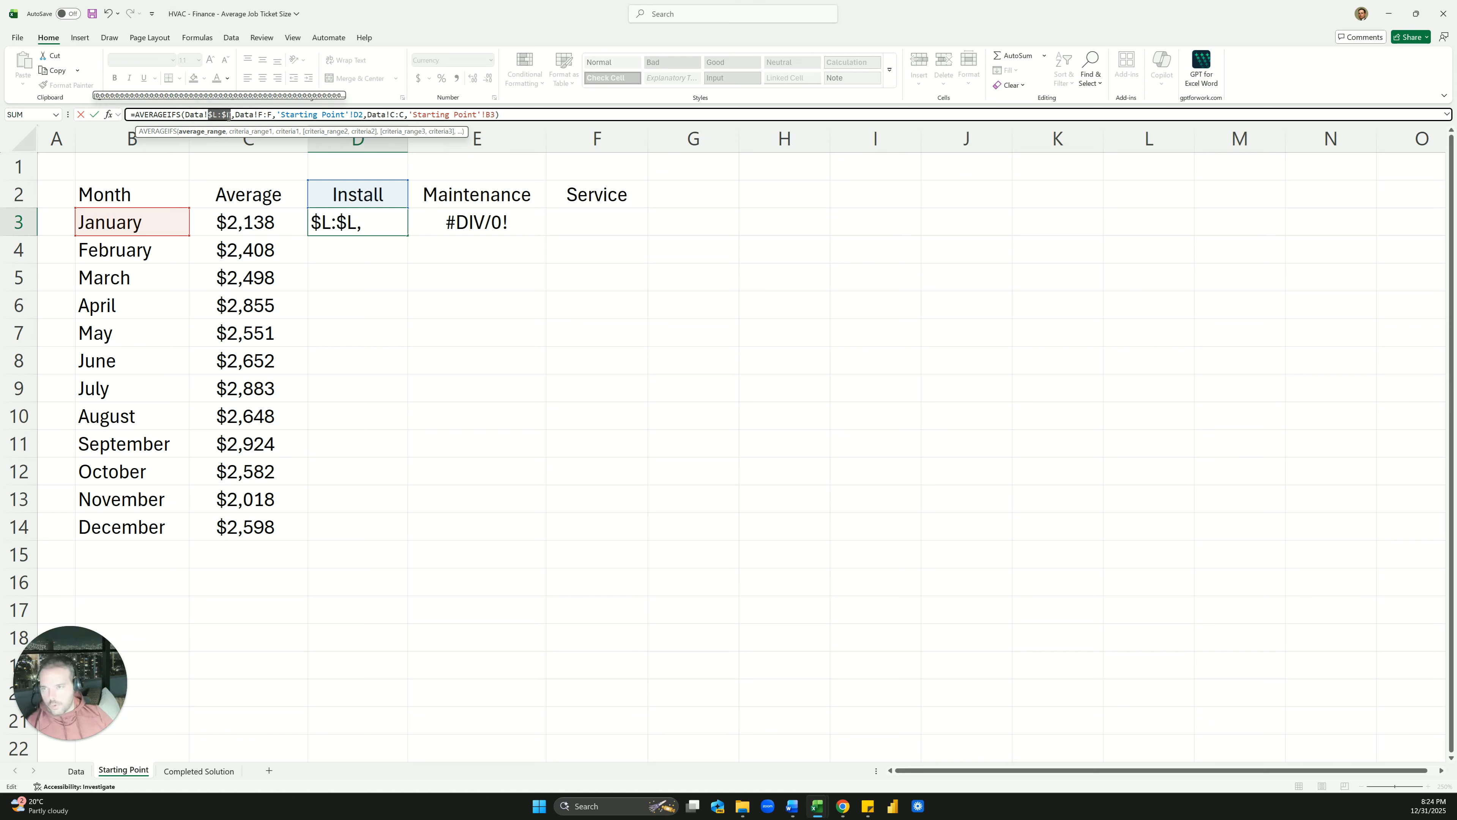
{"action": "left_click", "coordinate": [256, 114]}
{"action": "key", "text": "F4"}
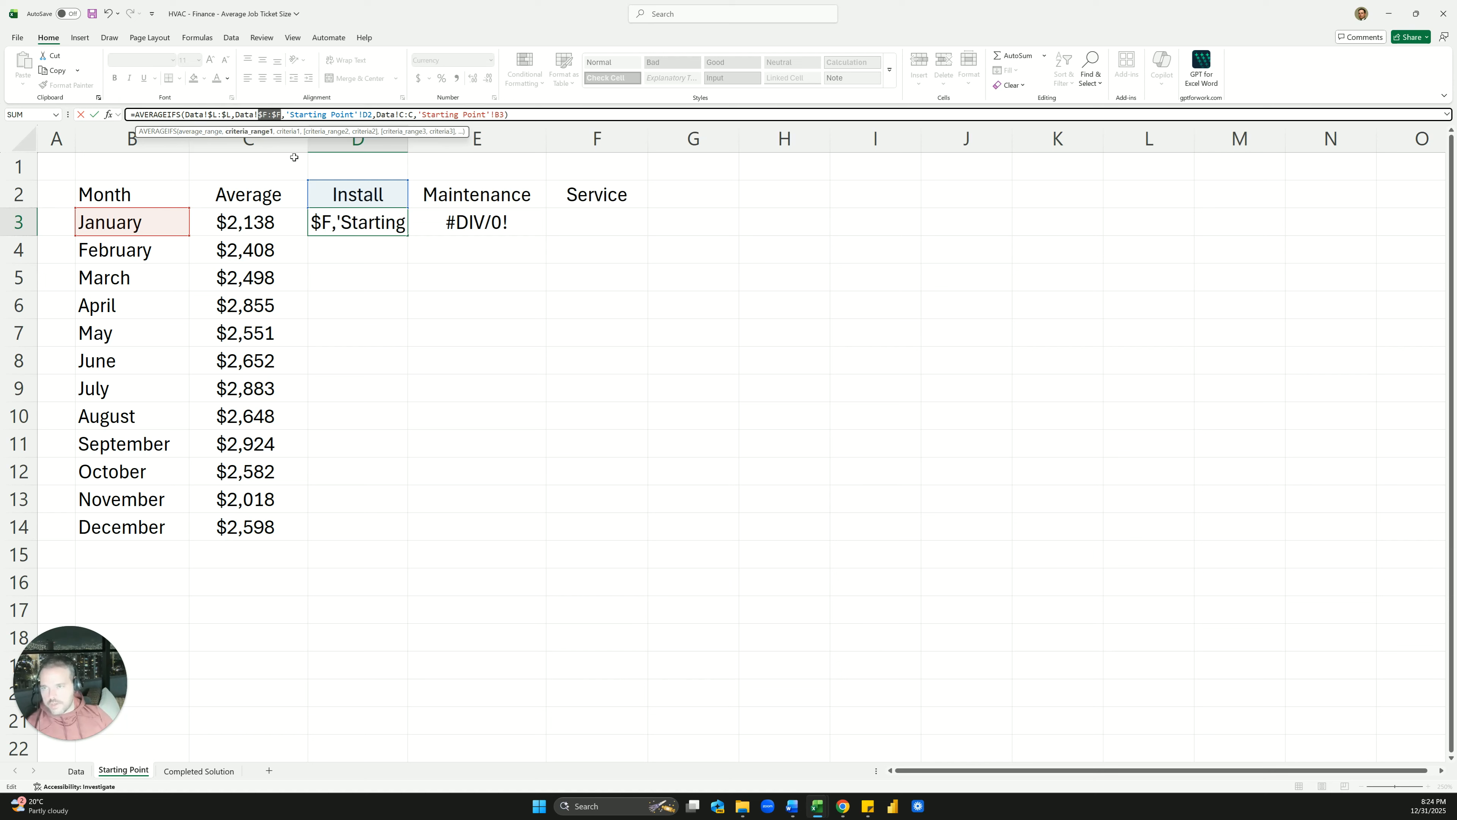
{"action": "left_click", "coordinate": [400, 114]}
{"action": "key", "text": "F4"}
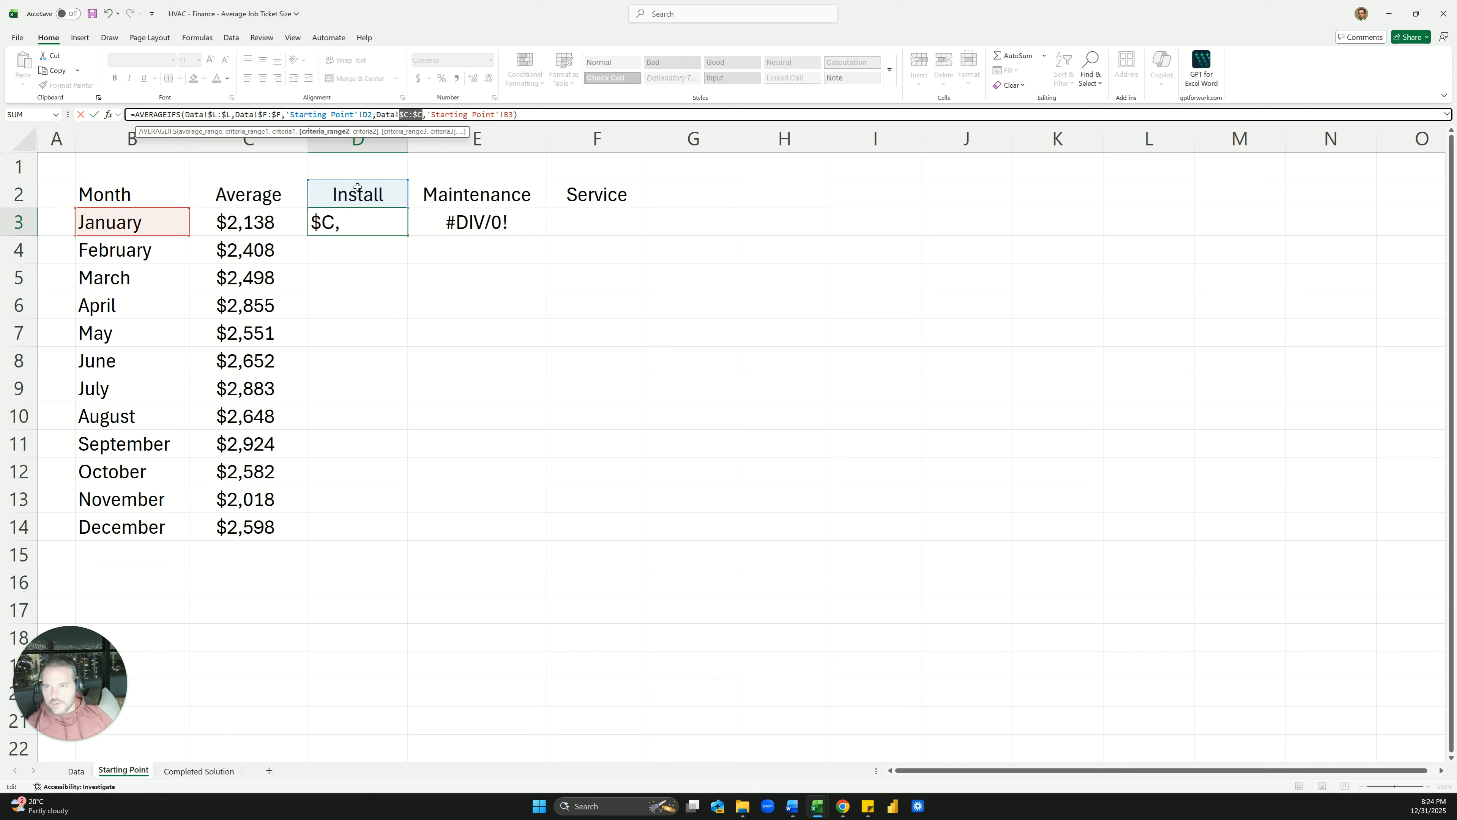
{"action": "key", "text": "Return"}
{"action": "key", "text": "Up"}
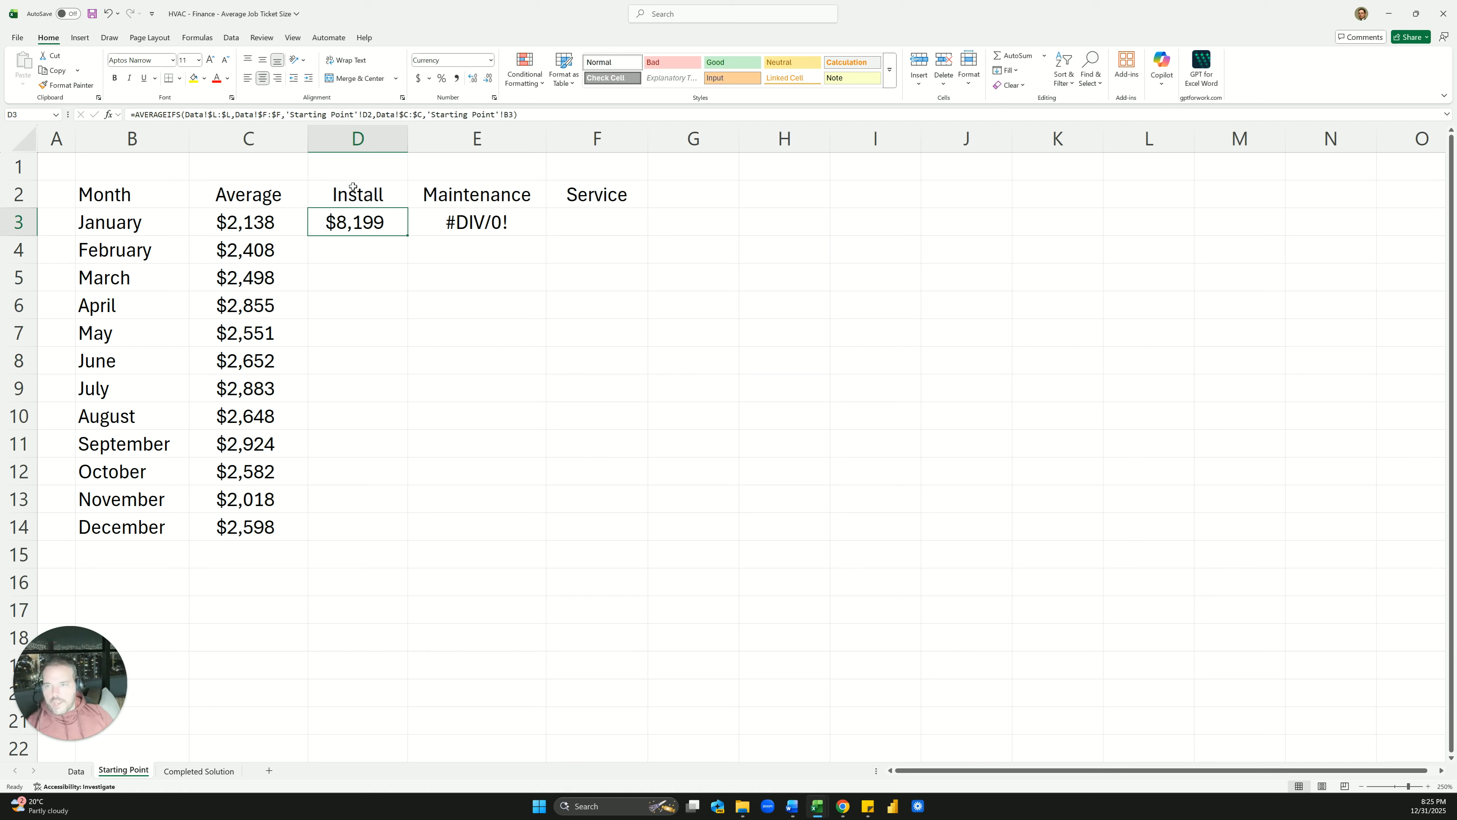
Anchor the criteria as D$2 and $B3 so the result stays $8,199
{"action": "double_click", "coordinate": [341, 222]}
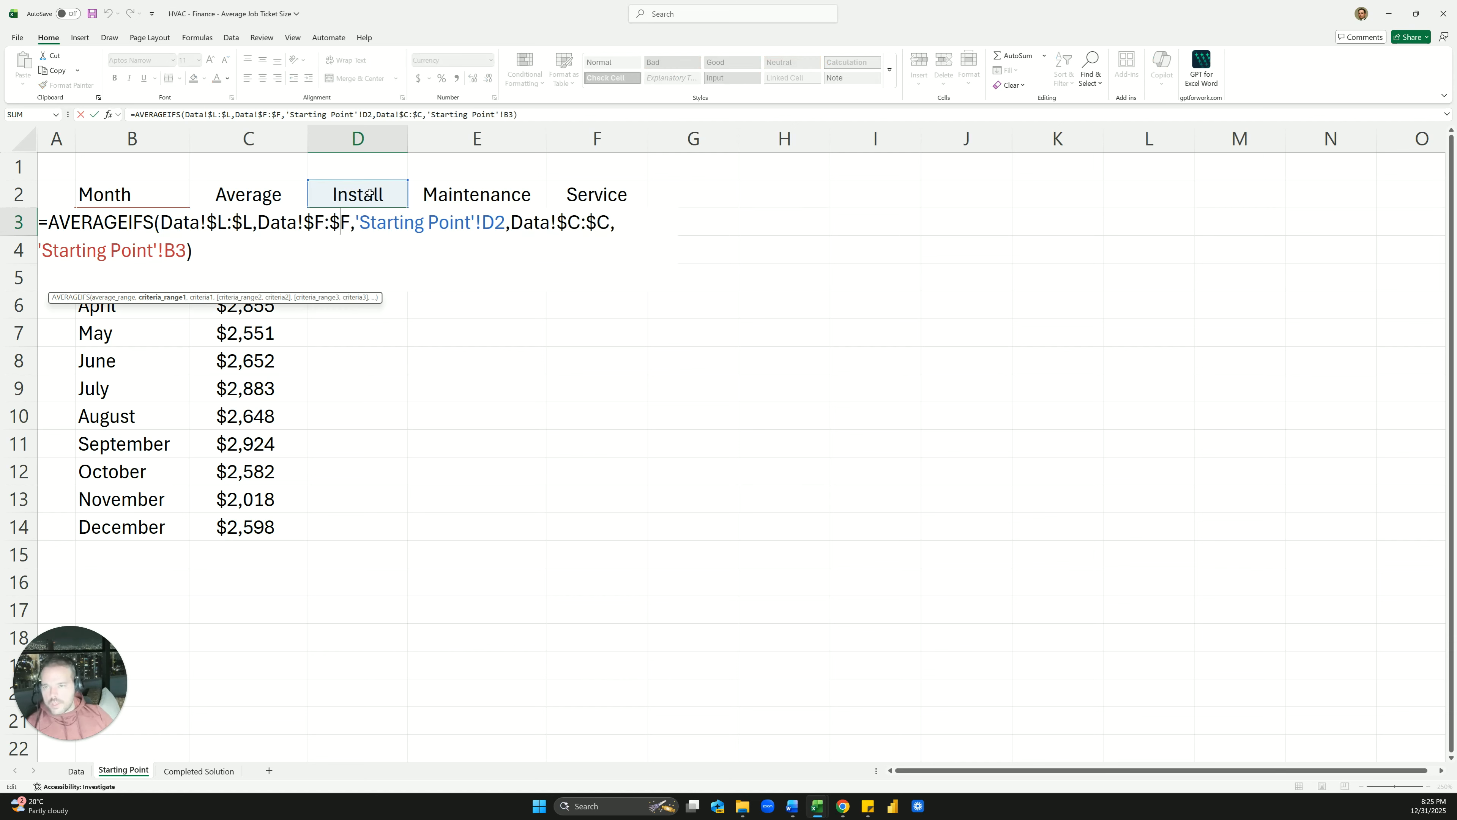
{"action": "left_click", "coordinate": [493, 218]}
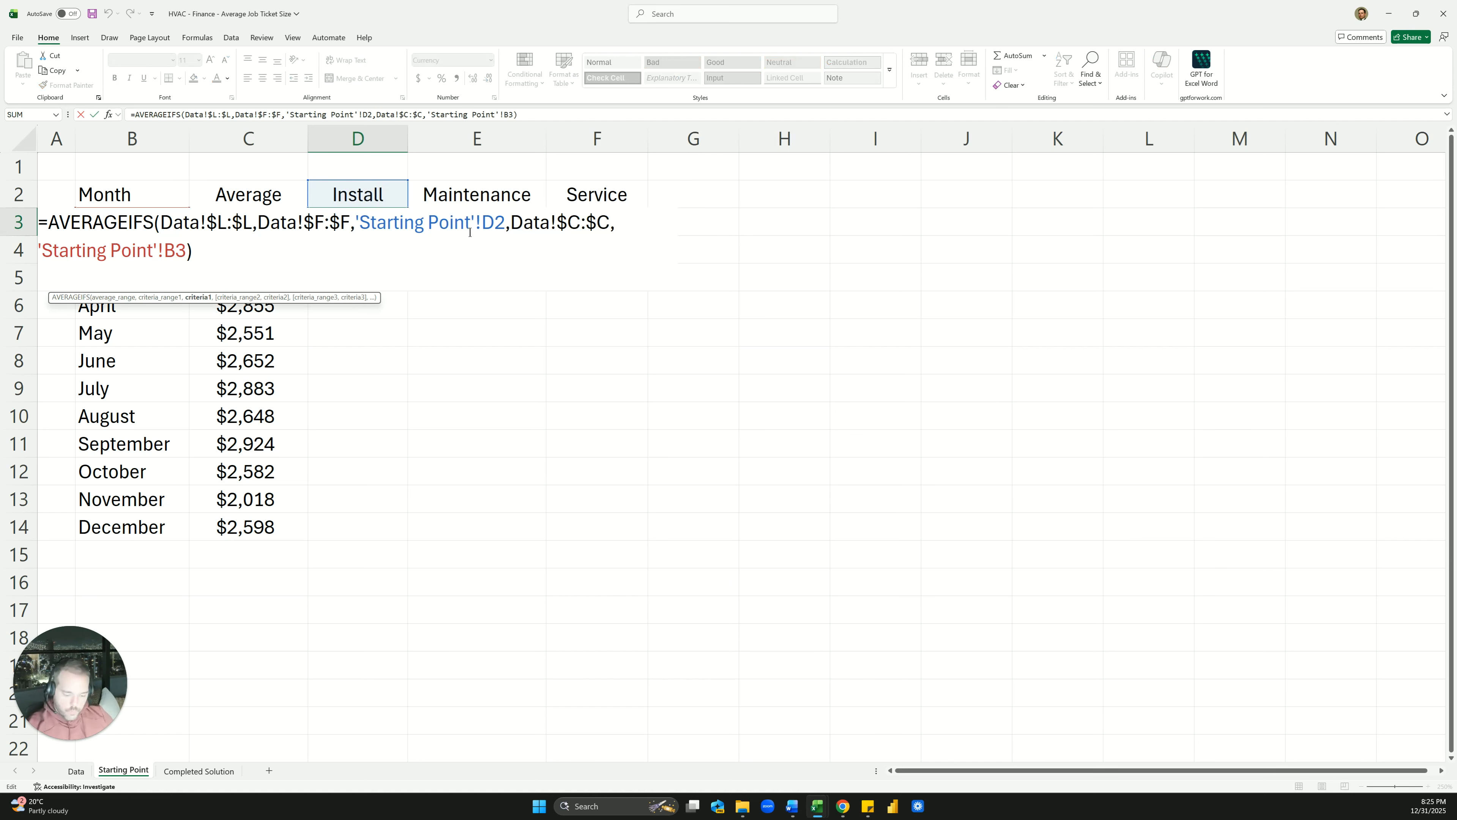
{"action": "type", "text": "$"}
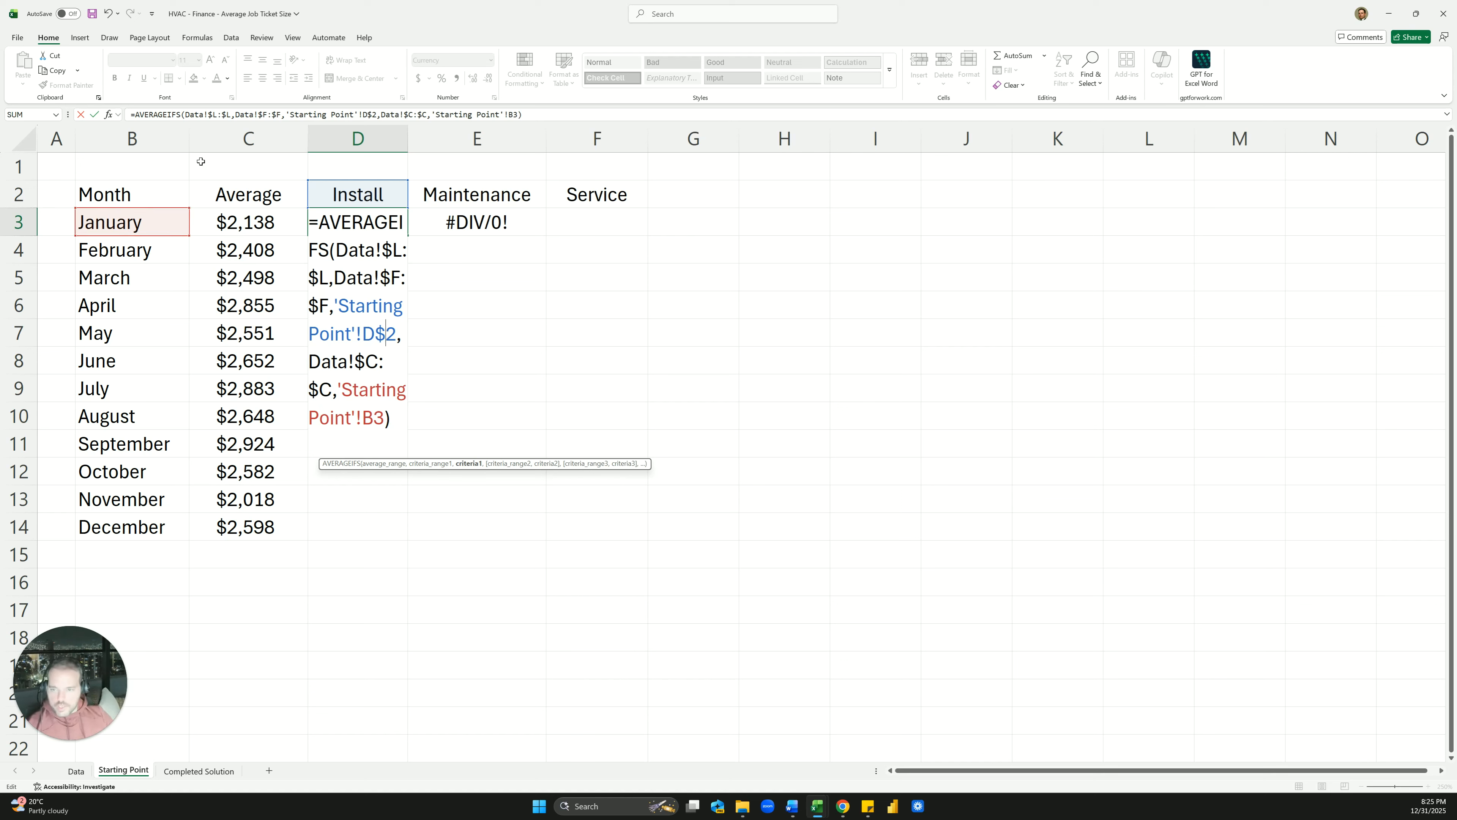
{"action": "left_click", "coordinate": [488, 119]}
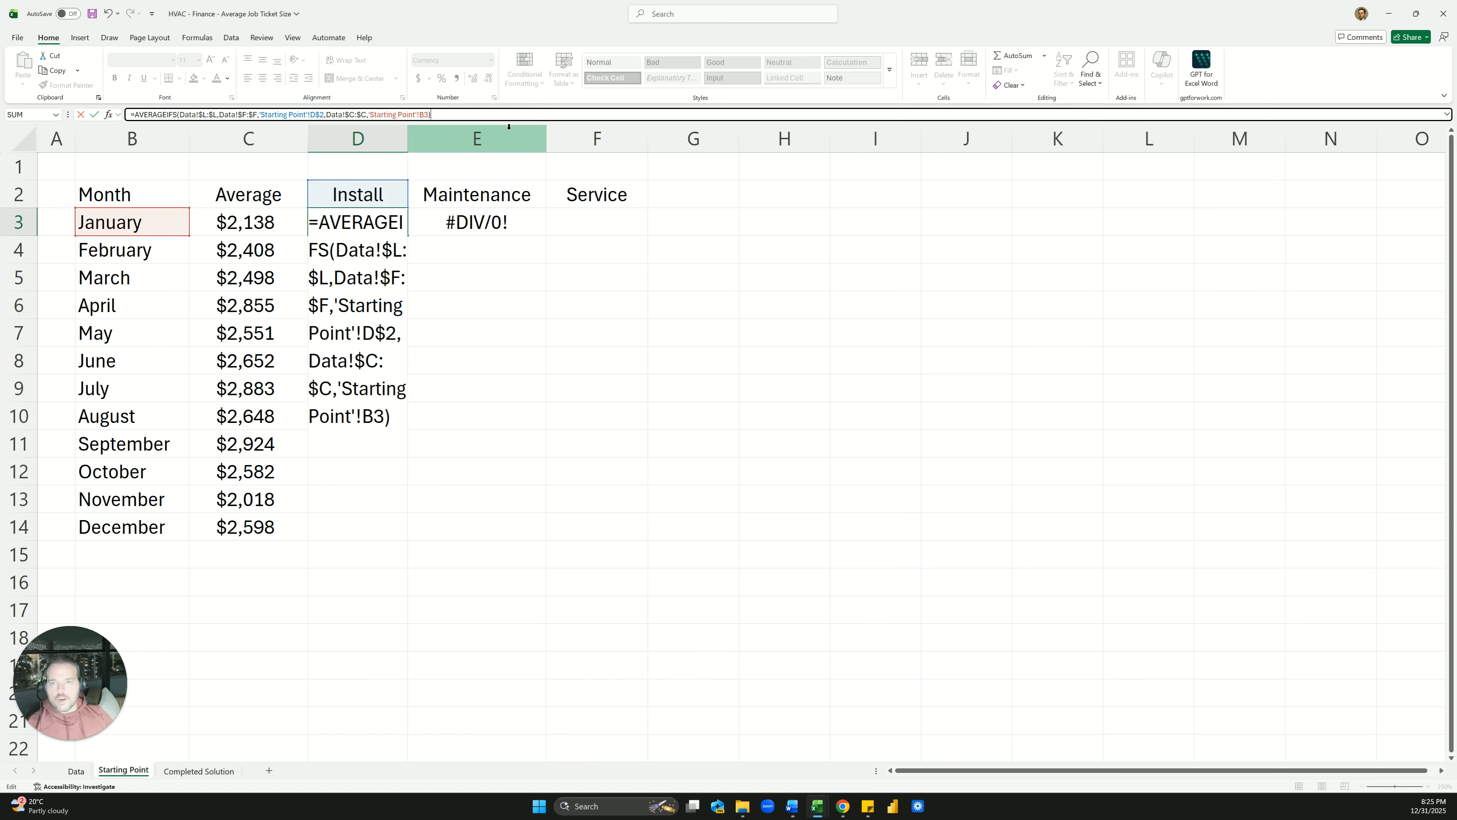
{"action": "left_click", "coordinate": [420, 114]}
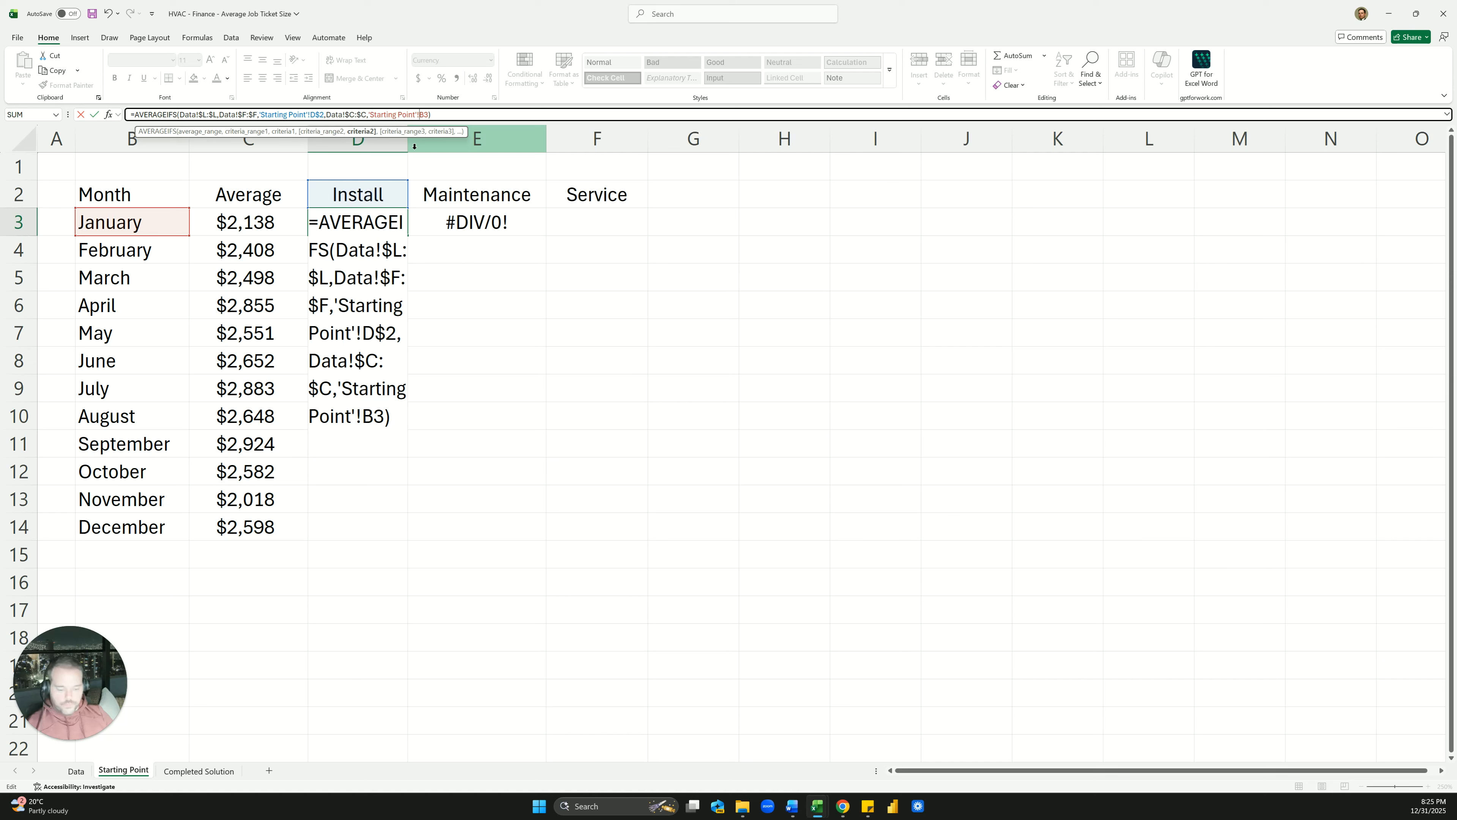
{"action": "type", "text": "$"}
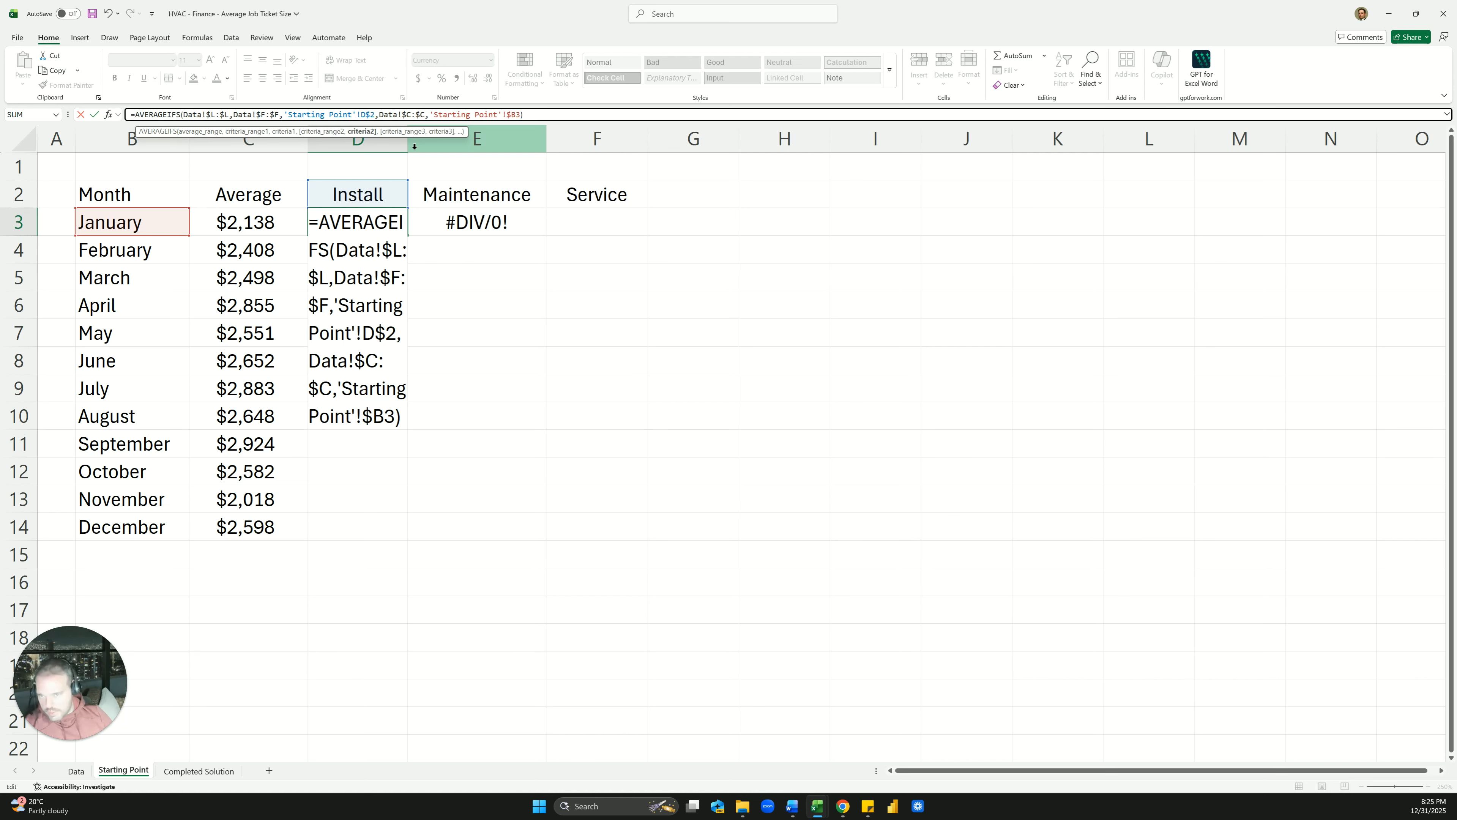
{"action": "key", "text": "Return"}
{"action": "key", "text": "Up"}
Paste D3's anchored AVERAGEIFS formula across D3:F14
{"action": "key", "text": "ctrl+c"}
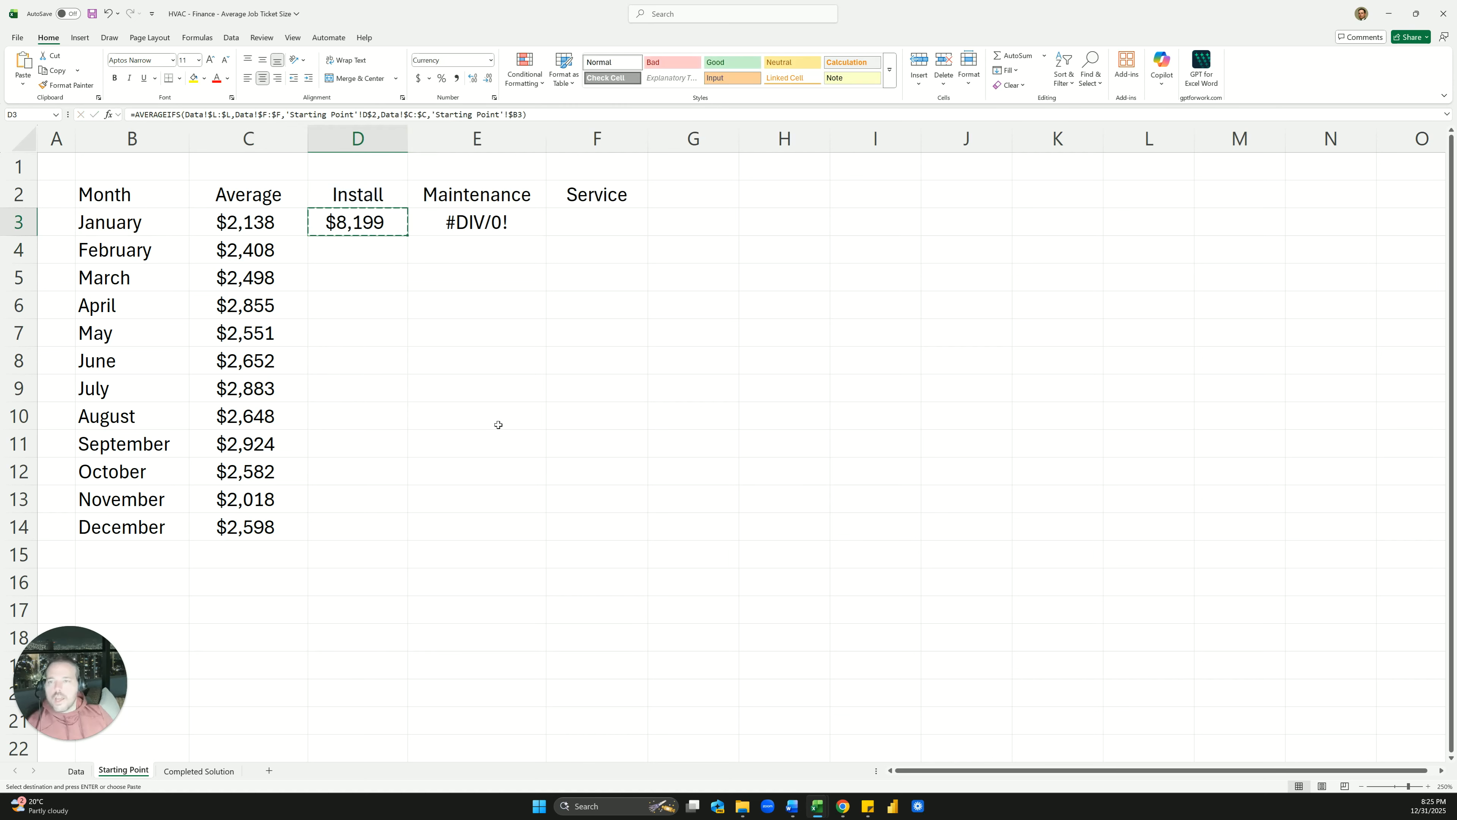
{"action": "left_click", "coordinate": [555, 519], "text": "shift"}
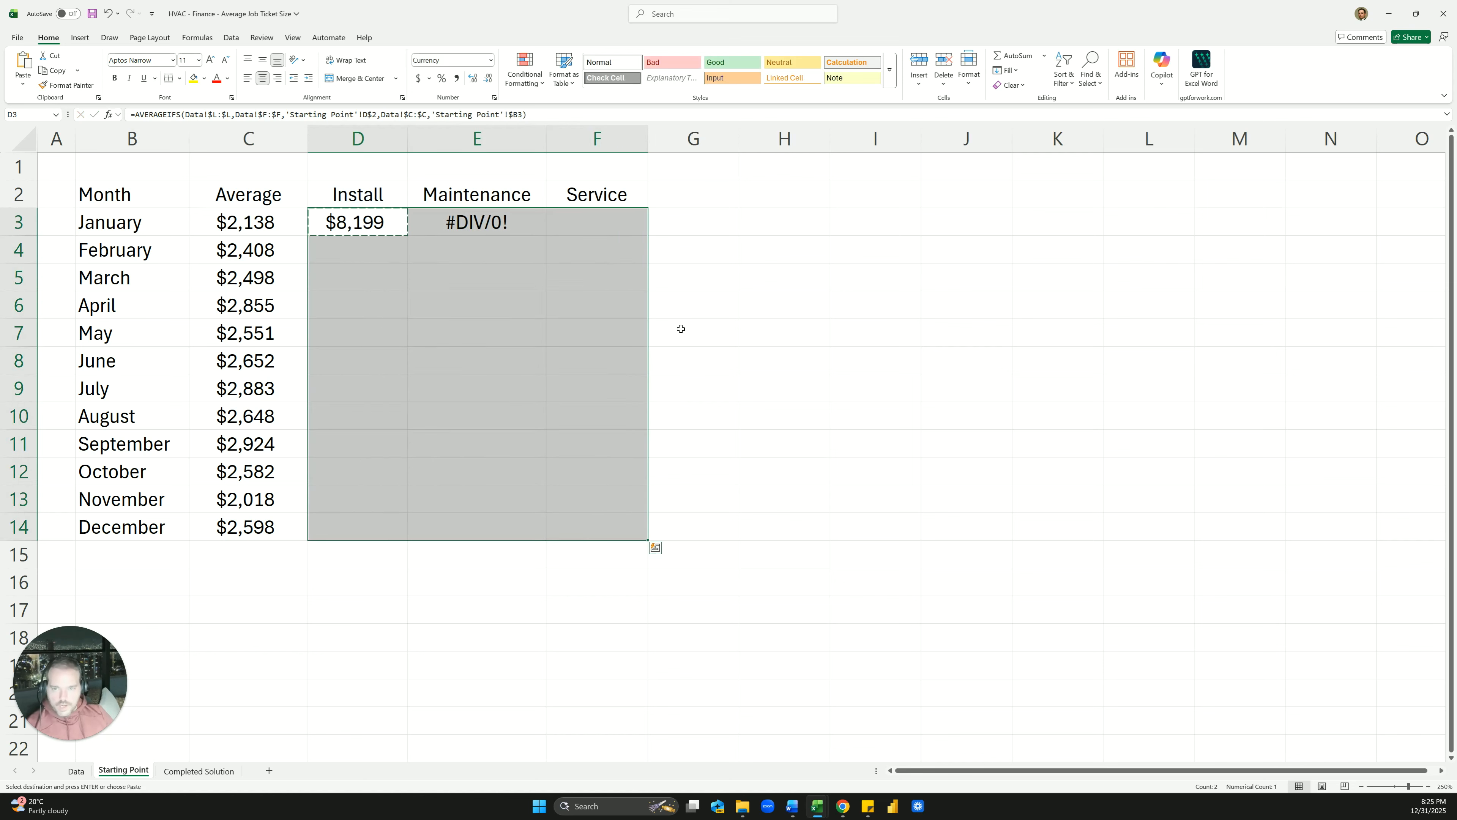
{"action": "key", "text": "Return"}
{"action": "left_click", "coordinate": [692, 287]}
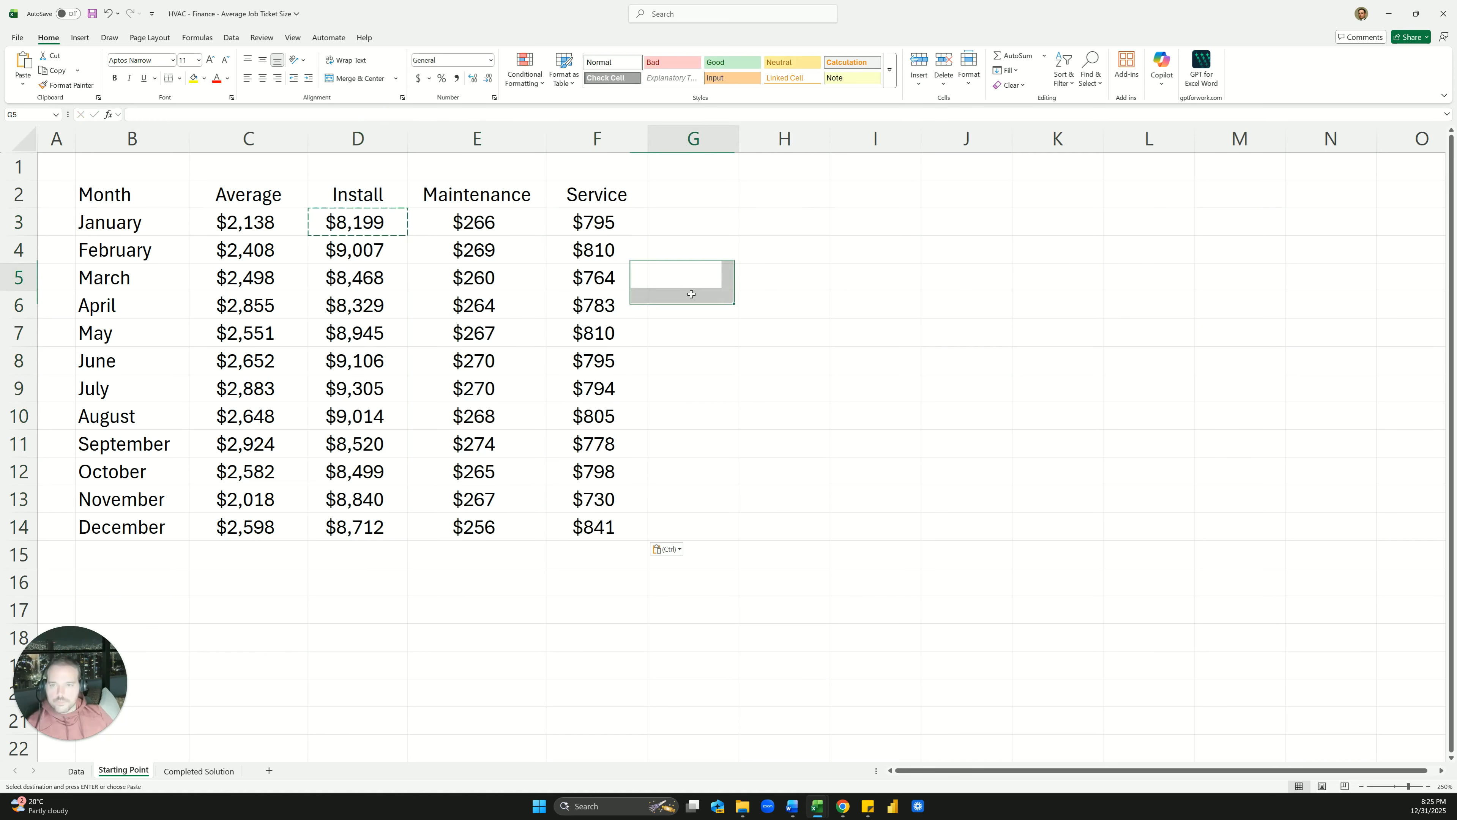
Spot-check the Maintenance formulas and the August Install formula
{"action": "left_click", "coordinate": [505, 257]}
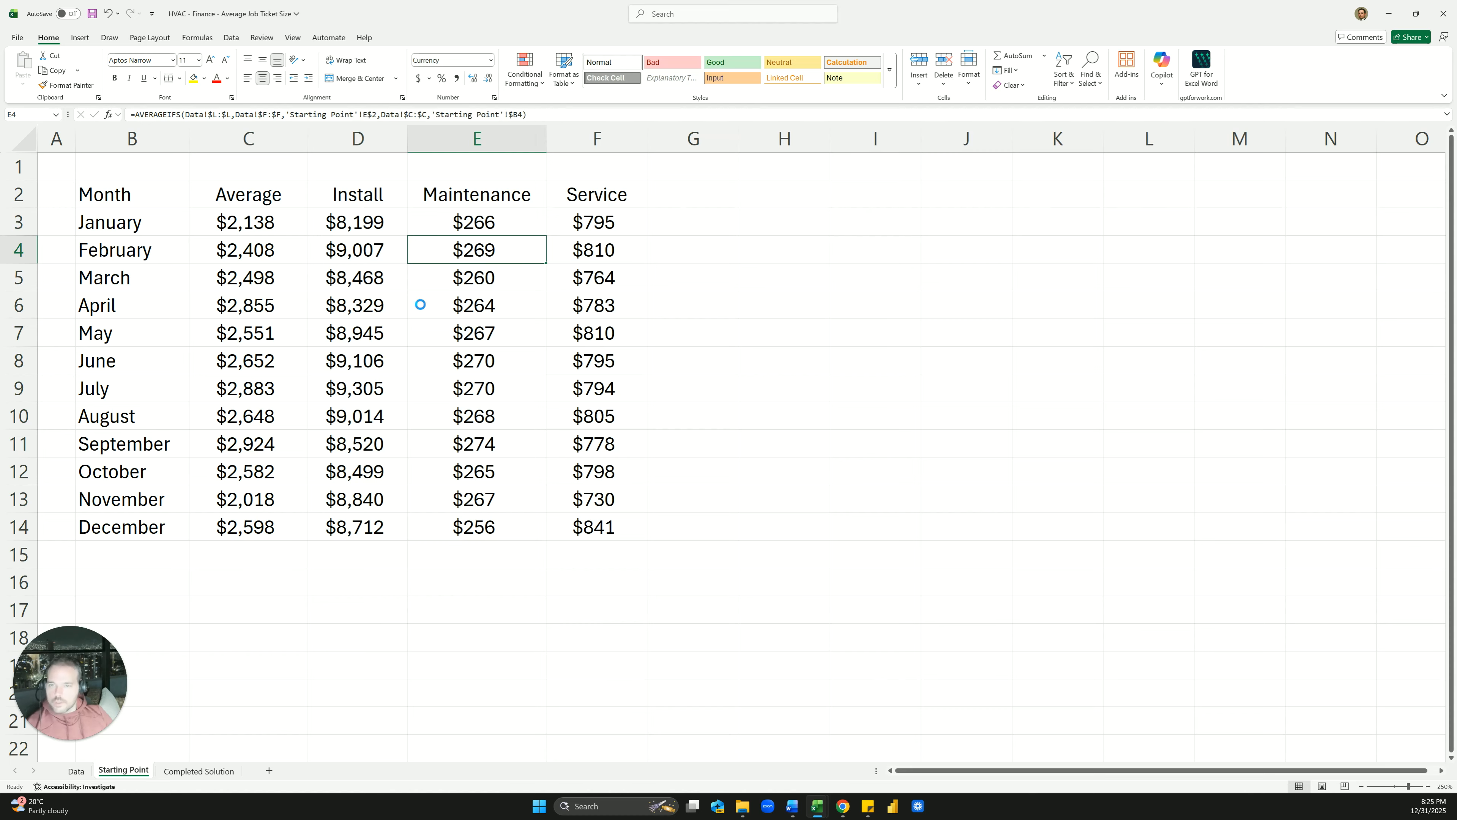
{"action": "scroll", "coordinate": [420, 305], "scroll_direction": "down", "scroll_amount": 2}
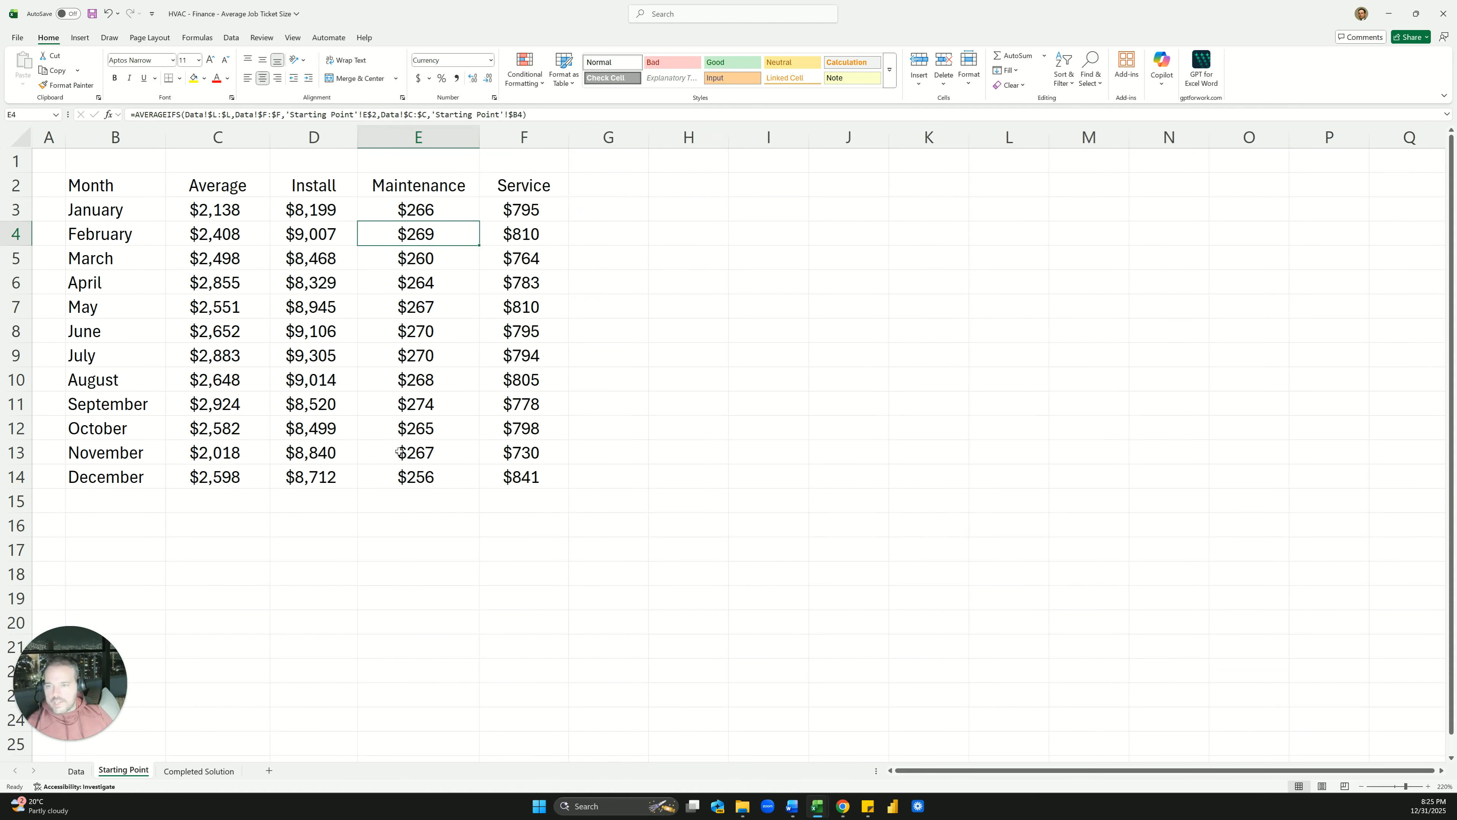
{"action": "left_click", "coordinate": [417, 348]}
{"action": "left_click_drag", "start_coordinate": [316, 210], "coordinate": [317, 479]}
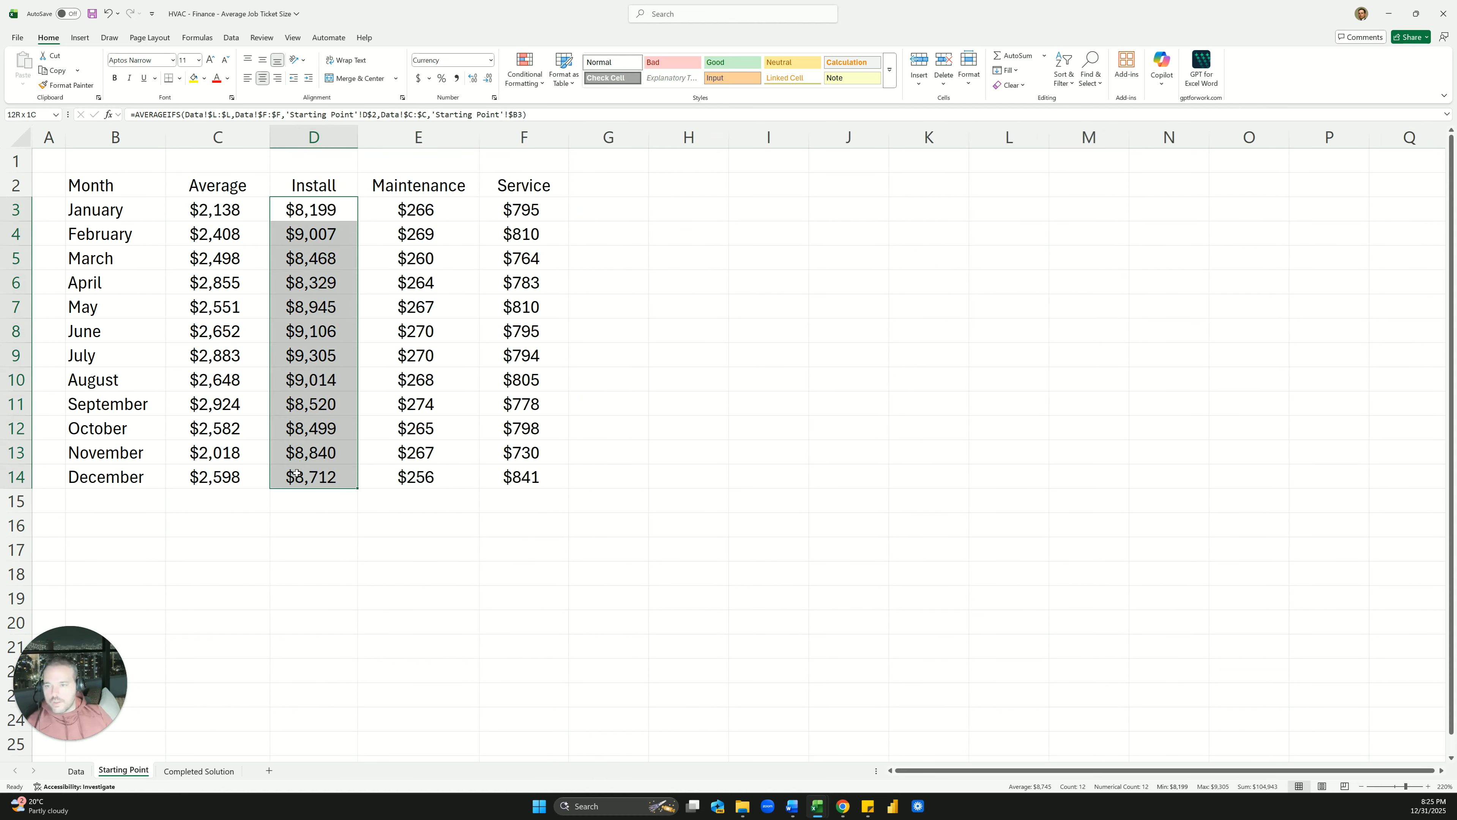
{"action": "left_click", "coordinate": [314, 379]}
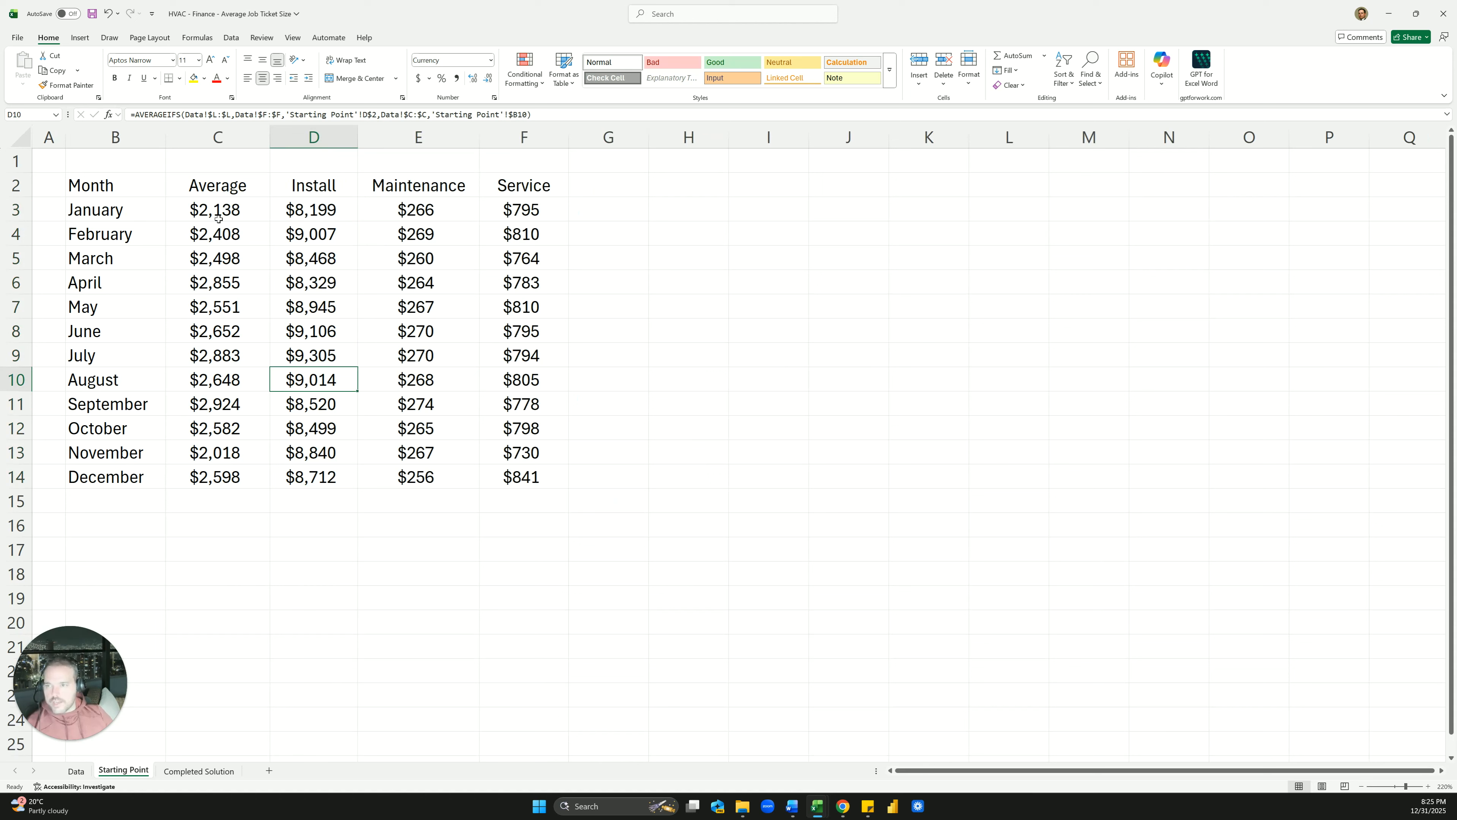
Insert the recommended Line chart of the Month and Average table B2:C14
{"action": "left_click_drag", "start_coordinate": [116, 185], "coordinate": [205, 468]}
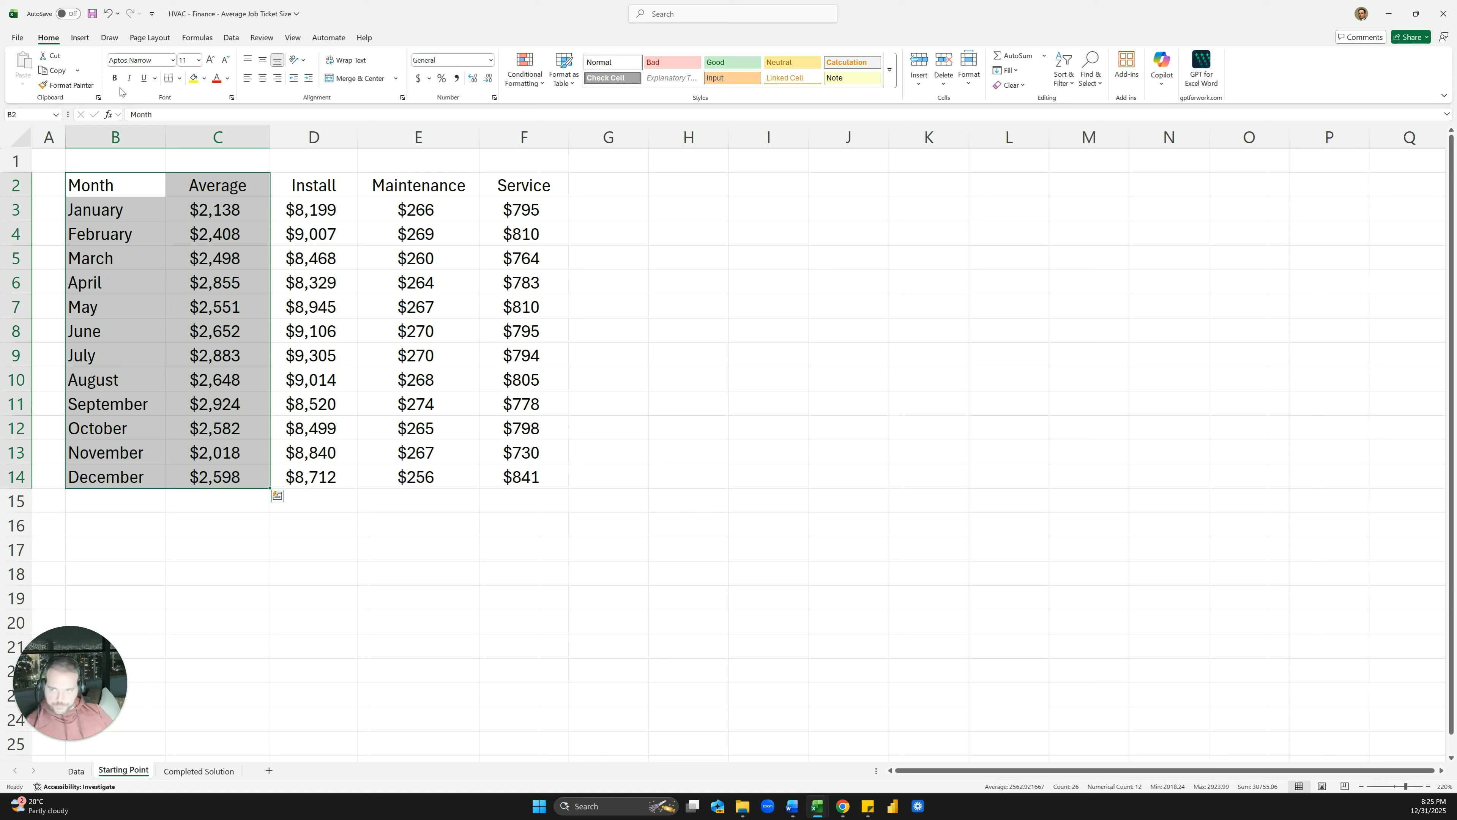
{"action": "left_click", "coordinate": [80, 38]}
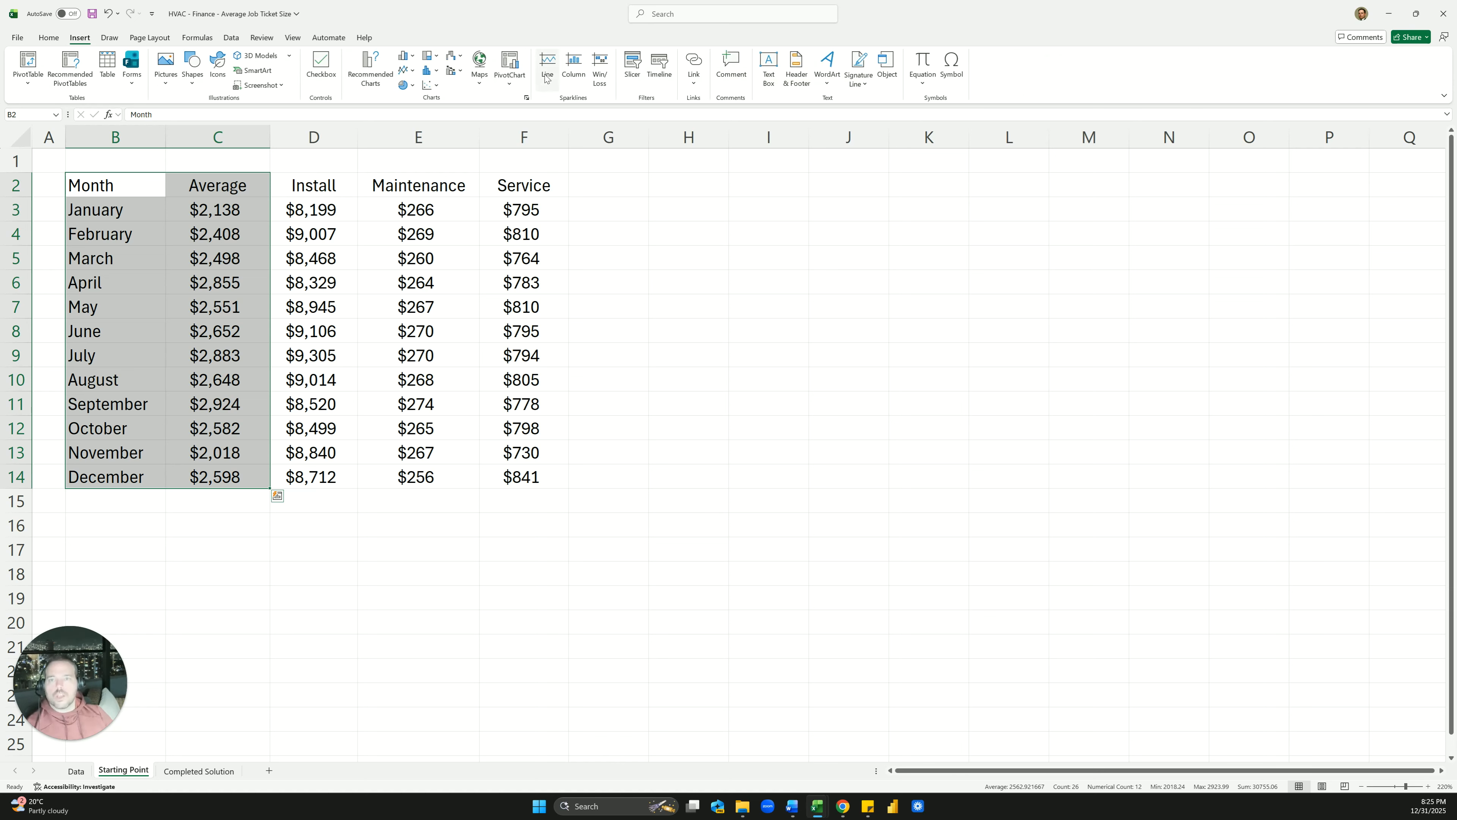
{"action": "left_click", "coordinate": [380, 70]}
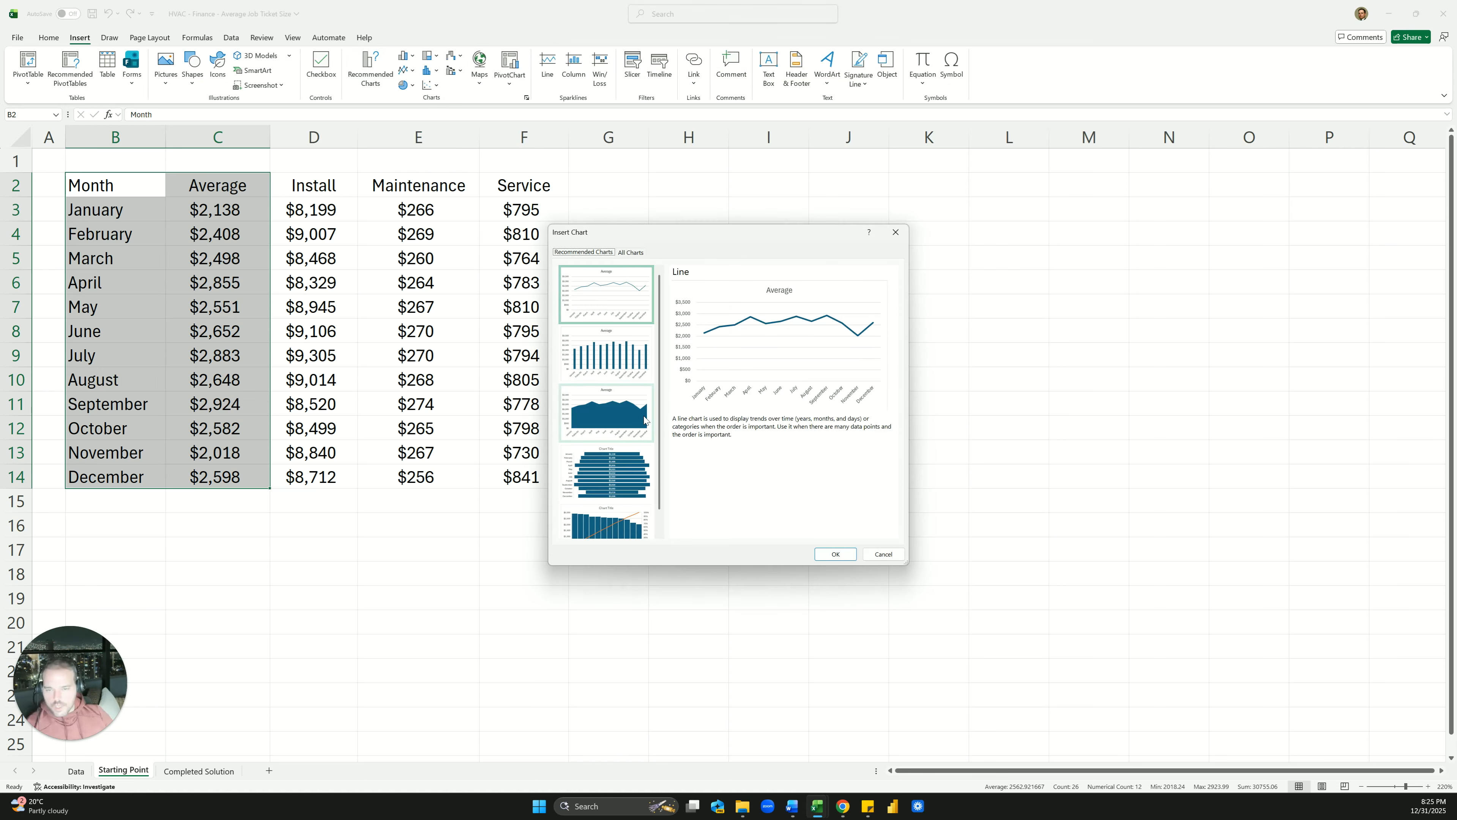
{"action": "left_click", "coordinate": [833, 554]}
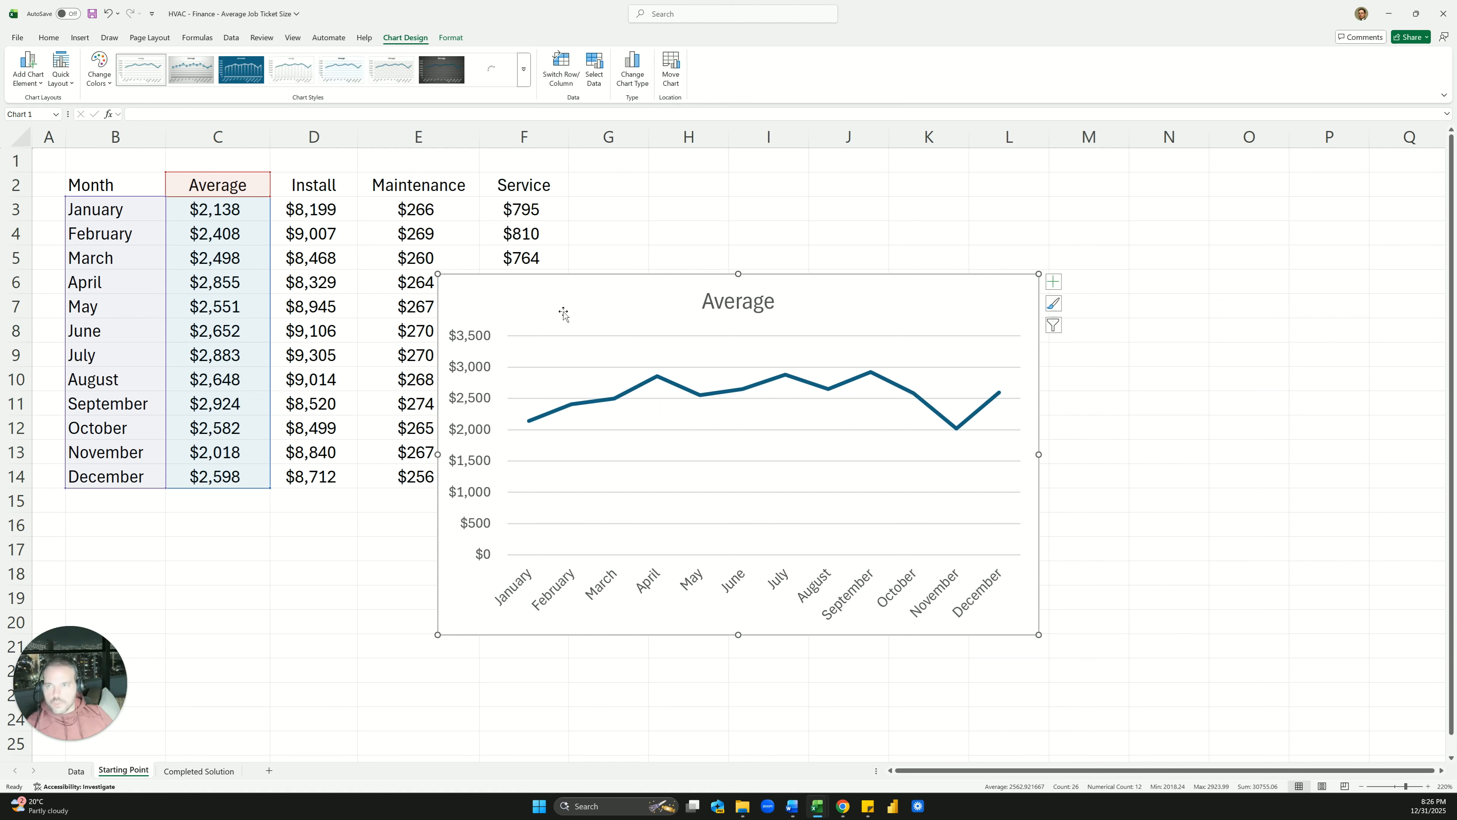
Change the chart title to 'Average Job Ticket Size'
{"action": "left_click", "coordinate": [757, 302]}
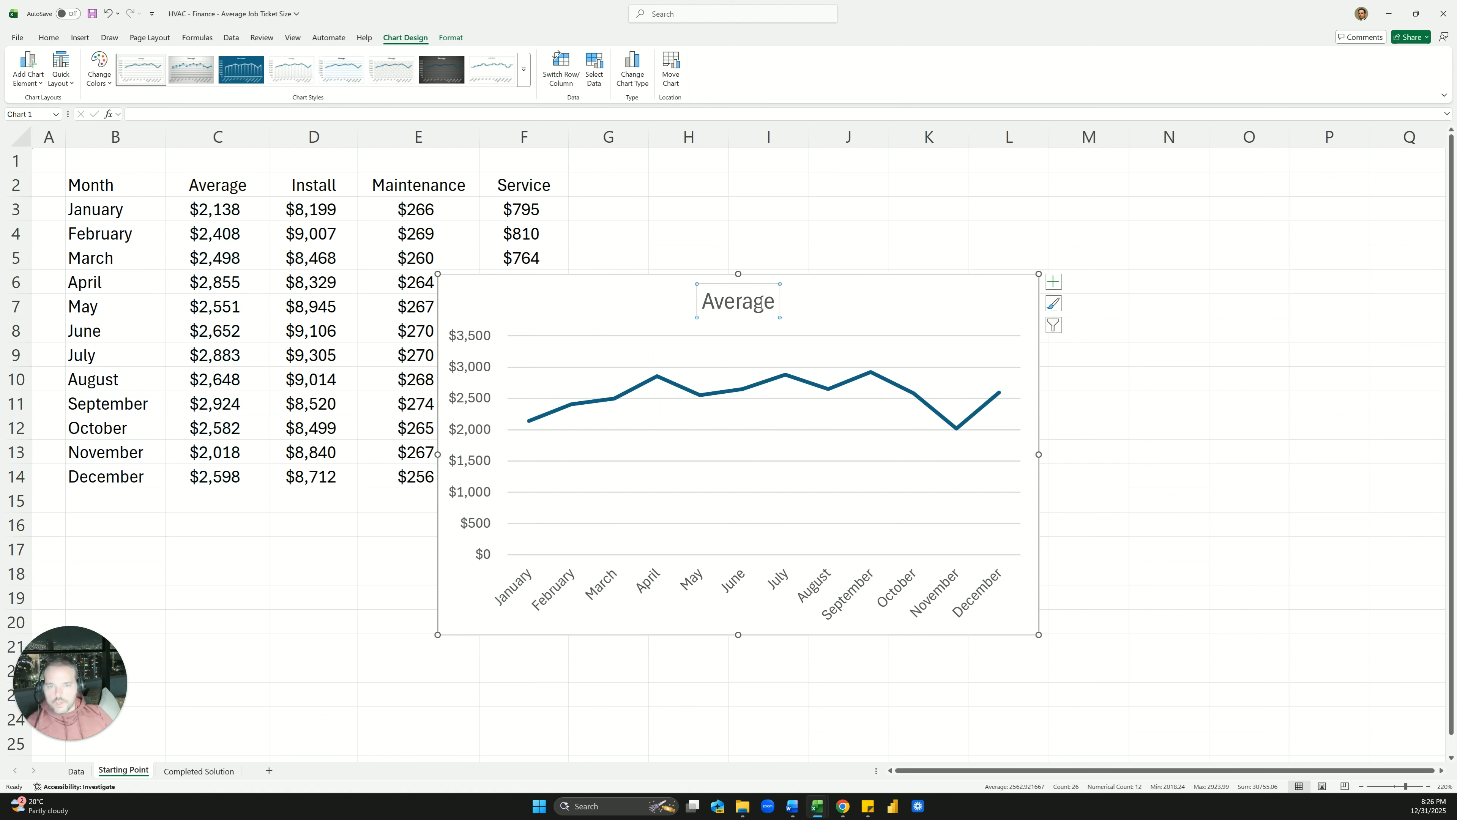
{"action": "left_click", "coordinate": [777, 305]}
{"action": "type", "text": "Job Ticket Si"}
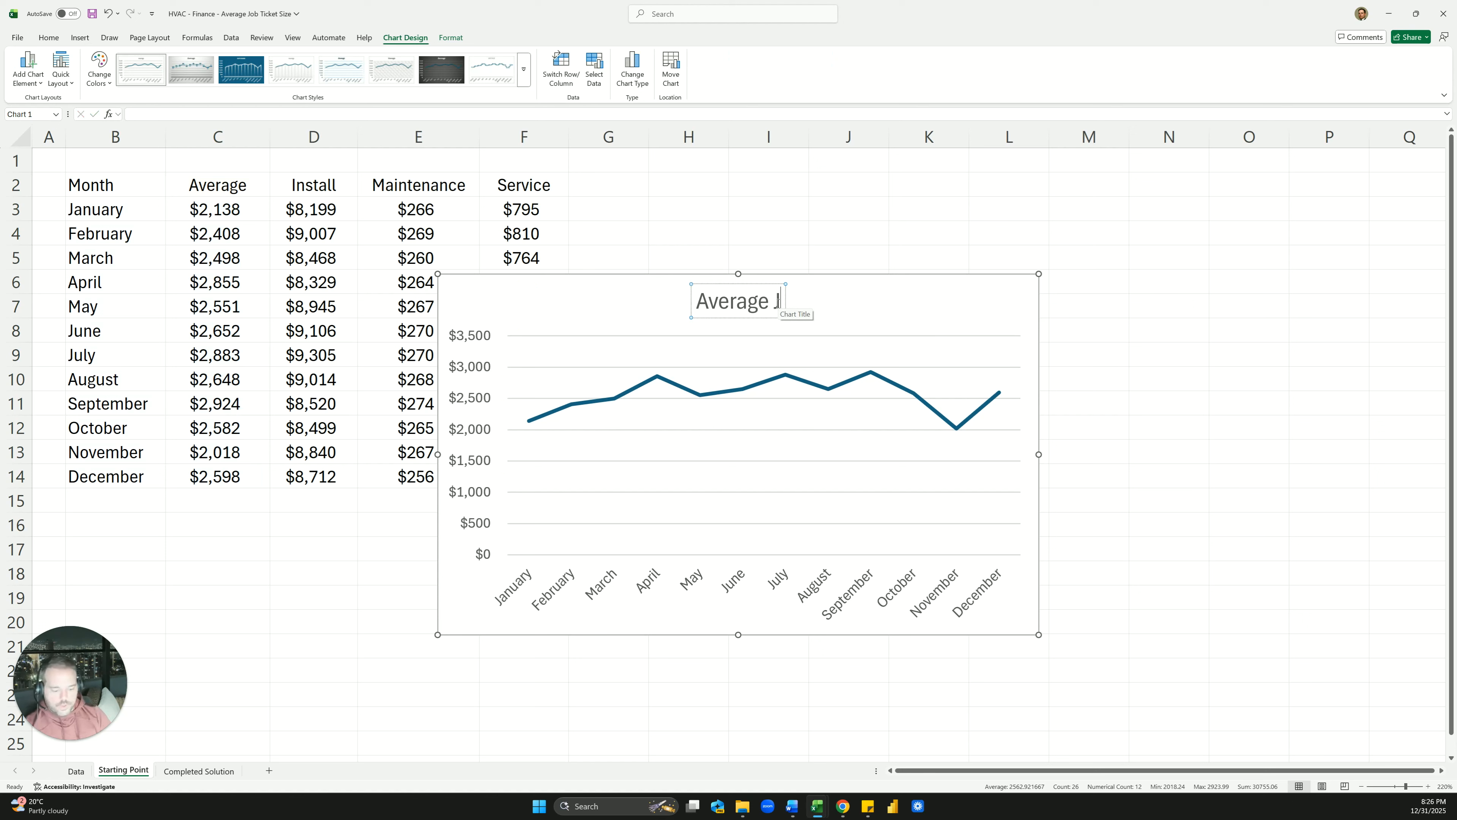
{"action": "type", "text": "ze"}
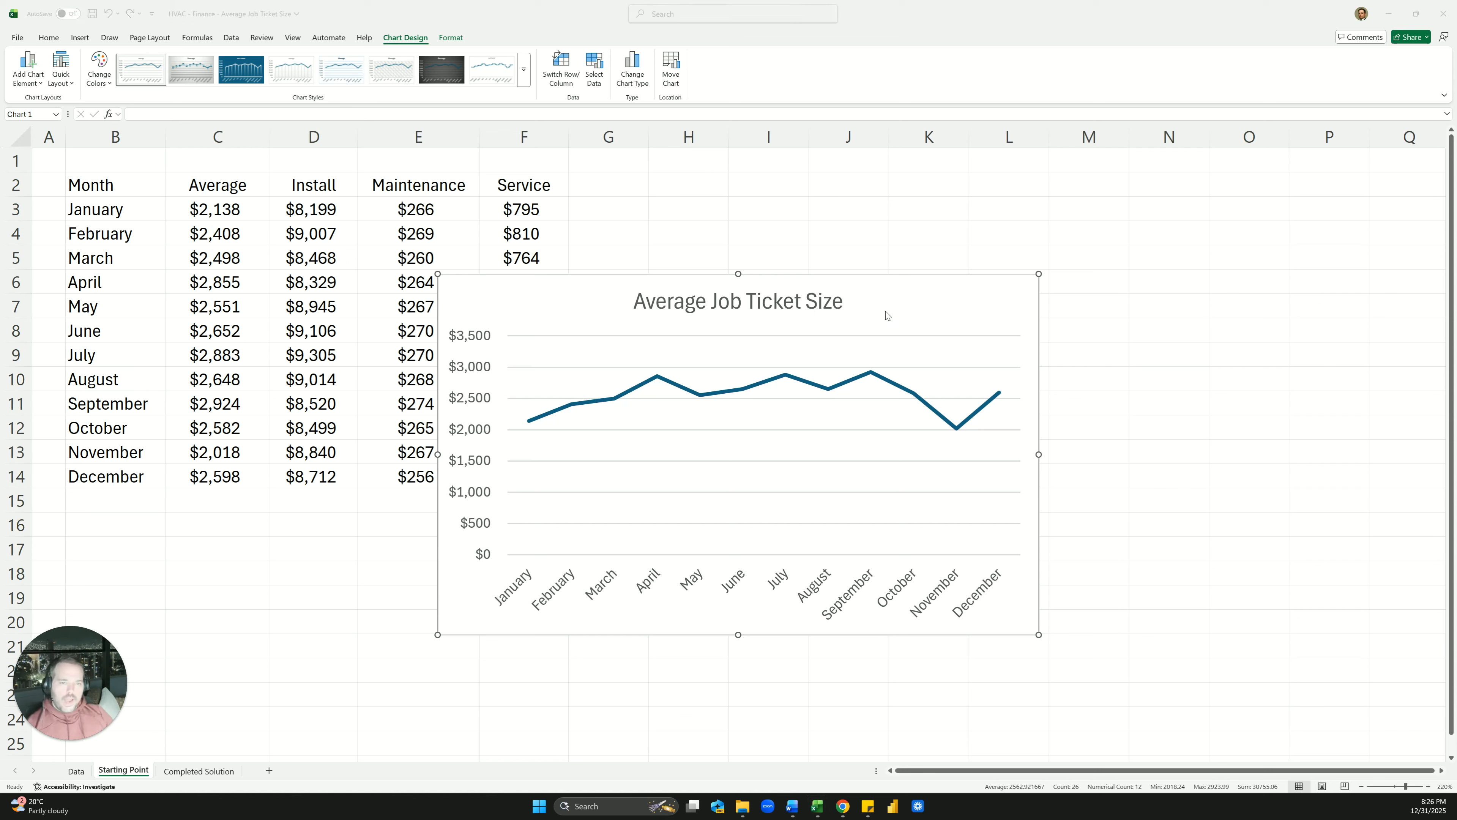
{"action": "left_click", "coordinate": [850, 316]}
Apply the dark chart style, then move the chart to column G beside the table and enlarge it
{"action": "left_click", "coordinate": [922, 317]}
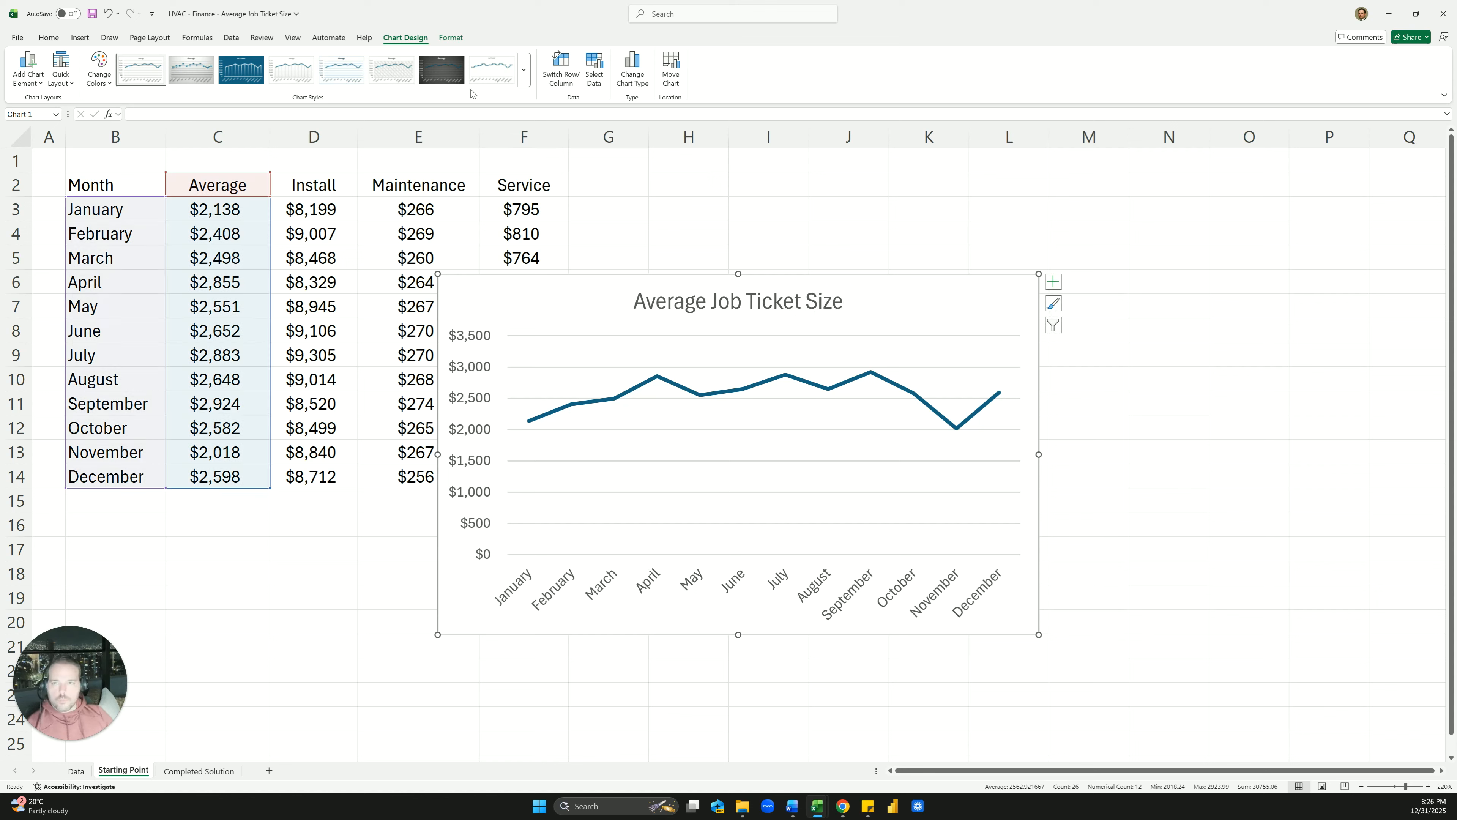
{"action": "left_click", "coordinate": [441, 70]}
{"action": "left_click_drag", "start_coordinate": [499, 283], "coordinate": [634, 171]}
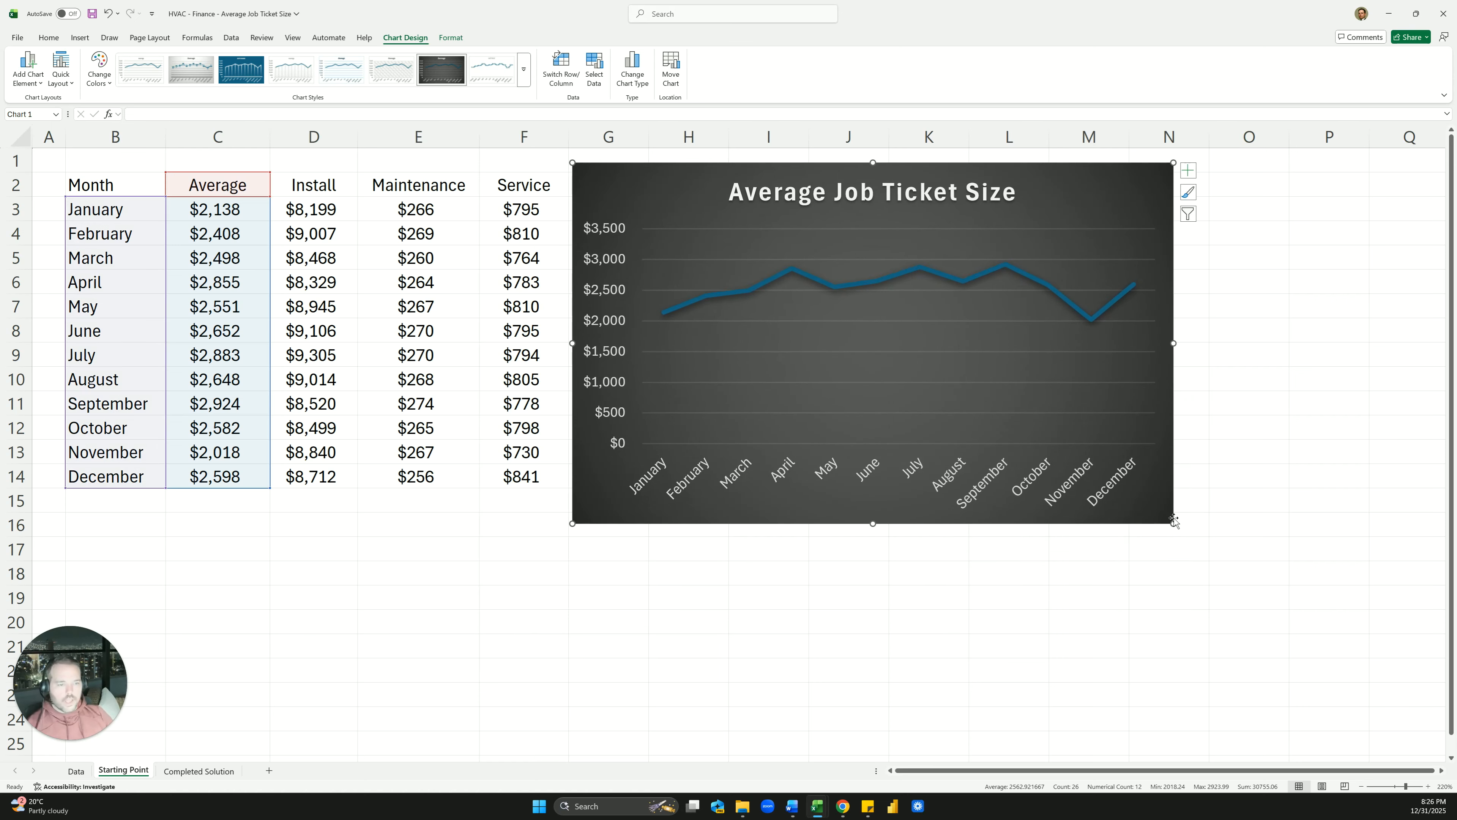
{"action": "left_click_drag", "start_coordinate": [1174, 521], "coordinate": [1228, 531]}
{"action": "left_click", "coordinate": [908, 198]}
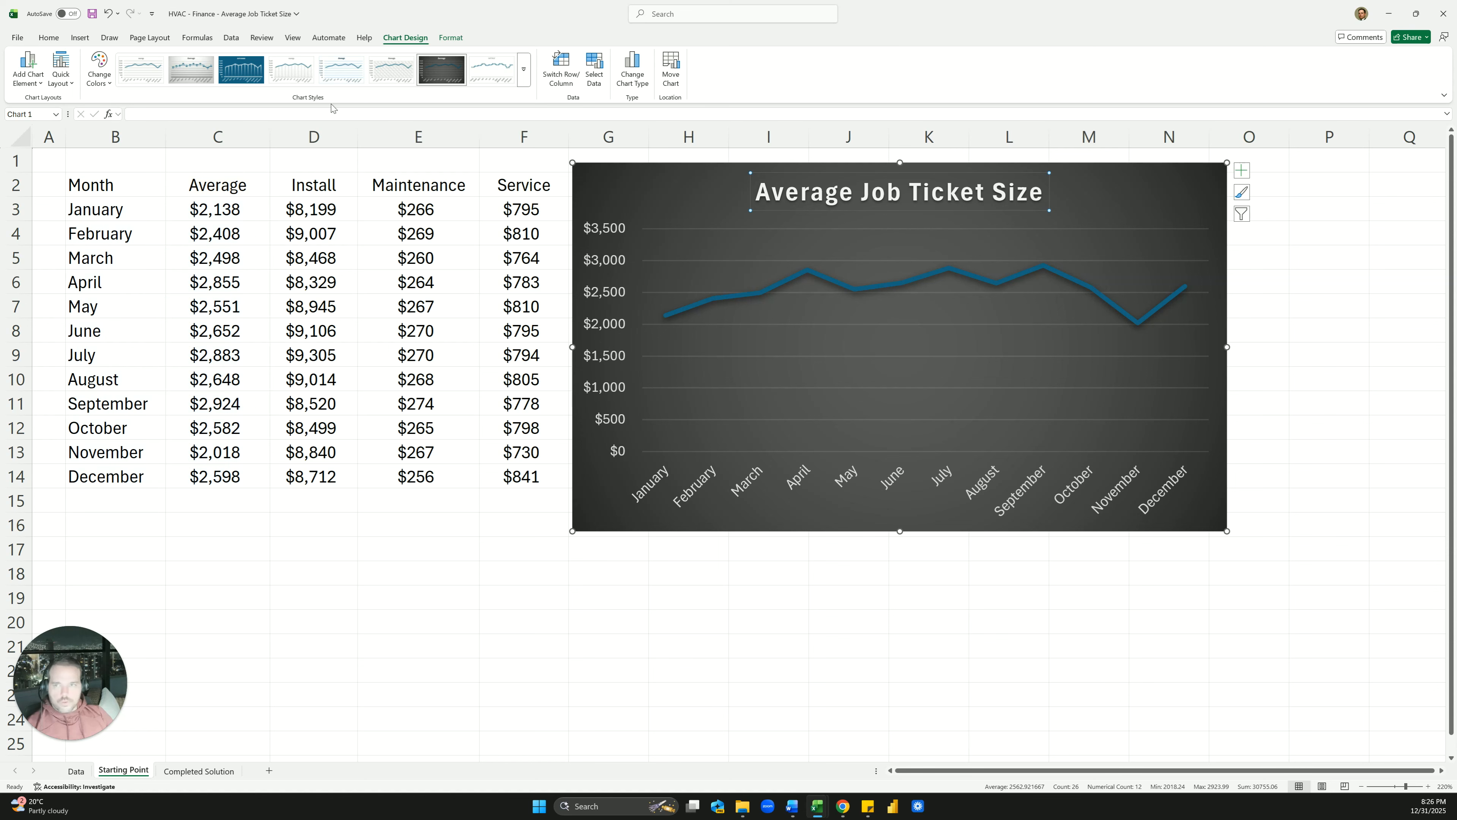
Shrink the chart title font and make both the value and month axis labels white
{"action": "left_click", "coordinate": [48, 37]}
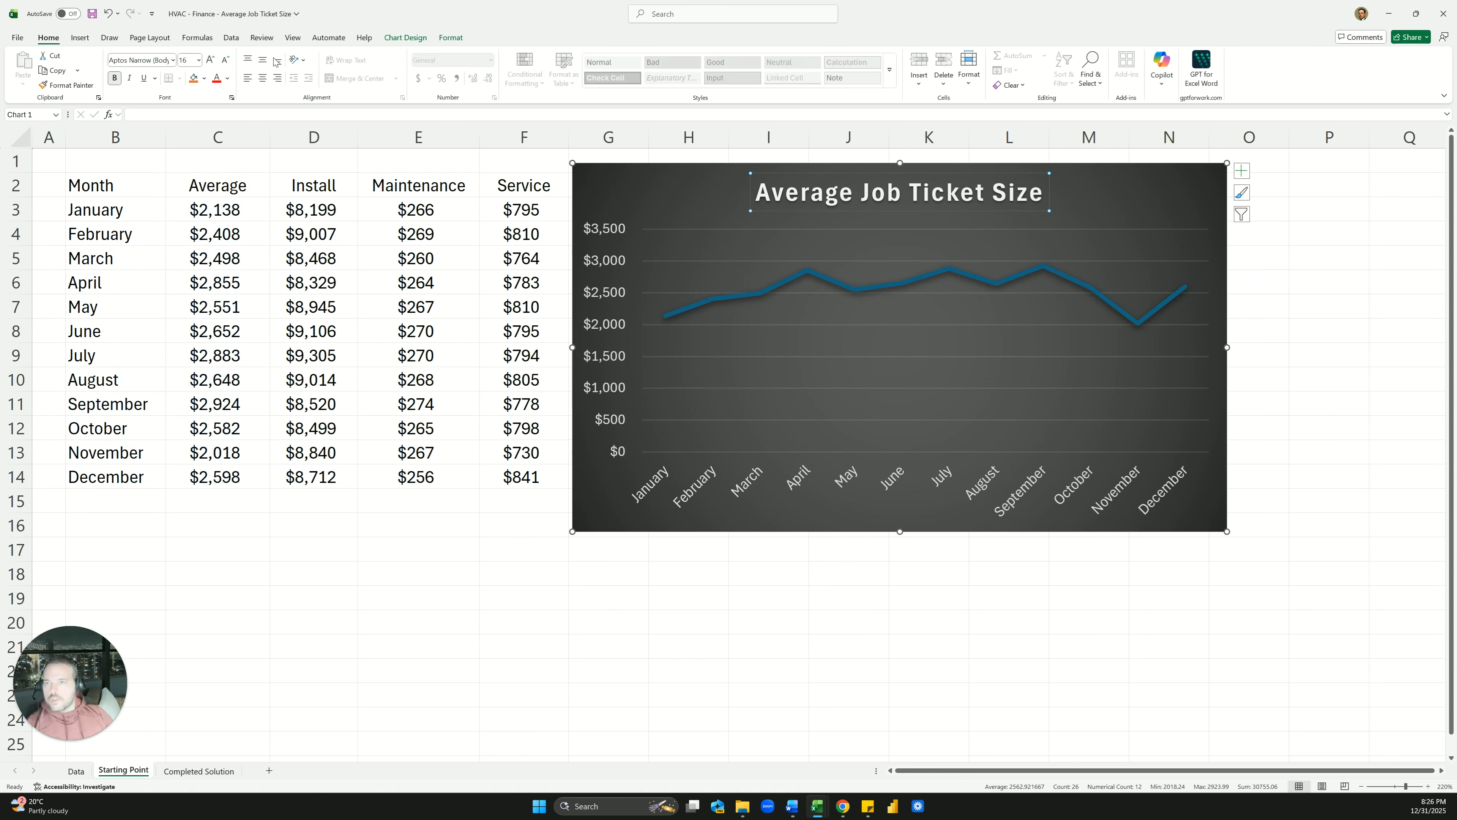
{"action": "left_click", "coordinate": [226, 62]}
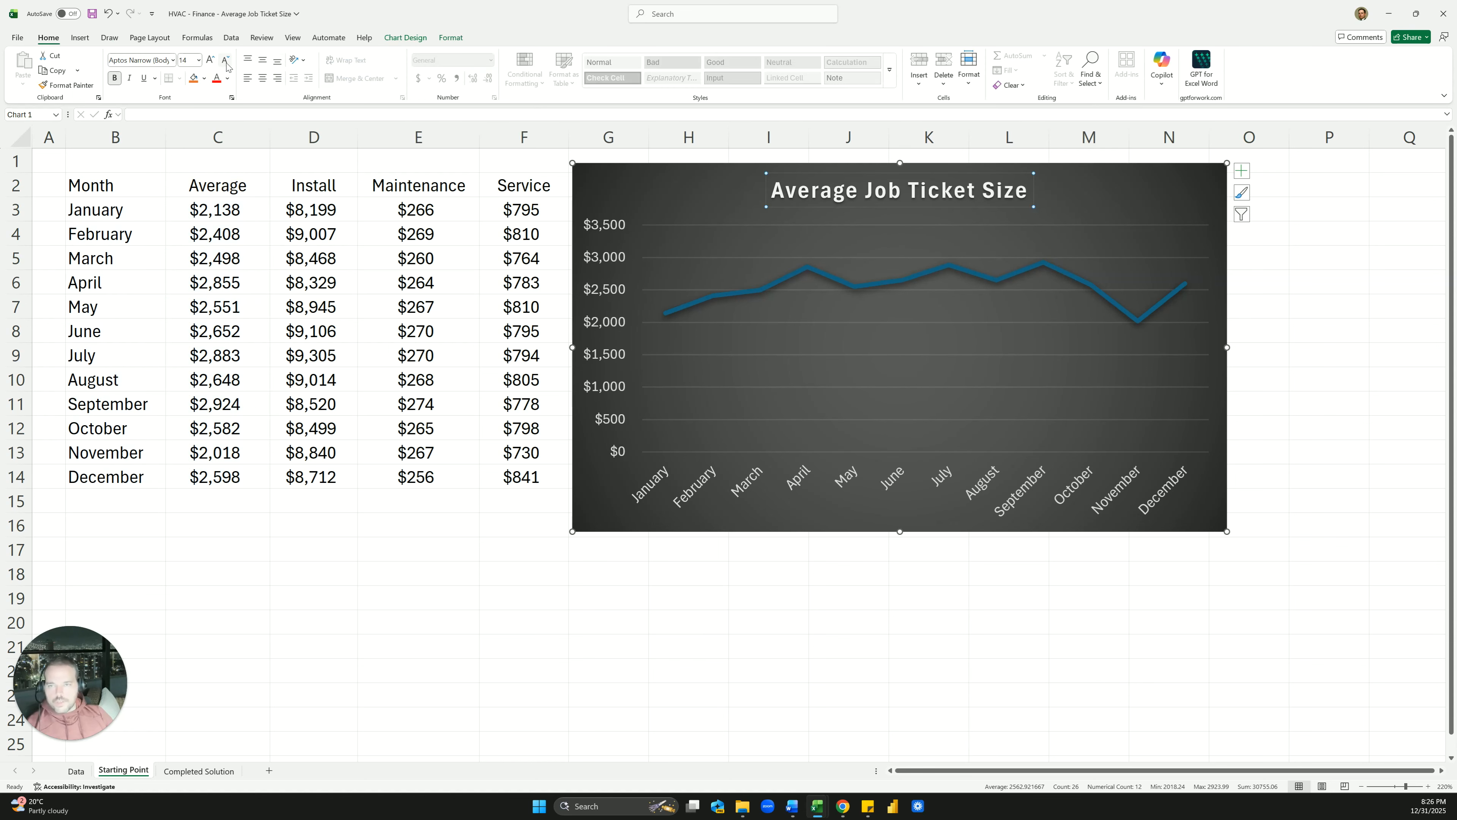
{"action": "left_click", "coordinate": [613, 270]}
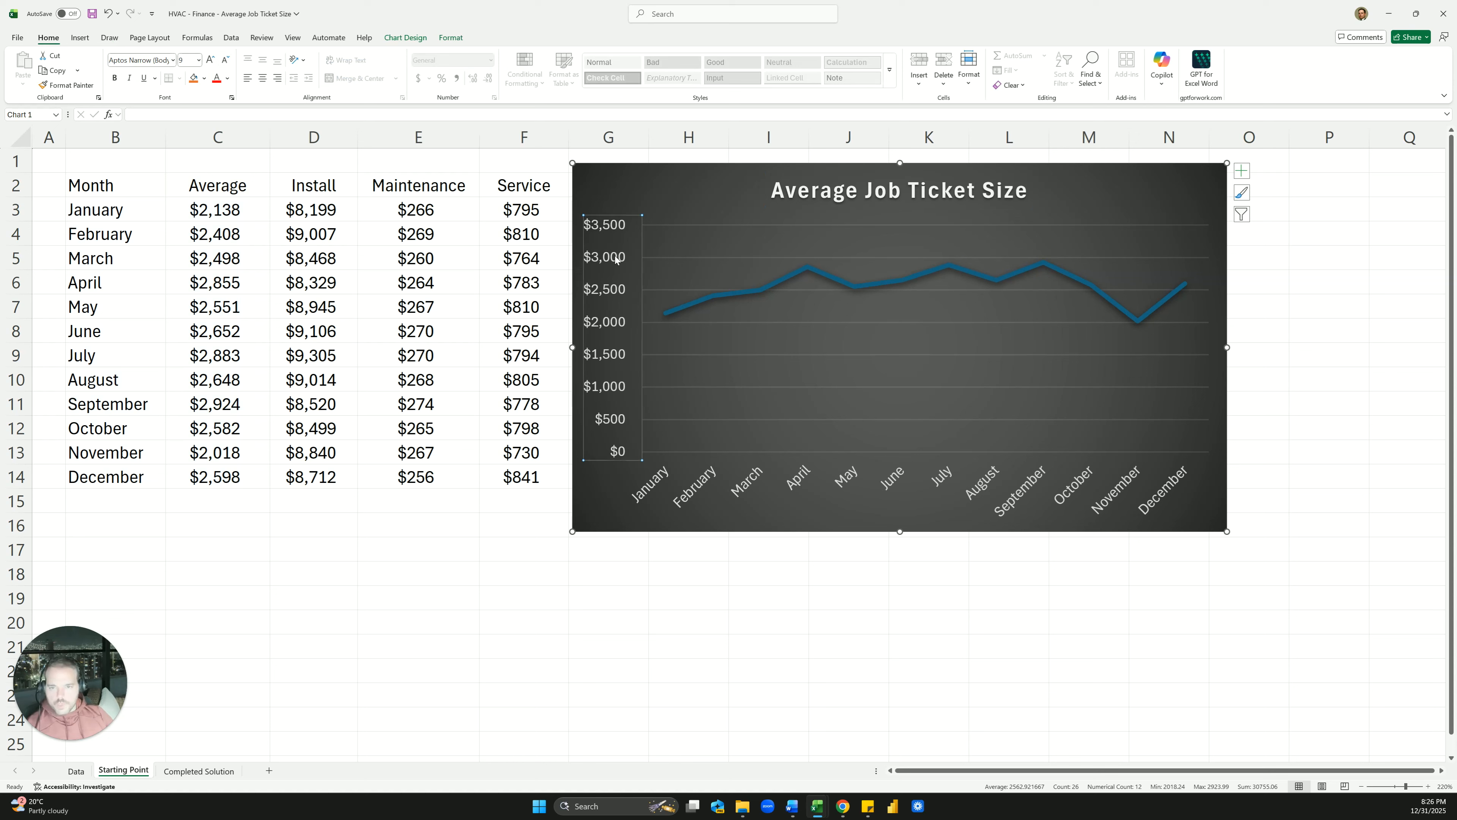
{"action": "left_click", "coordinate": [228, 79]}
{"action": "left_click", "coordinate": [218, 152]}
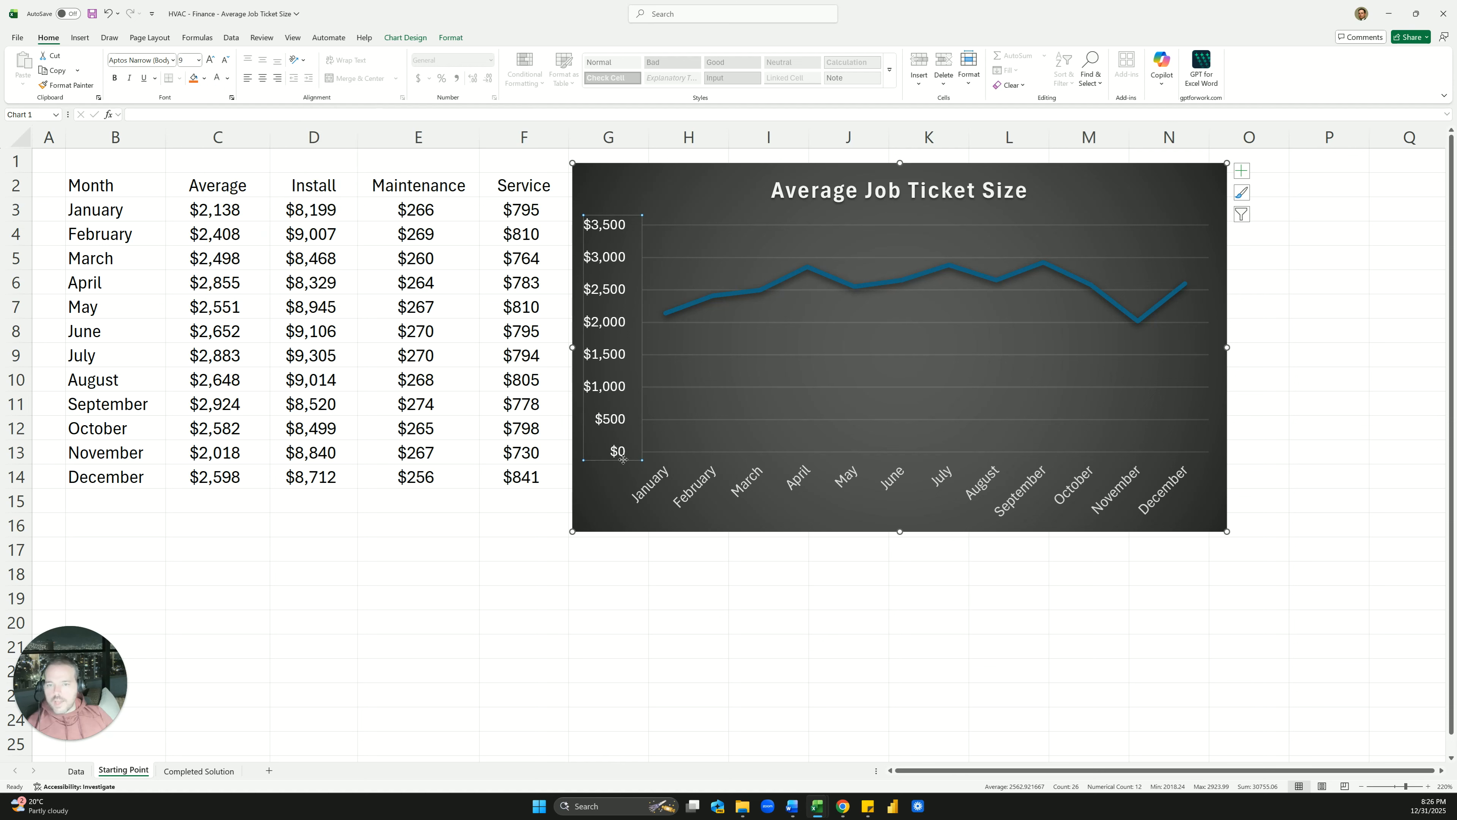
{"action": "left_click", "coordinate": [665, 478]}
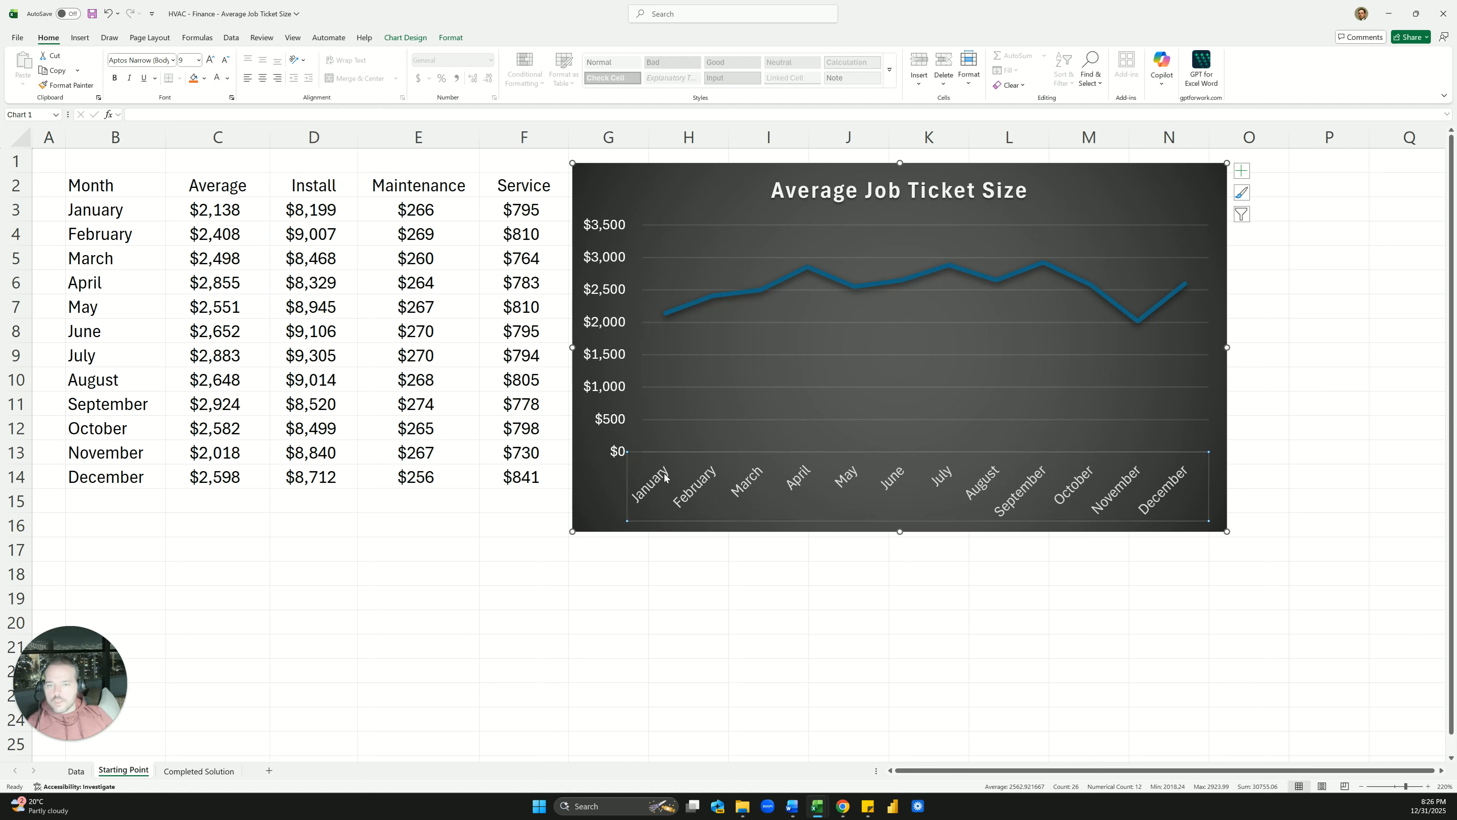
{"action": "left_click", "coordinate": [218, 84]}
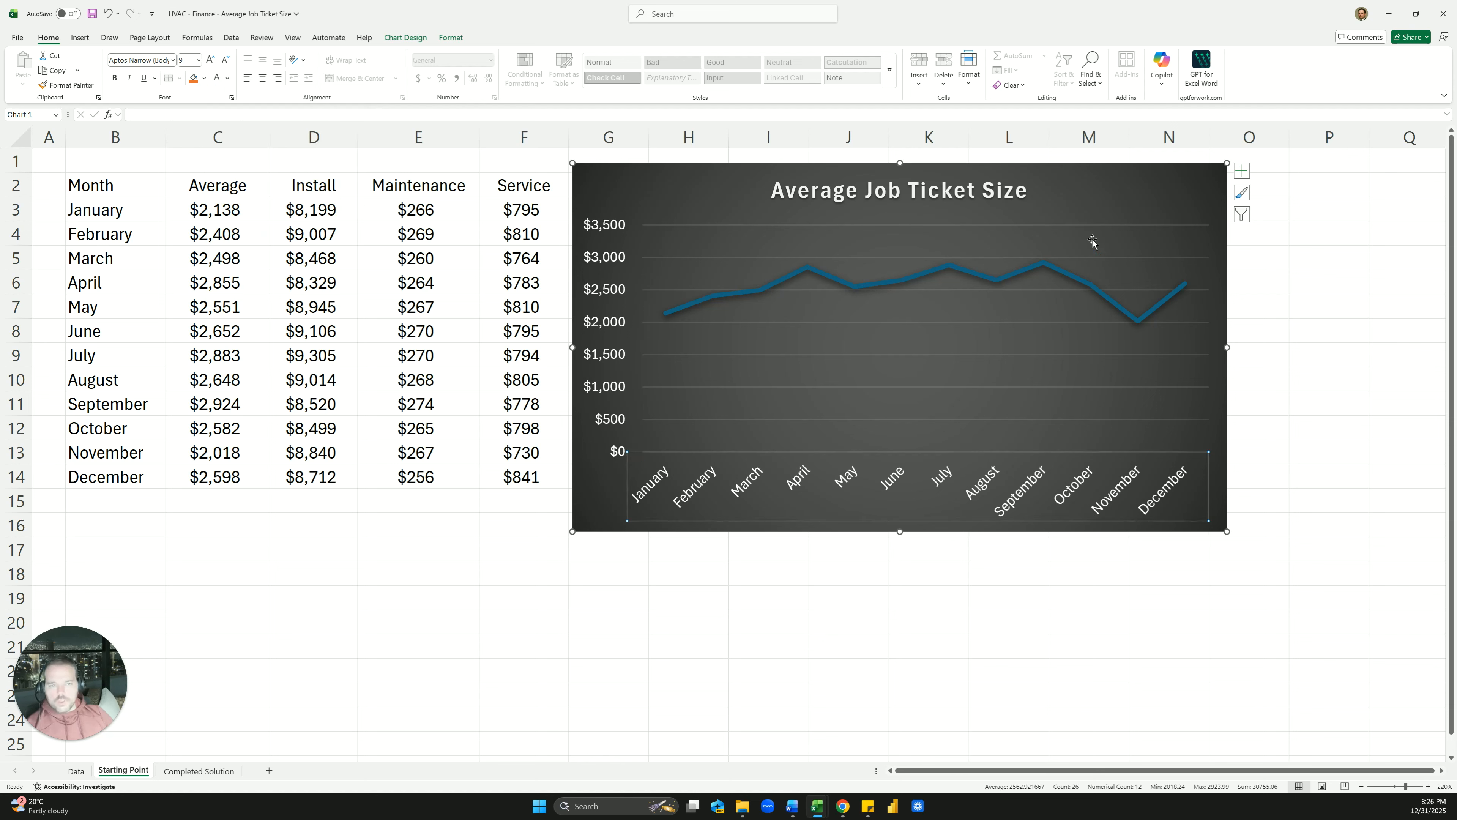
Show data labels on every point of the line, from $2,138 to $2,924
{"action": "left_click", "coordinate": [1114, 219]}
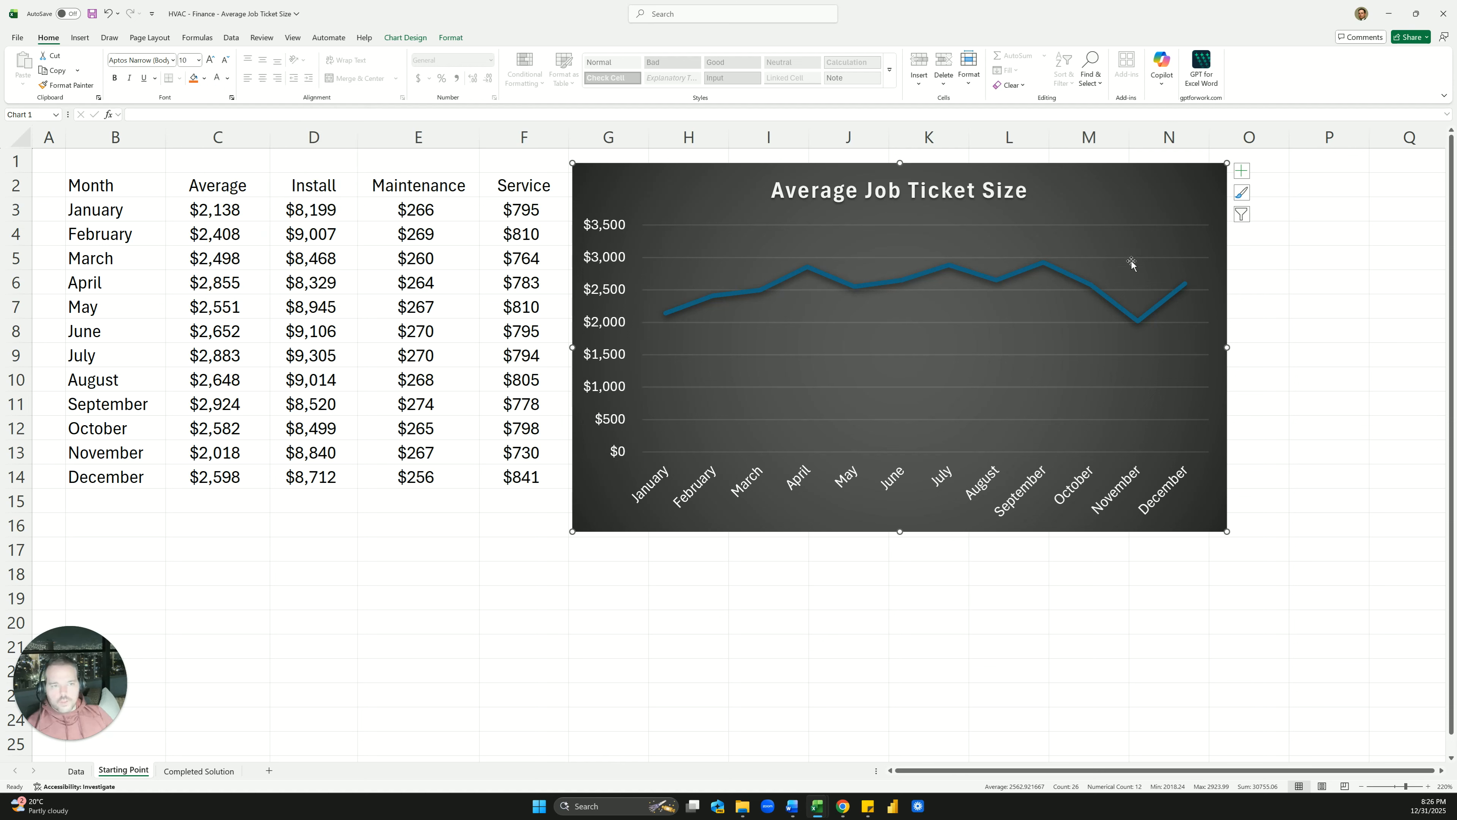
{"action": "left_click", "coordinate": [1239, 178]}
{"action": "left_click", "coordinate": [1267, 226]}
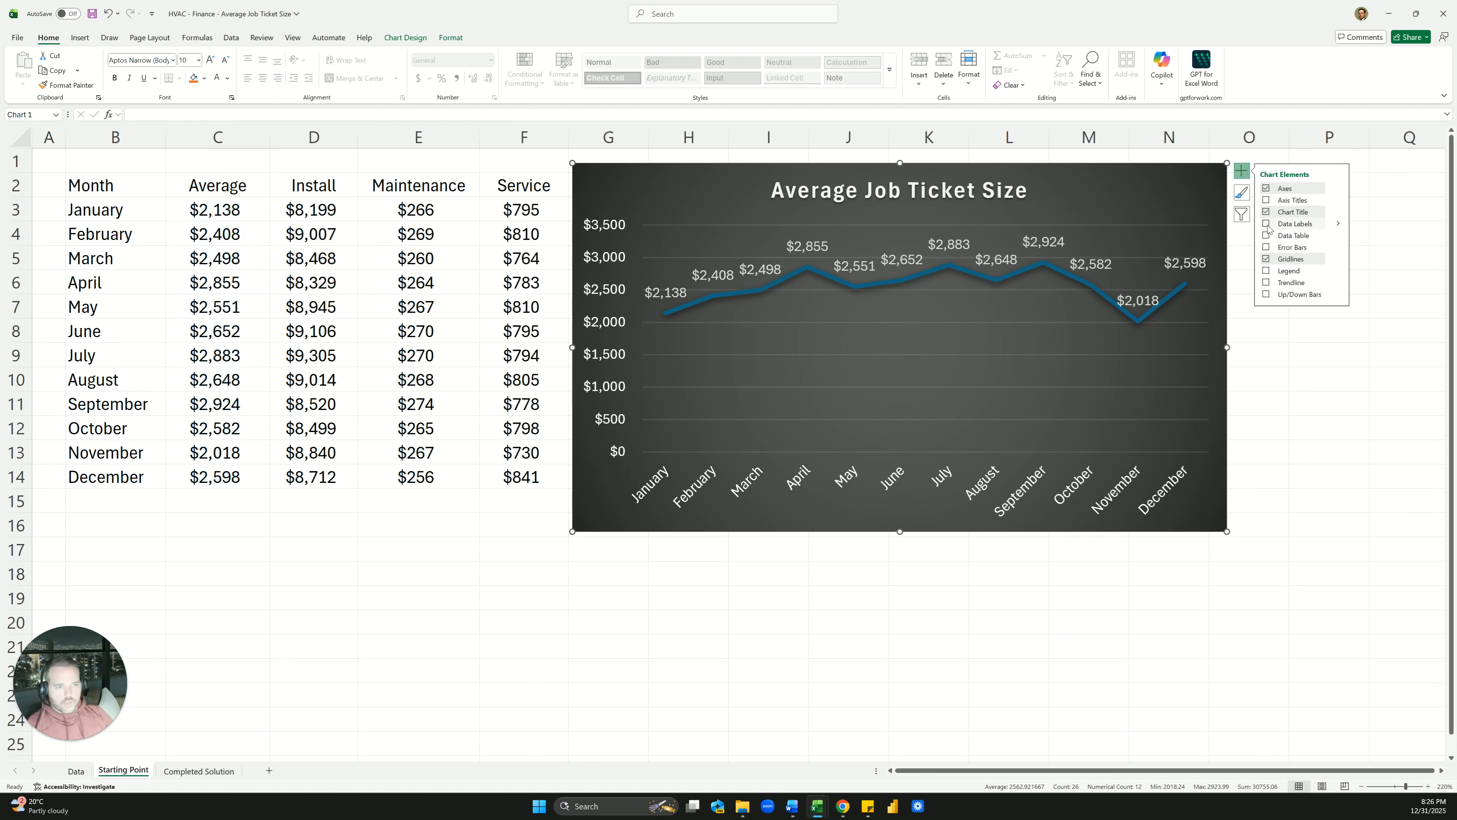
{"action": "left_click", "coordinate": [760, 269]}
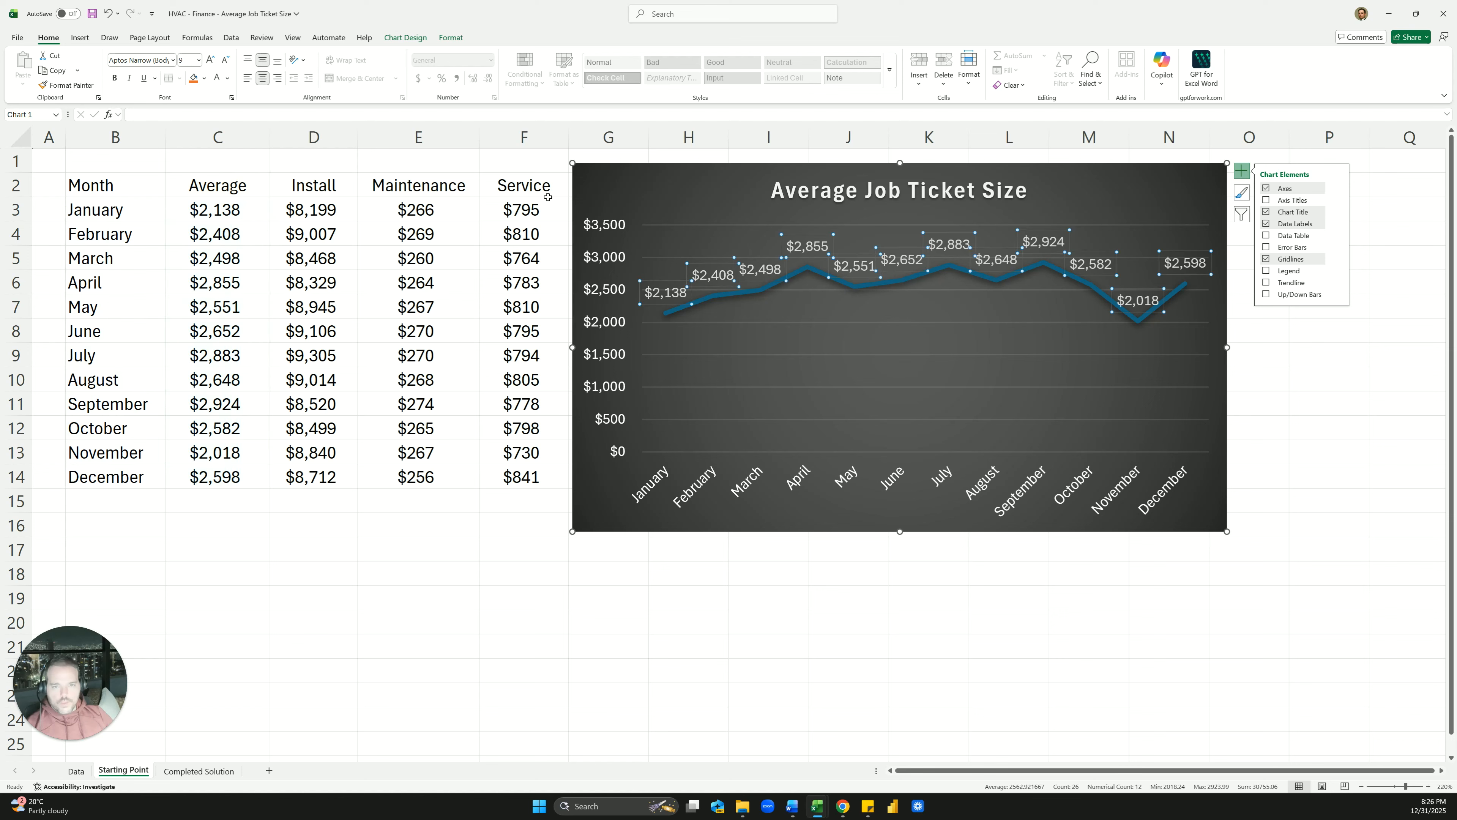
{"action": "key", "text": "Escape"}
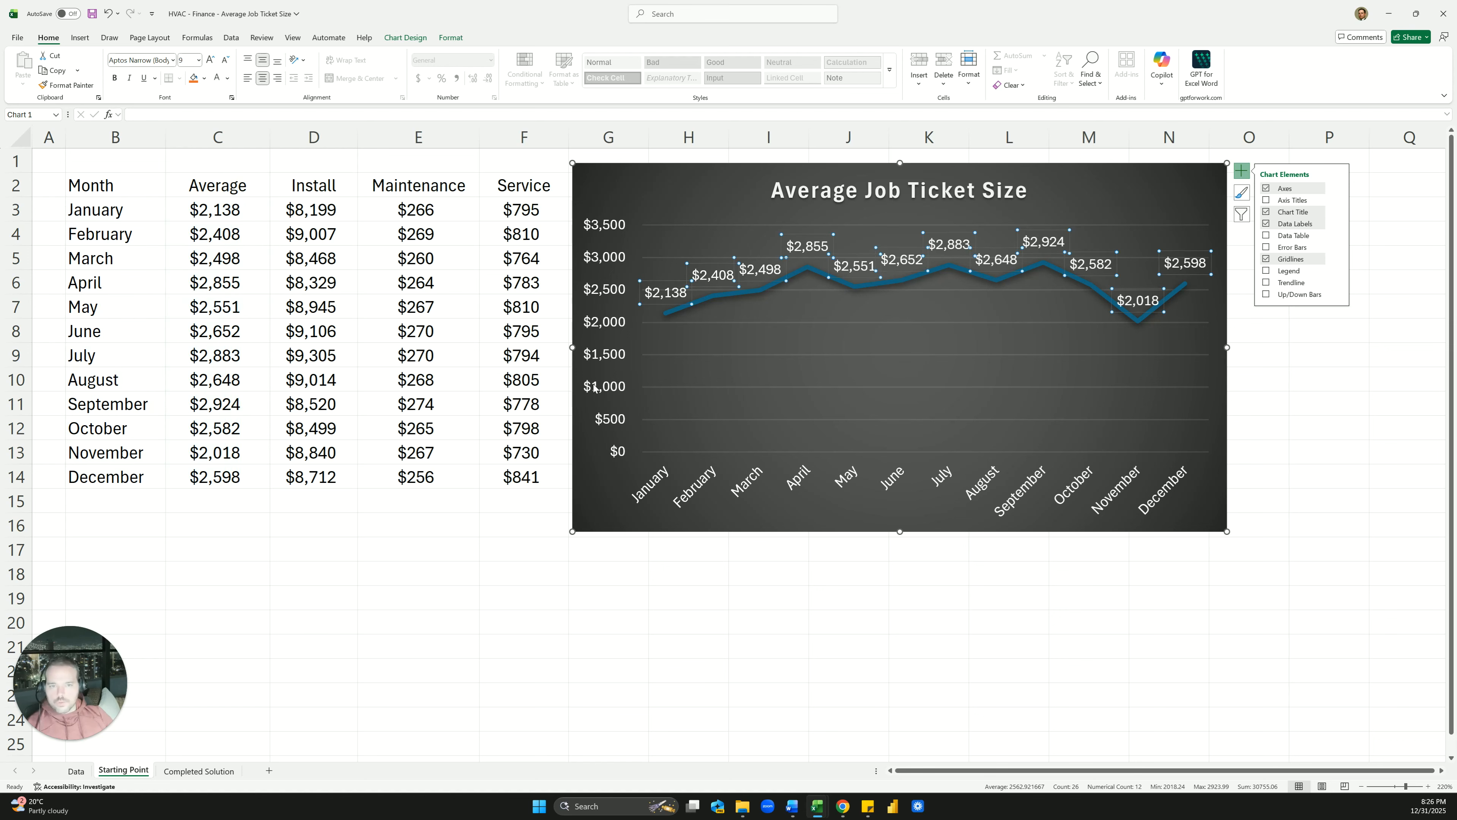
{"action": "key", "text": "Escape"}
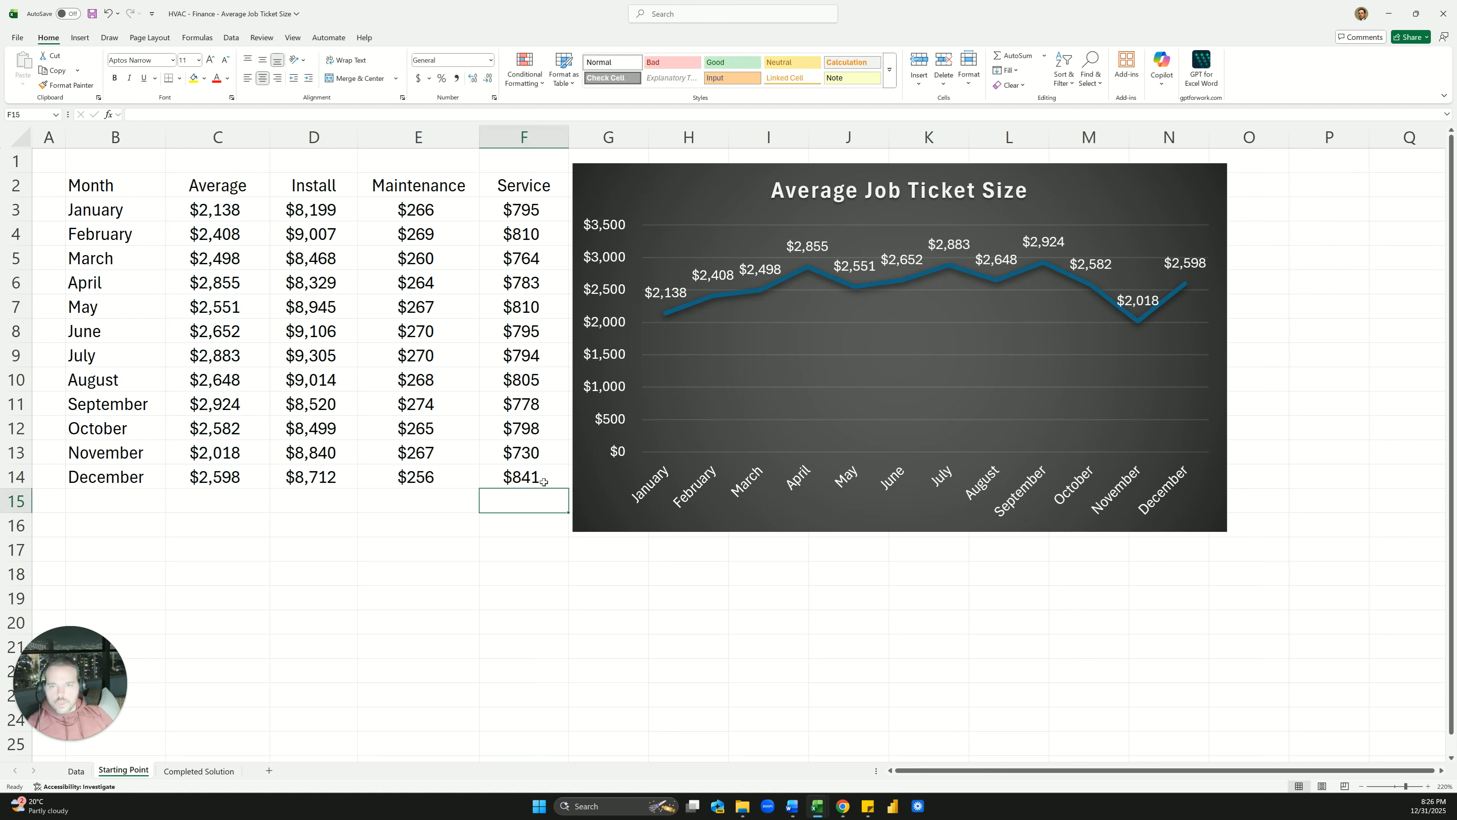
{"action": "left_click", "coordinate": [199, 771]}
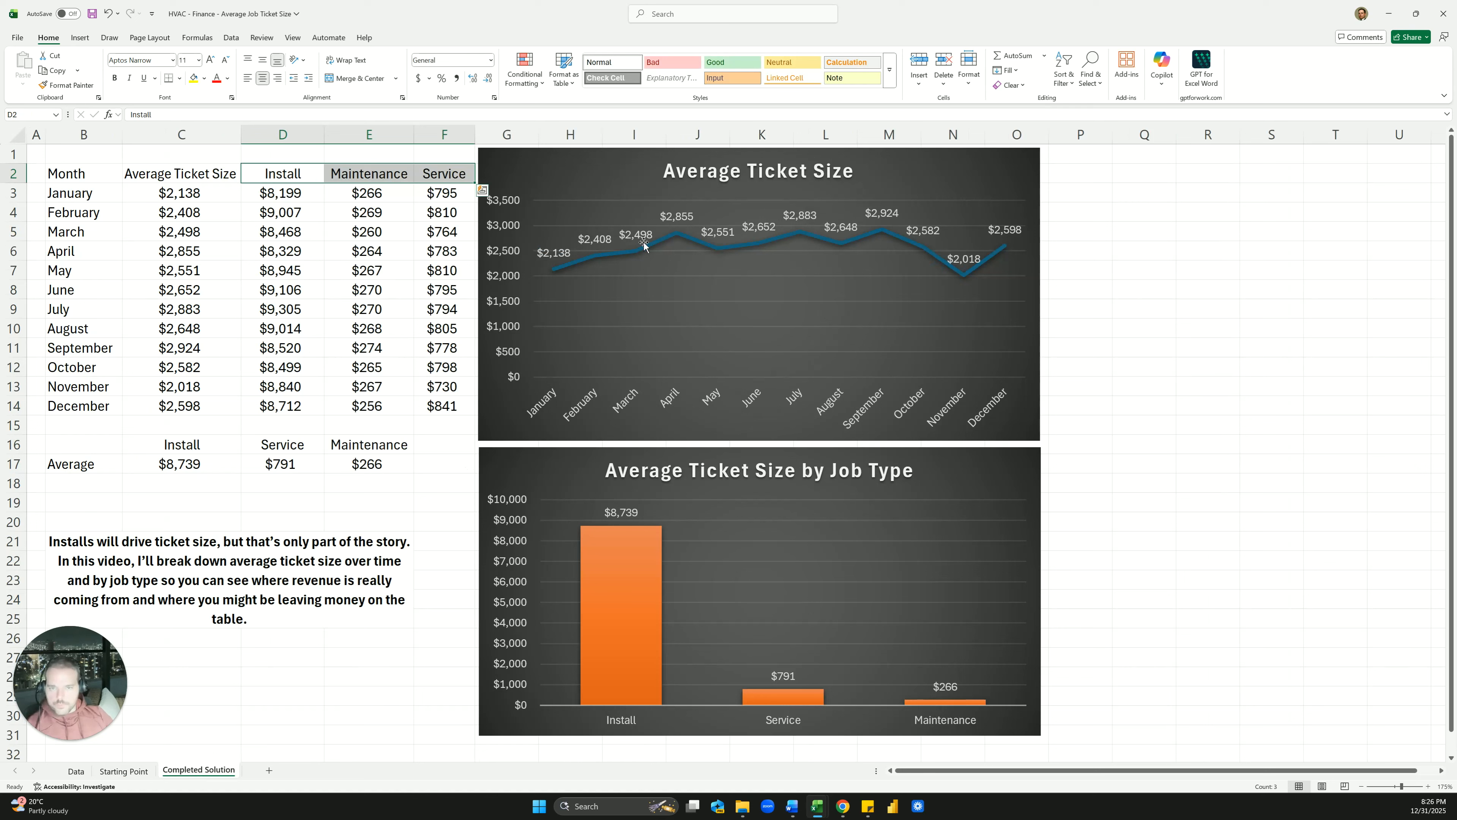
{"action": "left_click", "coordinate": [138, 470]}
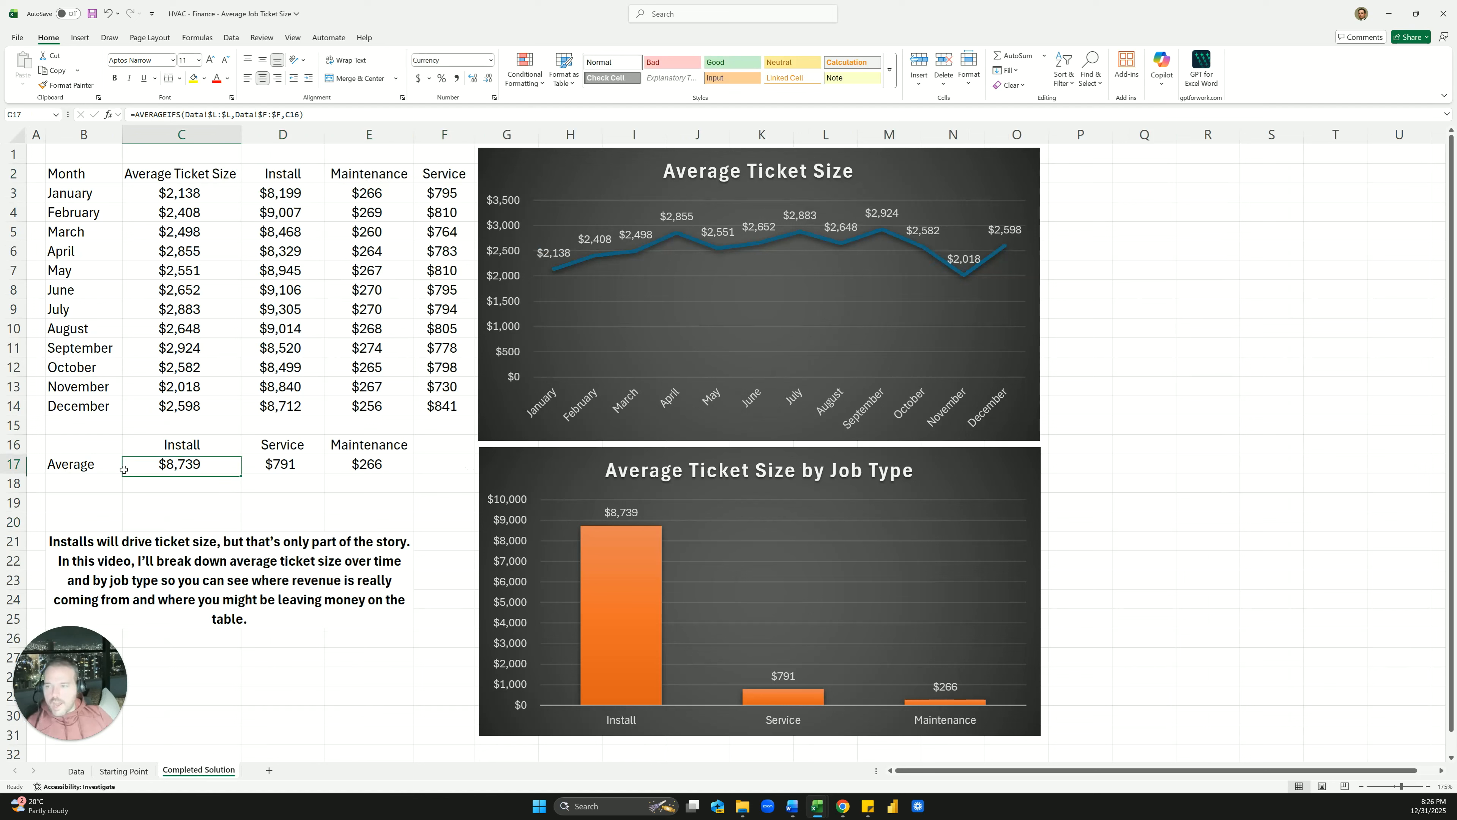
{"action": "left_click_drag", "start_coordinate": [171, 448], "coordinate": [373, 466]}
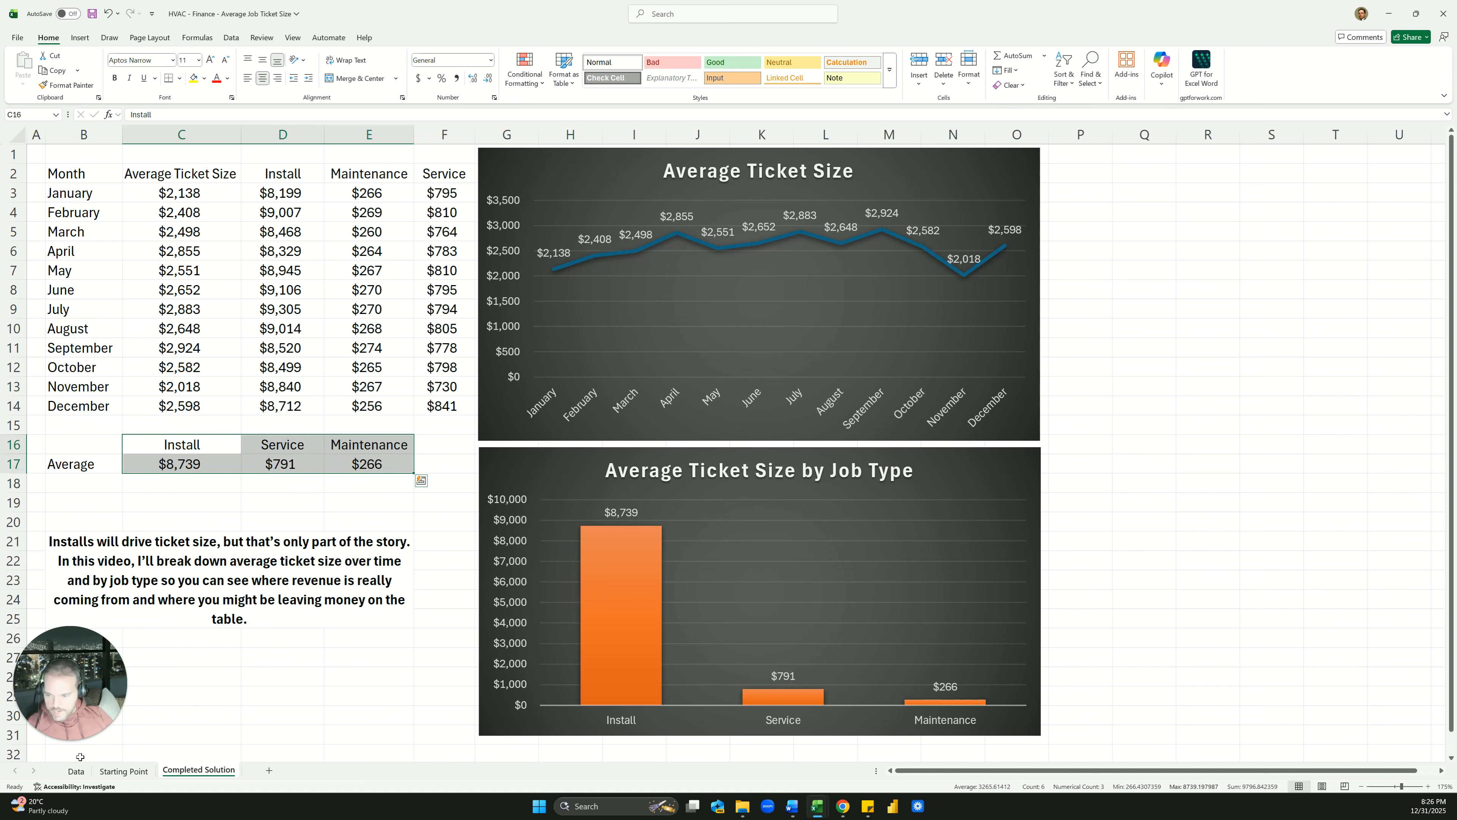
{"action": "left_click", "coordinate": [76, 771]}
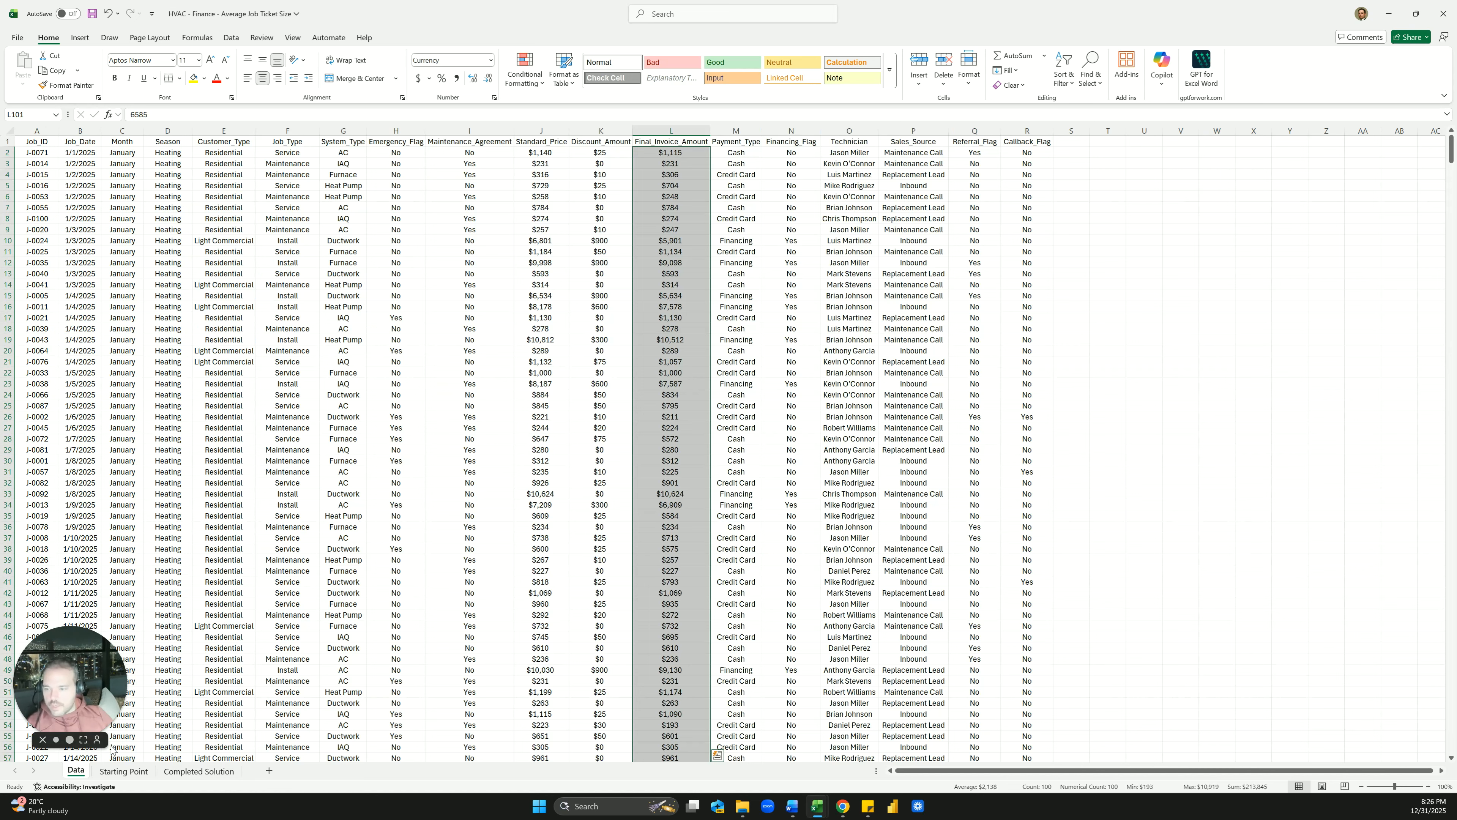
{"action": "left_click", "coordinate": [124, 771]}
Enter the label 'Average' in B16, then move it down to B17
{"action": "left_click", "coordinate": [296, 526]}
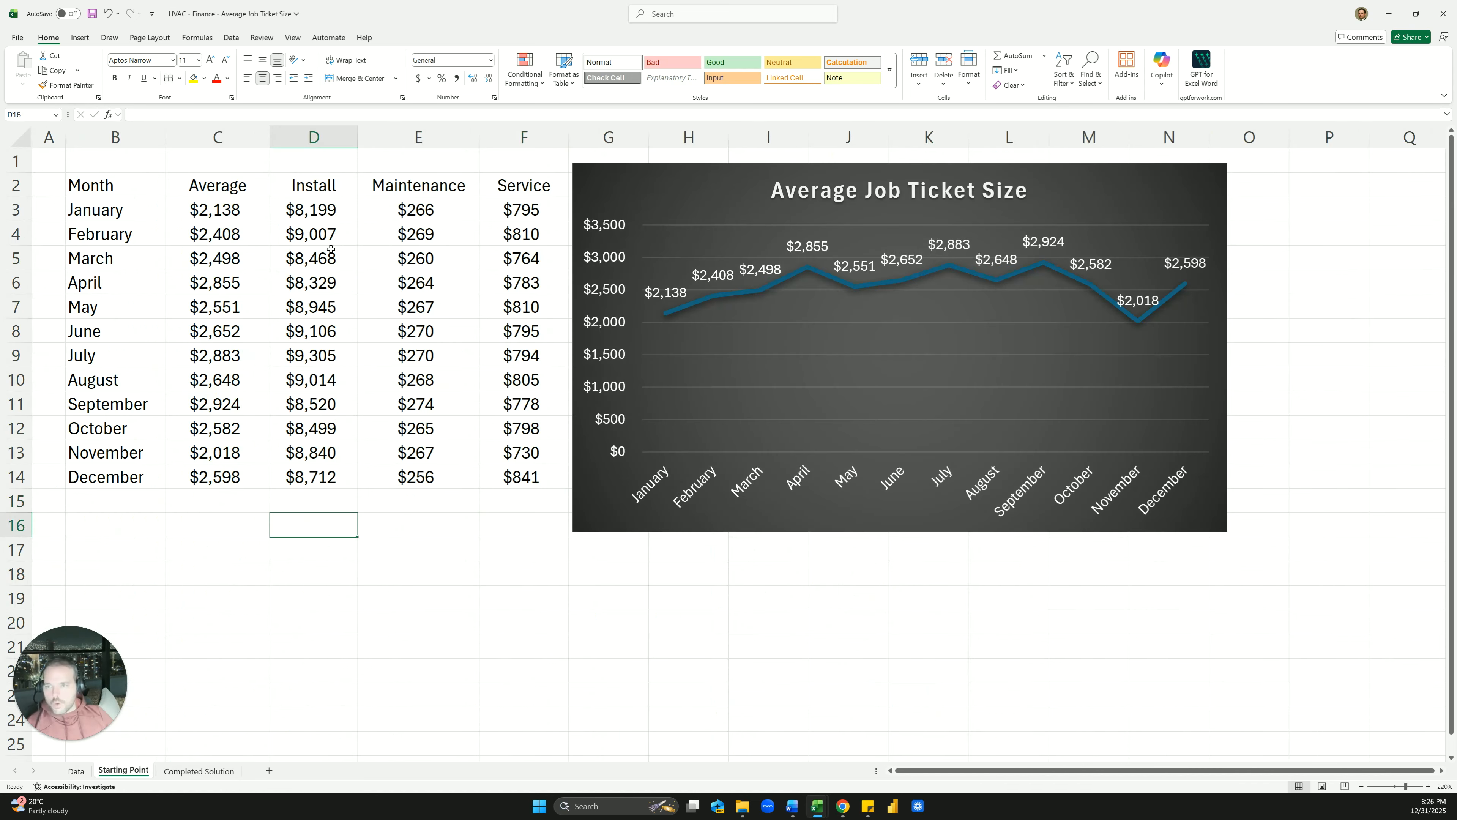
{"action": "left_click", "coordinate": [99, 532]}
{"action": "type", "text": "Average"}
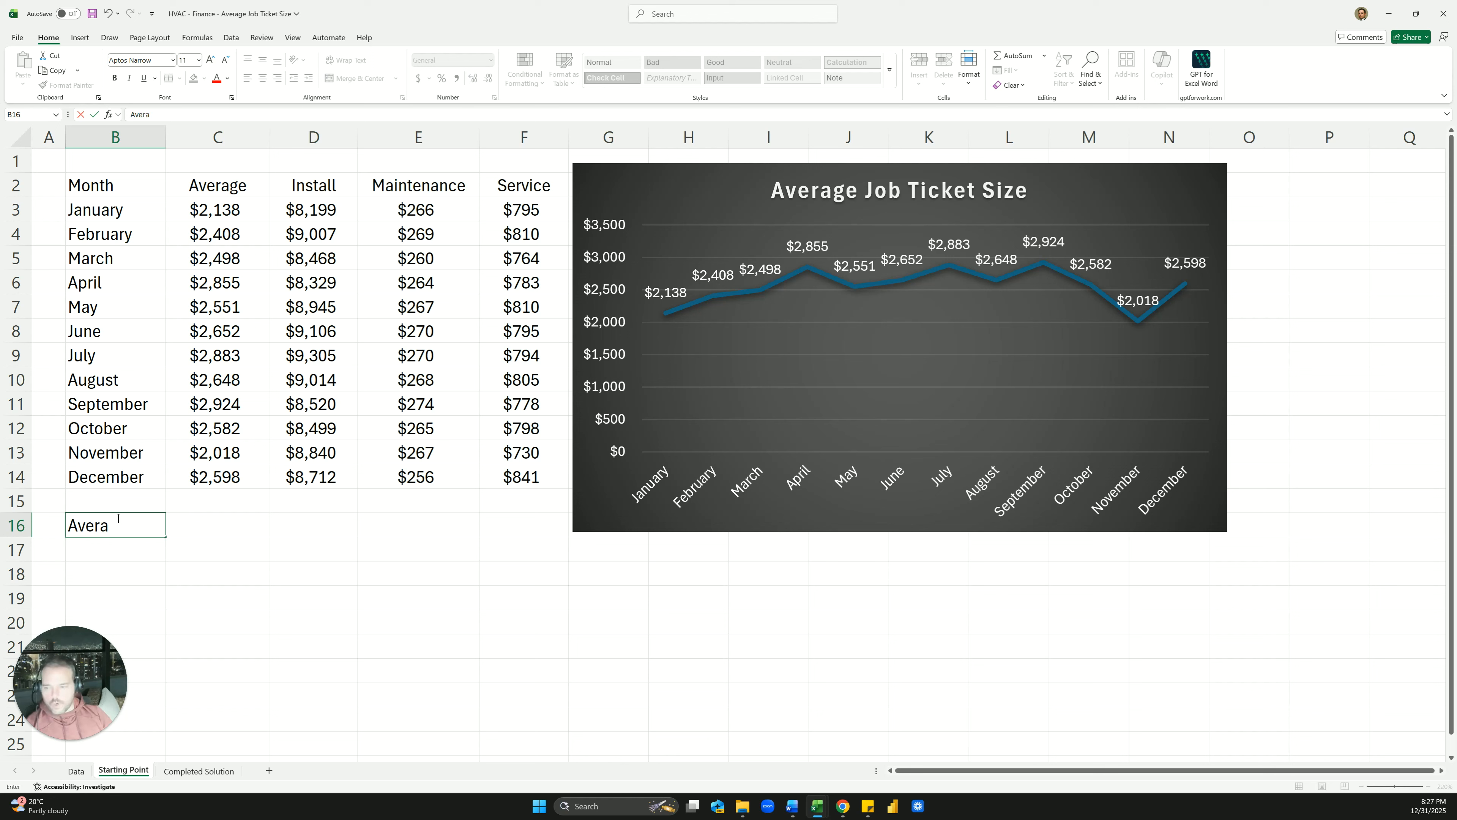
{"action": "key", "text": "Tab"}
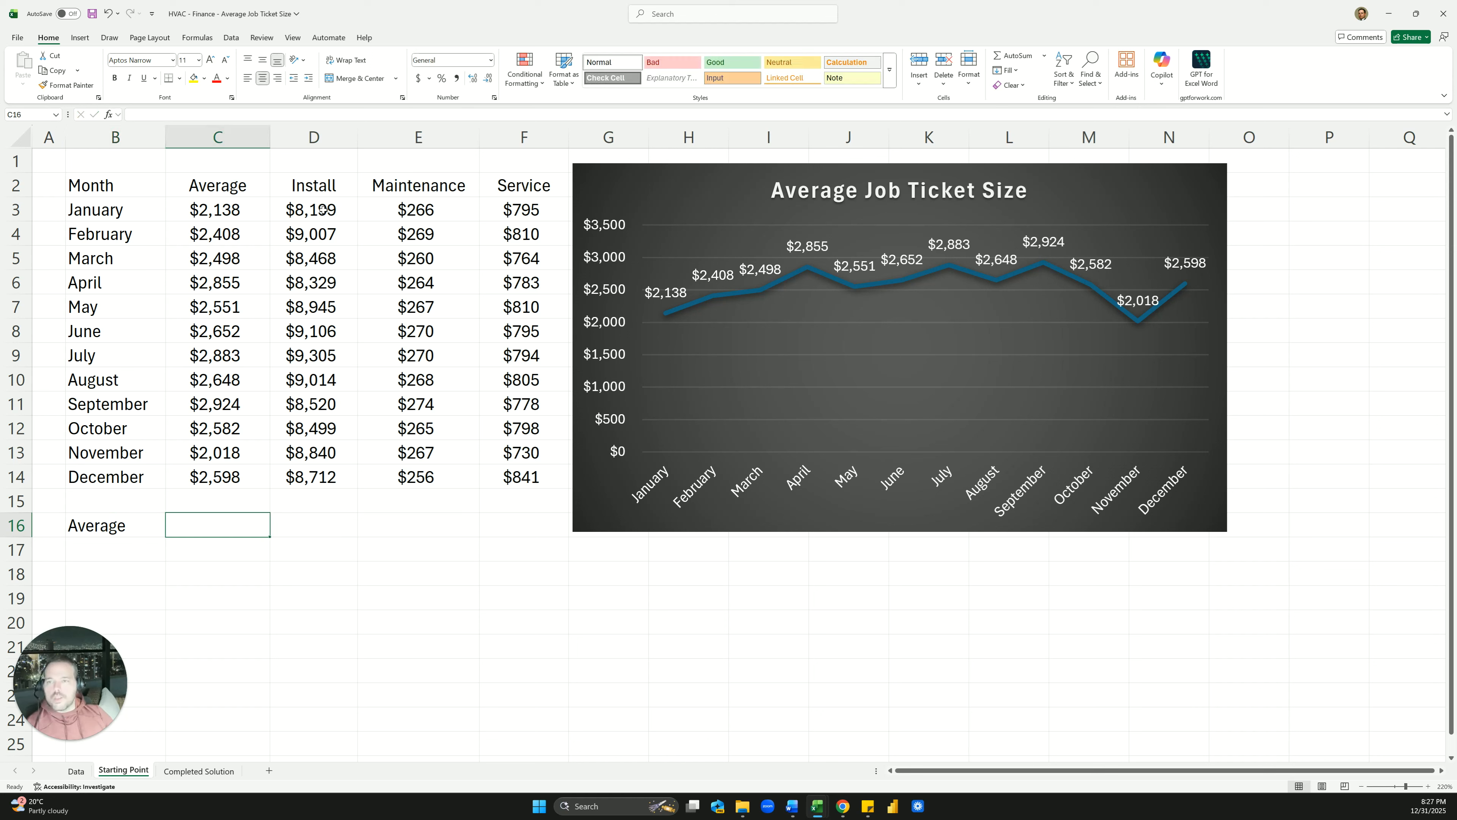
{"action": "left_click_drag", "start_coordinate": [322, 187], "coordinate": [528, 187]}
{"action": "key", "text": "ctrl+c"}
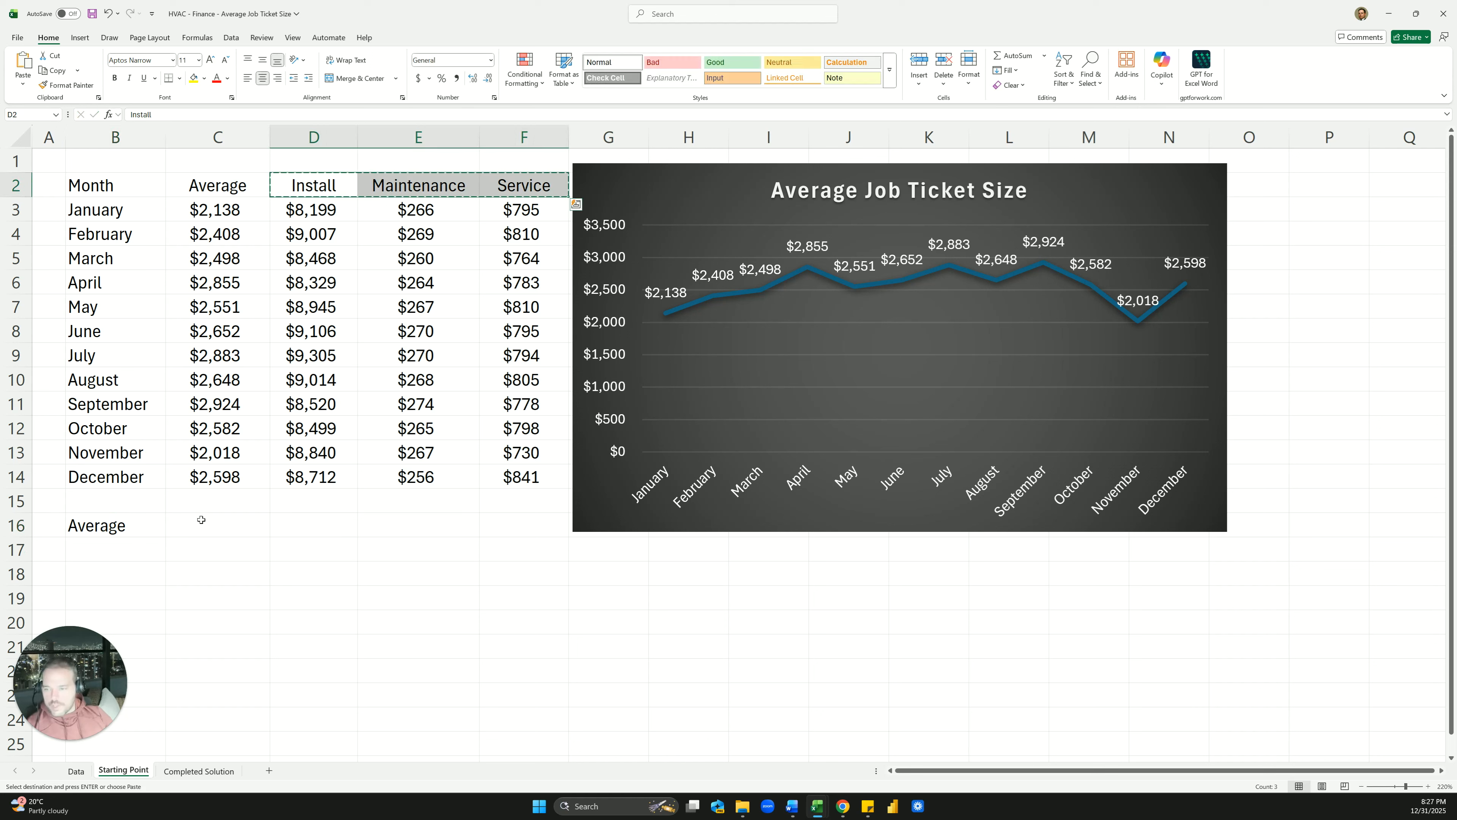
{"action": "left_click", "coordinate": [201, 520]}
{"action": "left_click", "coordinate": [144, 536]}
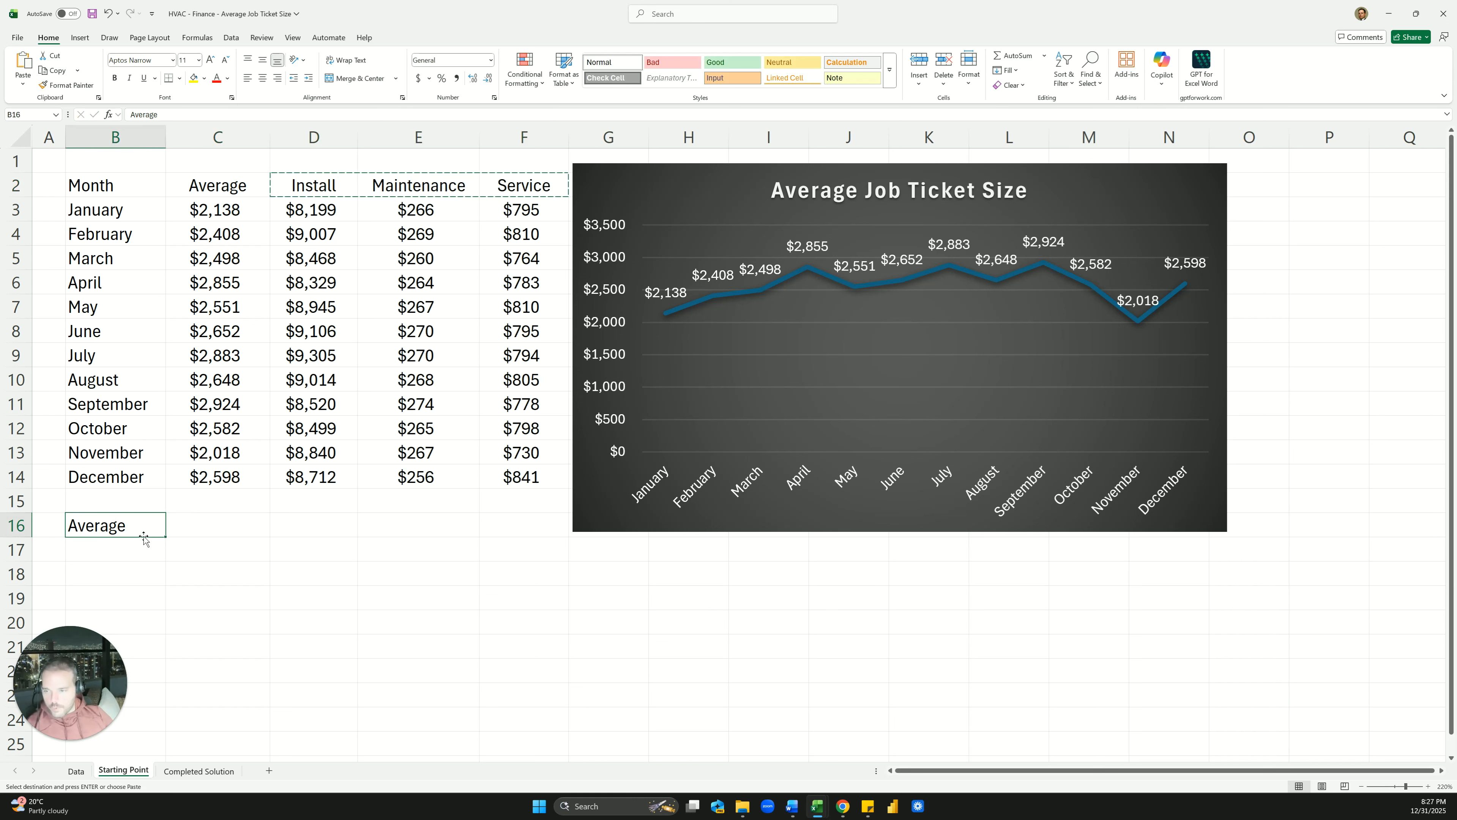
{"action": "left_click_drag", "start_coordinate": [144, 538], "coordinate": [146, 544]}
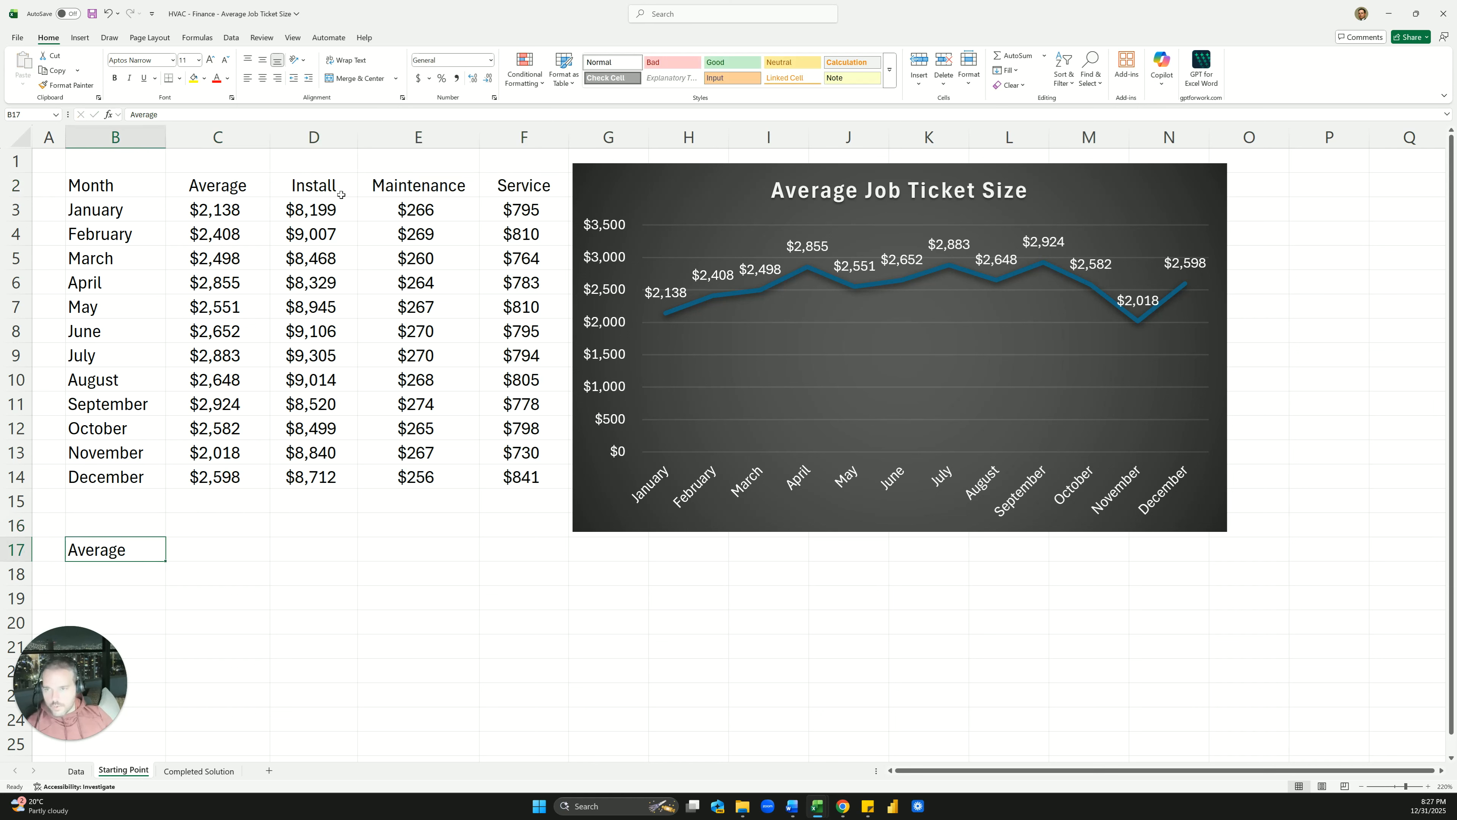
Copy the Install, Maintenance and Service headers into C16 and auto-fit columns D and E
{"action": "left_click_drag", "start_coordinate": [341, 195], "coordinate": [566, 186]}
{"action": "key", "text": "ctrl+c"}
{"action": "left_click", "coordinate": [208, 525]}
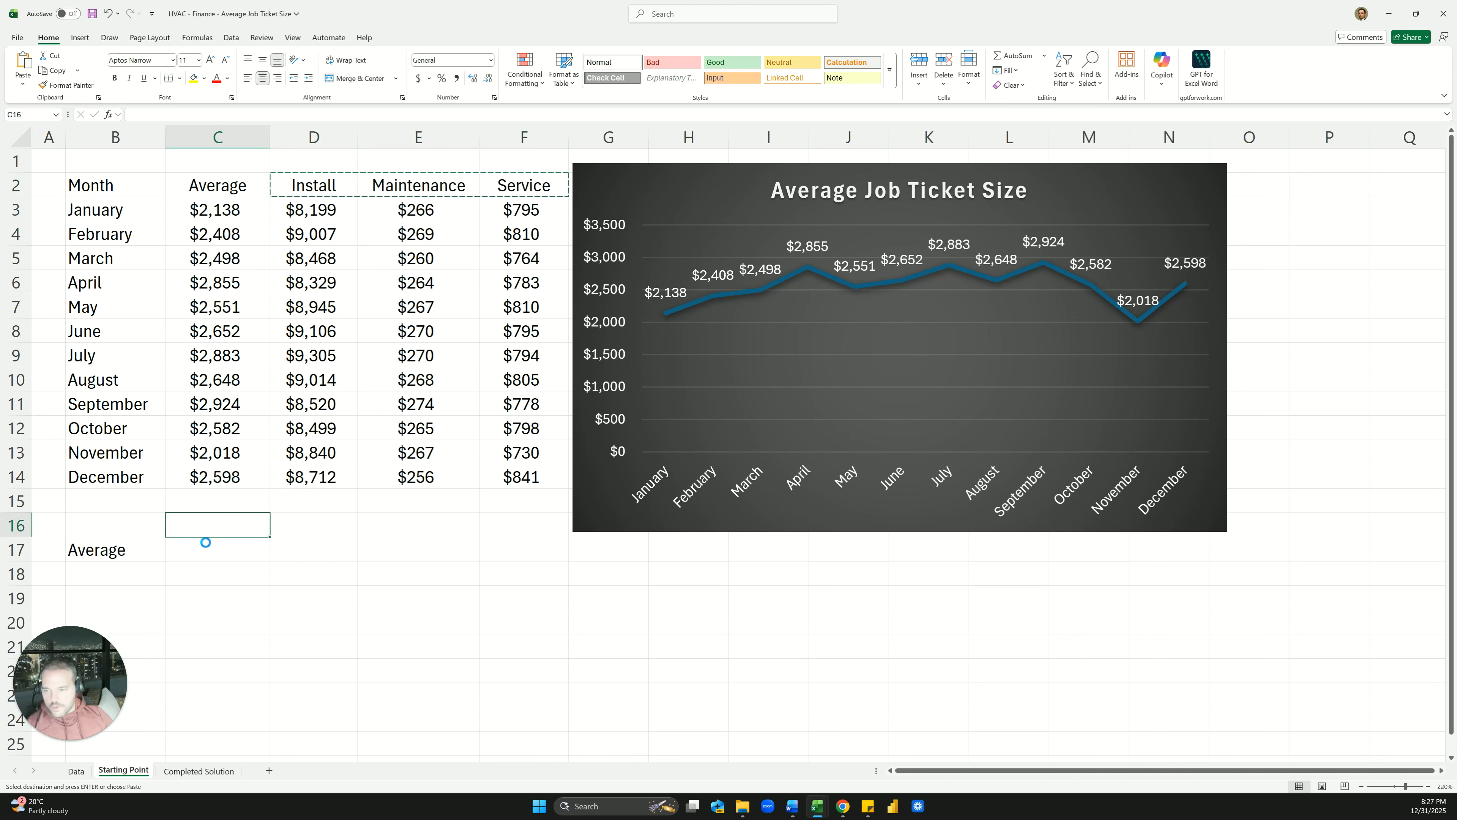
{"action": "key", "text": "ctrl+v"}
{"action": "left_click", "coordinate": [247, 542]}
{"action": "left_click", "coordinate": [350, 137]}
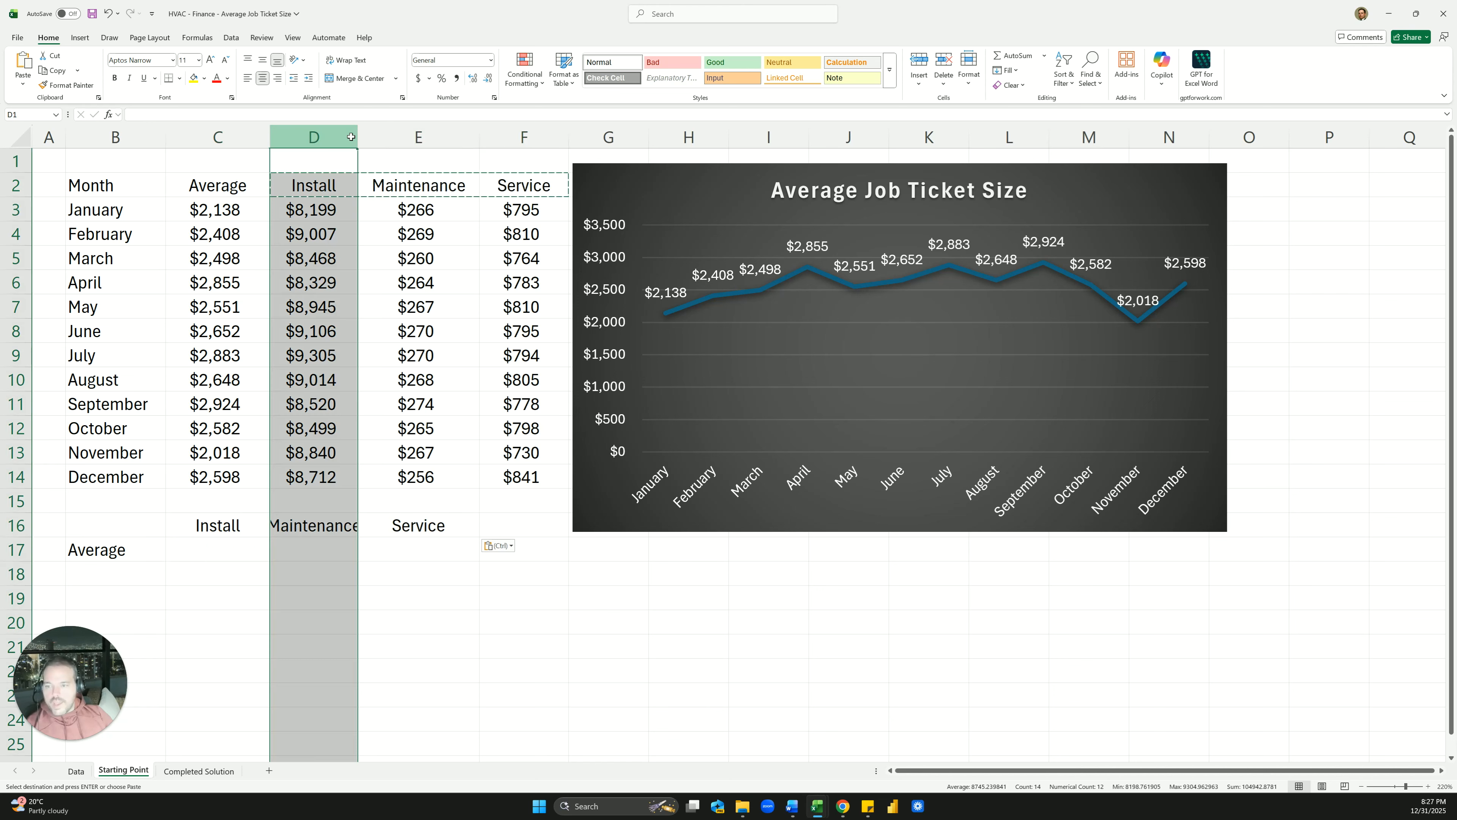
{"action": "double_click", "coordinate": [356, 137]}
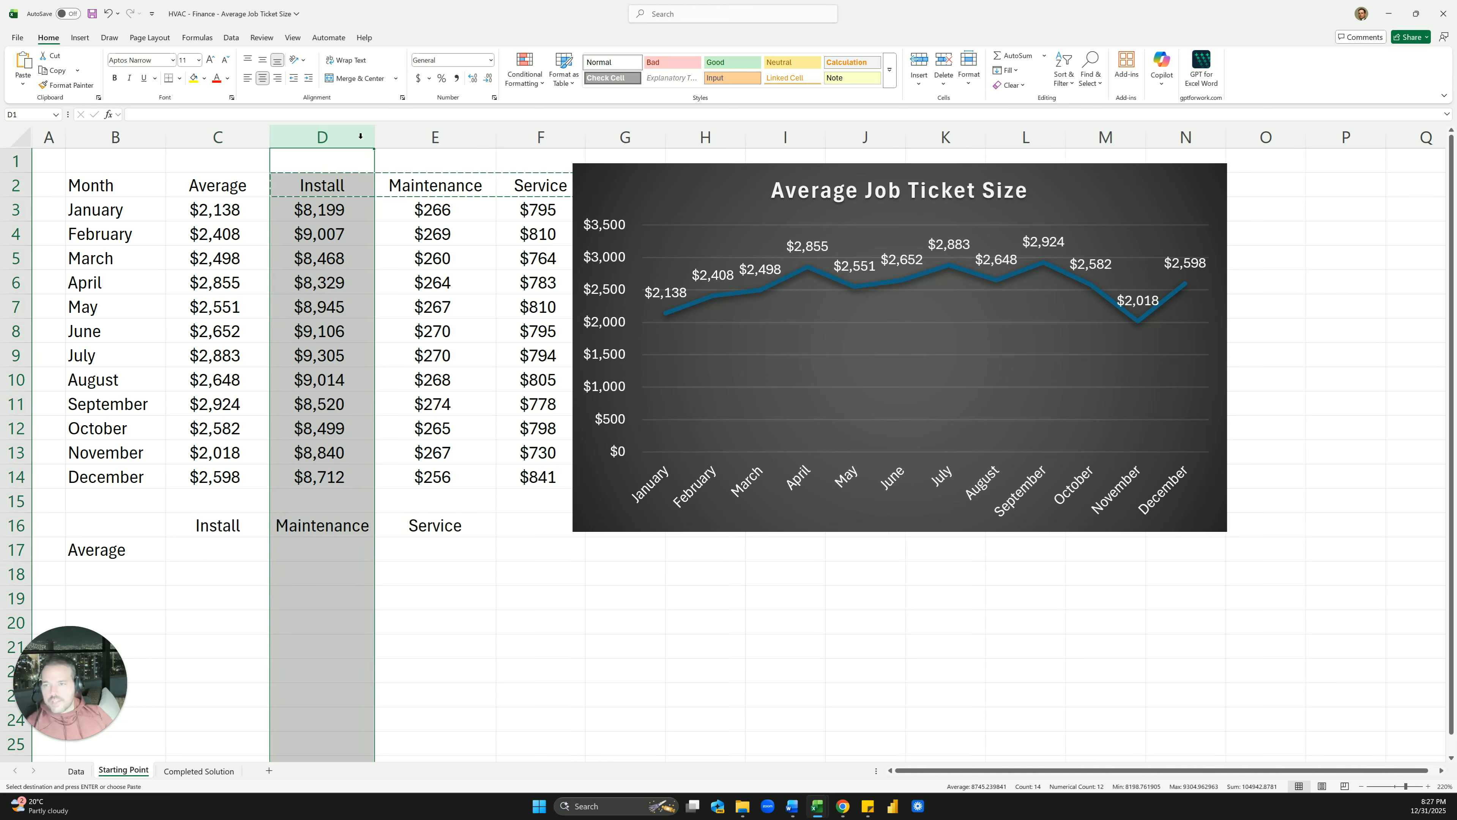
{"action": "double_click", "coordinate": [494, 138]}
Review D3's AVERAGEIFS formula and select its text for reuse in C17
{"action": "left_click", "coordinate": [347, 210]}
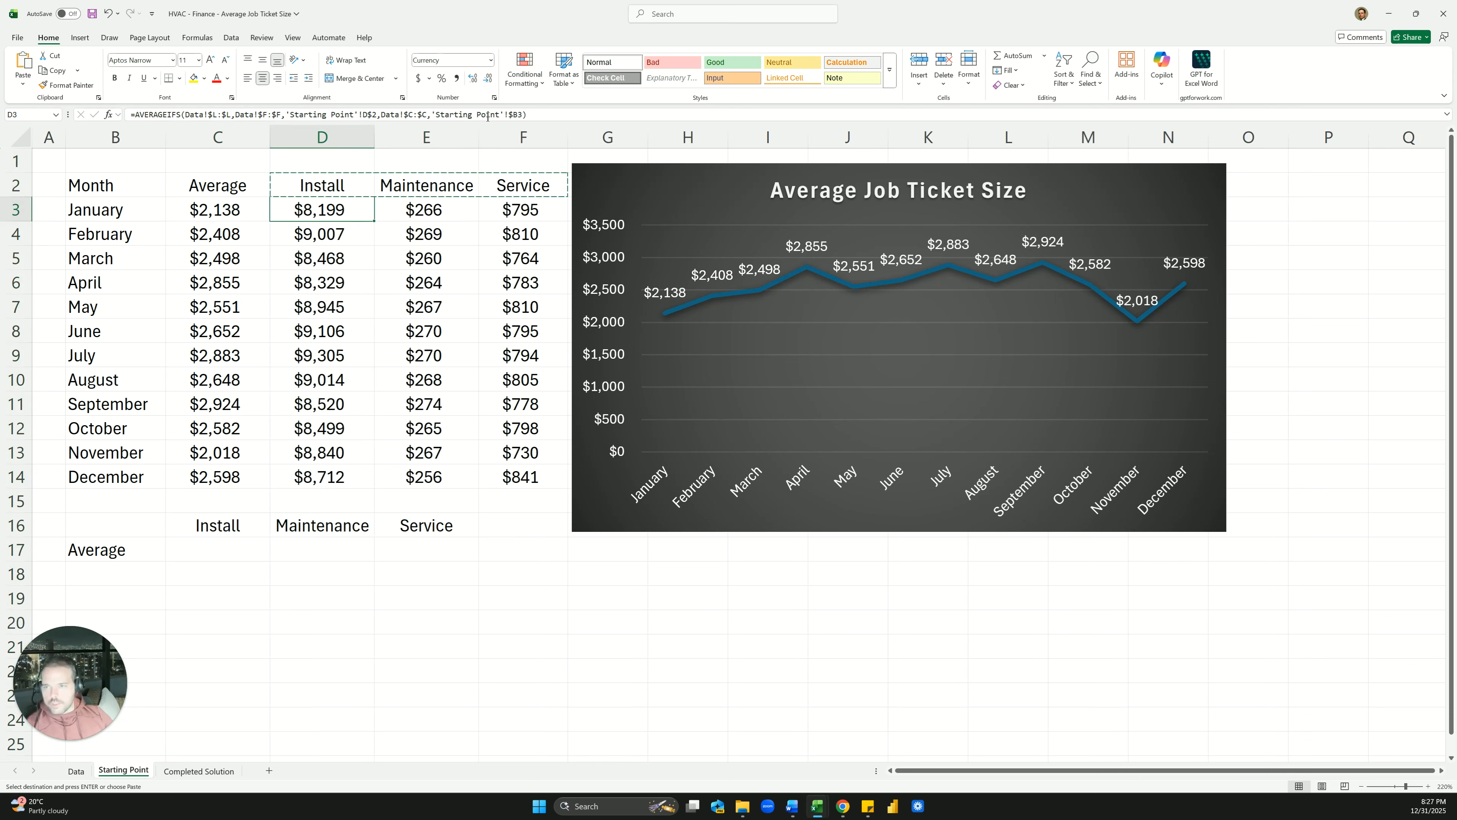
{"action": "left_click_drag", "start_coordinate": [549, 120], "coordinate": [261, 102]}
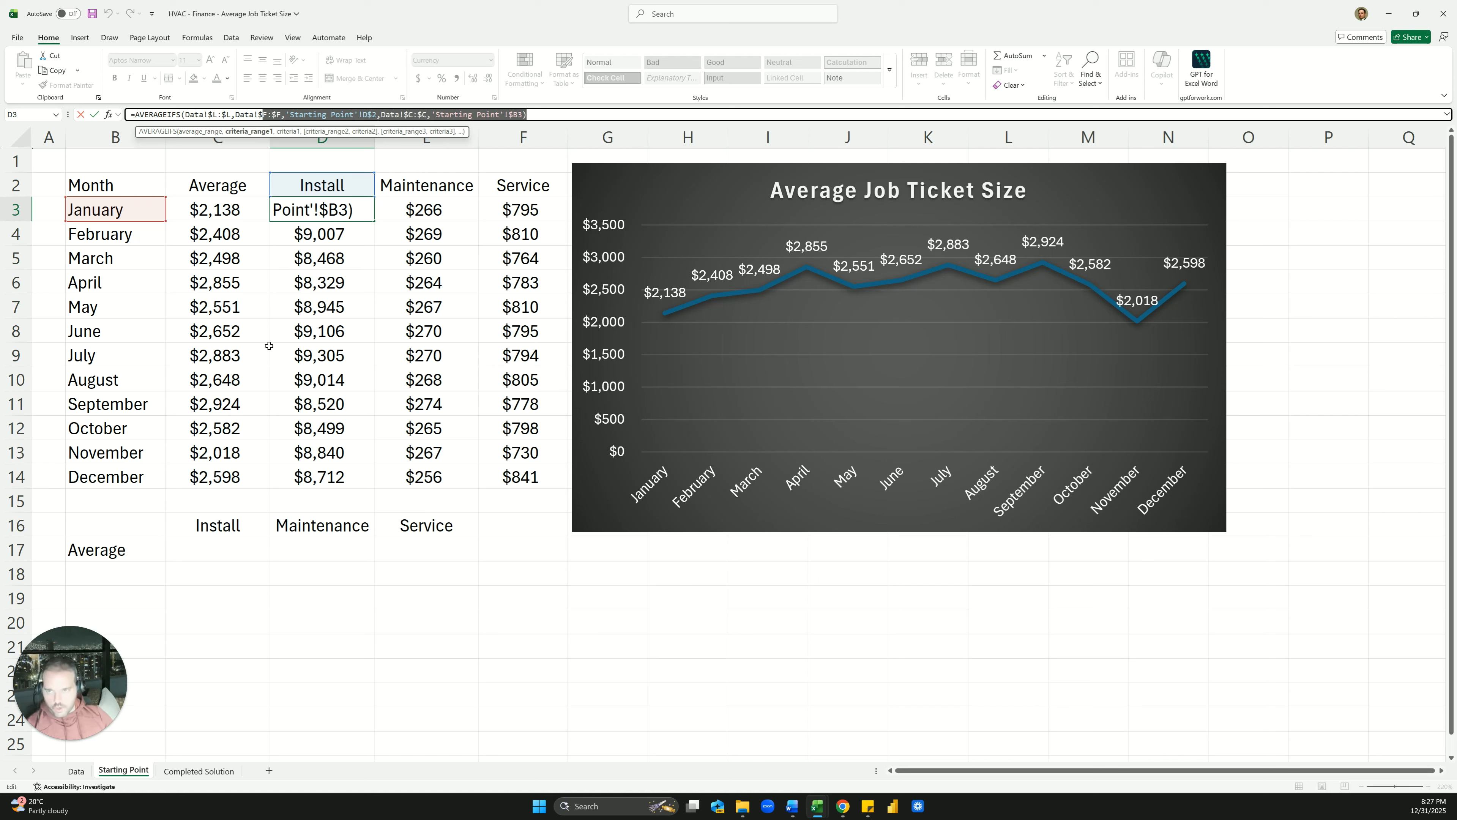
{"action": "key", "text": "Return"}
{"action": "left_click", "coordinate": [252, 540]}
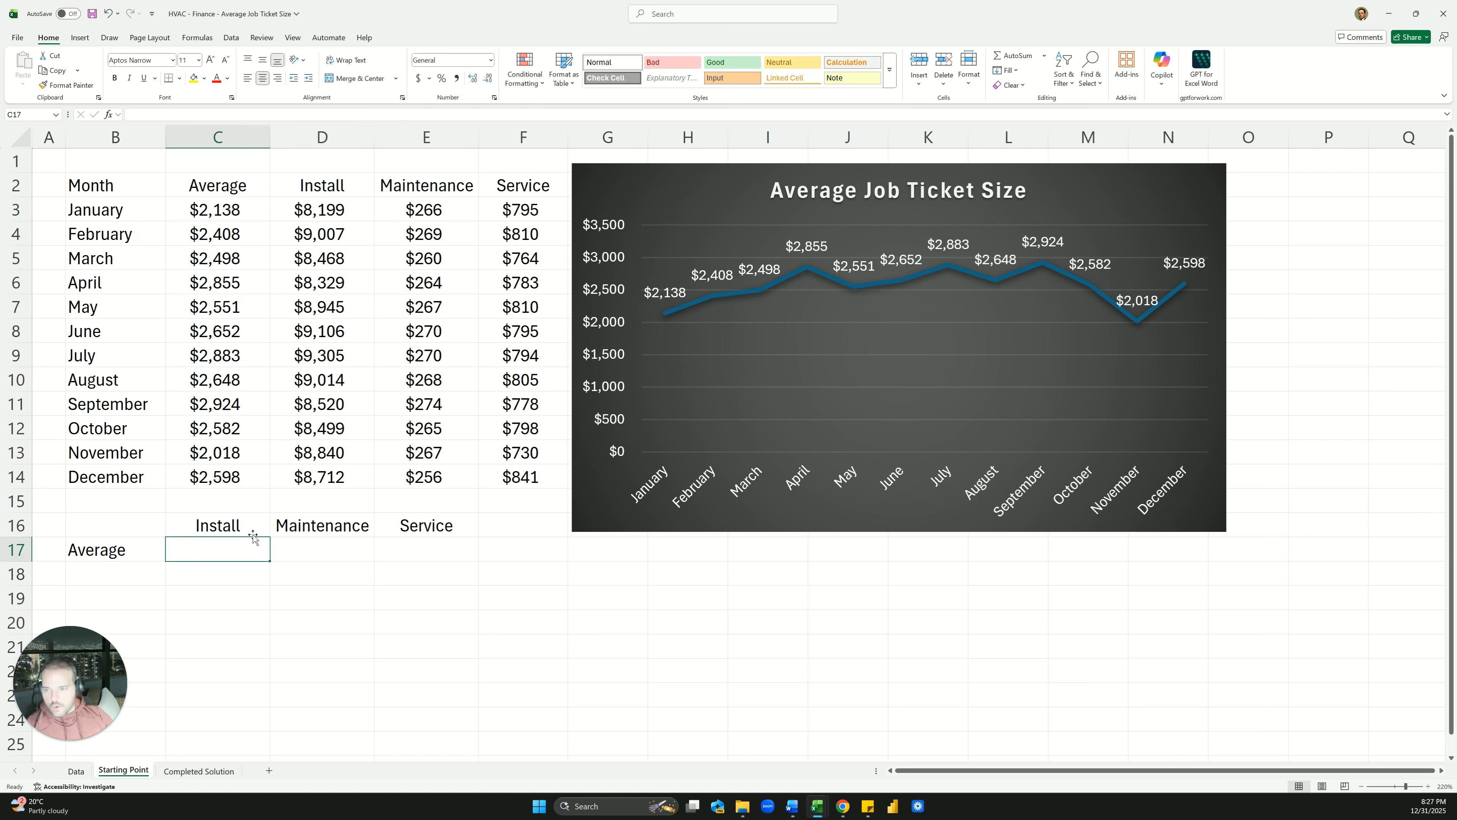
{"action": "left_click", "coordinate": [329, 208]}
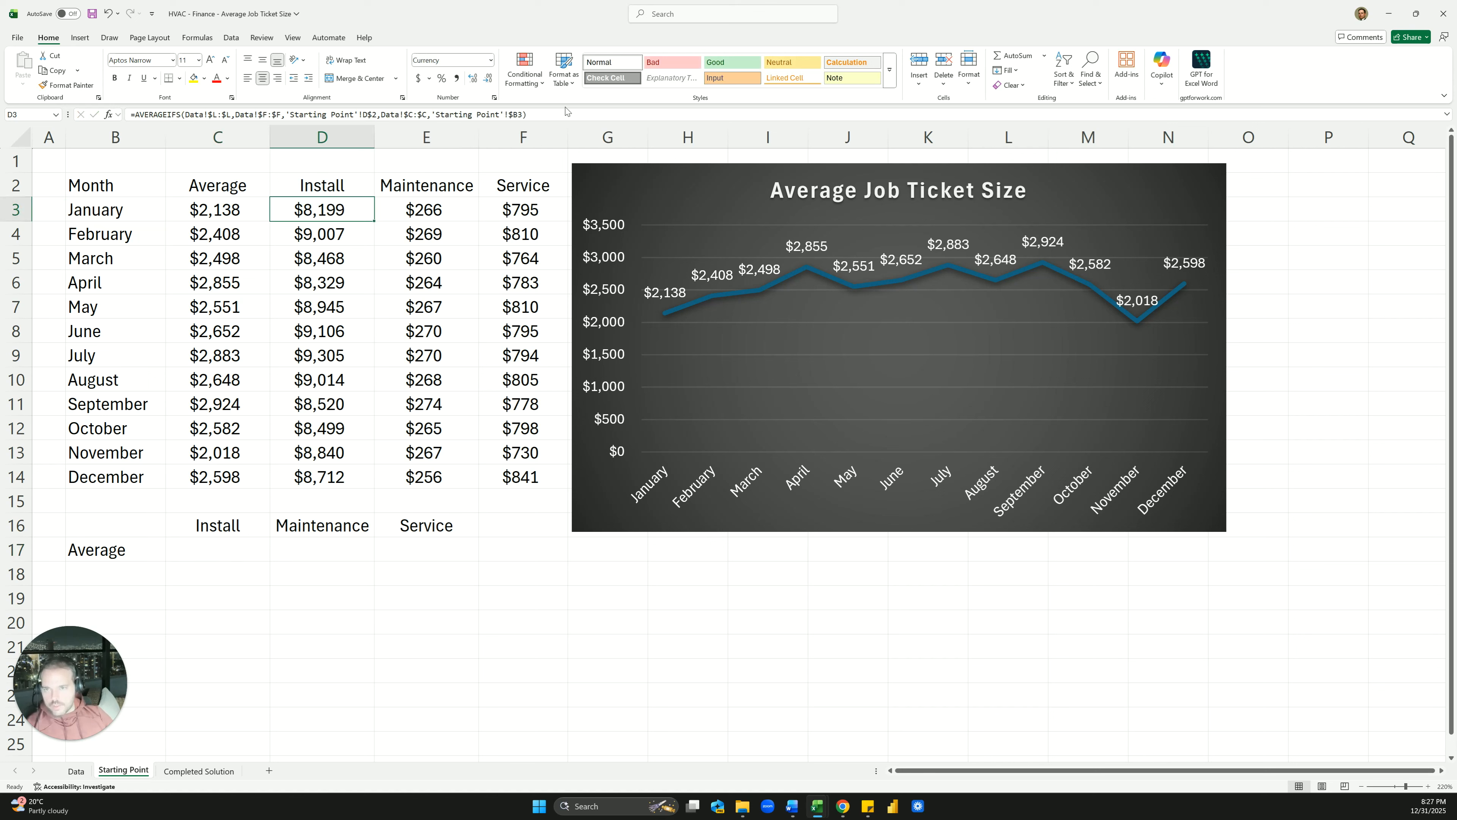
{"action": "left_click_drag", "start_coordinate": [557, 115], "coordinate": [143, 113]}
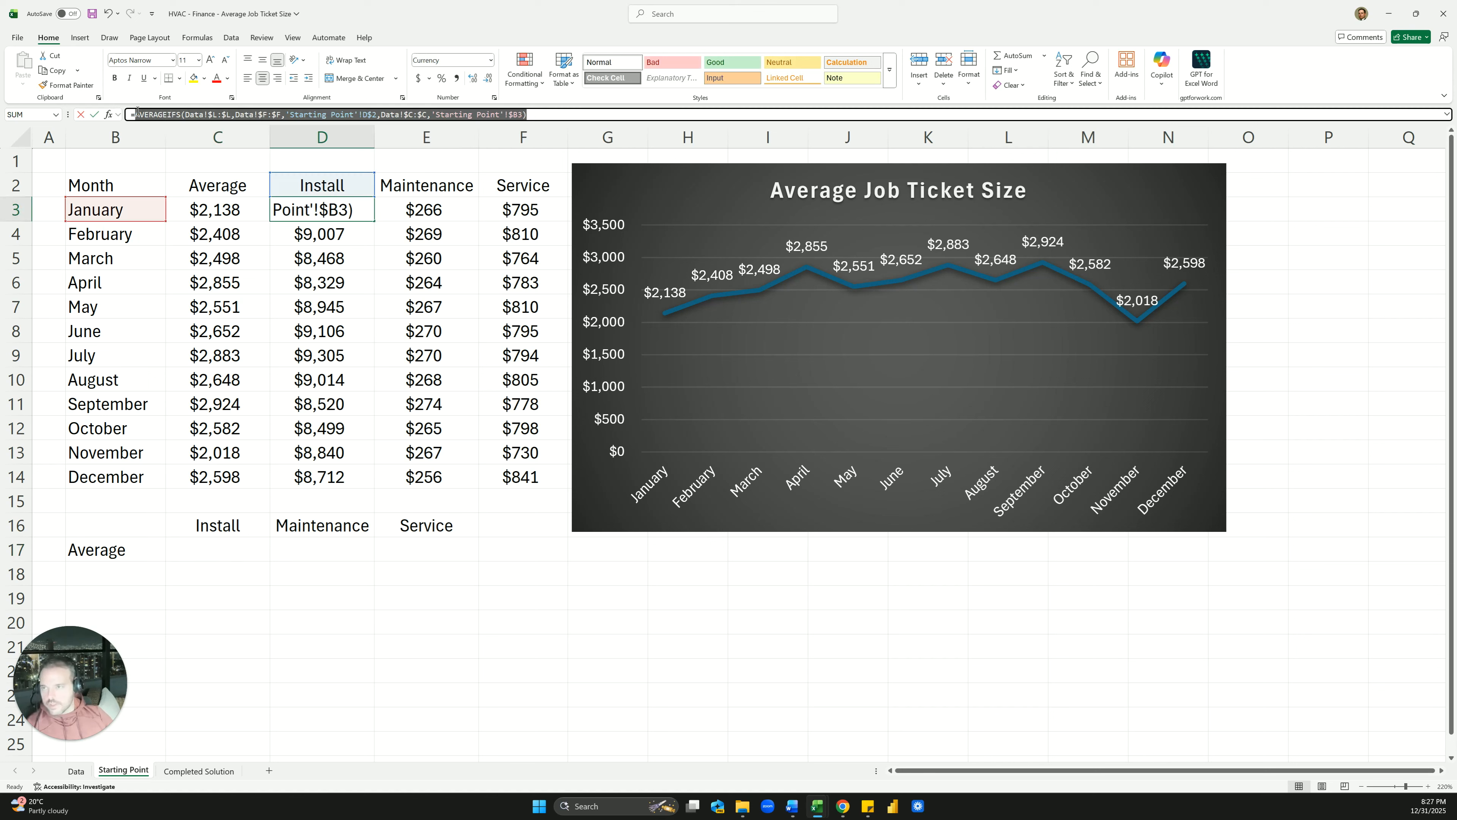
Paste the AVERAGEIFS formula into C17 and delete its month criterion
{"action": "key", "text": "Escape"}
{"action": "left_click", "coordinate": [196, 546]}
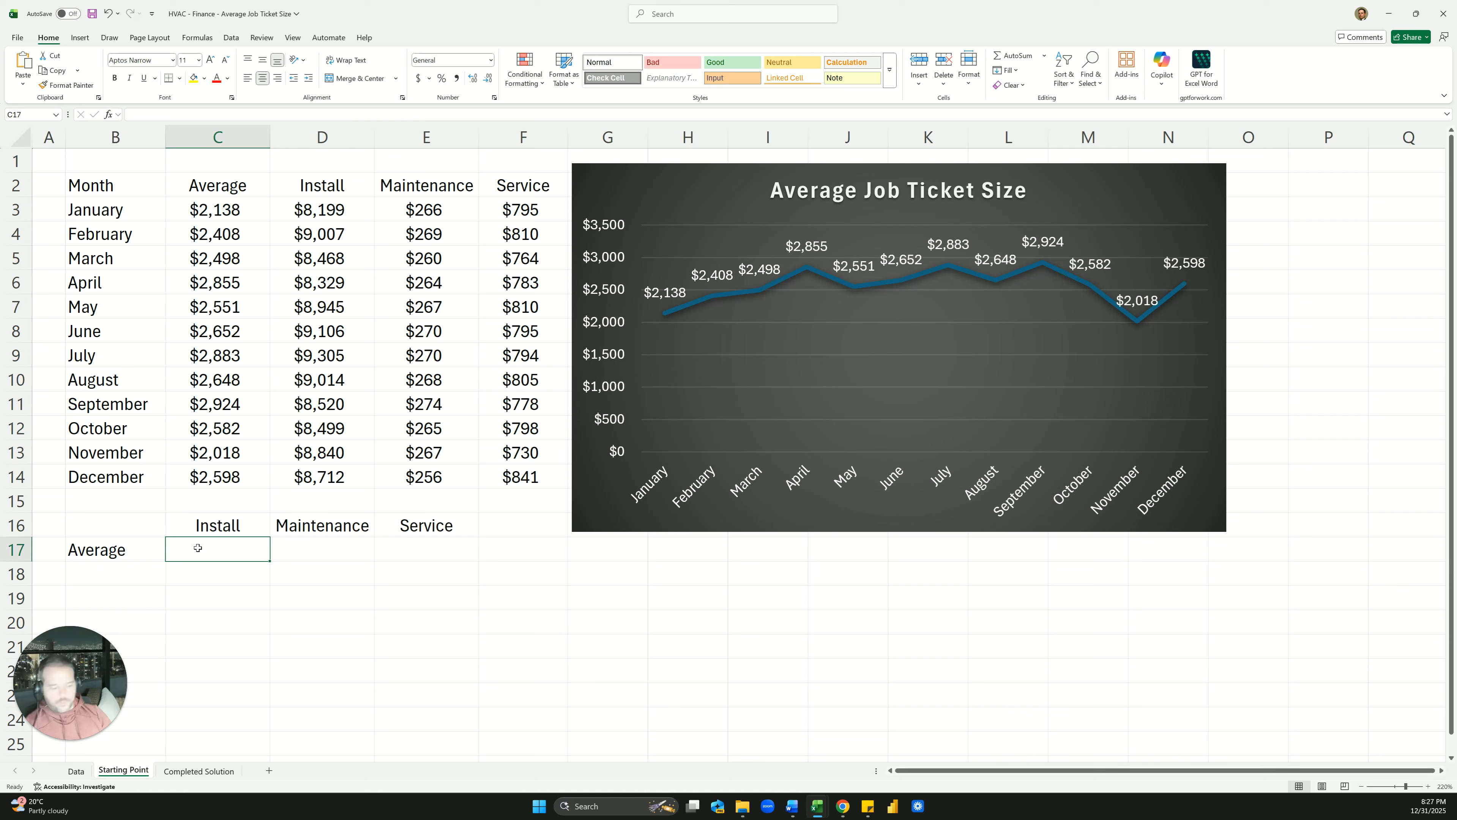
{"action": "key", "text": "ctrl+v"}
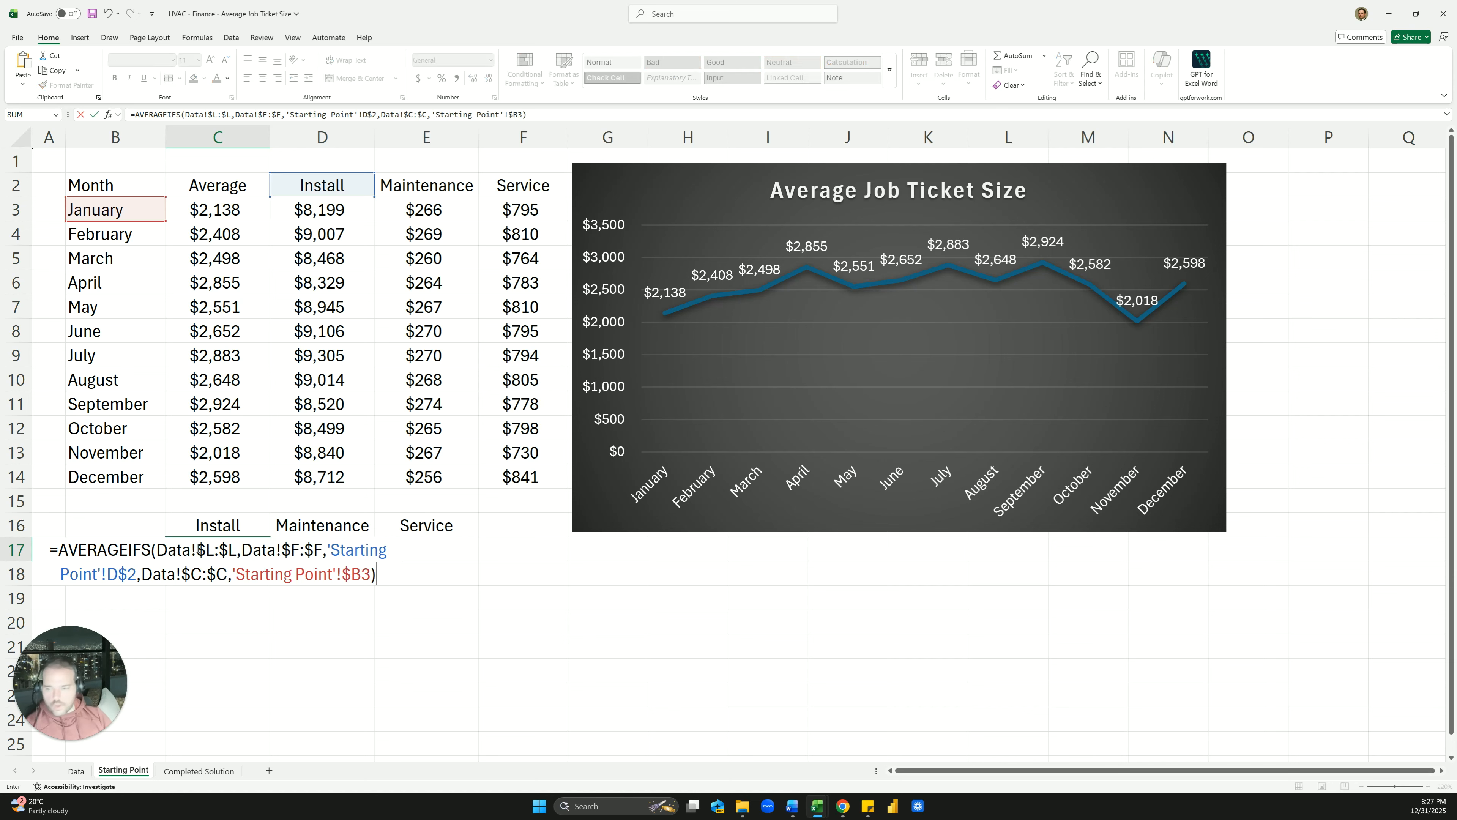
{"action": "left_click", "coordinate": [348, 128]}
{"action": "left_click", "coordinate": [233, 551]}
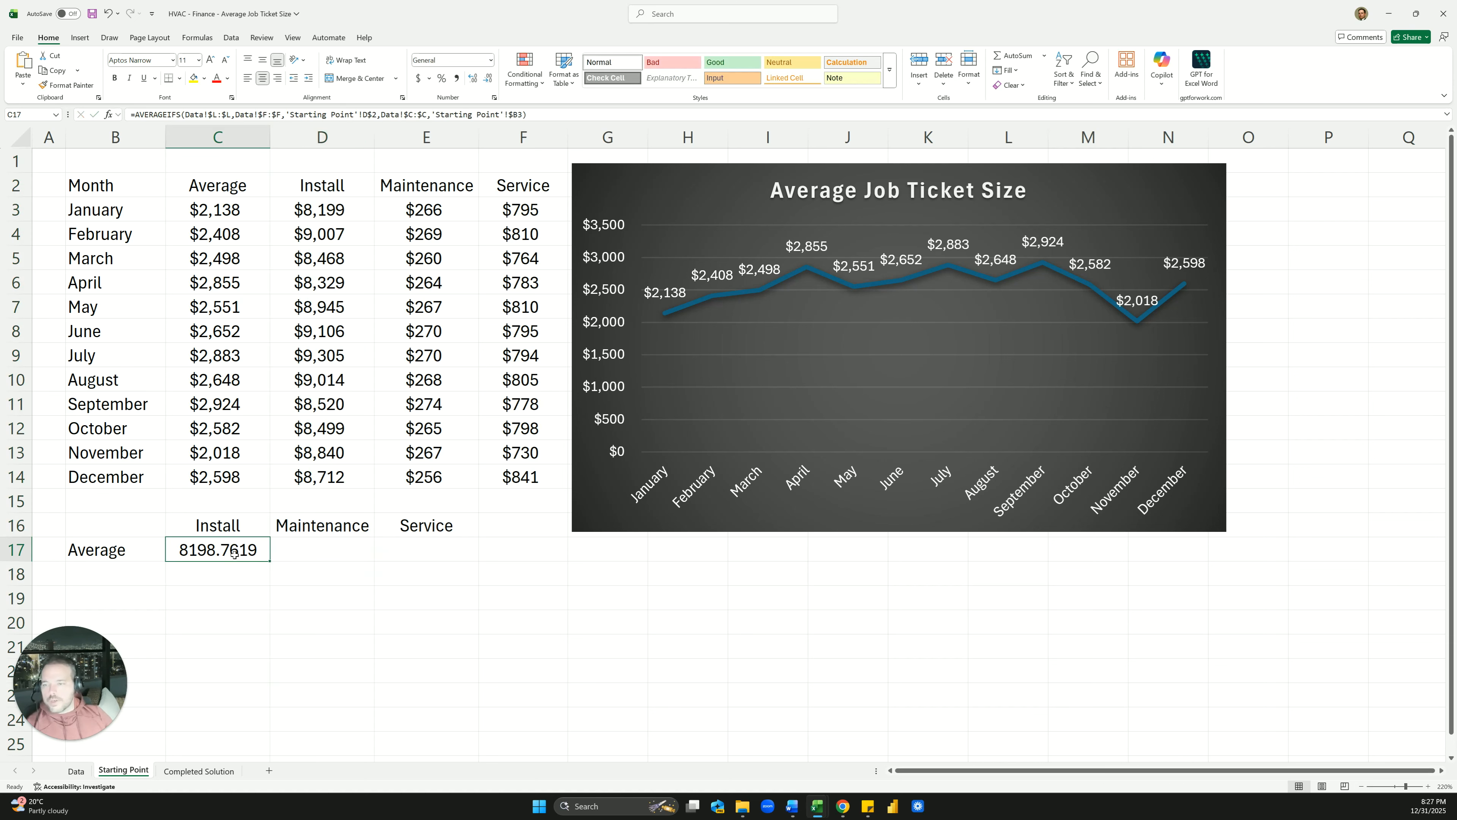
{"action": "double_click", "coordinate": [234, 551]}
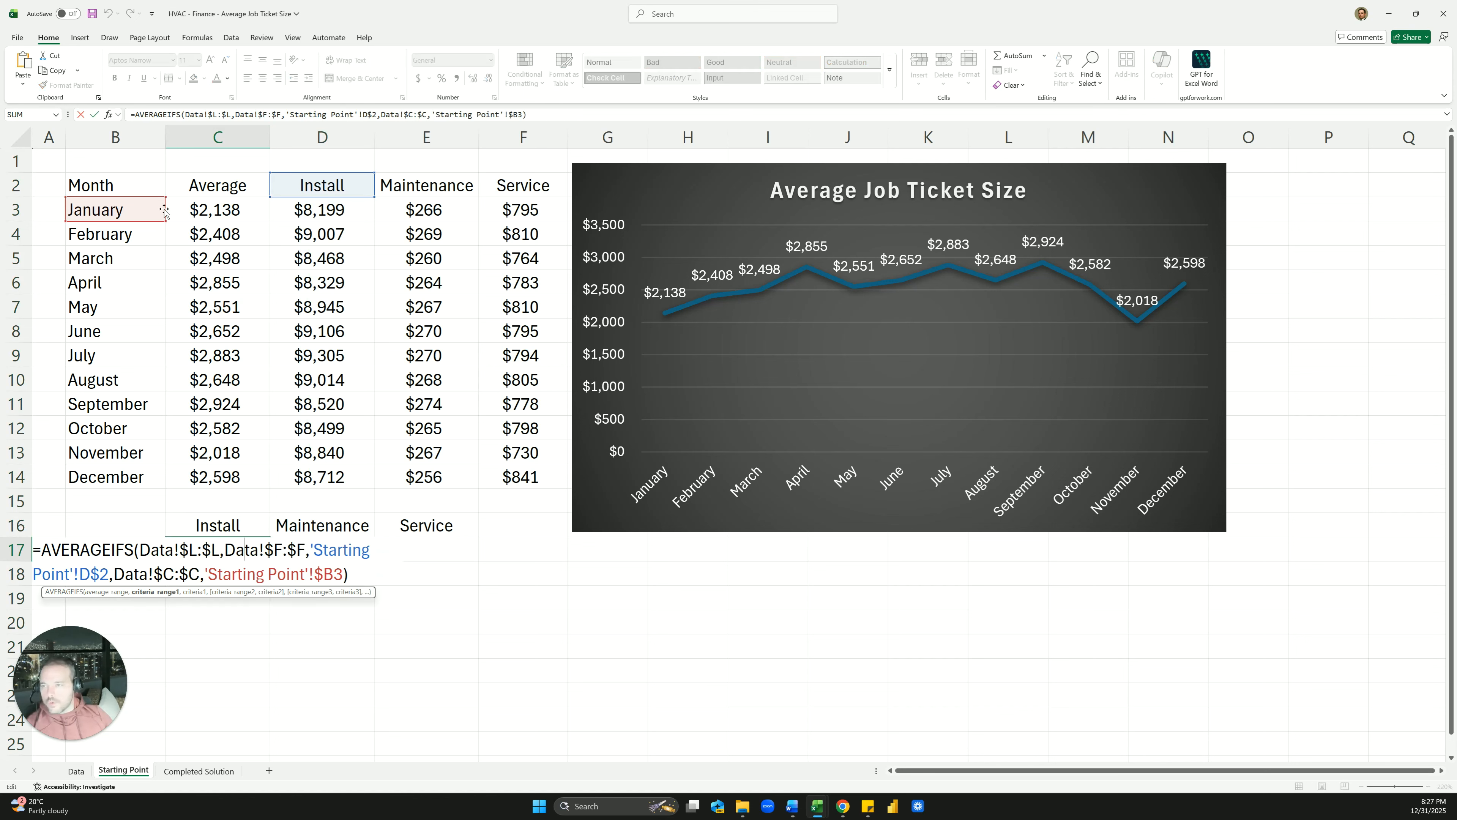
{"action": "left_click_drag", "start_coordinate": [528, 114], "coordinate": [323, 114]}
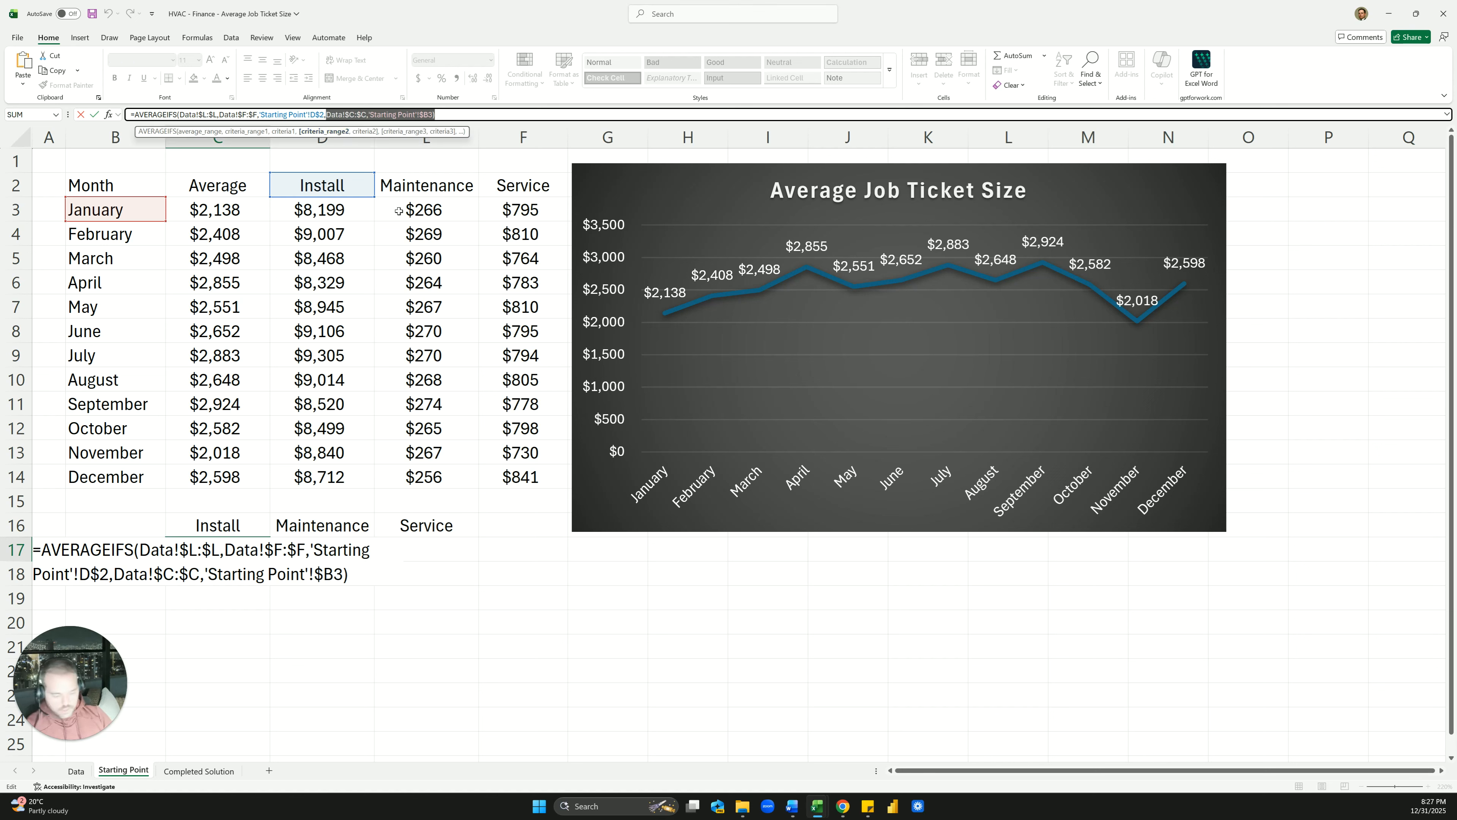
{"action": "key", "text": "BackSpace"}
{"action": "key", "text": "Return"}
Fill the C17 formula across D17:E17 and format the averages as whole-dollar currency
{"action": "key", "text": "Up"}
{"action": "key", "text": "ctrl+c"}
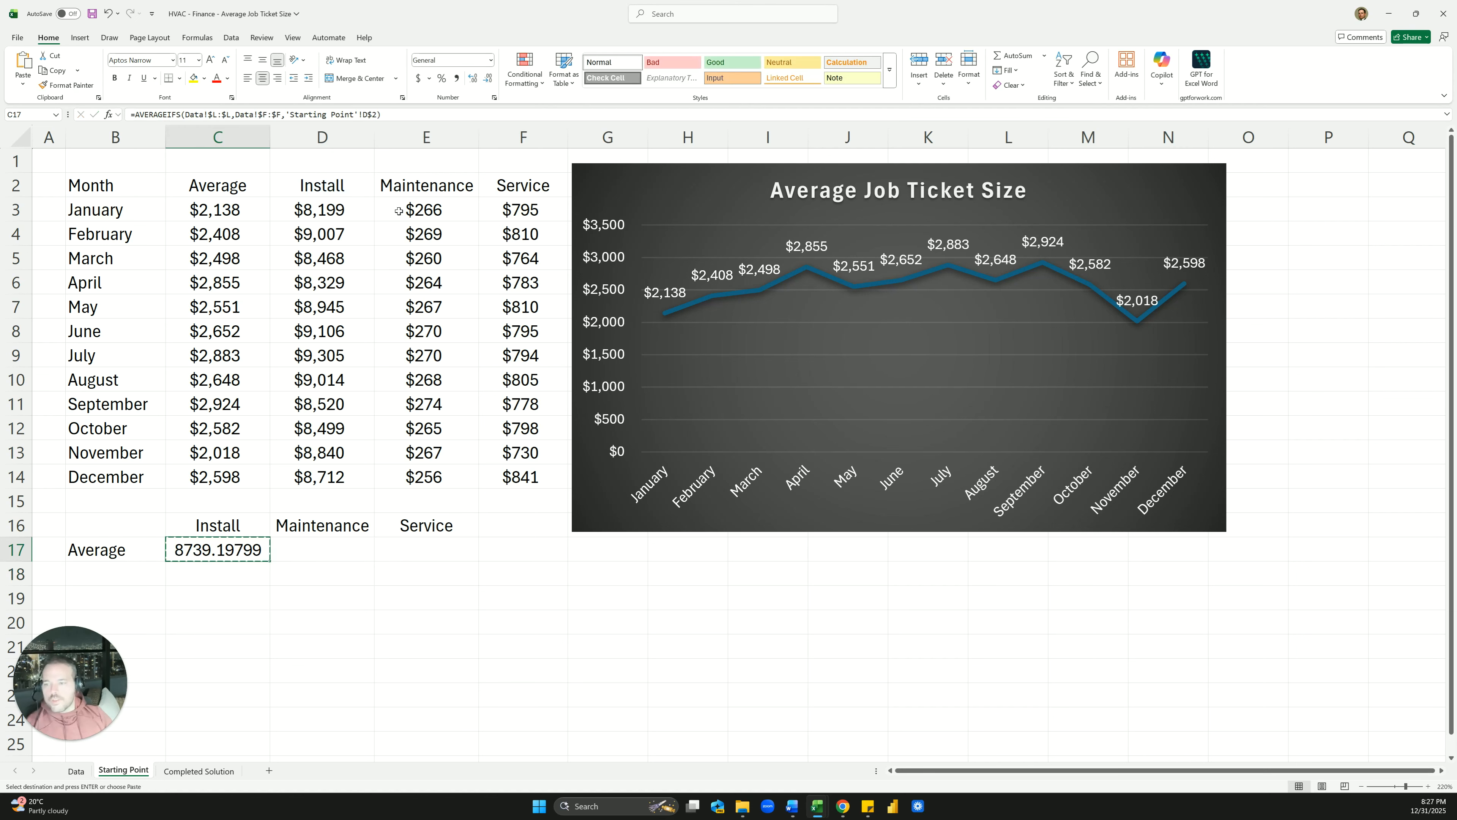
{"action": "key", "text": "shift+Right"}
{"action": "key", "text": "shift+Right"}
{"action": "key", "text": "ctrl+v"}
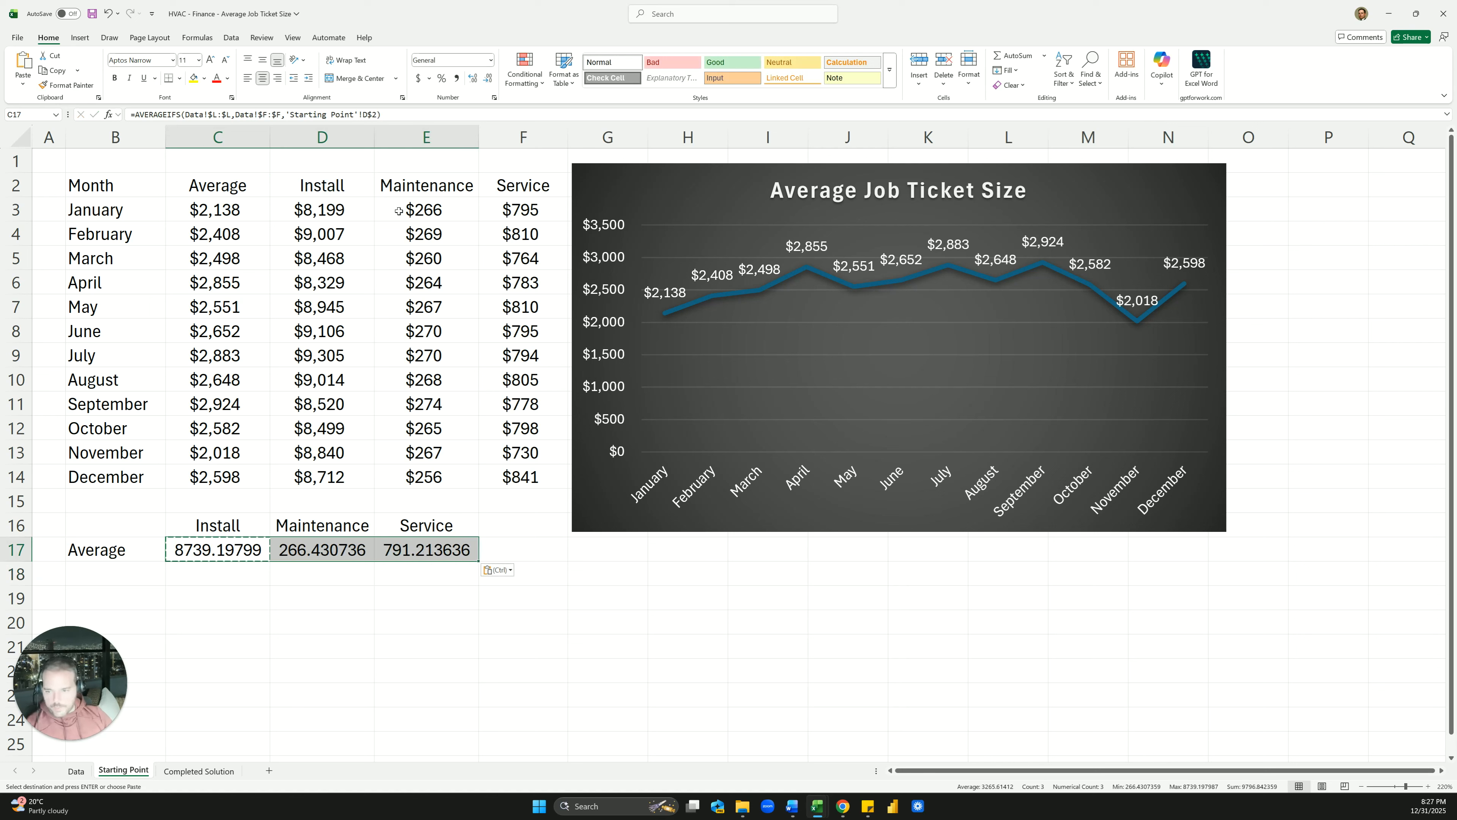
{"action": "key", "text": "ctrl+shift+4"}
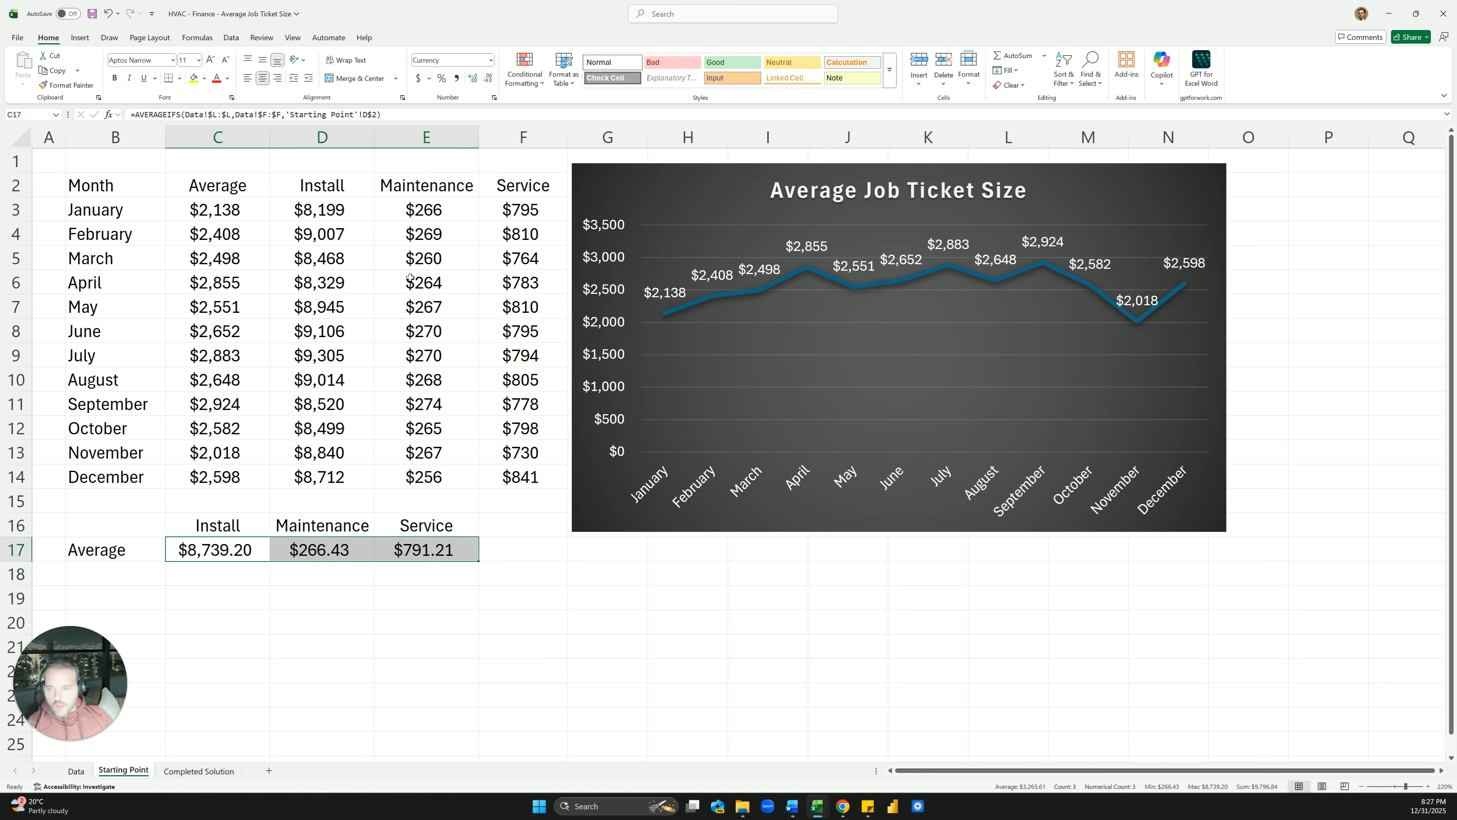
{"action": "left_click", "coordinate": [488, 78]}
{"action": "left_click", "coordinate": [488, 78]}
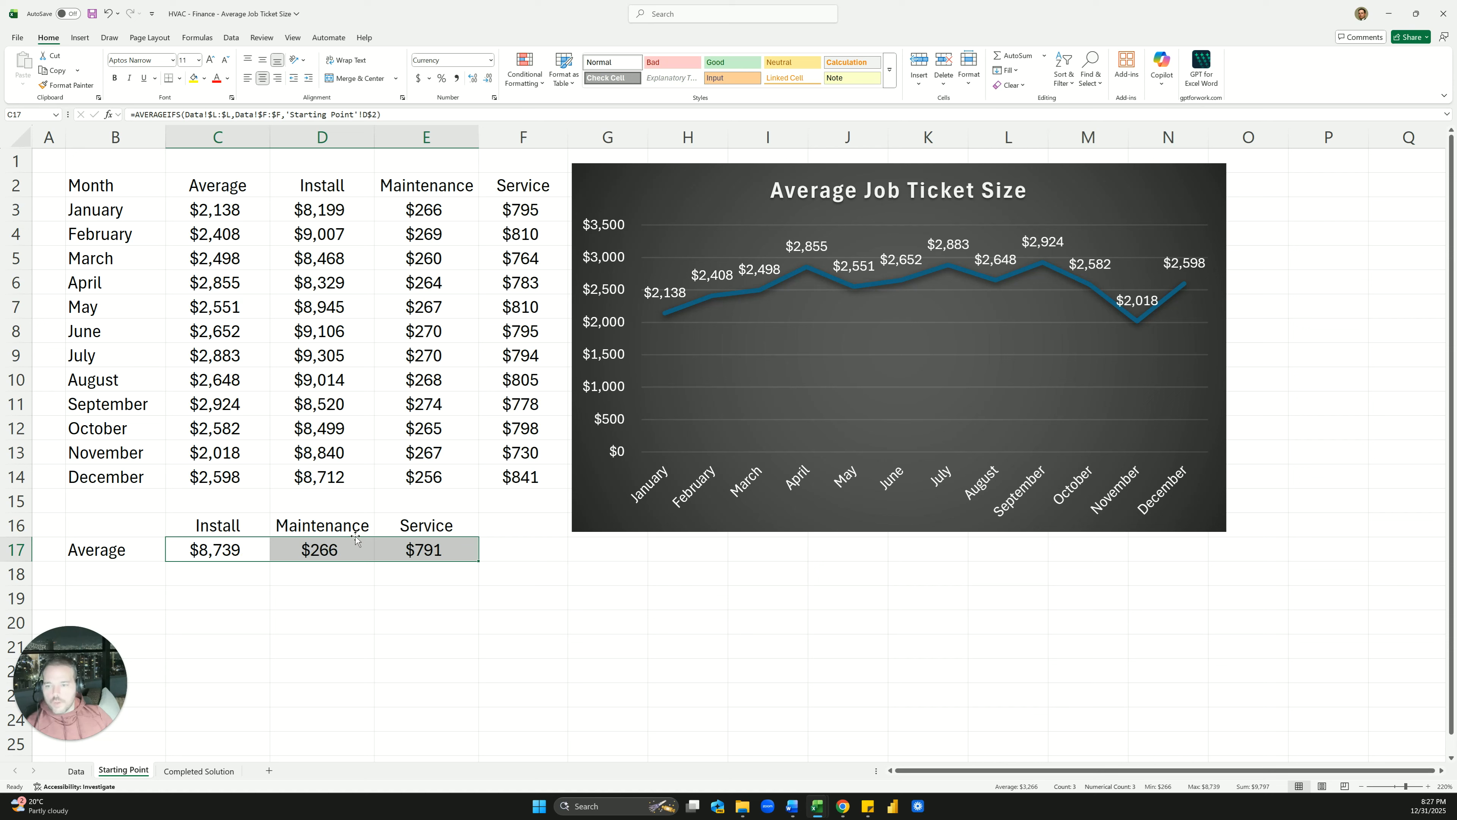
{"action": "left_click", "coordinate": [338, 563]}
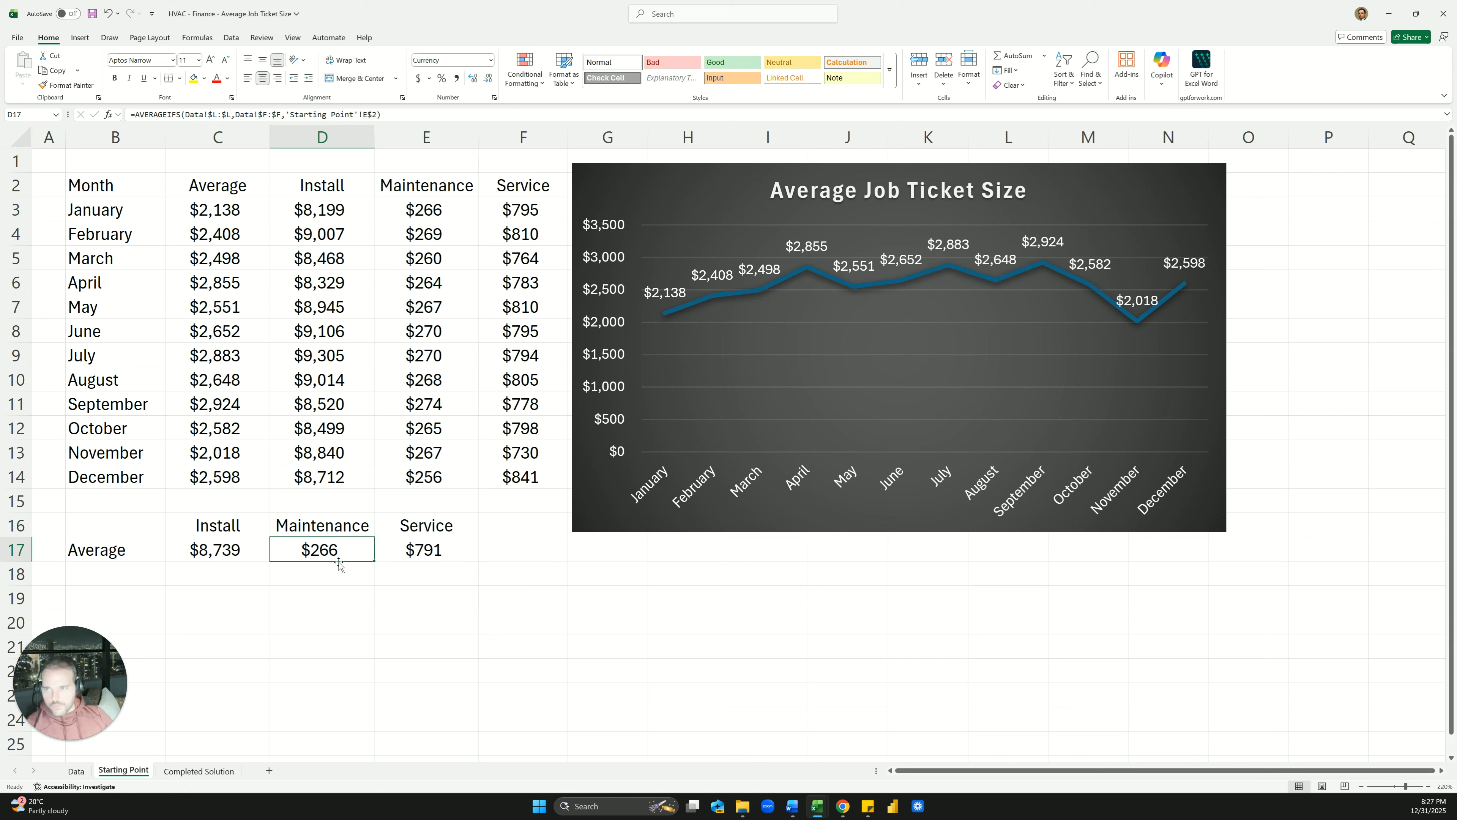
Rebuild D17 as AVERAGEIFS over Data column L (absolute) with column F matching the Maintenance header
{"action": "type", "text": "=average"}
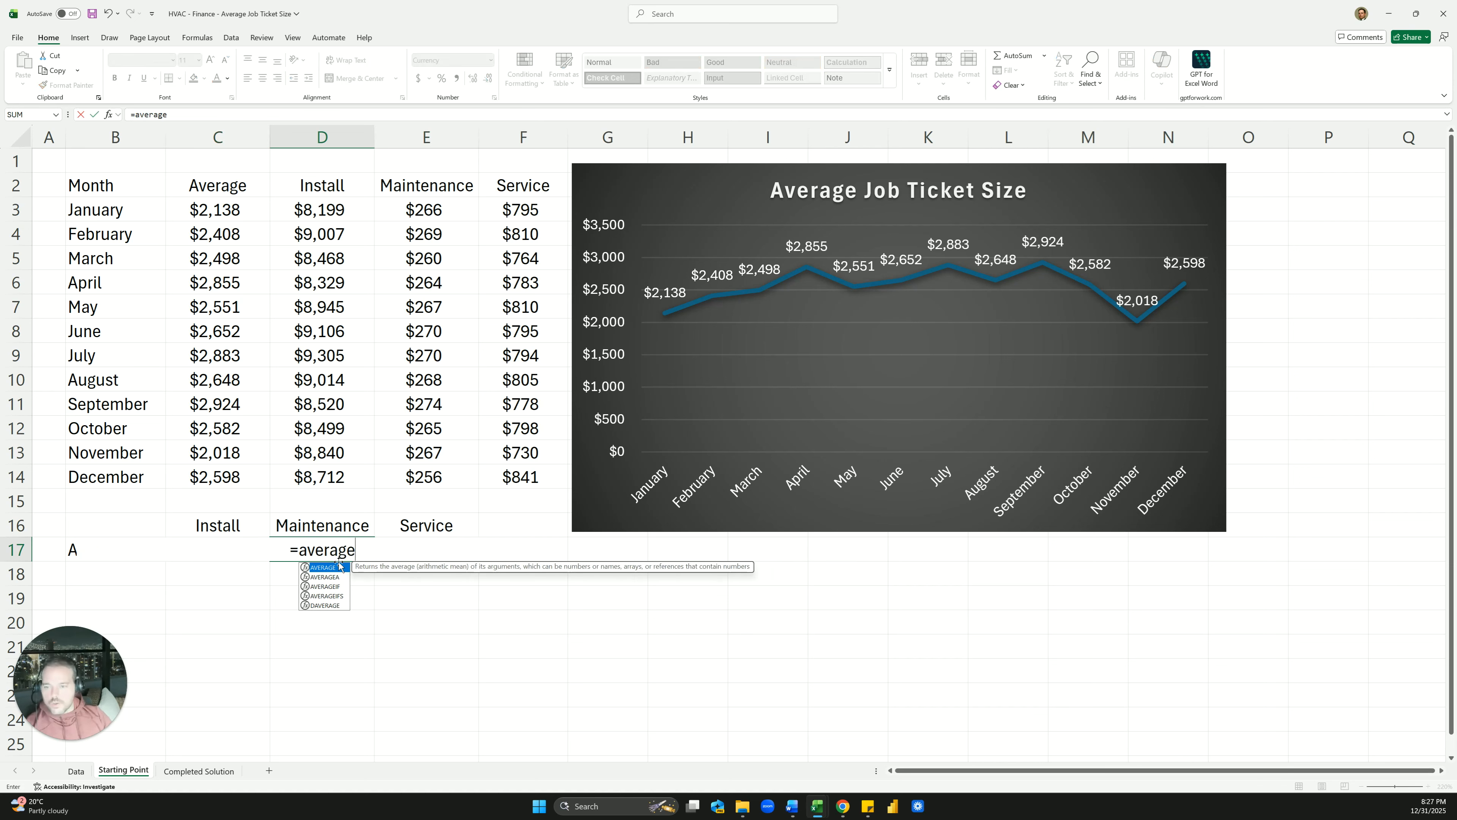
{"action": "key", "text": "Down"}
{"action": "key", "text": "Down"}
{"action": "key", "text": "Down"}
{"action": "key", "text": "Tab"}
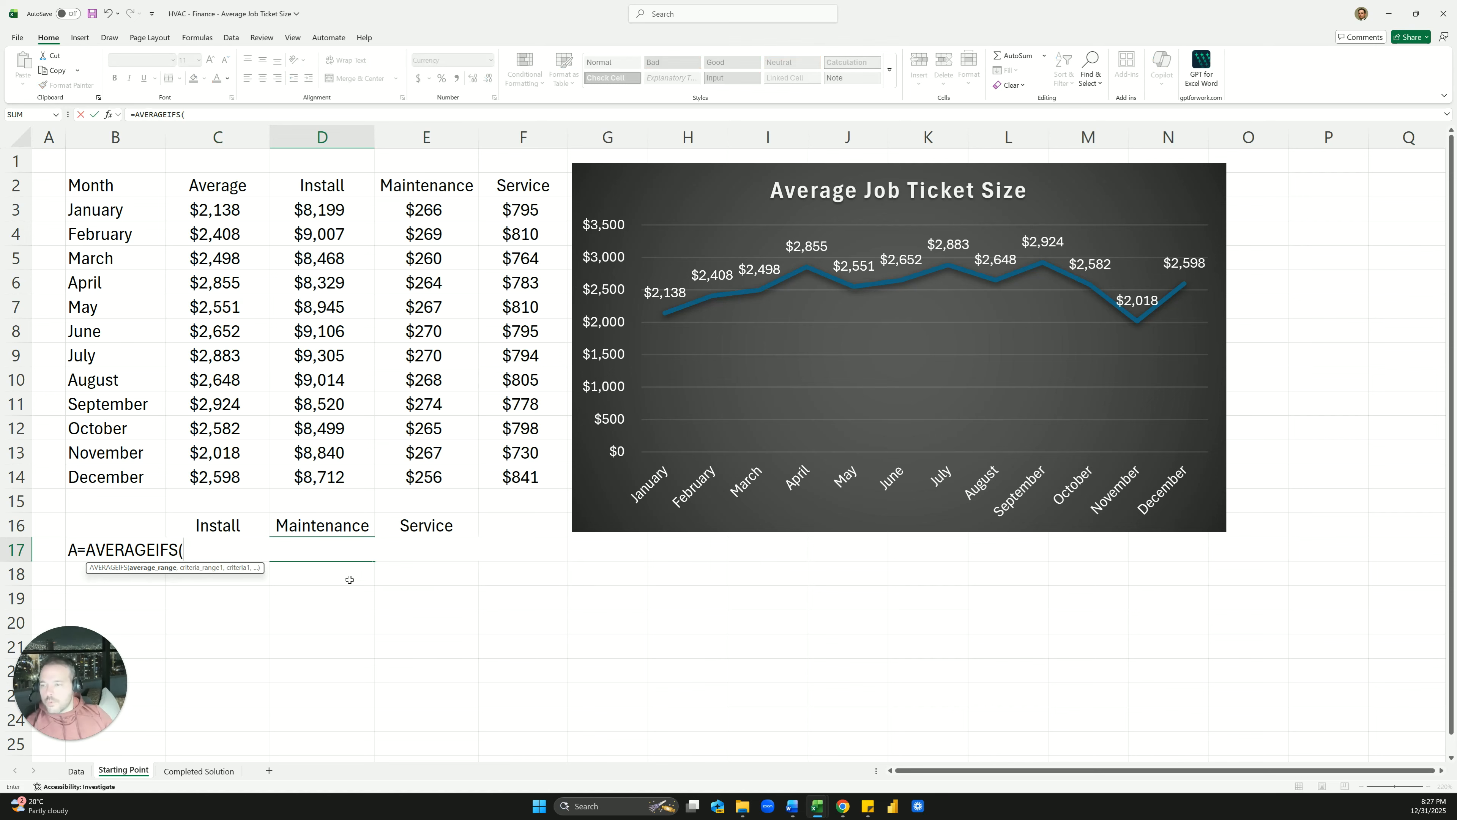
{"action": "left_click", "coordinate": [70, 771]}
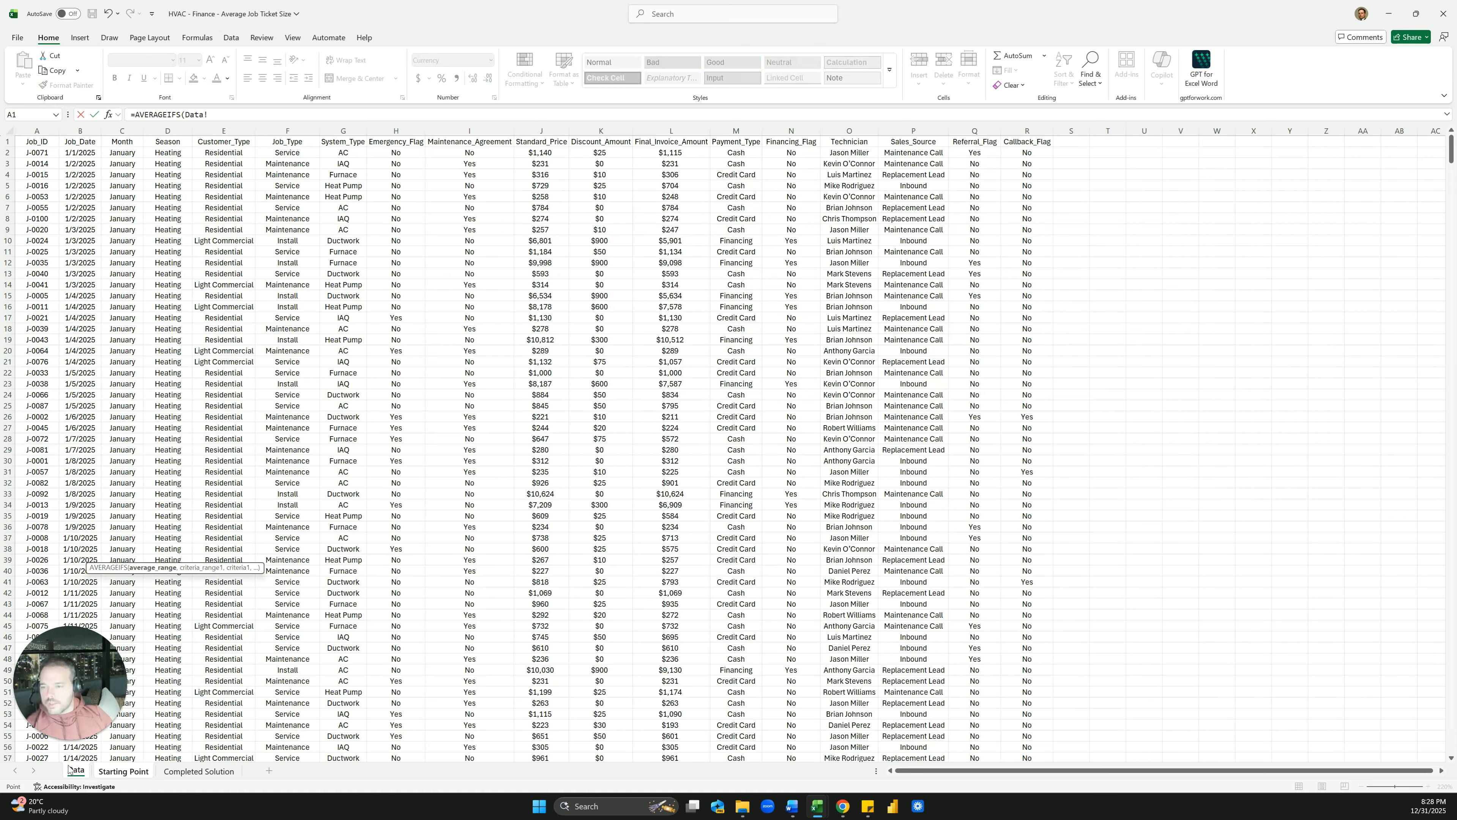
{"action": "left_click", "coordinate": [672, 130]}
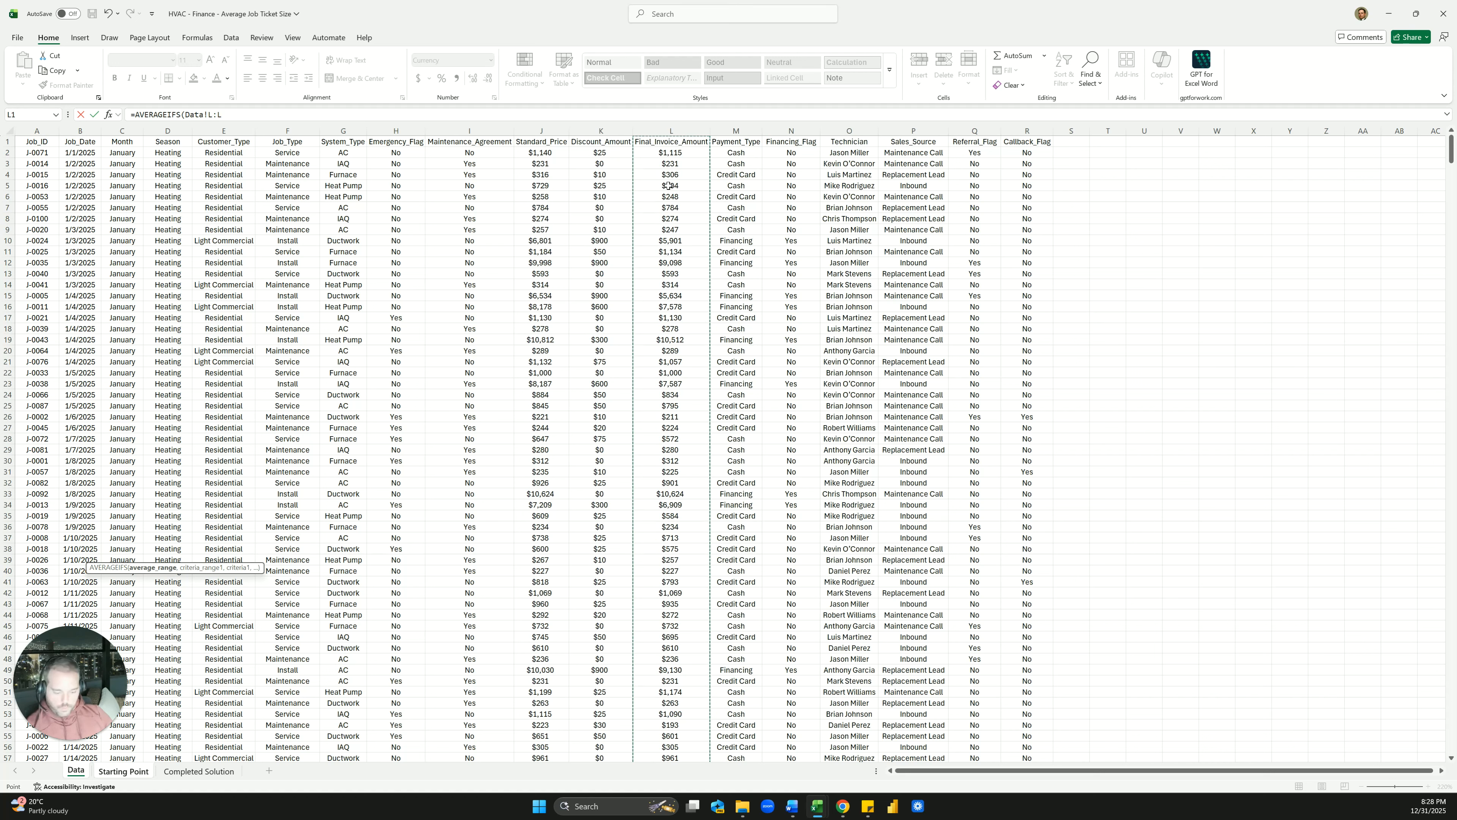
{"action": "key", "text": "F4"}
{"action": "type", "text": ","}
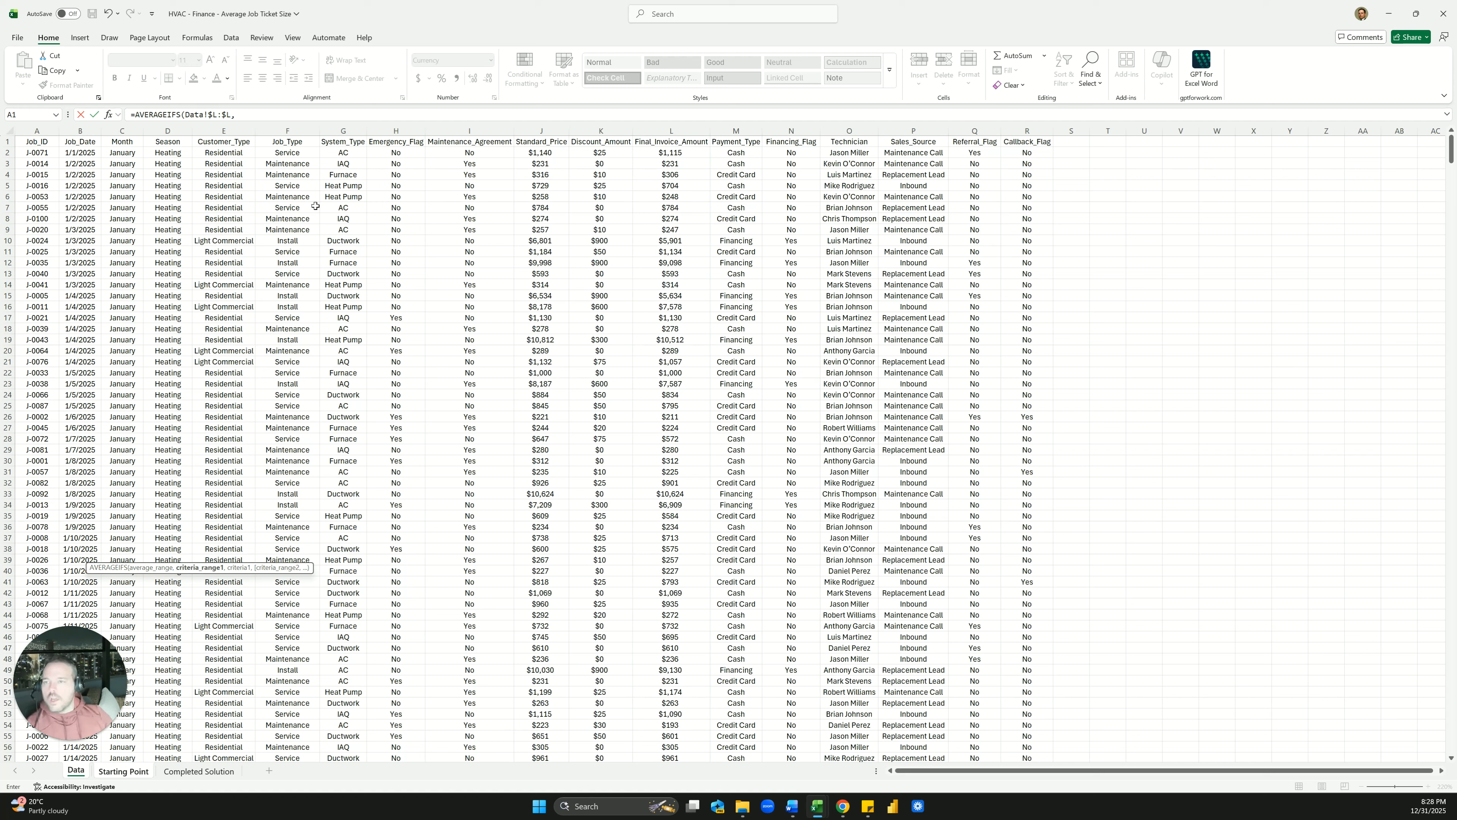
{"action": "left_click", "coordinate": [296, 126]}
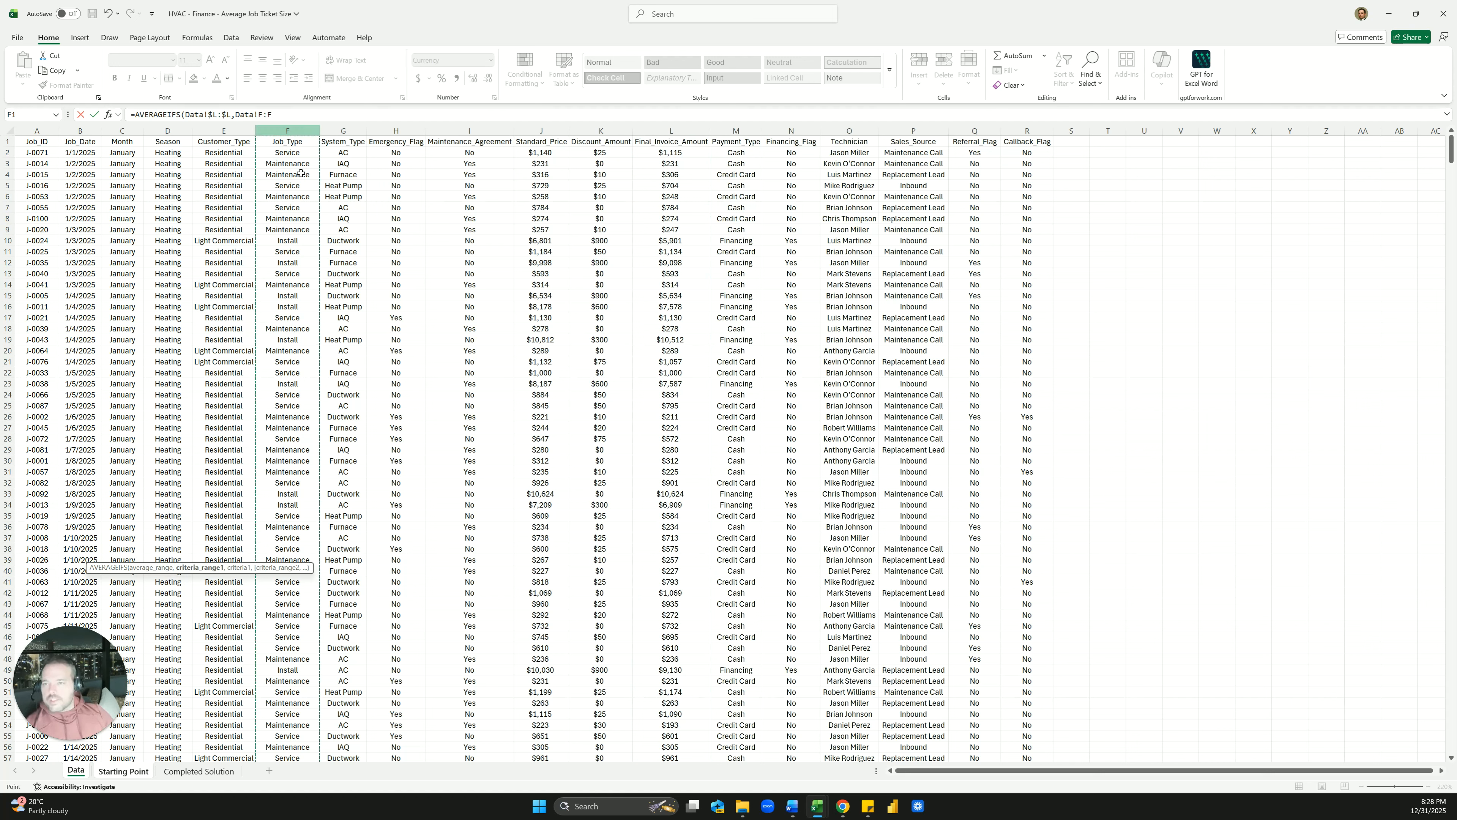
{"action": "type", "text": ","}
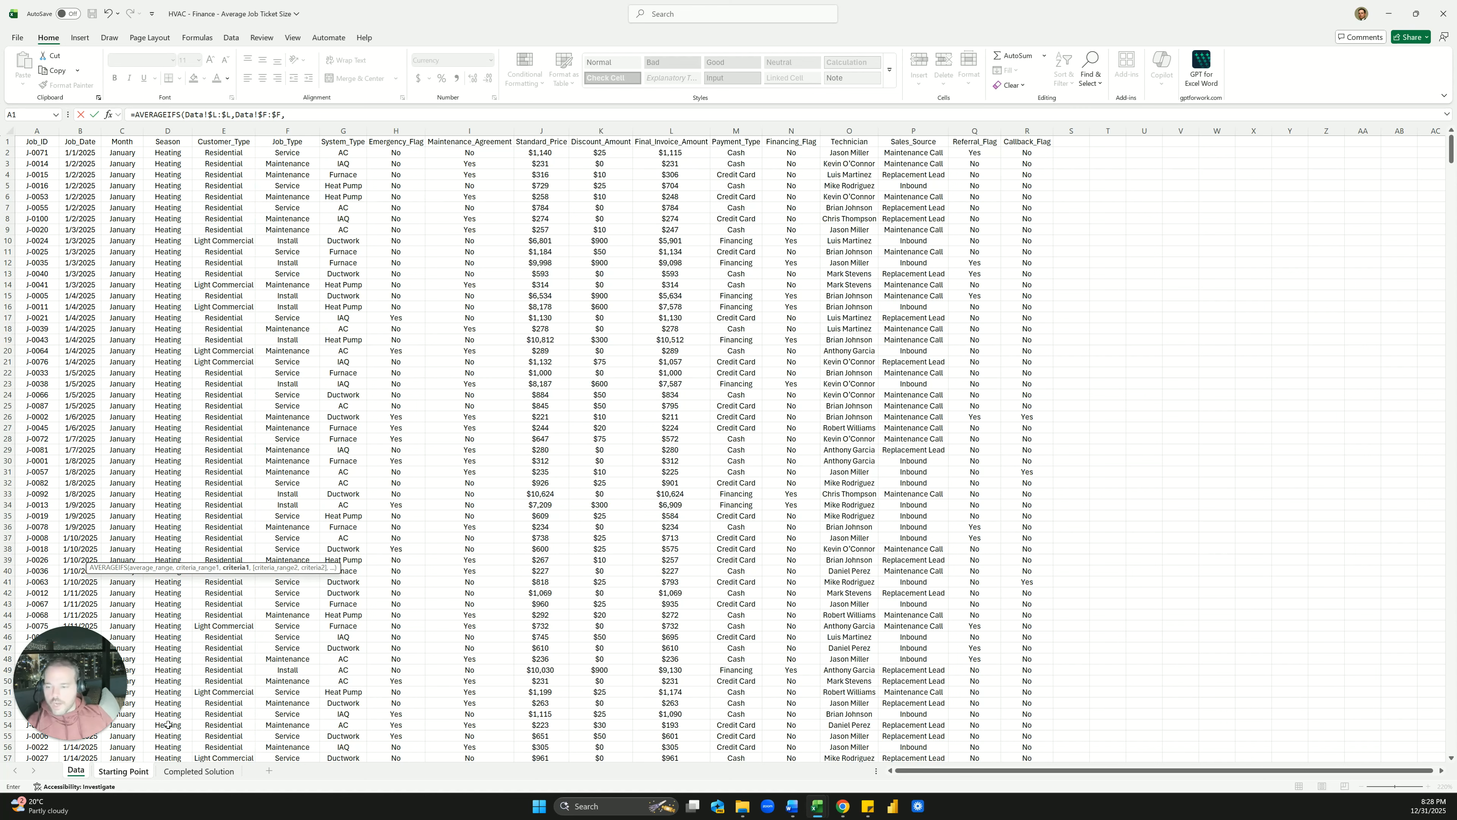
{"action": "left_click", "coordinate": [192, 773]}
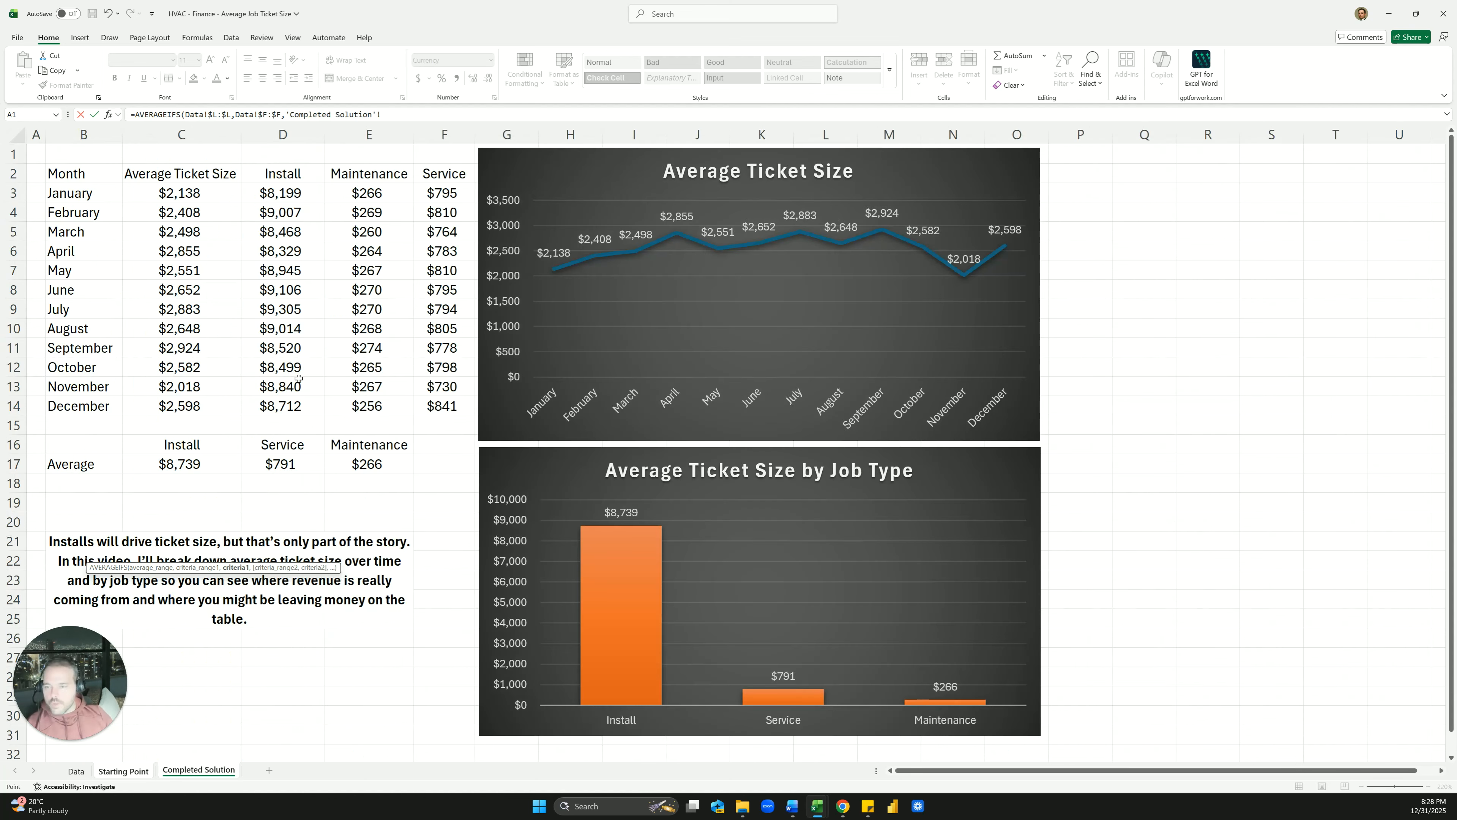
{"action": "left_click", "coordinate": [123, 771]}
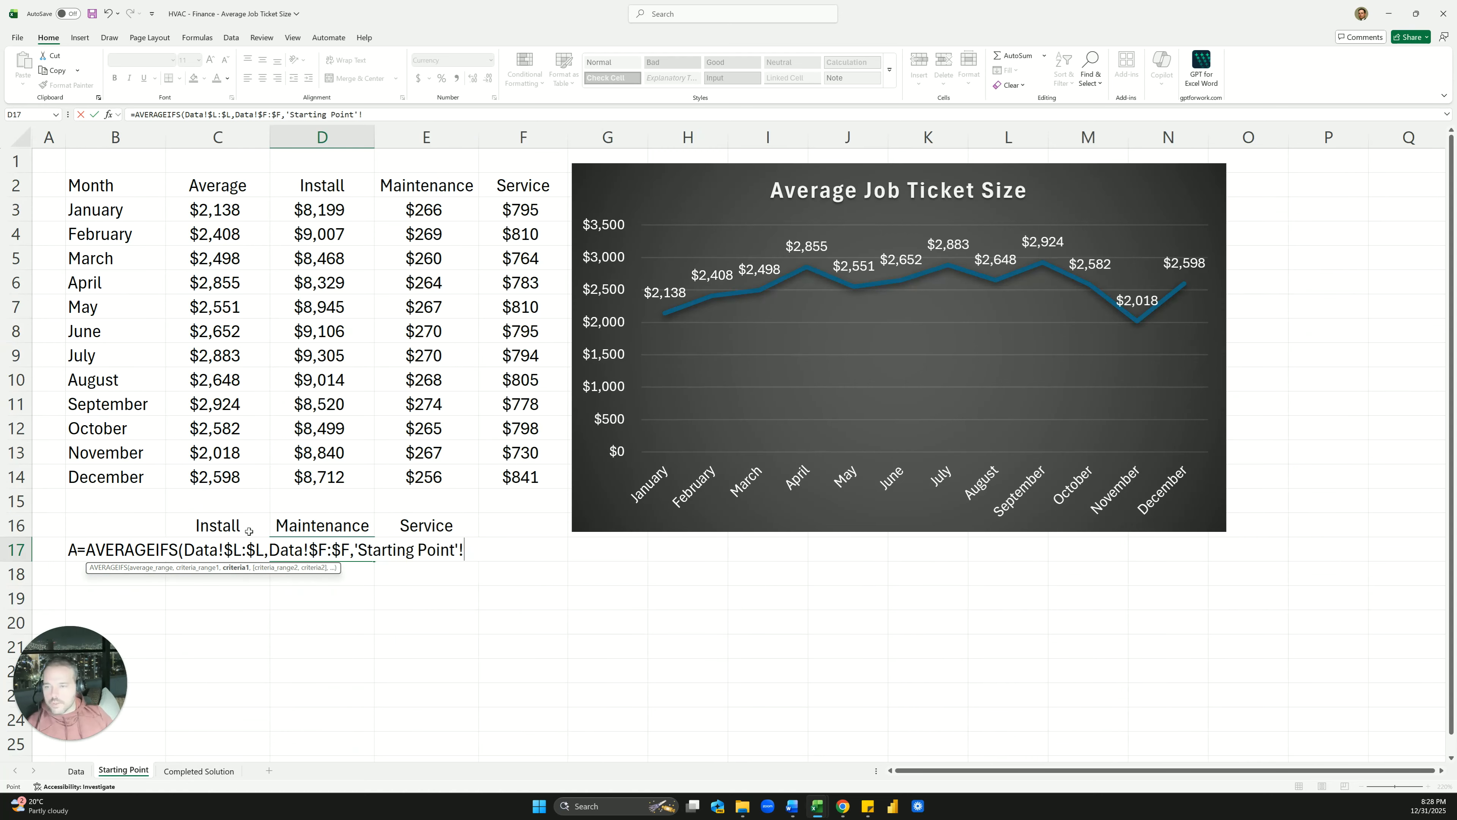
{"action": "left_click", "coordinate": [298, 524]}
{"action": "key", "text": "Return"}
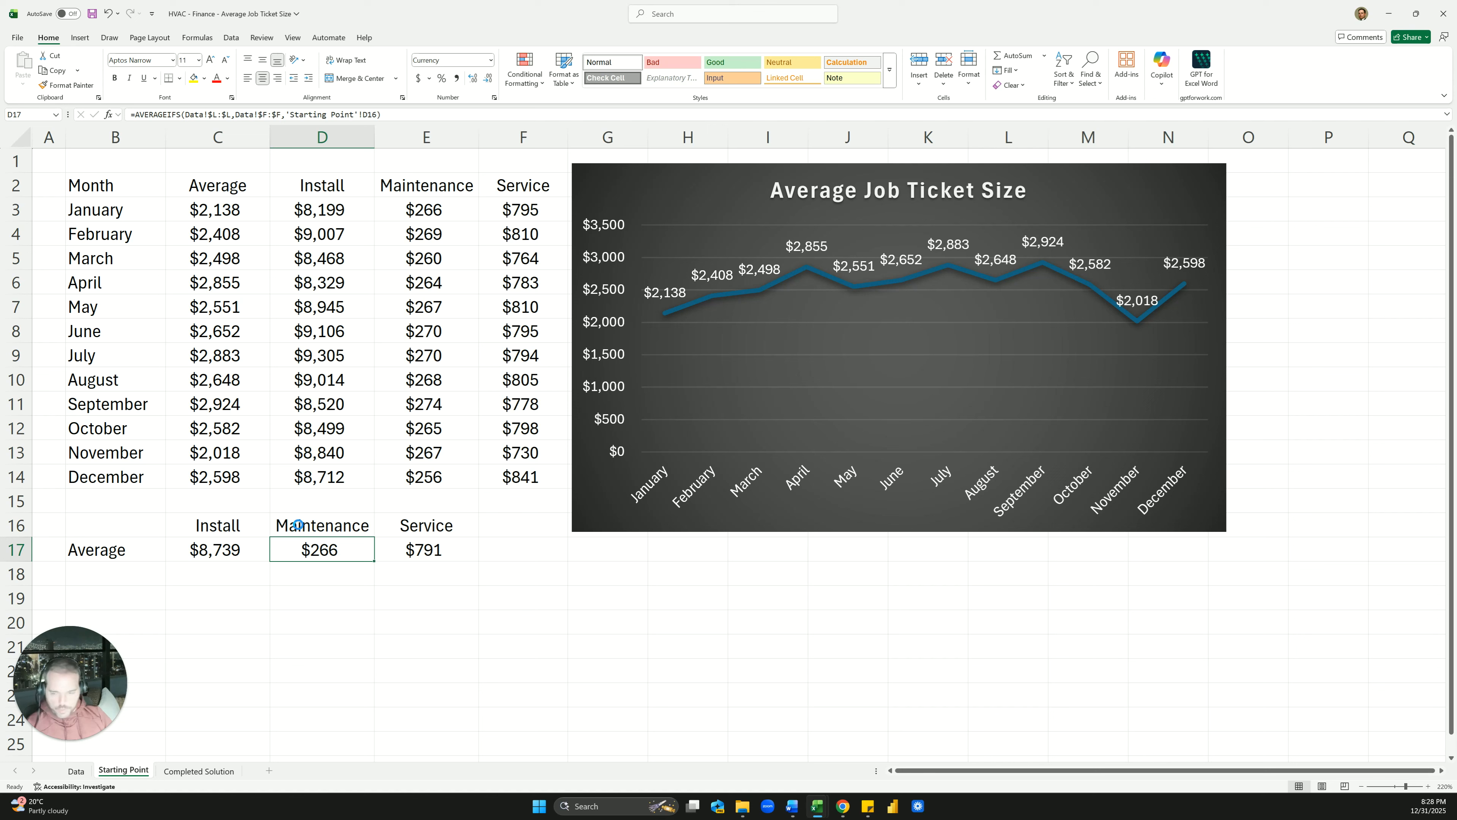
Copy the D17 formula into E17 and check the $266 and $791 averages
{"action": "key", "text": "ctrl+c"}
{"action": "key", "text": "Right"}
{"action": "key", "text": "ctrl+v"}
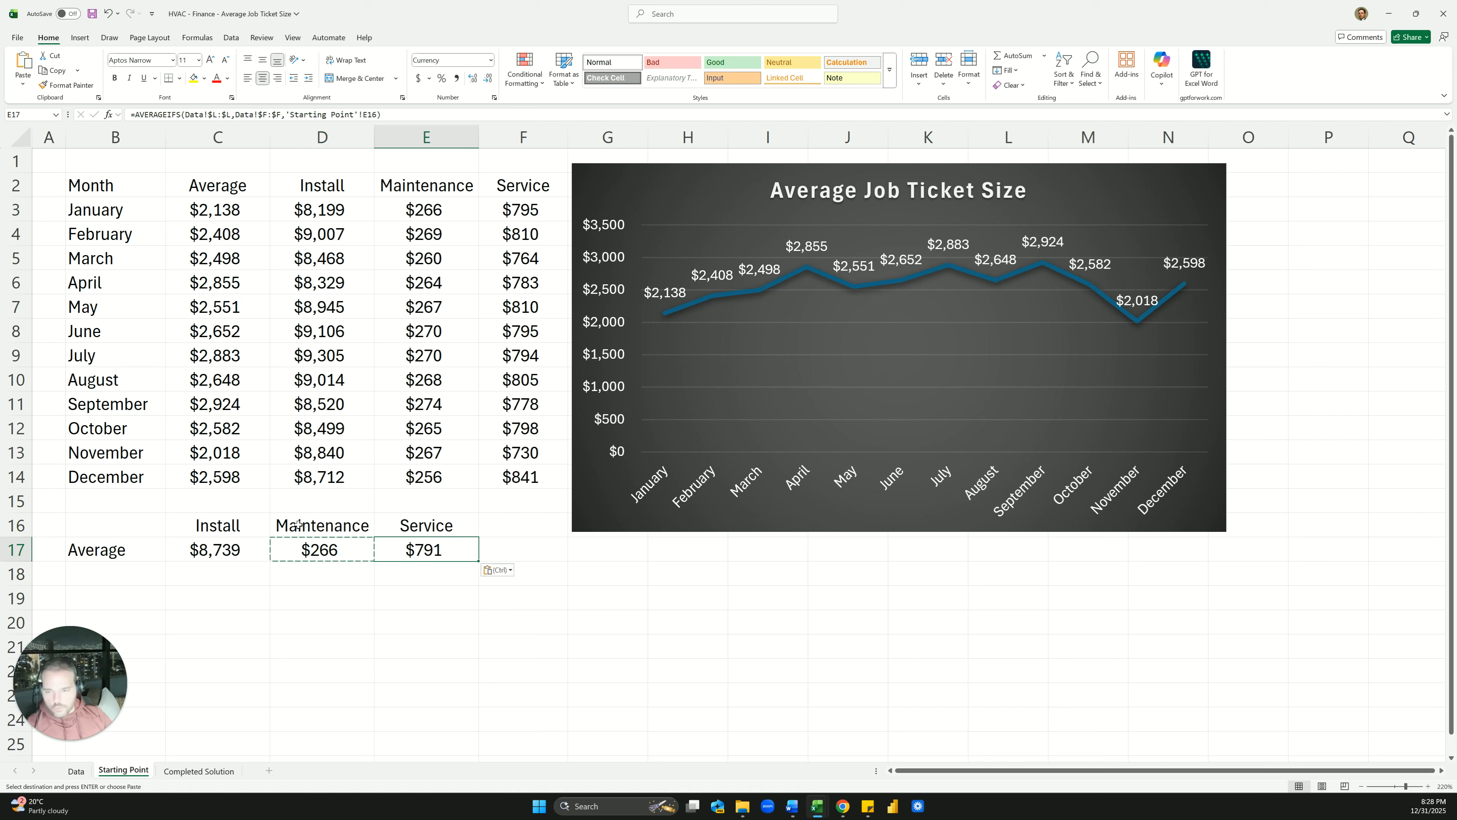
{"action": "key", "text": "Escape"}
{"action": "left_click", "coordinate": [299, 525]}
{"action": "left_click", "coordinate": [341, 547]}
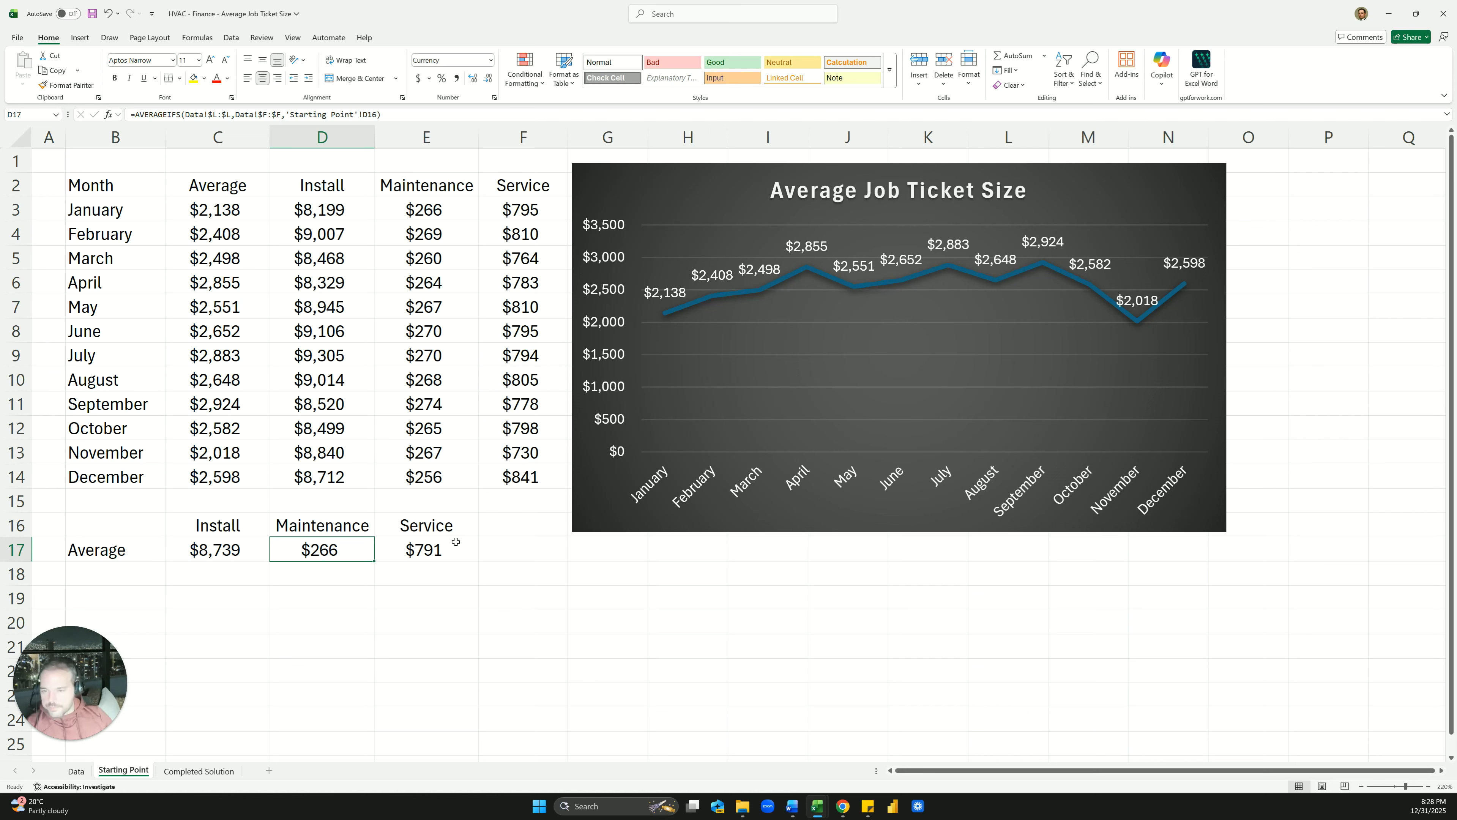
{"action": "left_click", "coordinate": [451, 544]}
{"action": "left_click", "coordinate": [284, 525]}
{"action": "left_click", "coordinate": [396, 577]}
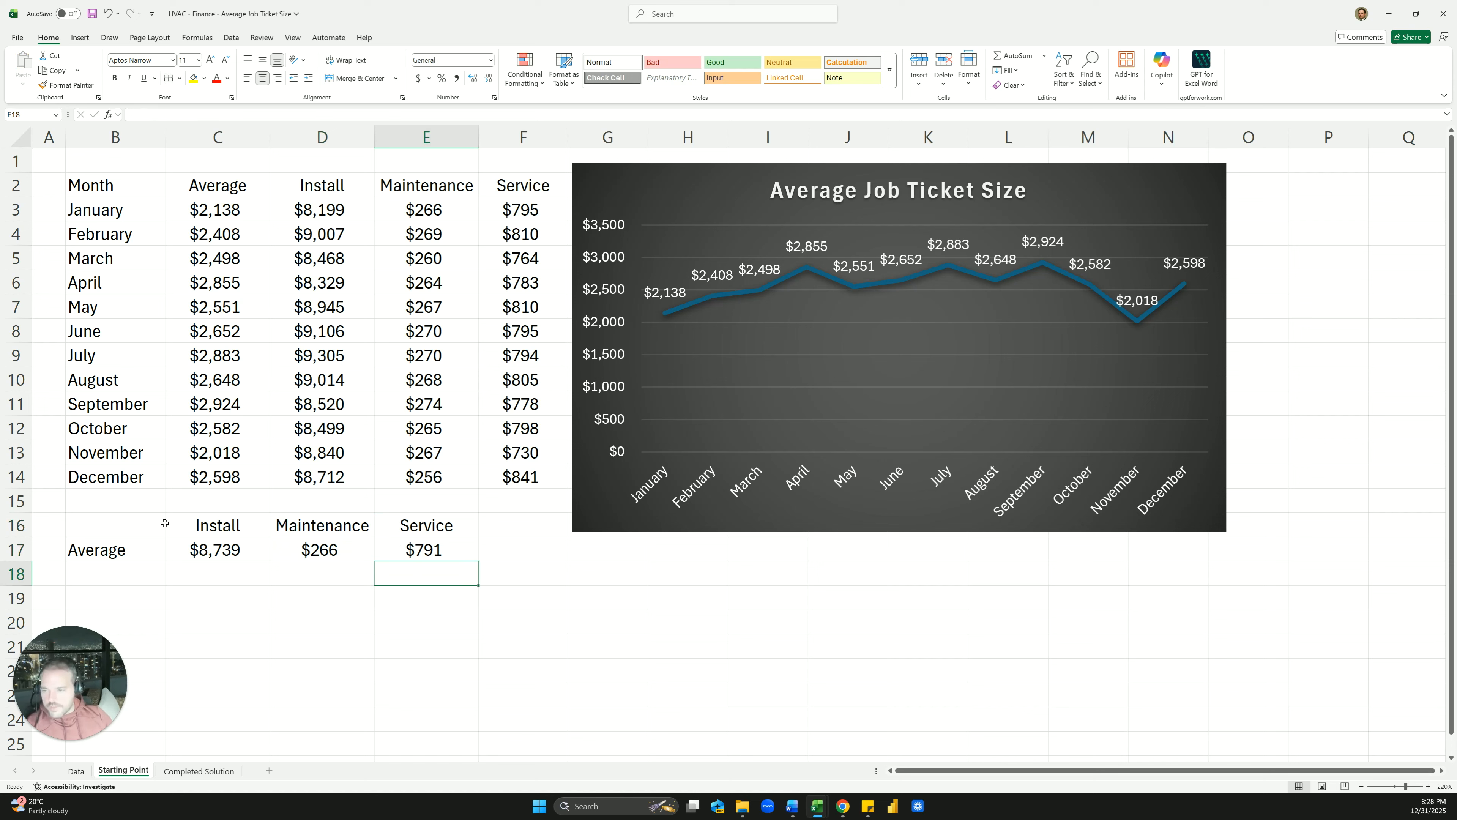
Insert a recommended clustered column chart of the job-type averages in B16:E17
{"action": "left_click_drag", "start_coordinate": [165, 523], "coordinate": [402, 549]}
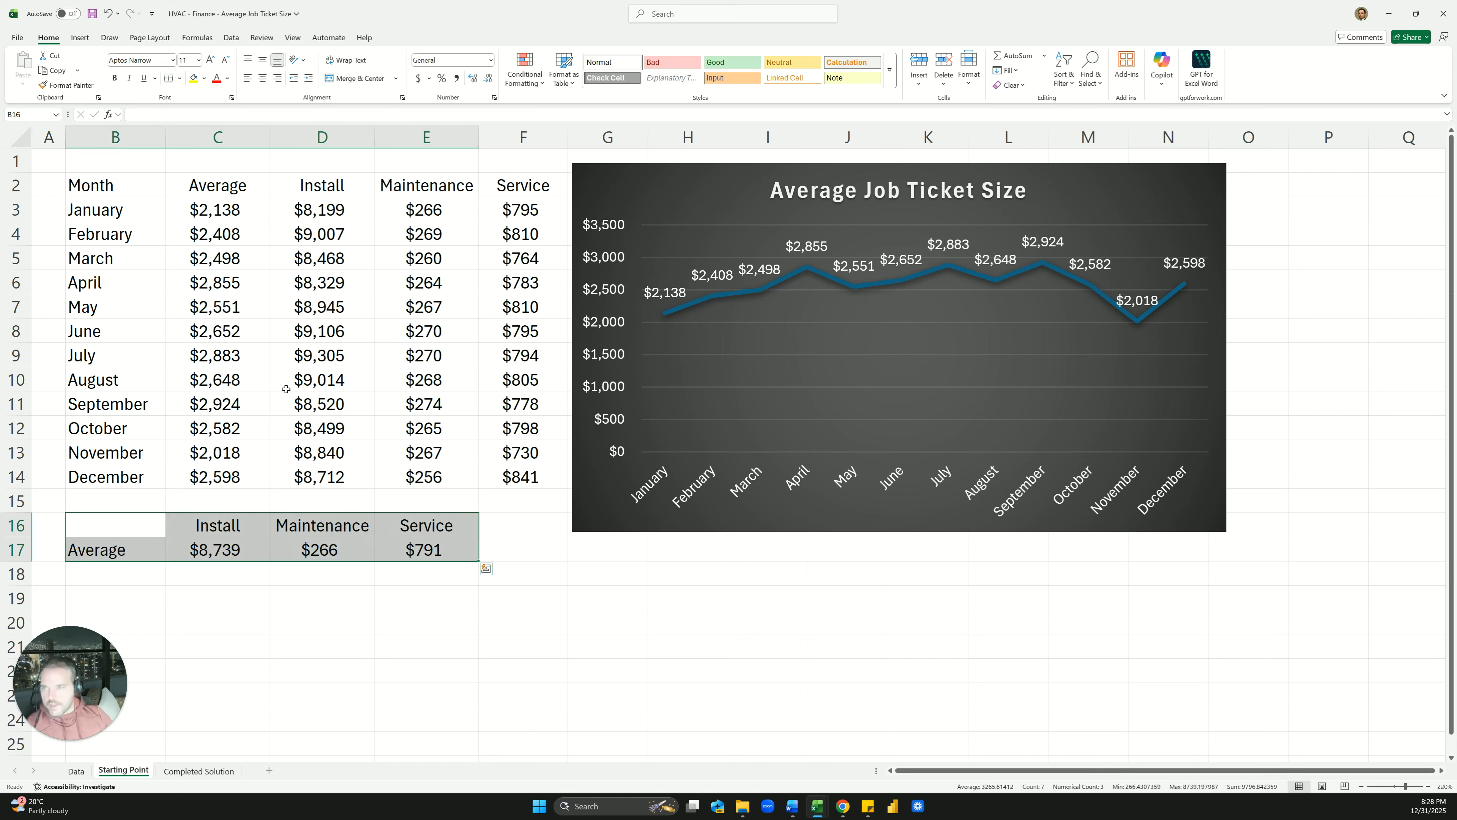
{"action": "left_click", "coordinate": [79, 37]}
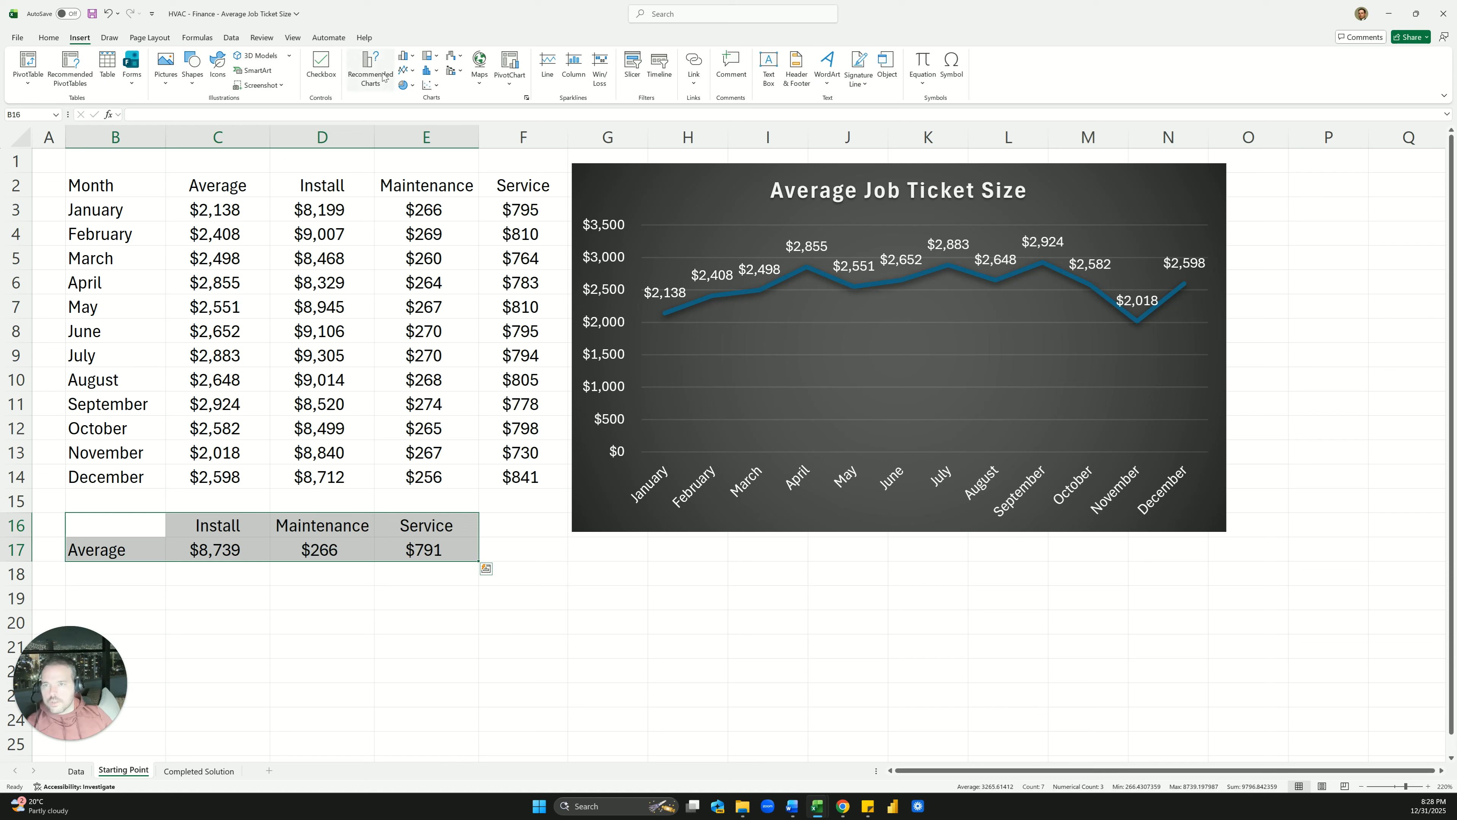
{"action": "left_click", "coordinate": [371, 69]}
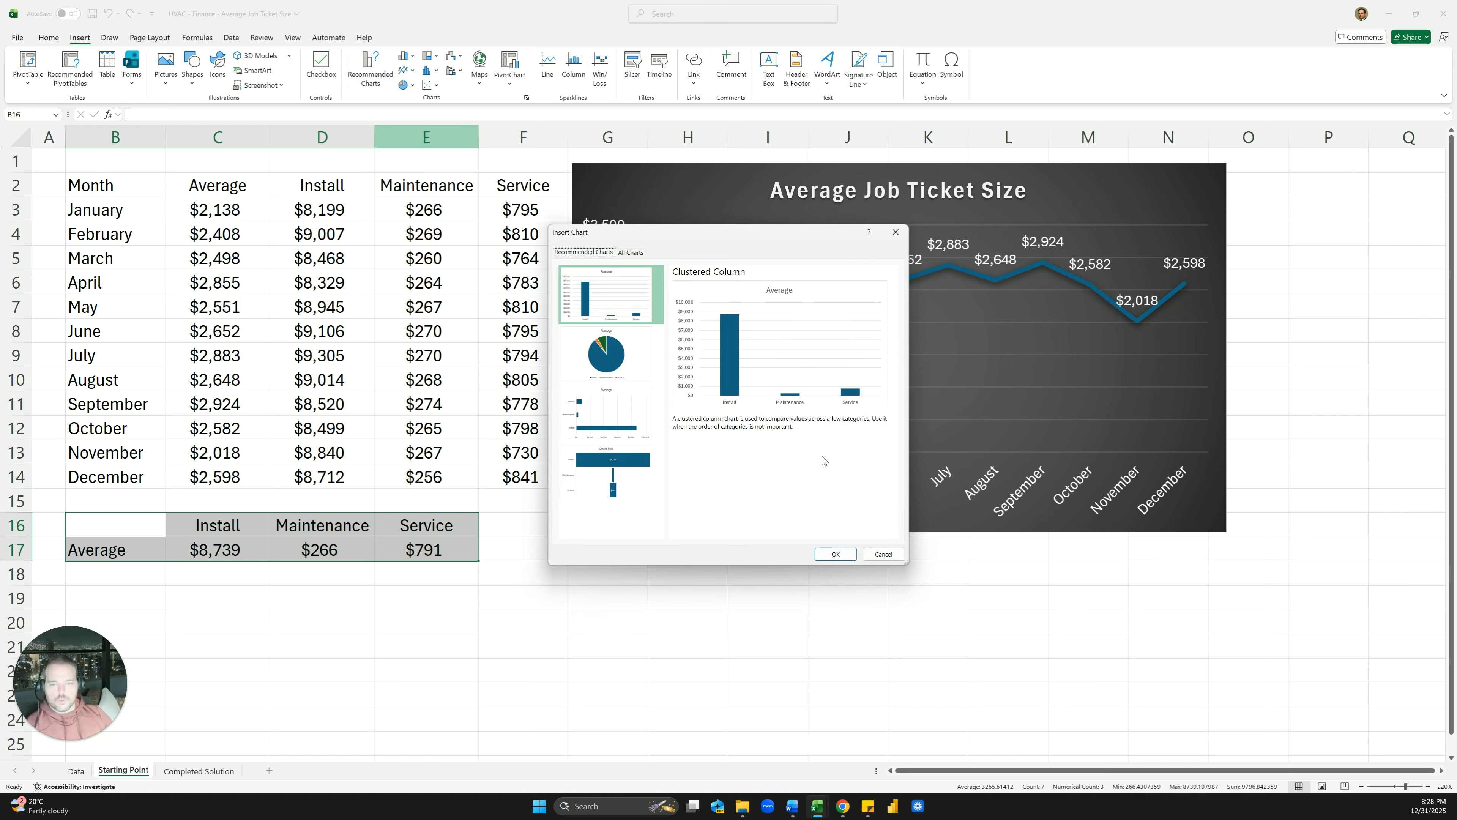
{"action": "left_click", "coordinate": [836, 555]}
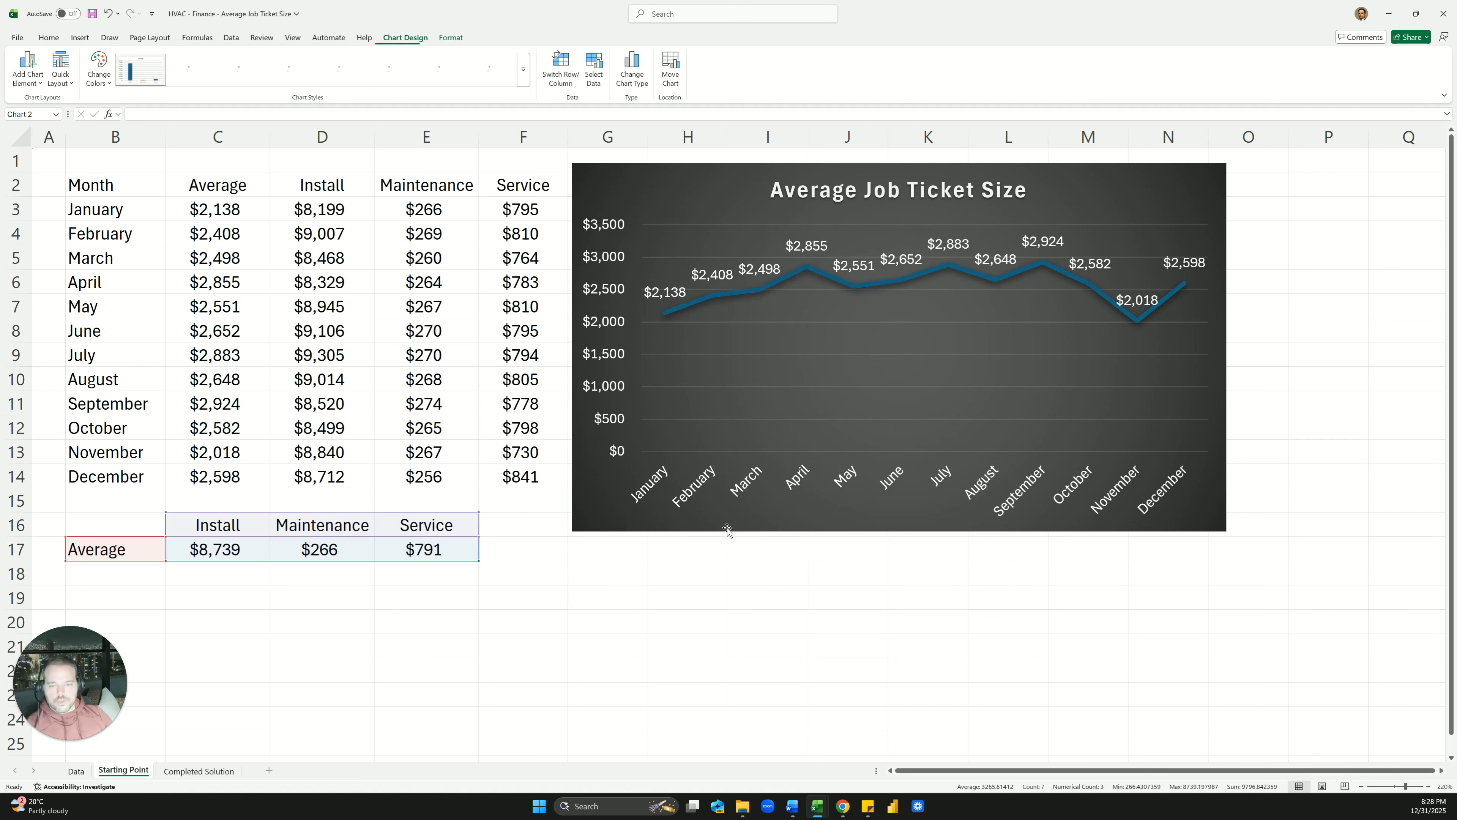
Place the column chart below the line chart, aligned with it, and enlarge it
{"action": "left_click_drag", "start_coordinate": [658, 299], "coordinate": [786, 571]}
{"action": "scroll", "coordinate": [560, 456], "scroll_direction": "down", "scroll_amount": 3}
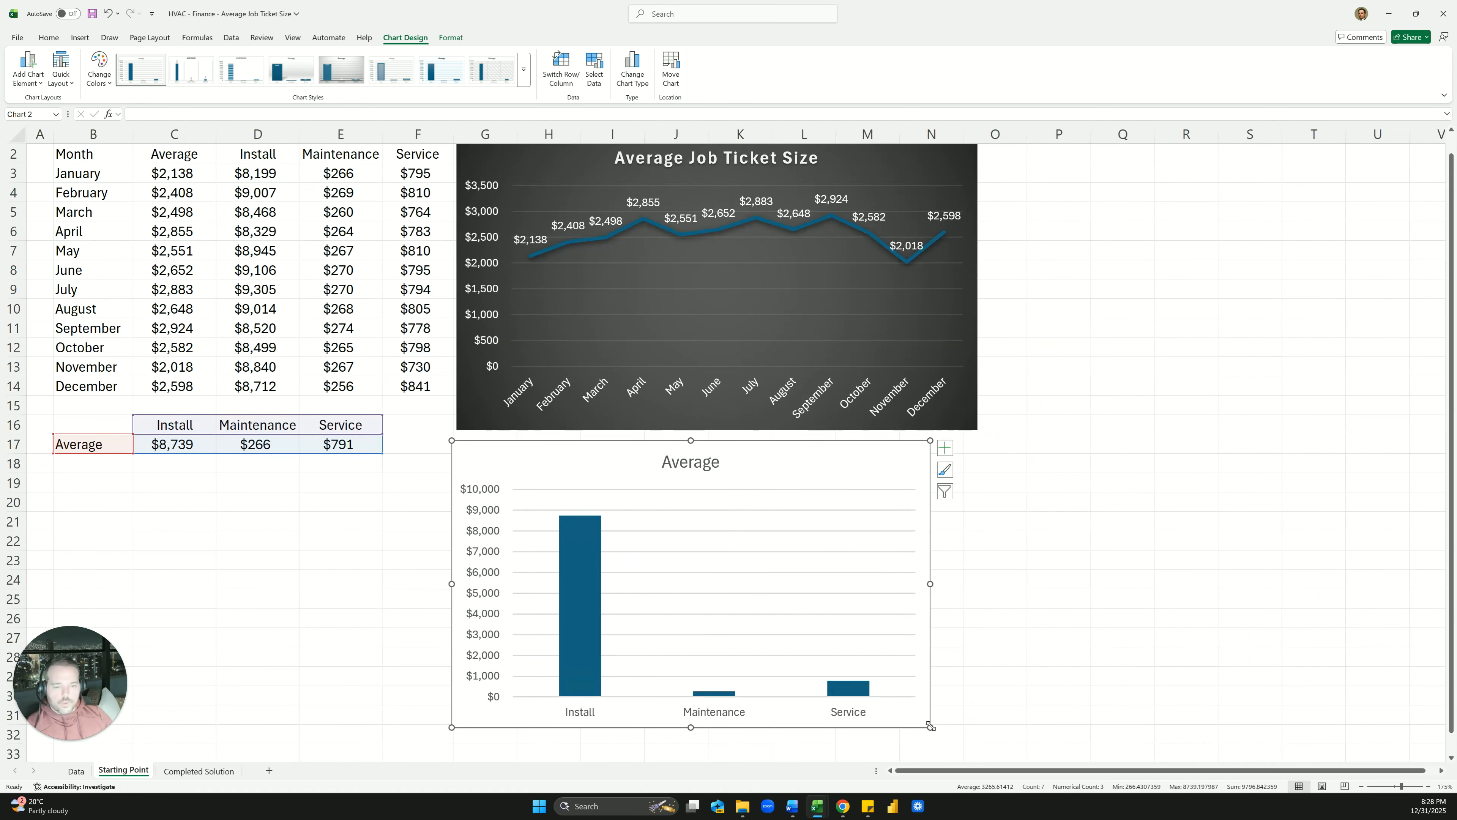
{"action": "left_click_drag", "start_coordinate": [930, 727], "coordinate": [981, 575]}
{"action": "left_click_drag", "start_coordinate": [863, 452], "coordinate": [855, 450]}
{"action": "left_click_drag", "start_coordinate": [983, 576], "coordinate": [980, 694]}
{"action": "left_click", "coordinate": [1047, 554]}
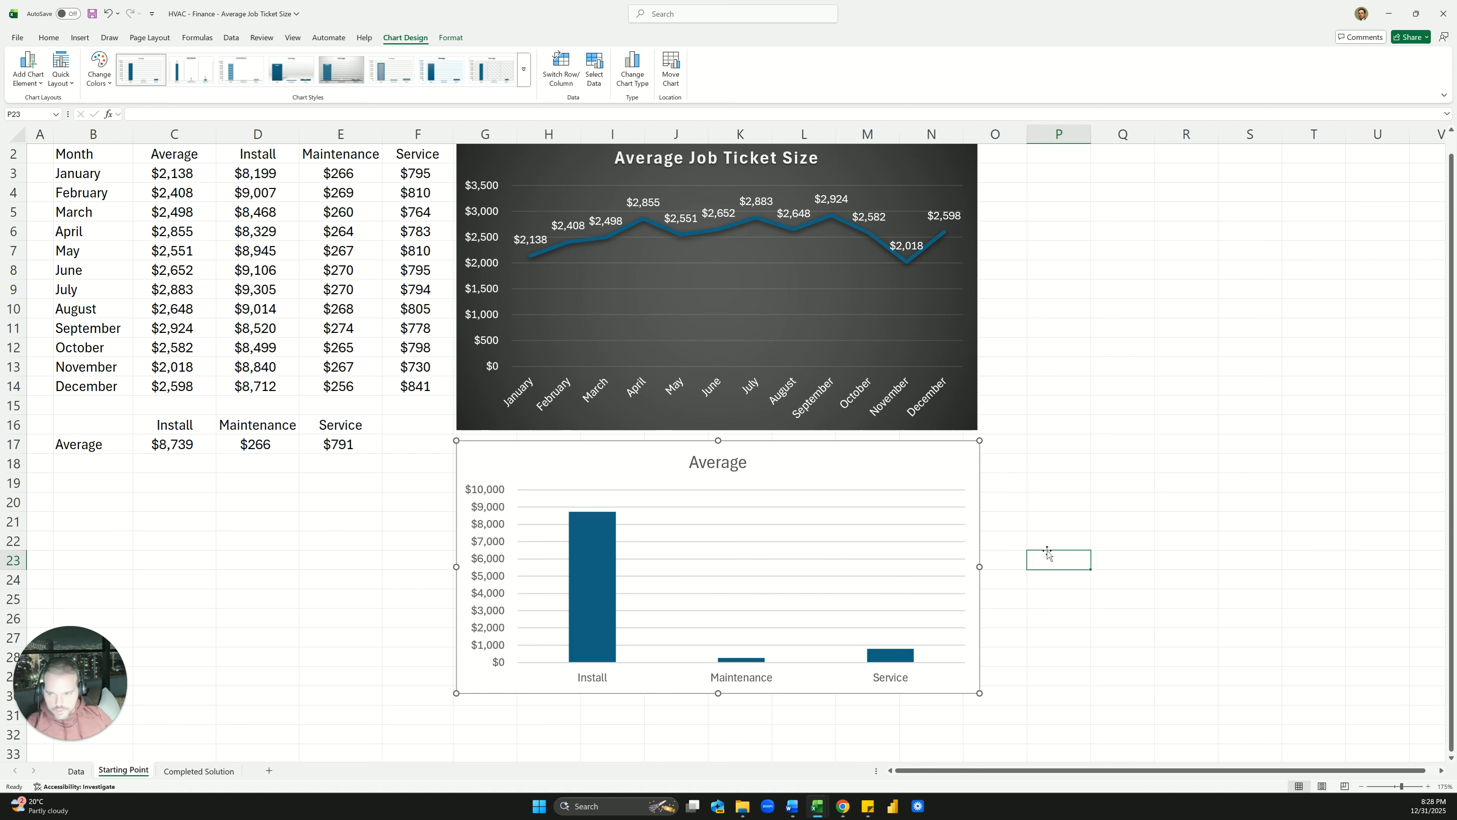
{"action": "left_click", "coordinate": [576, 470]}
Give the column chart the dark gradient style with solid bars
{"action": "left_click", "coordinate": [405, 38]}
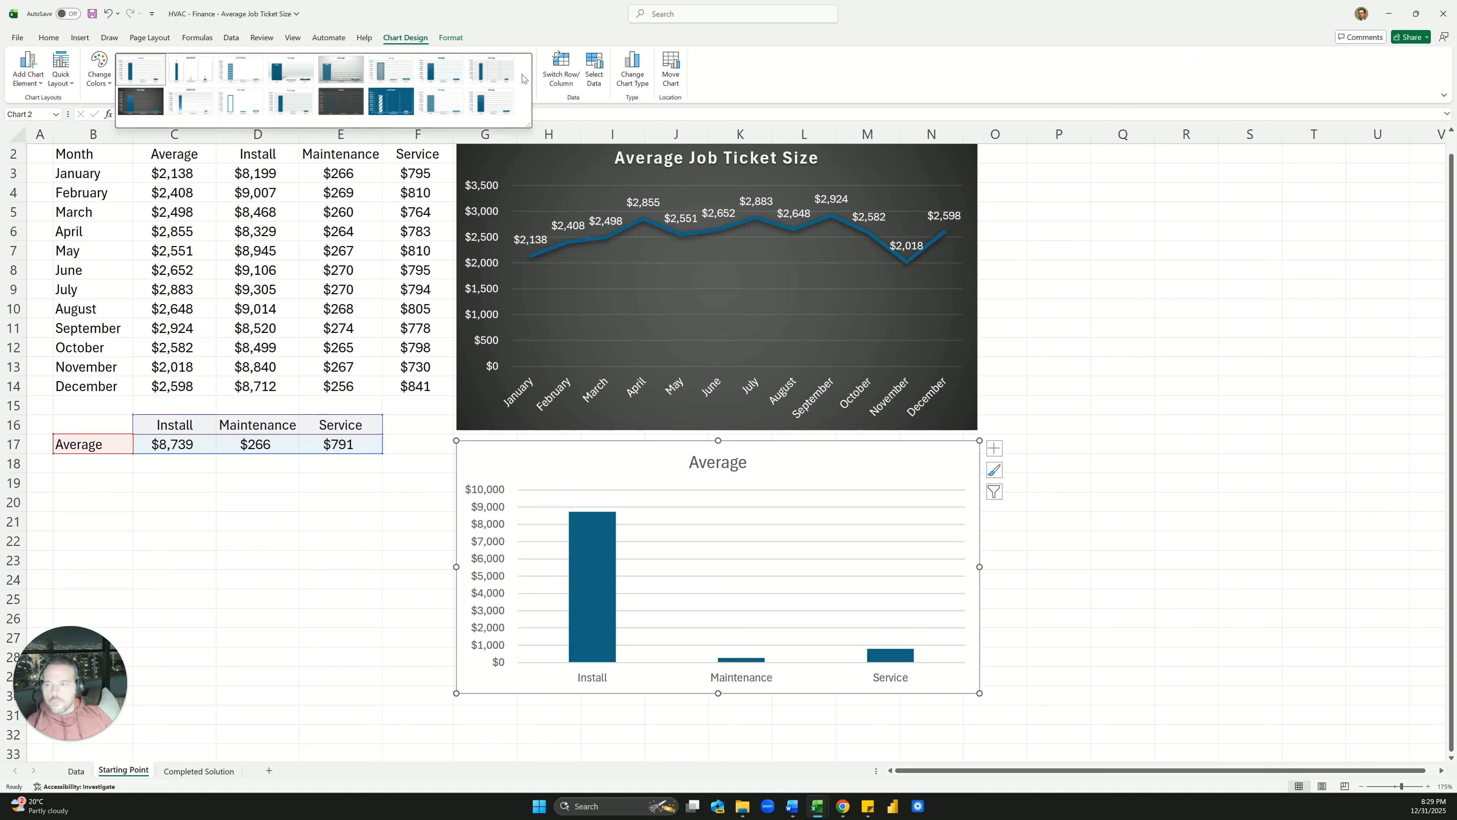
{"action": "left_click", "coordinate": [341, 69]}
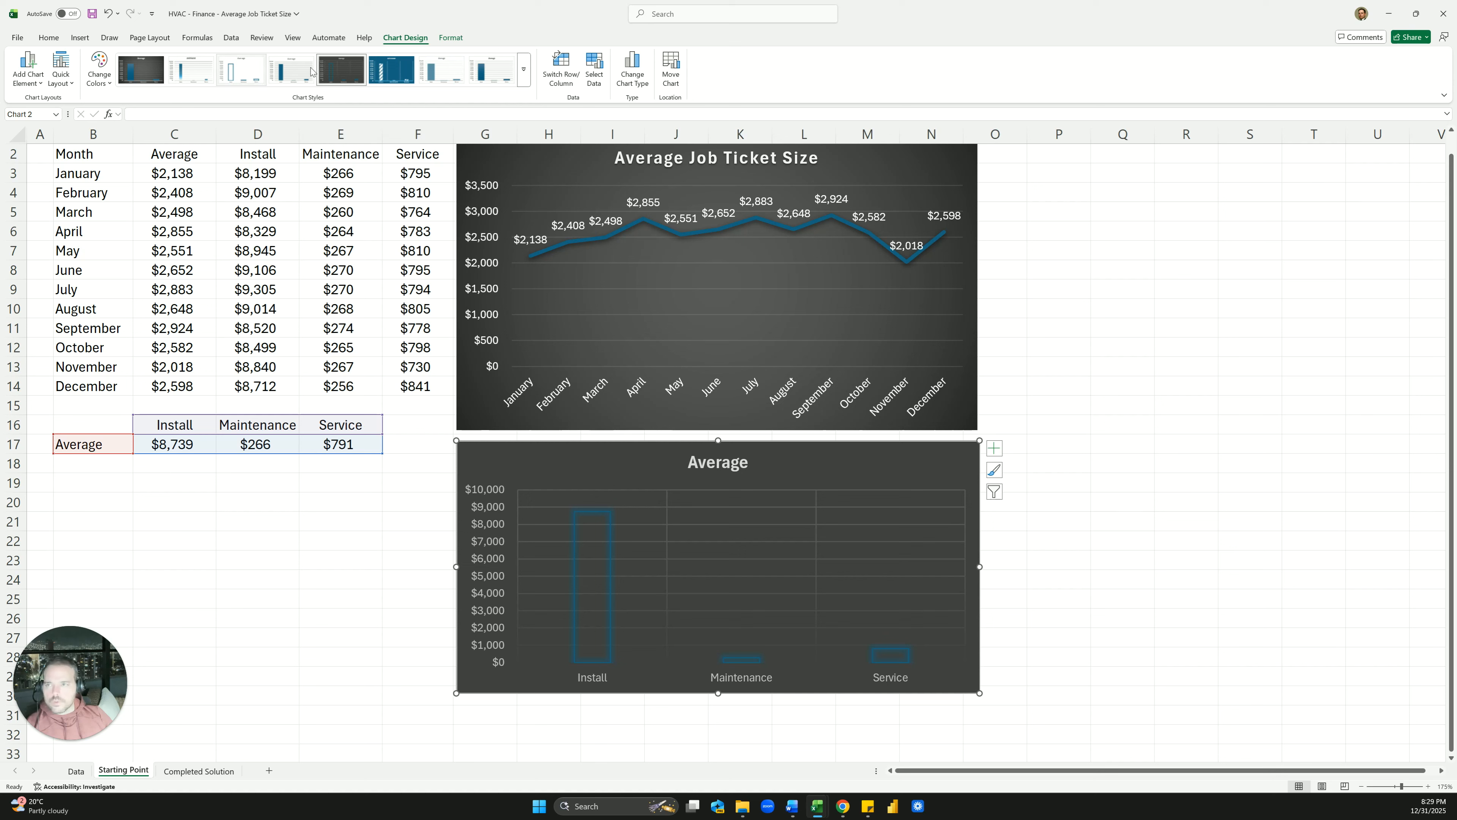
{"action": "left_click", "coordinate": [140, 69]}
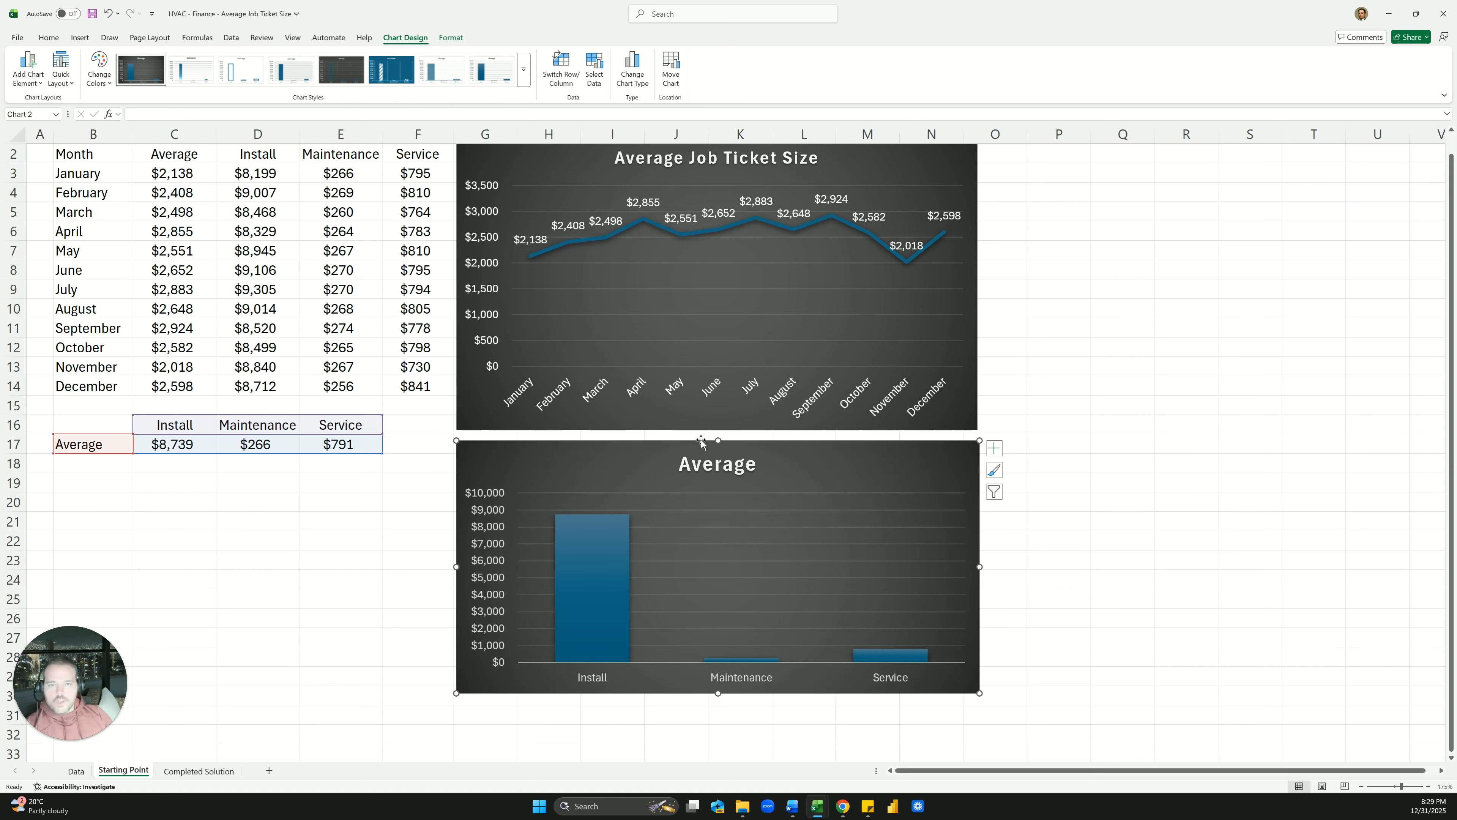
Retitle the column chart 'Average Ticket Size by Job Type'
{"action": "left_click", "coordinate": [748, 469]}
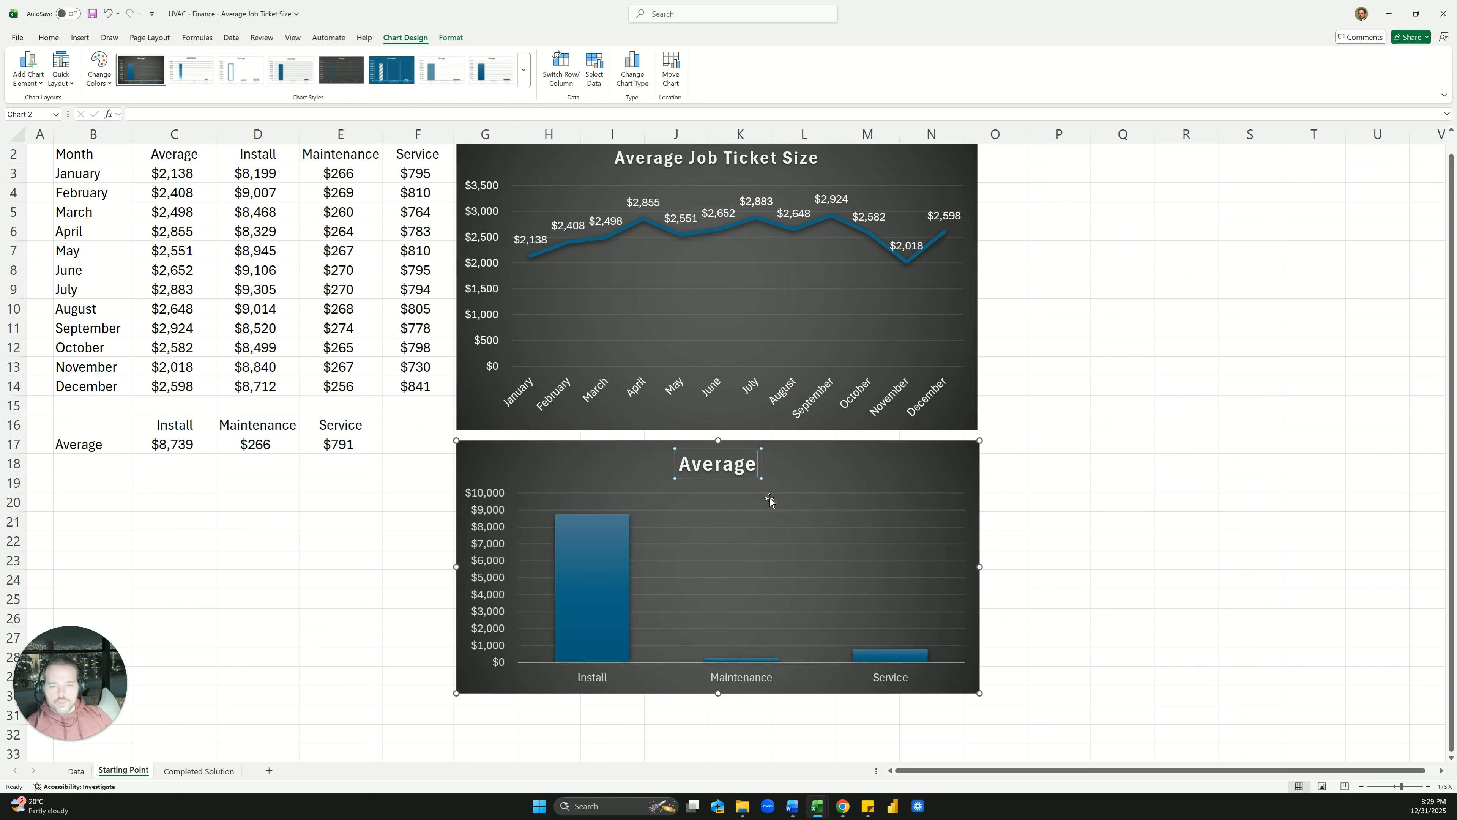
{"action": "type", "text": "Ticket Sizze"}
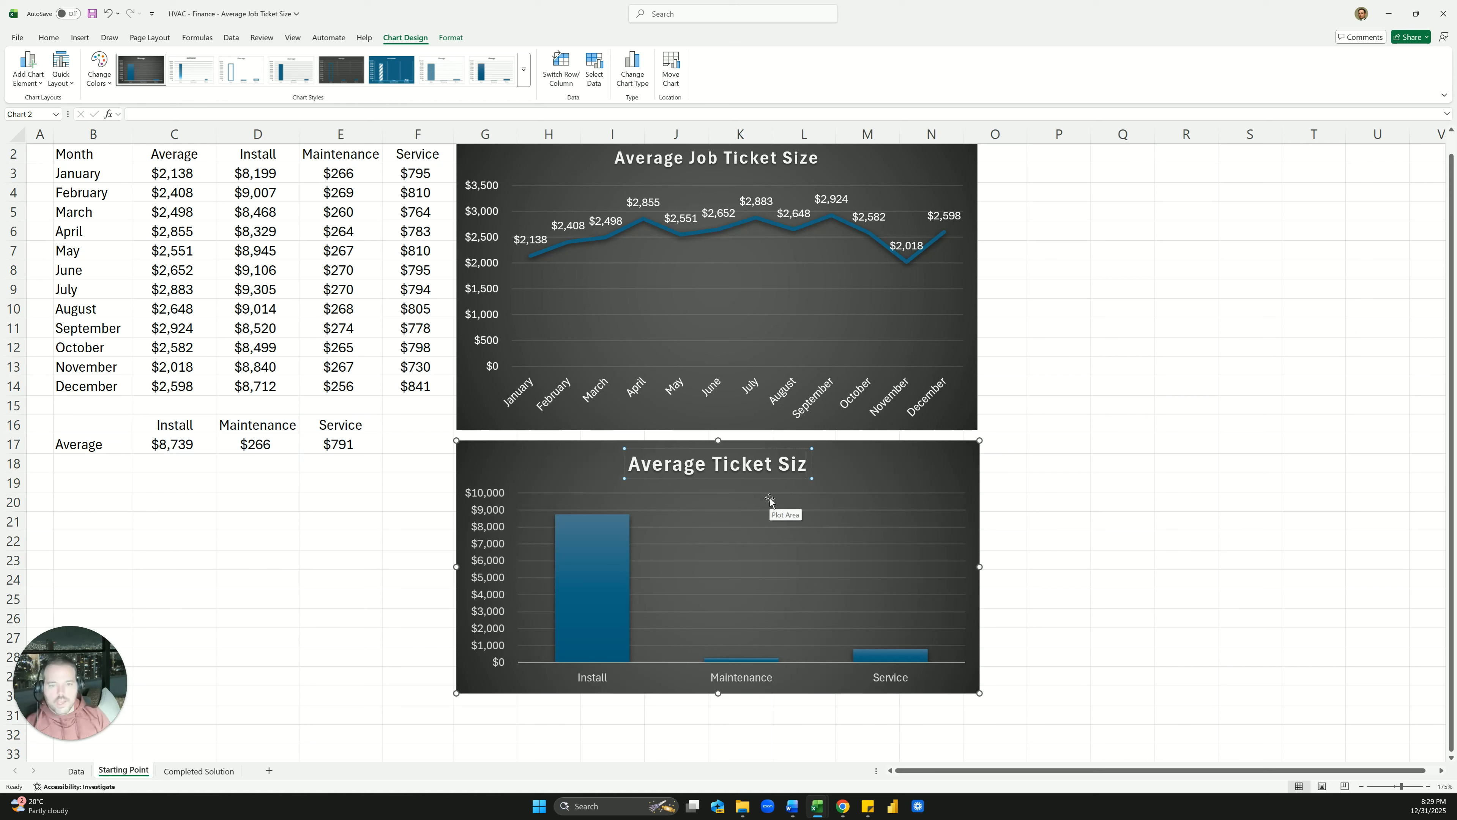
{"action": "key", "text": "BackSpace"}
{"action": "key", "text": "BackSpace"}
{"action": "type", "text": "e by Job"}
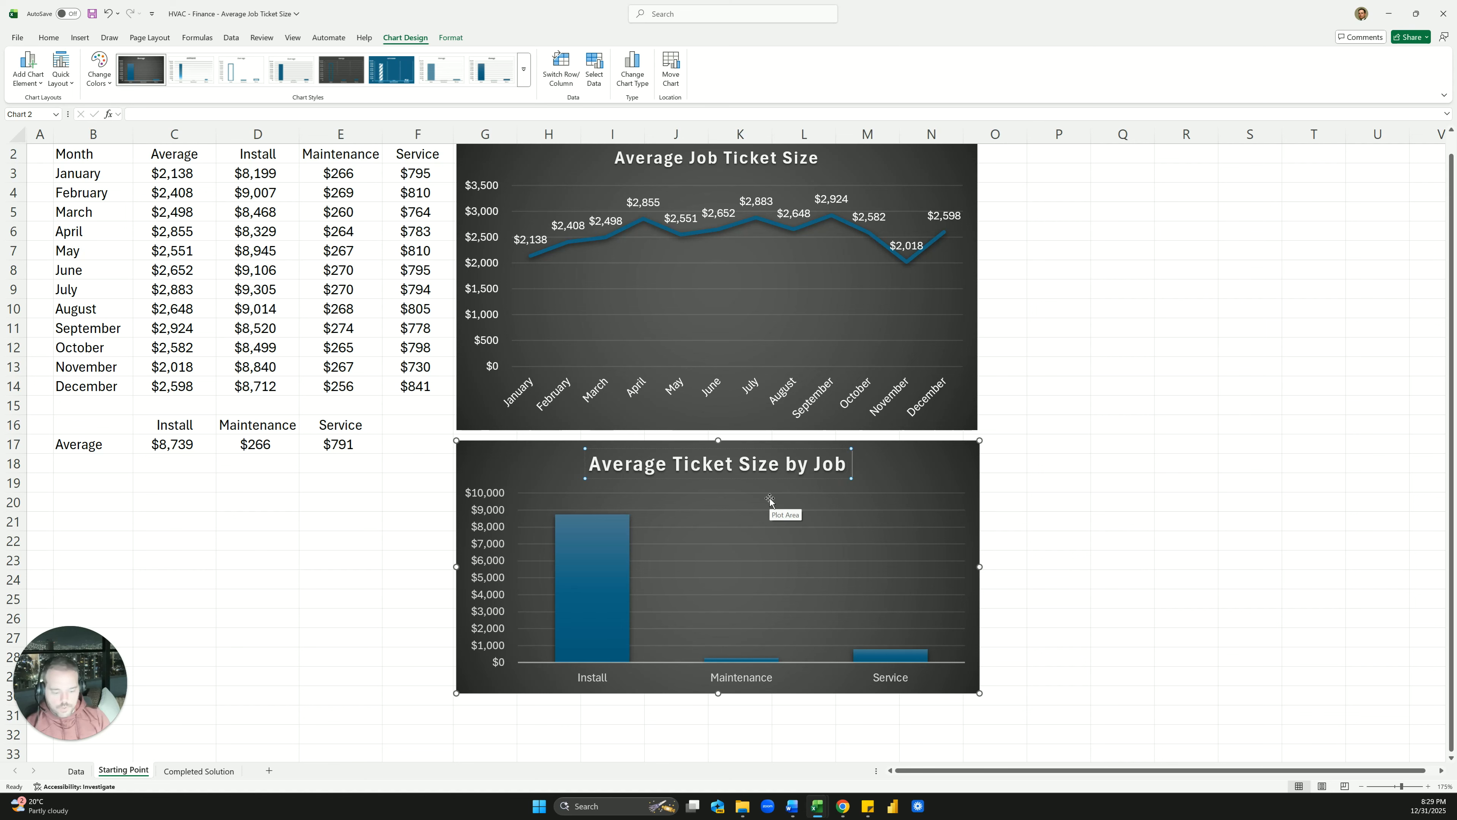
{"action": "type", "text": " Type"}
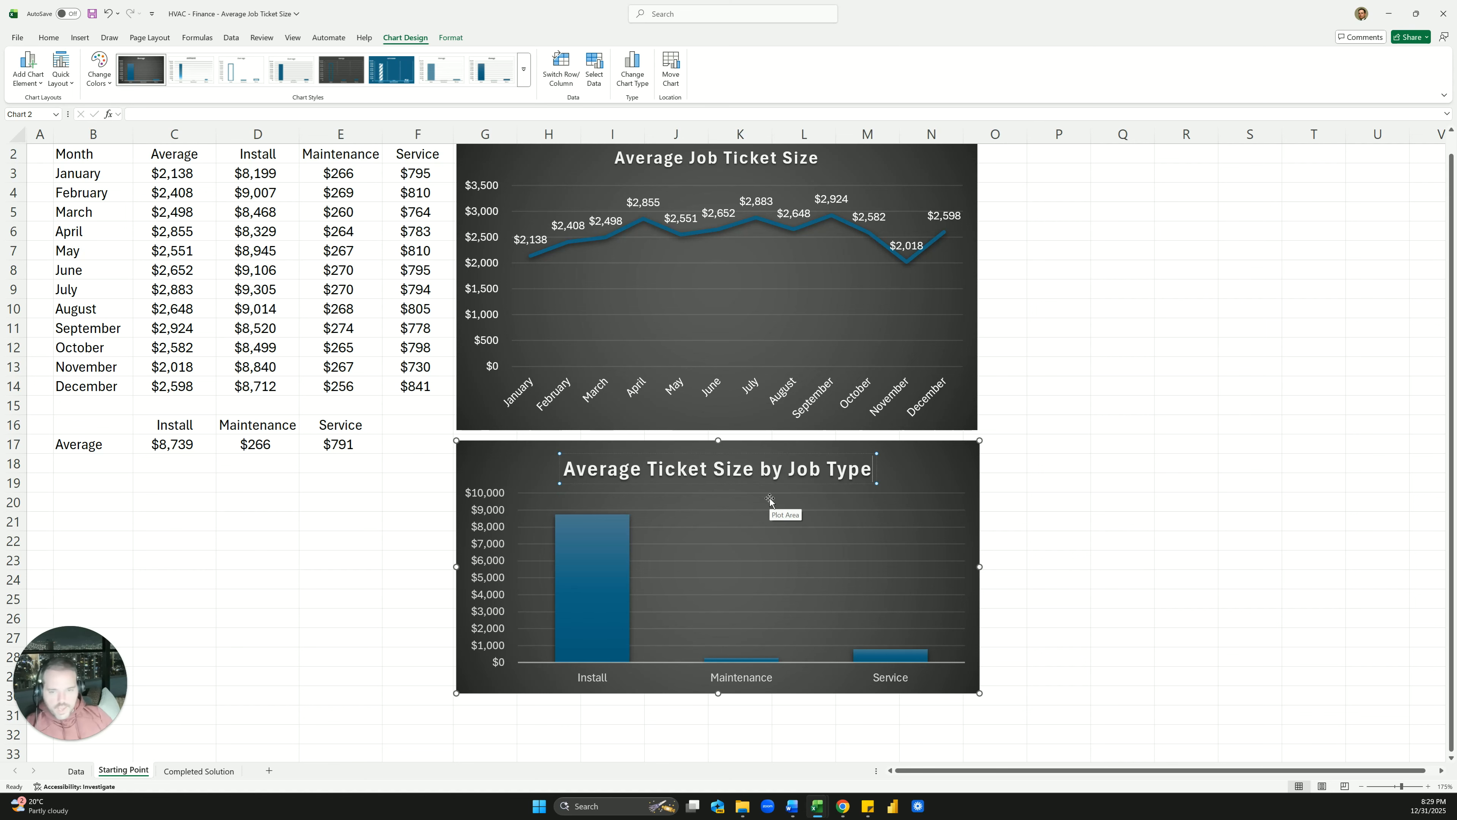
Label the job-type bars with their values $8,739, $266 and $791
{"action": "left_click", "coordinate": [1020, 509]}
{"action": "left_click", "coordinate": [973, 453]}
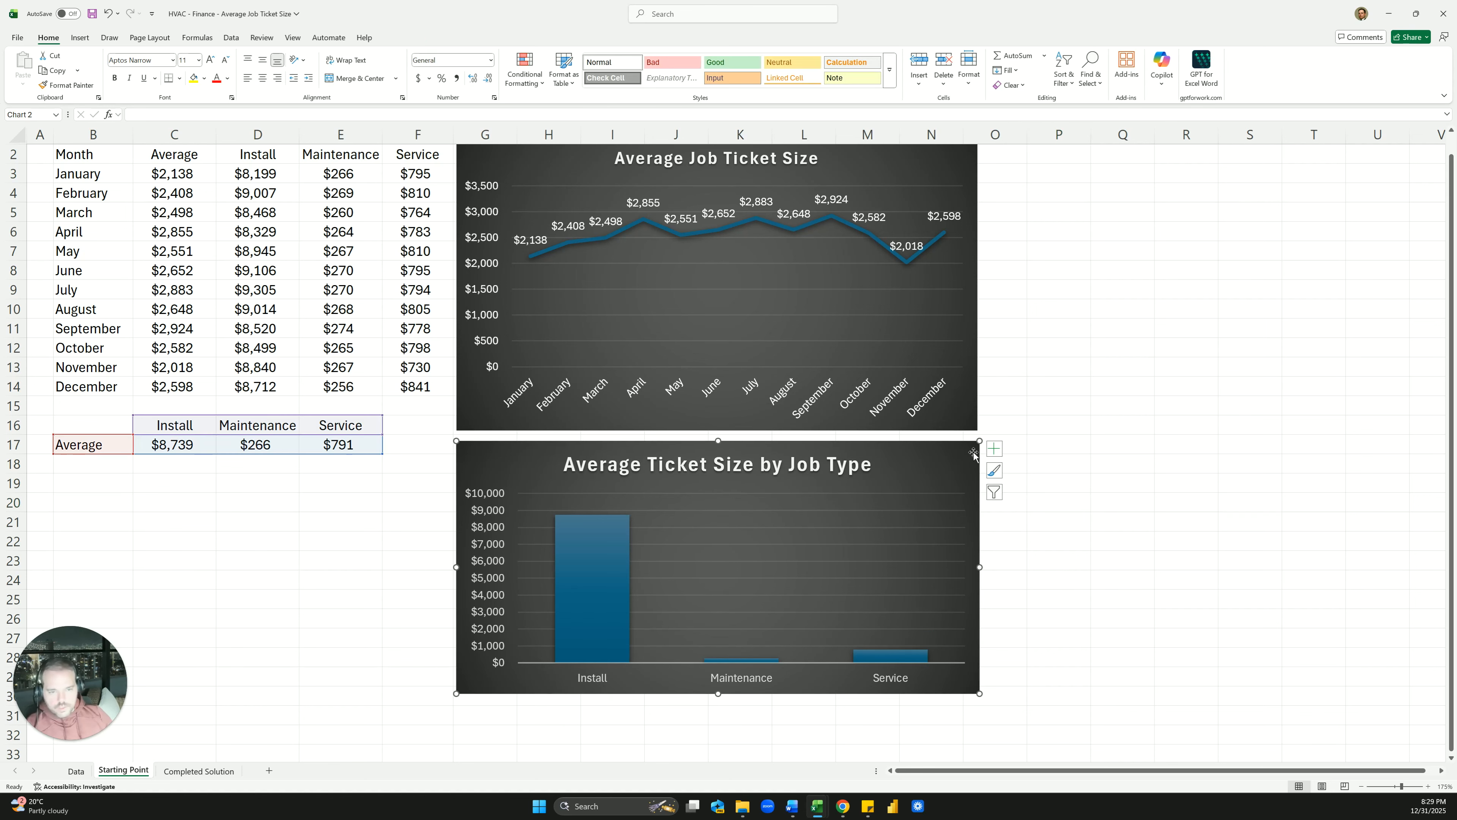
{"action": "left_click", "coordinate": [994, 449]}
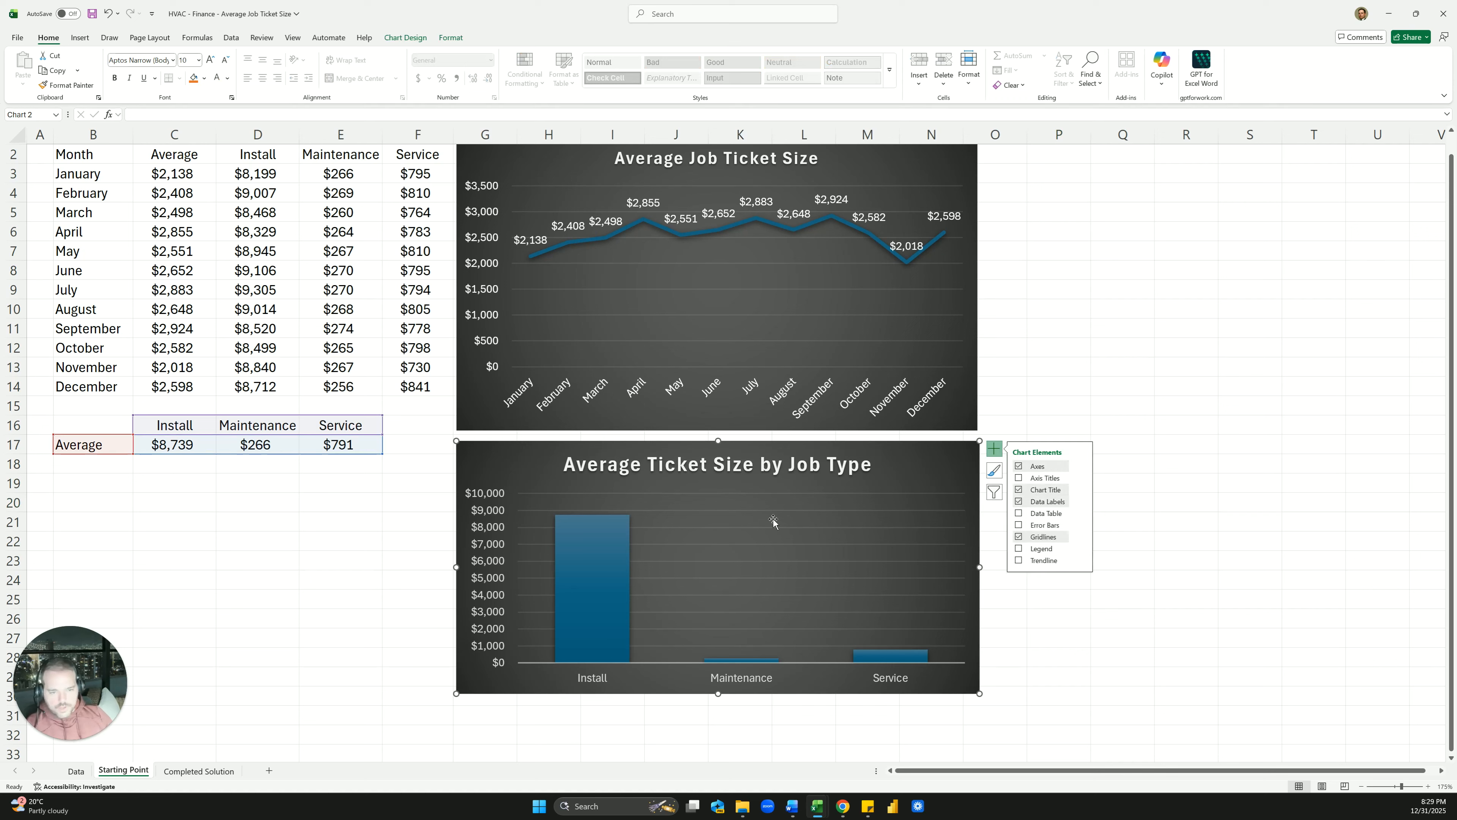
{"action": "left_click", "coordinate": [492, 535]}
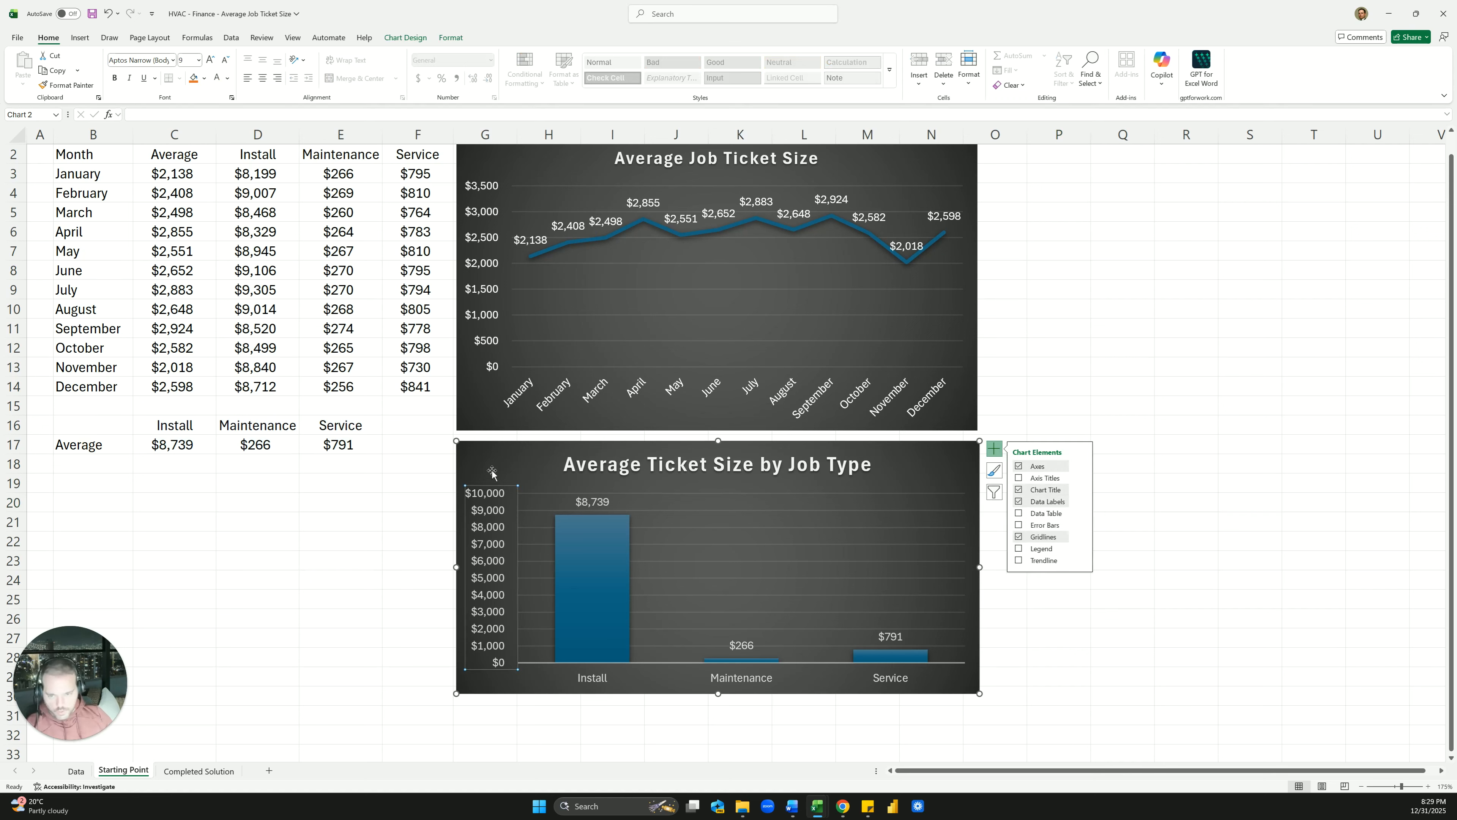
{"action": "left_click", "coordinate": [411, 486]}
{"action": "left_click", "coordinate": [141, 491]}
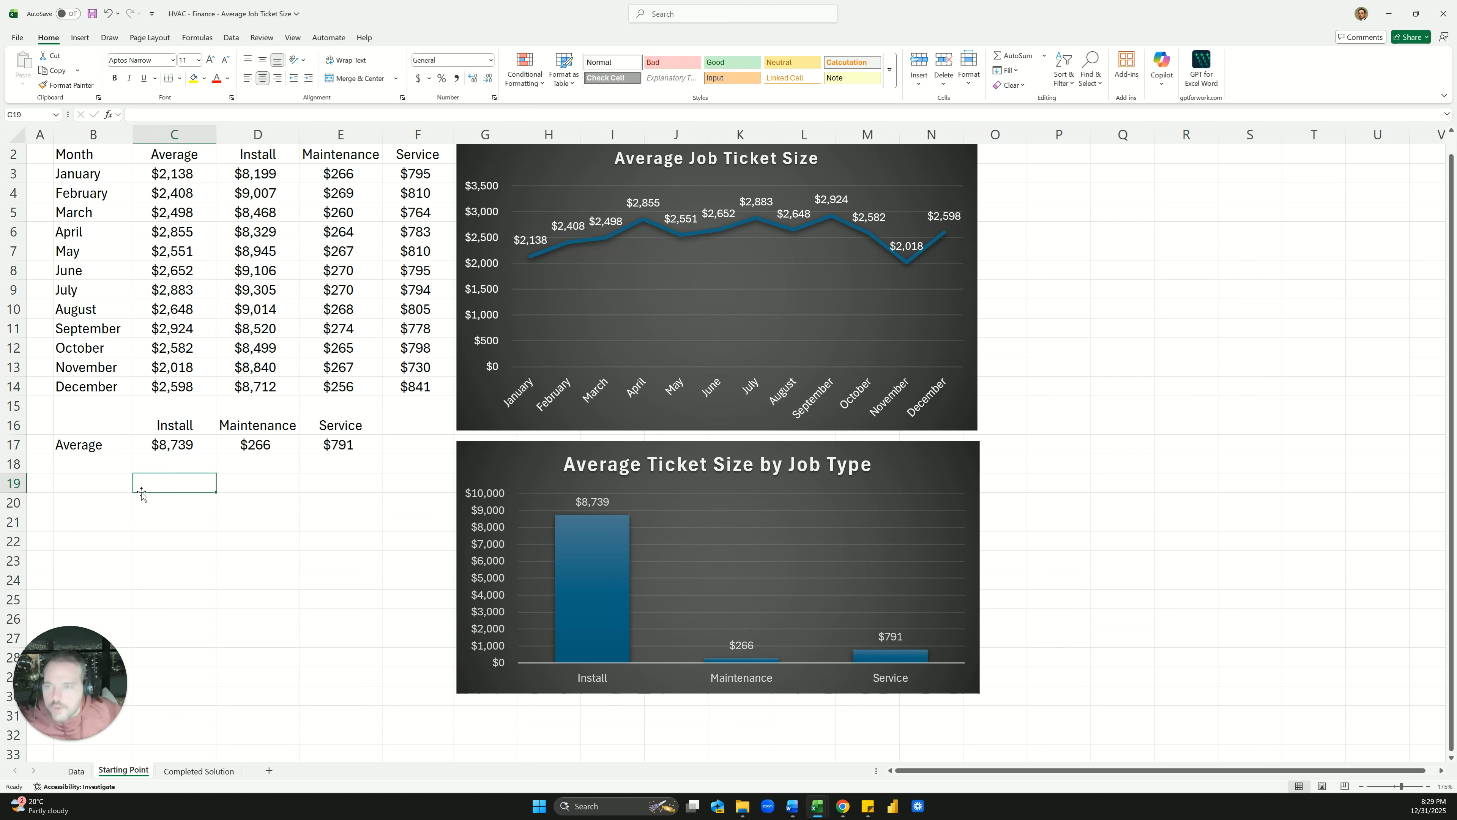
Enter the contact e-mail address in C19 so Excel turns it into a hyperlink
{"action": "scroll", "coordinate": [142, 493], "scroll_direction": "up", "scroll_amount": 1}
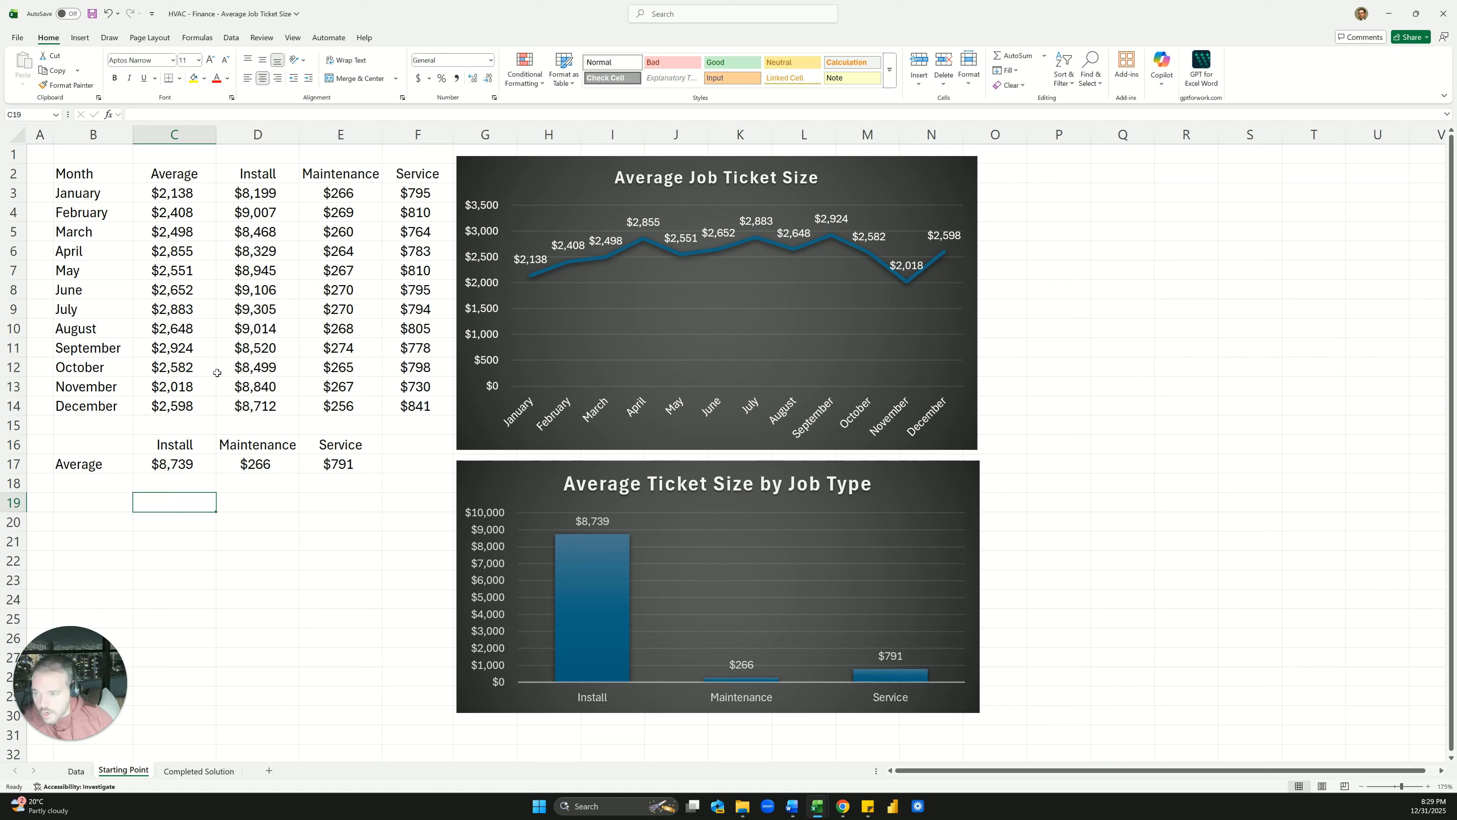
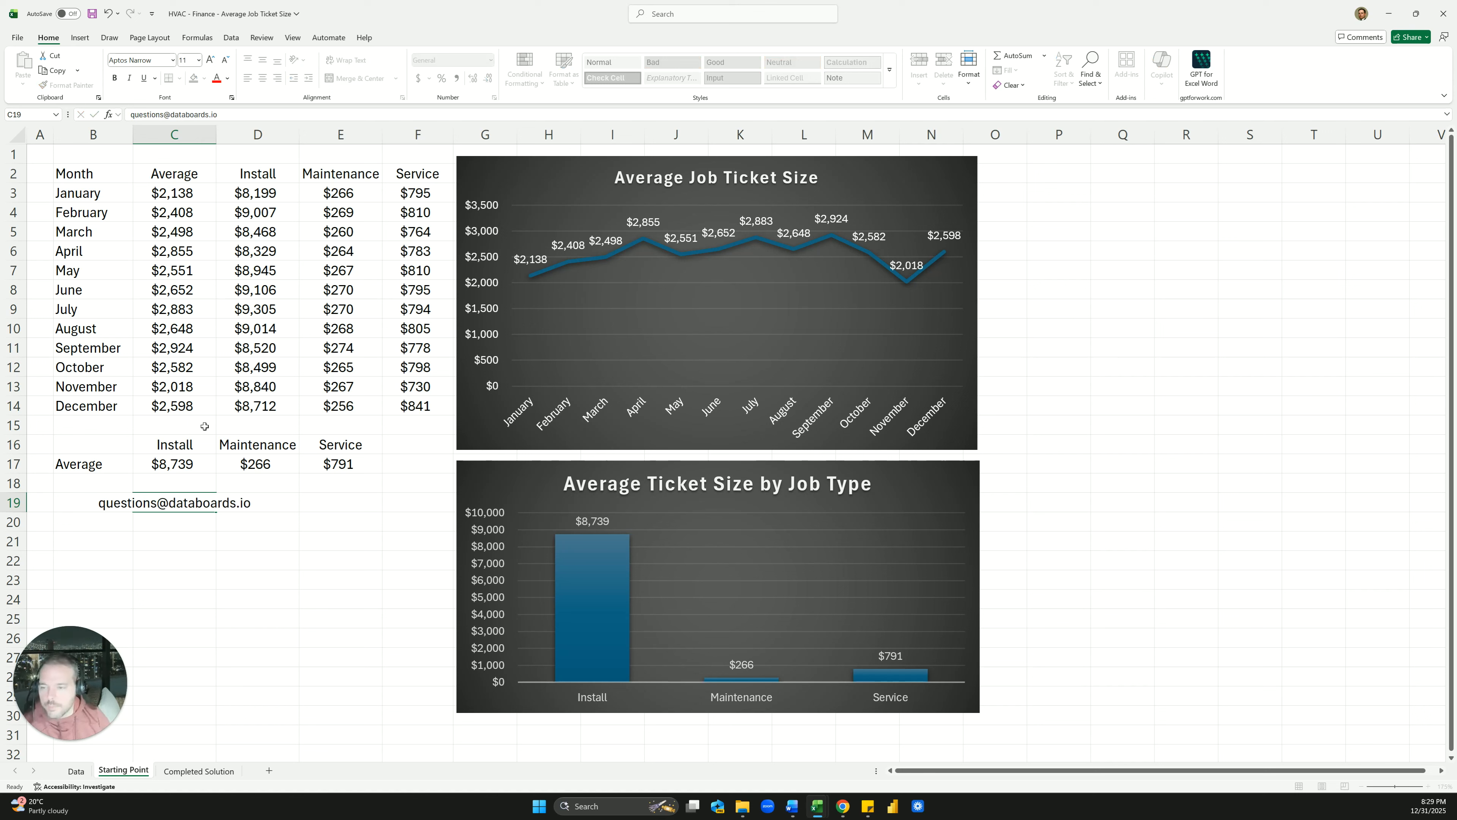
{"action": "key", "text": "Tab"}
{"action": "left_click", "coordinate": [180, 529]}
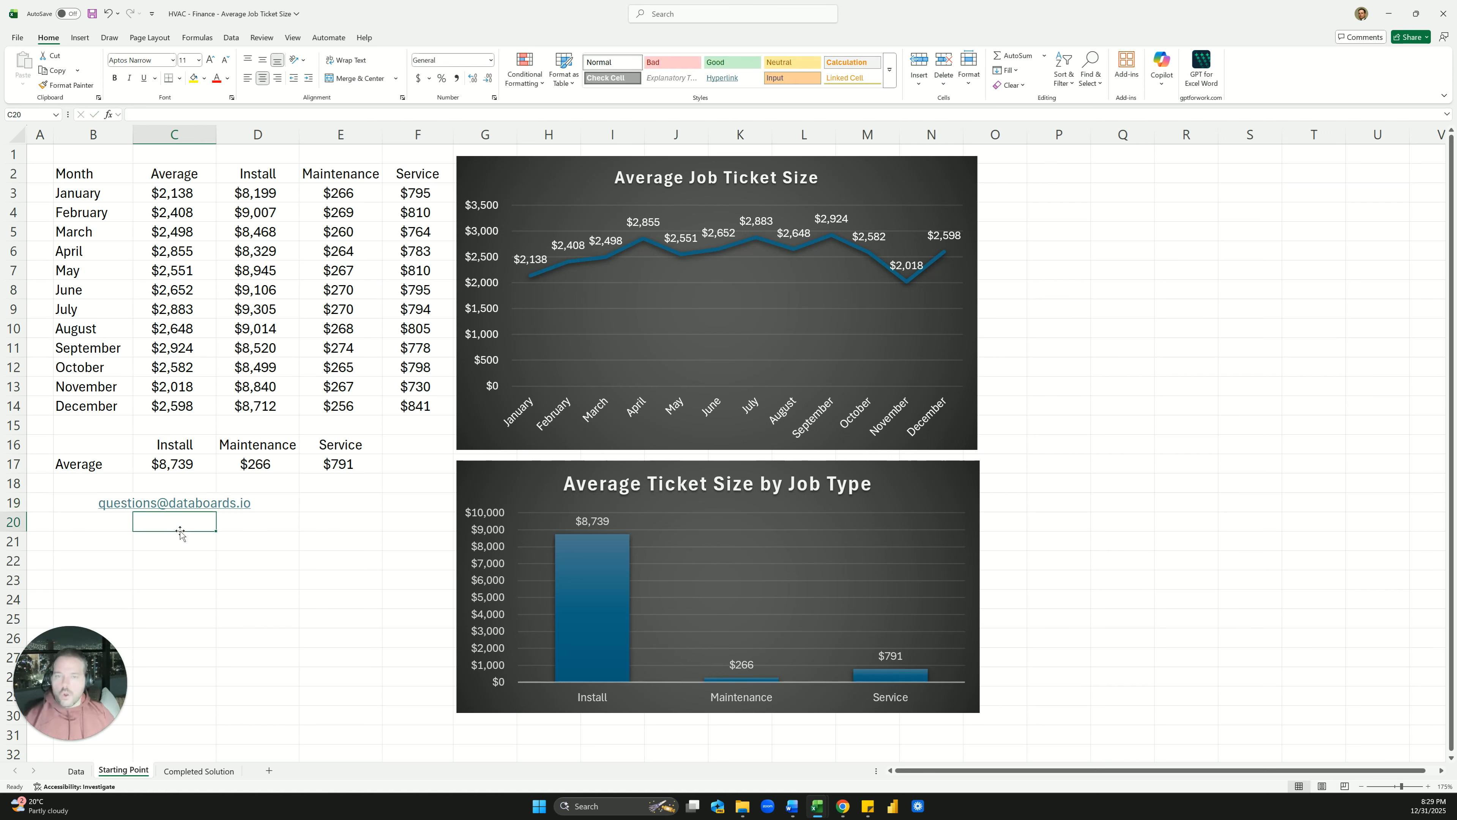